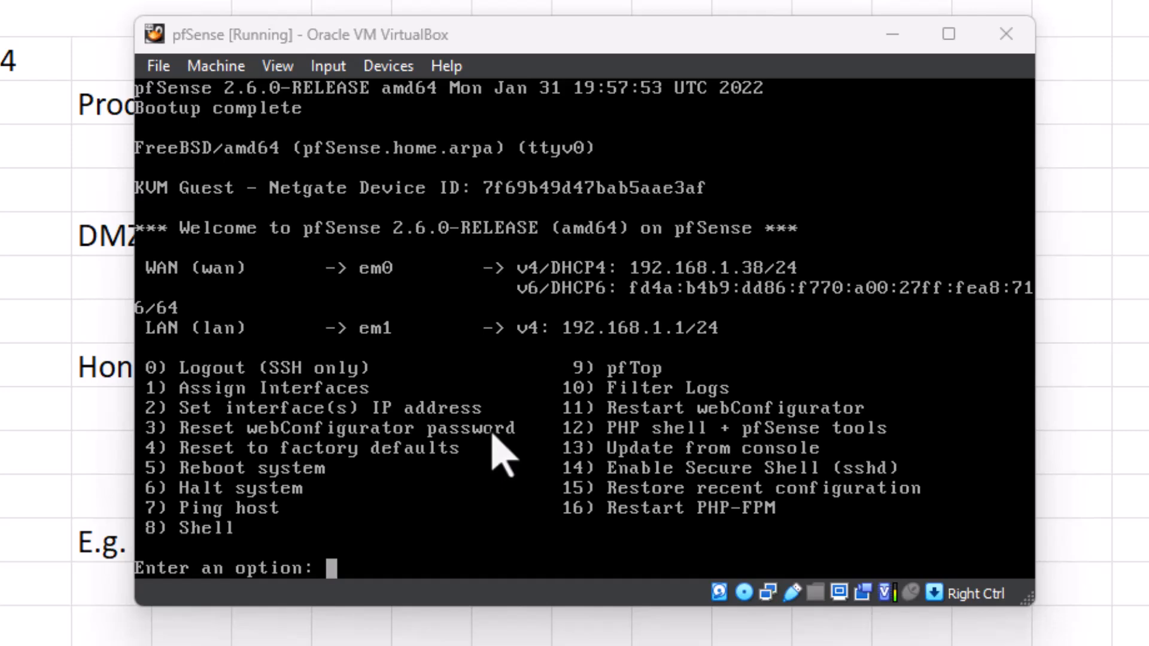
Switch to VirtualBox Manager and review the pfSense machine's network settings for adapters 1 to 4, closing the settings when finished.
click(1137, 645)
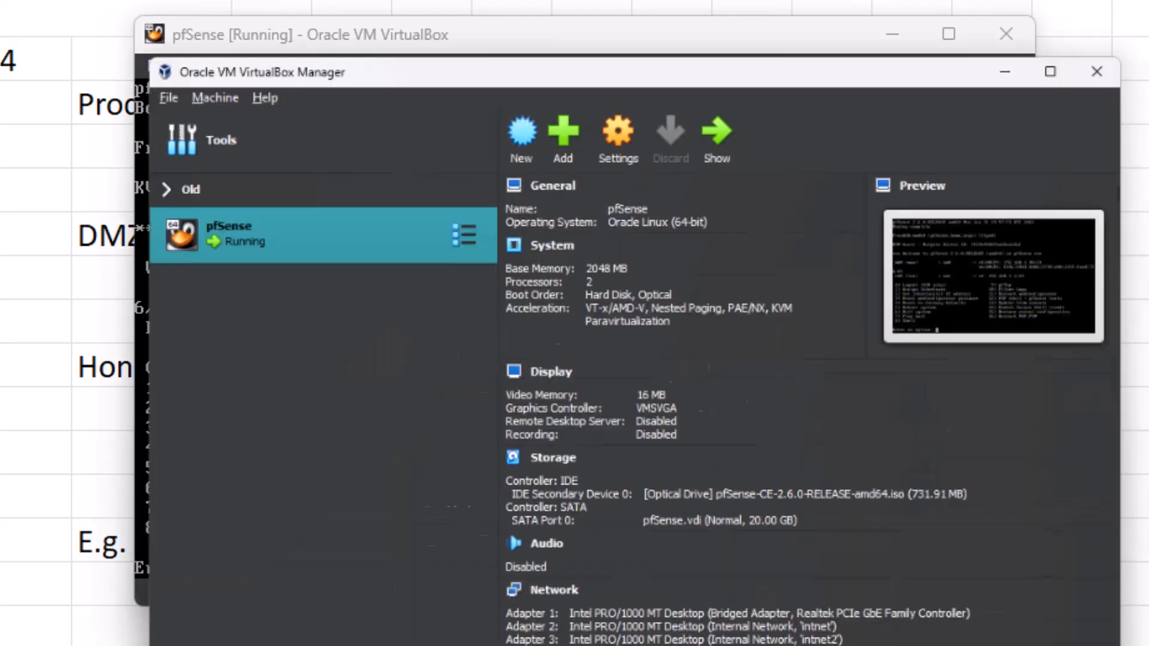
click(503, 0)
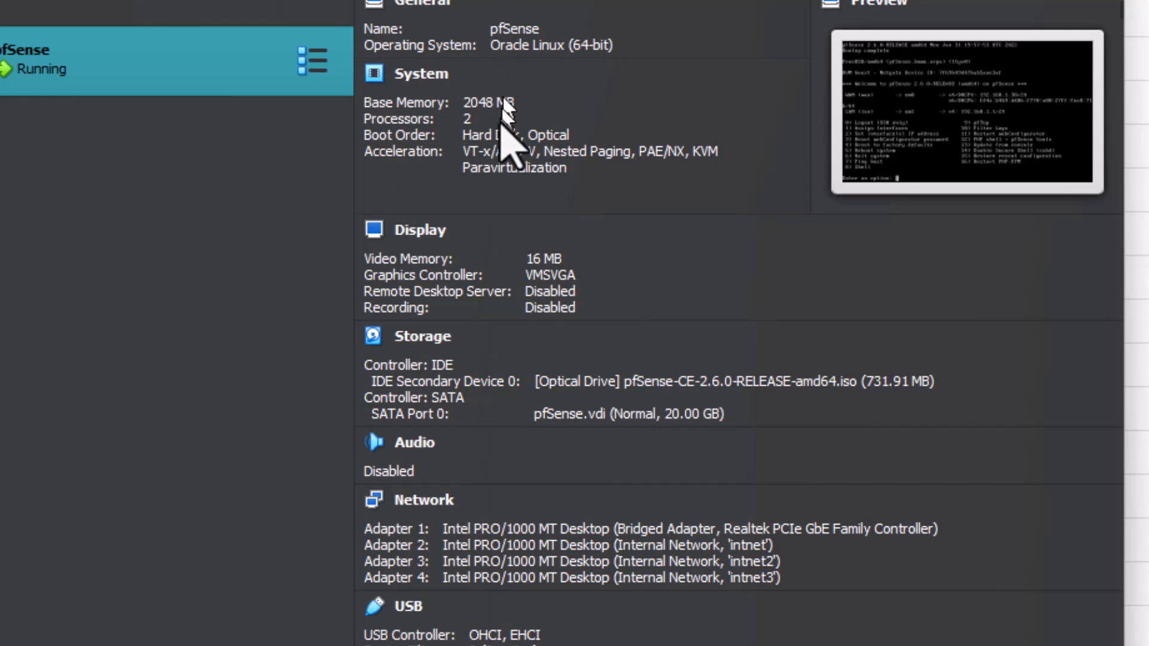
click(211, 233)
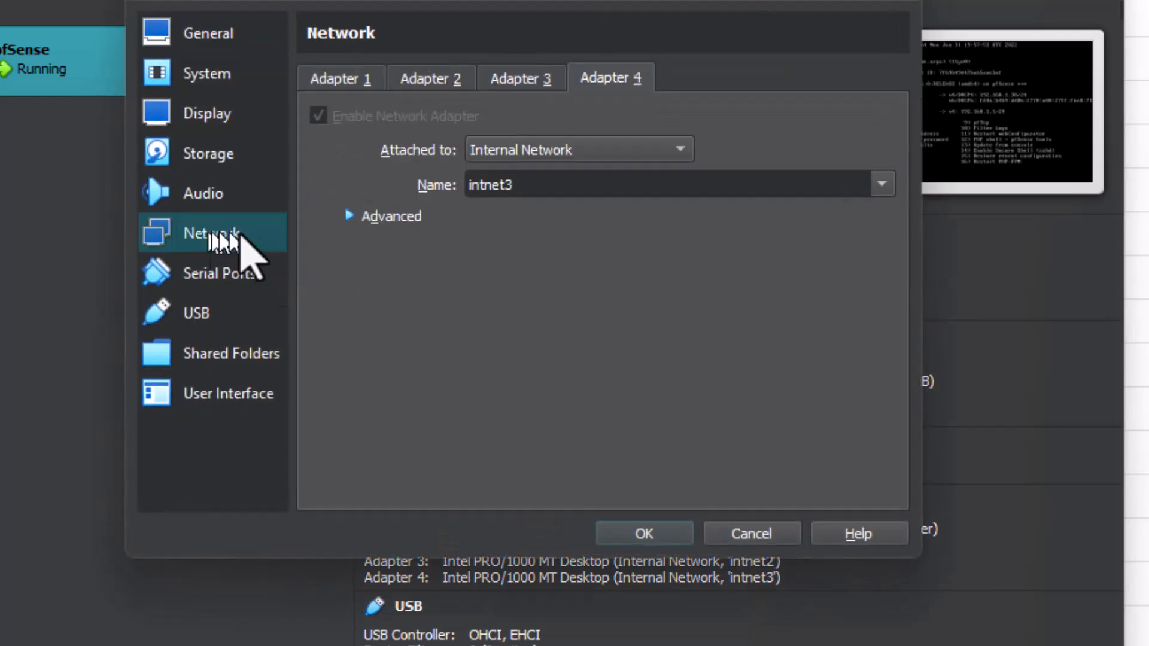
click(362, 90)
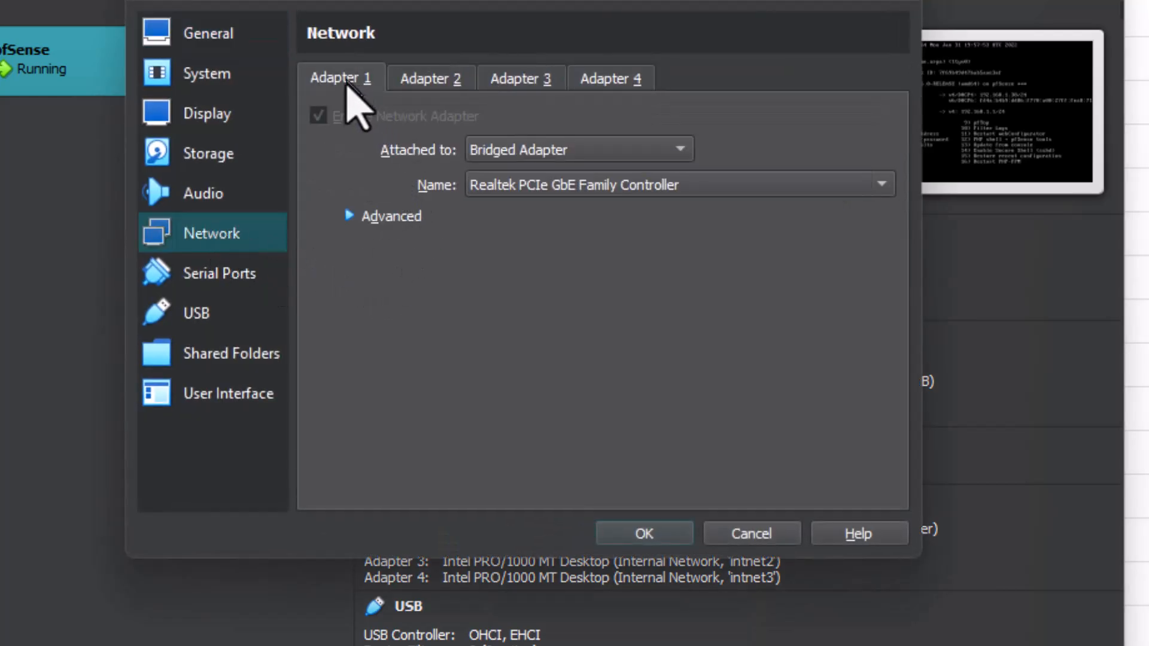
click(437, 81)
click(506, 81)
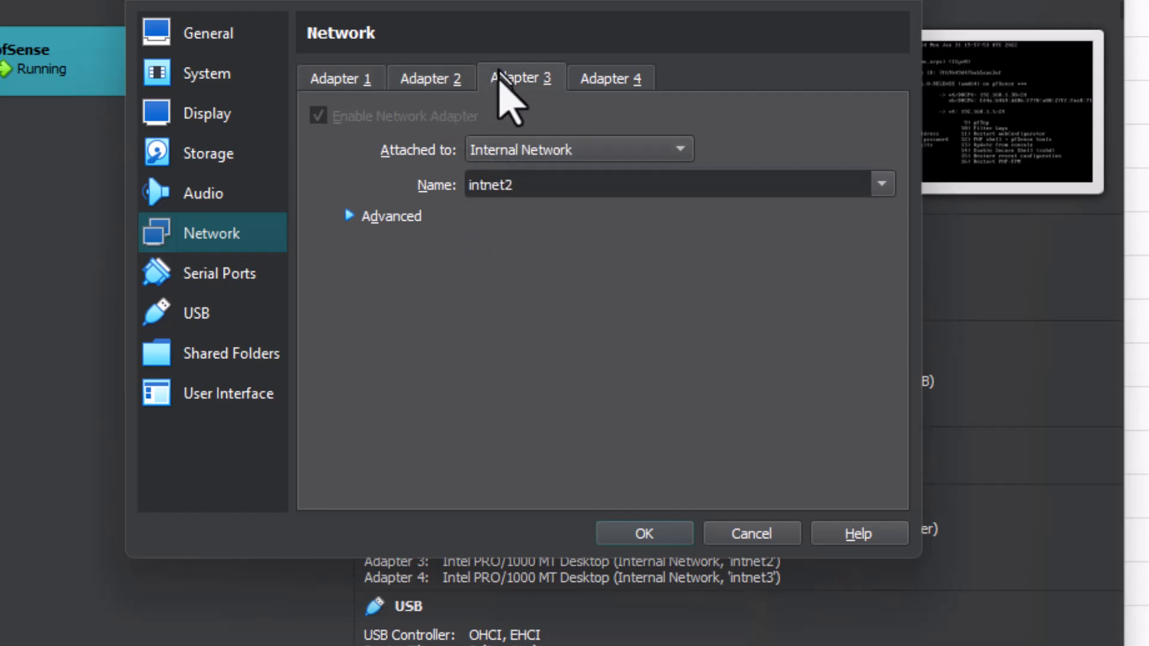
click(605, 80)
key(Return)
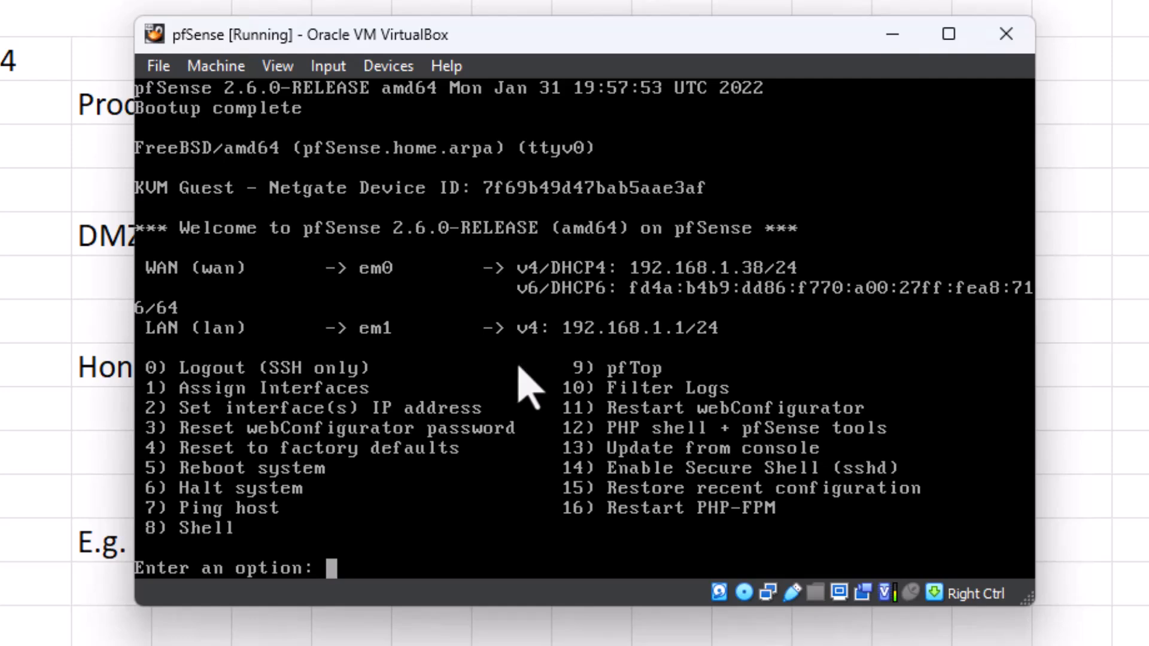
Minimize the pfSense console and examine the whole Network Architecture Diagram.png in Paint, enlarging its window before putting it away.
click(893, 36)
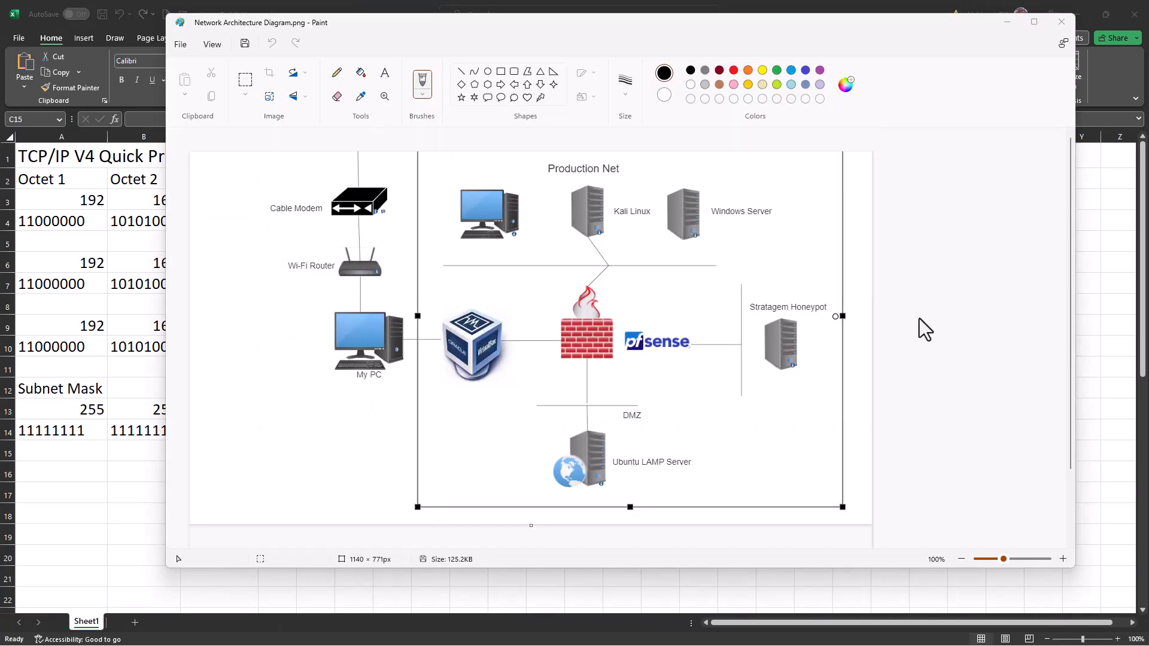
scroll(919, 318, up, 3)
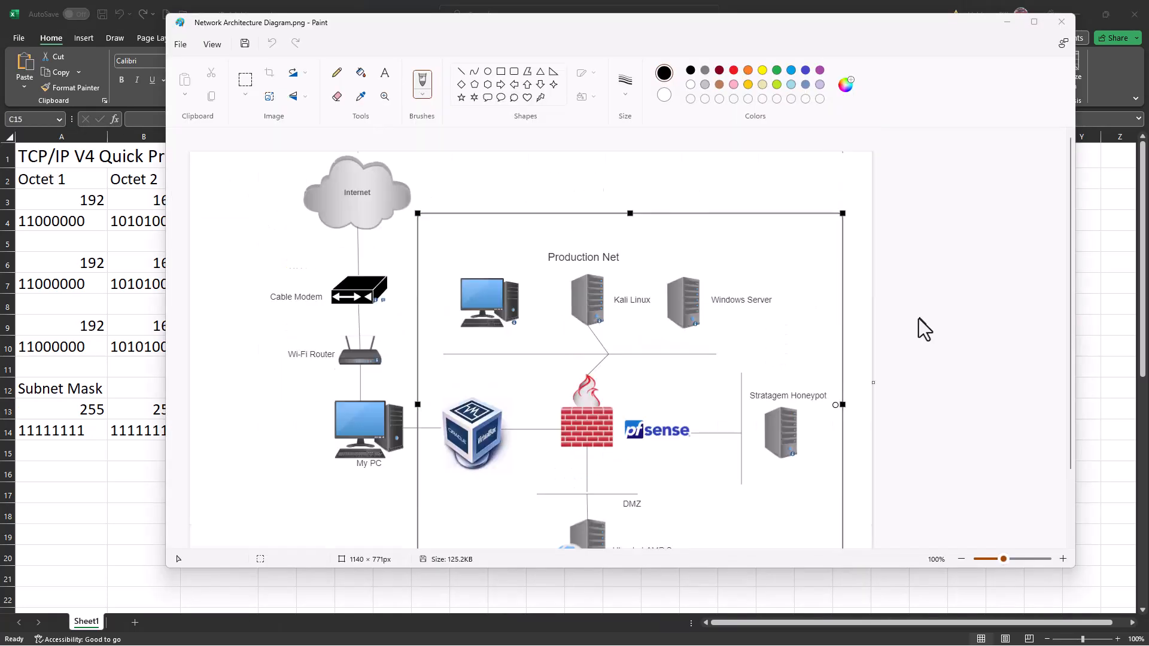
scroll(792, 325, down, 3)
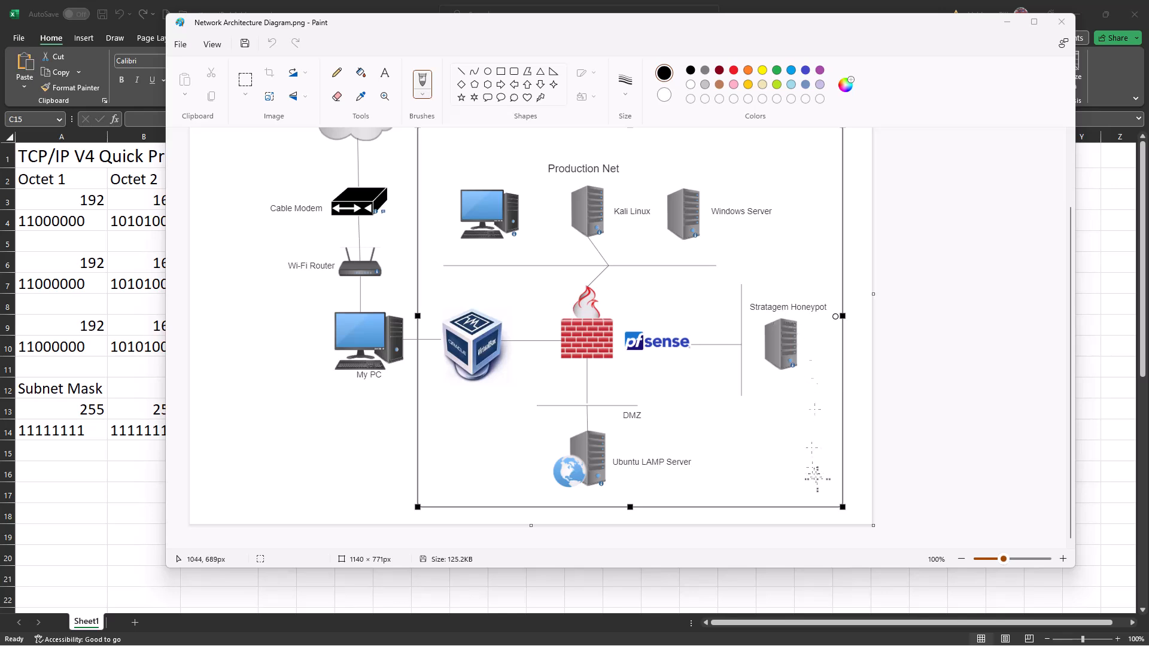
mouse_move(846, 566)
mouse_down()
mouse_move(838, 595)
mouse_move(848, 605)
mouse_up()
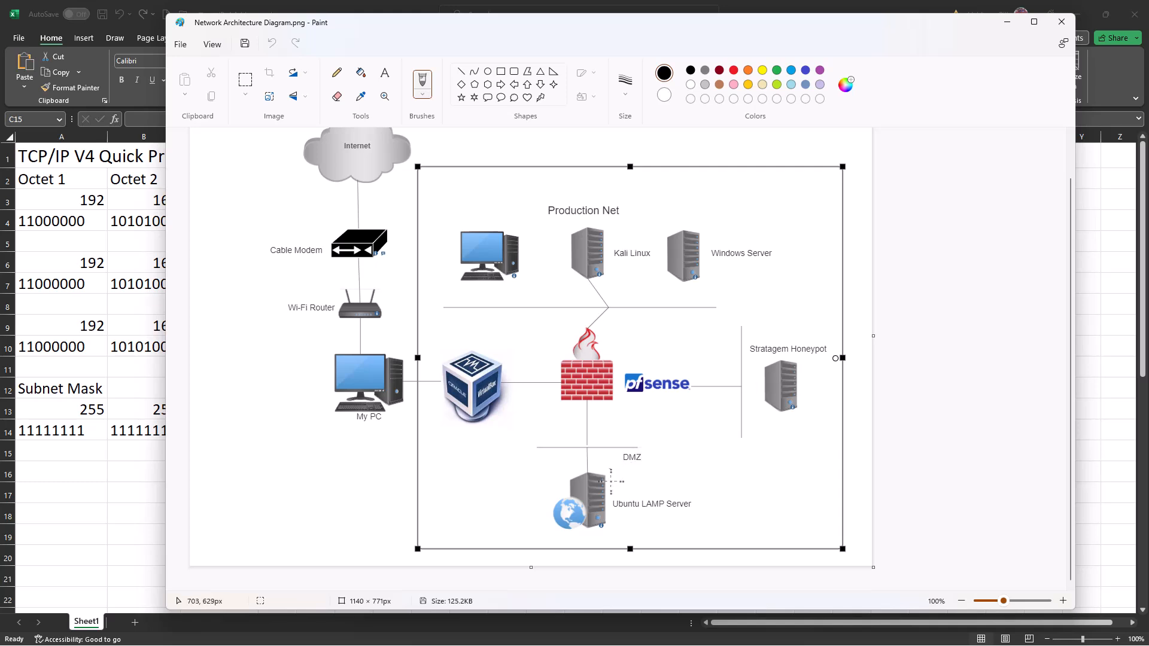
click(1007, 22)
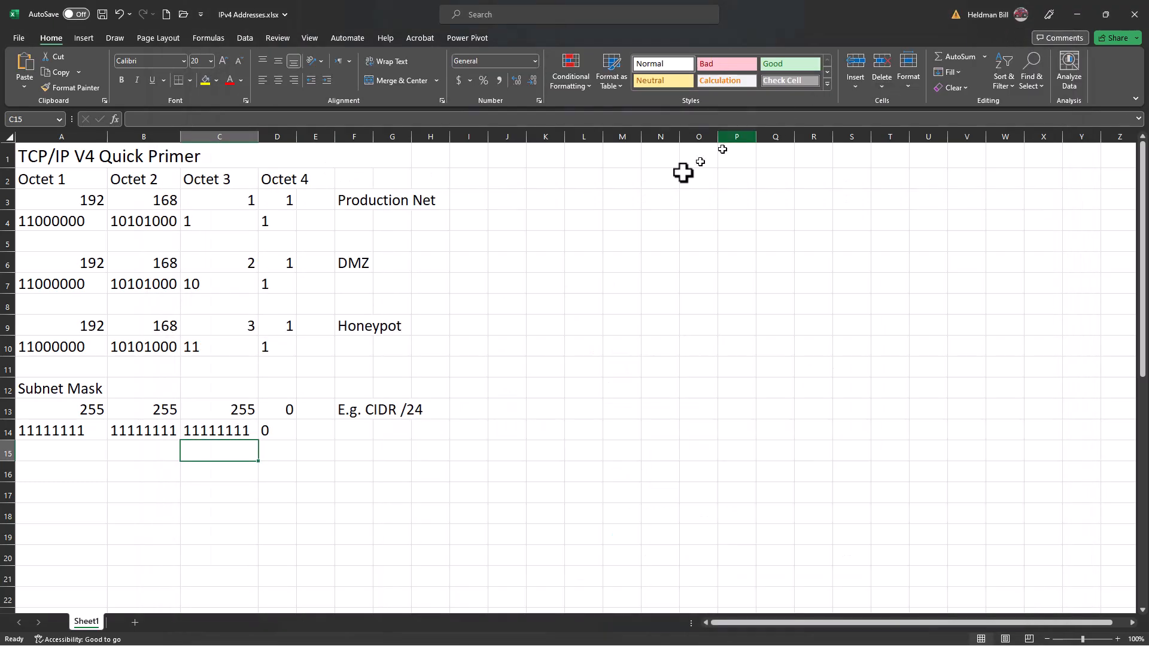
Go through the sheet's title, the Octet 1 to 4 headings and the Production Net's decimal octets in row 3.
click(74, 160)
click(67, 182)
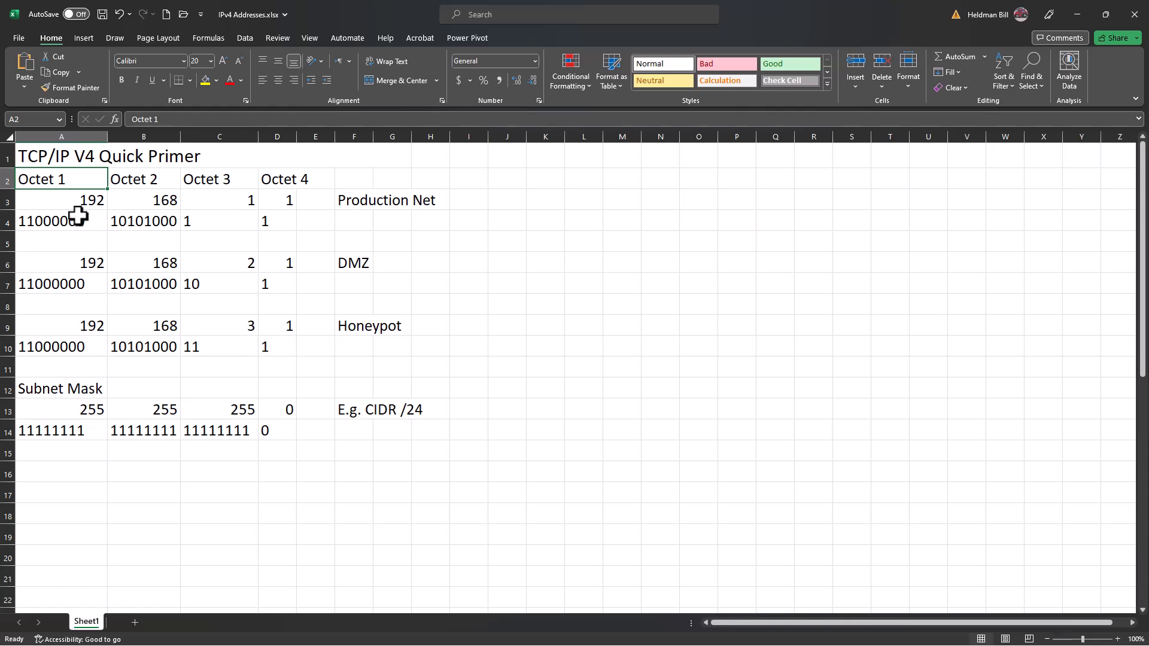
key(Right)
key(Right)
key(Right)
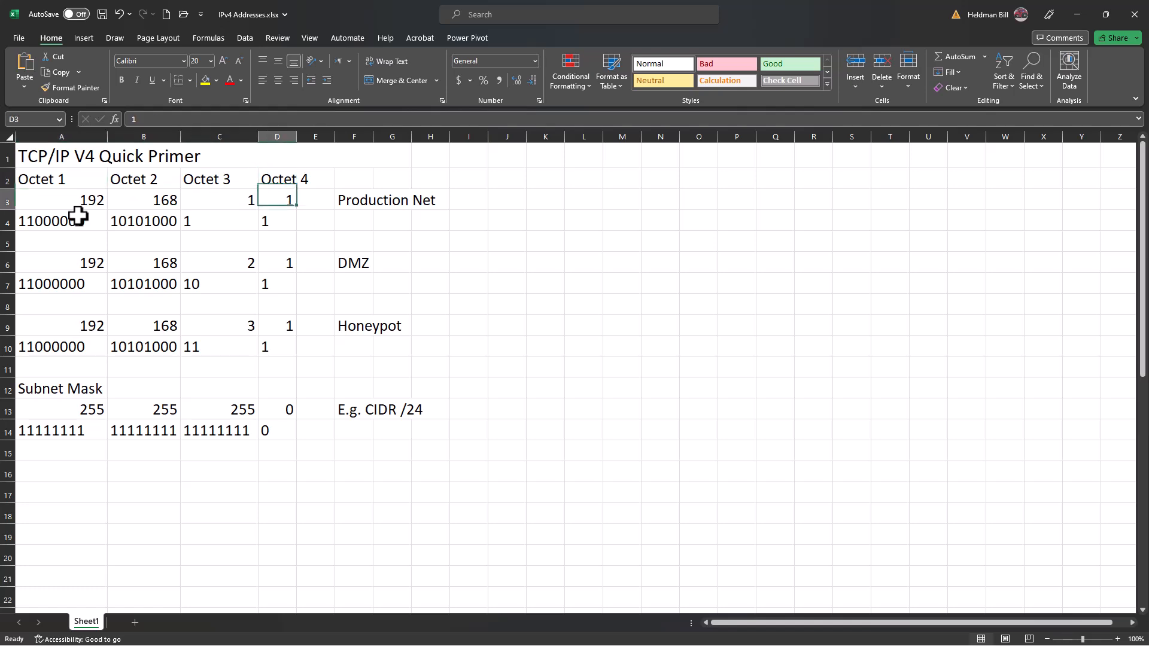
key(Down)
key(Left)
key(Left)
key(Left)
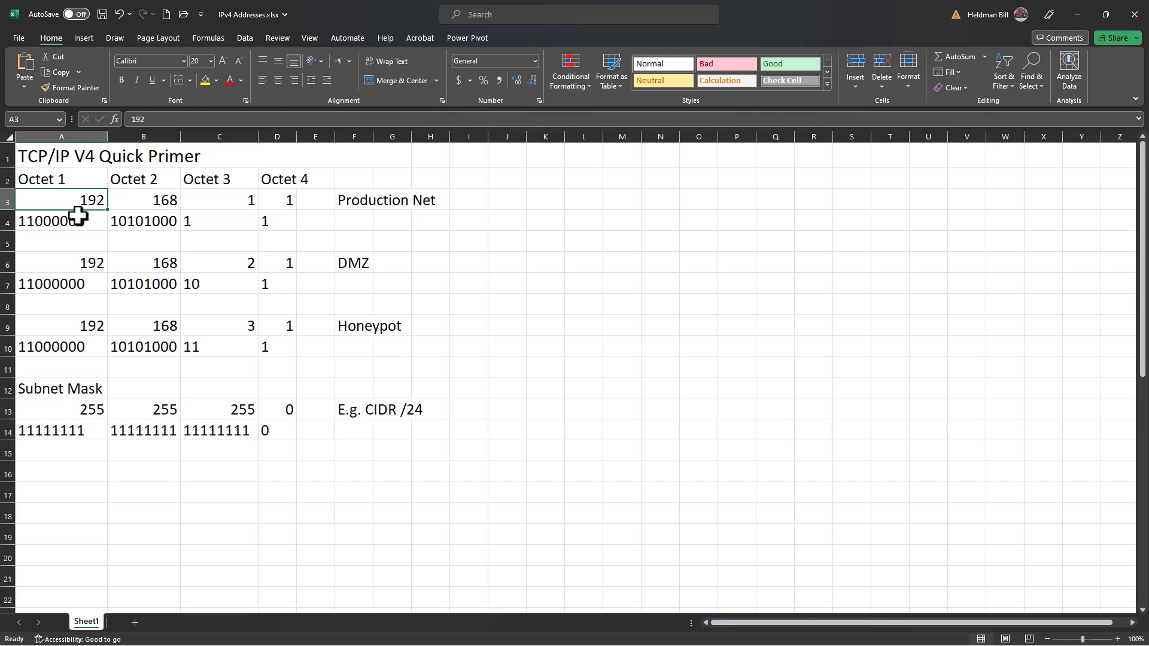
Inspect the DEC2BIN formula in A4 and compare it with the decimal octet in A3, leaving the formula unedited.
key(Down)
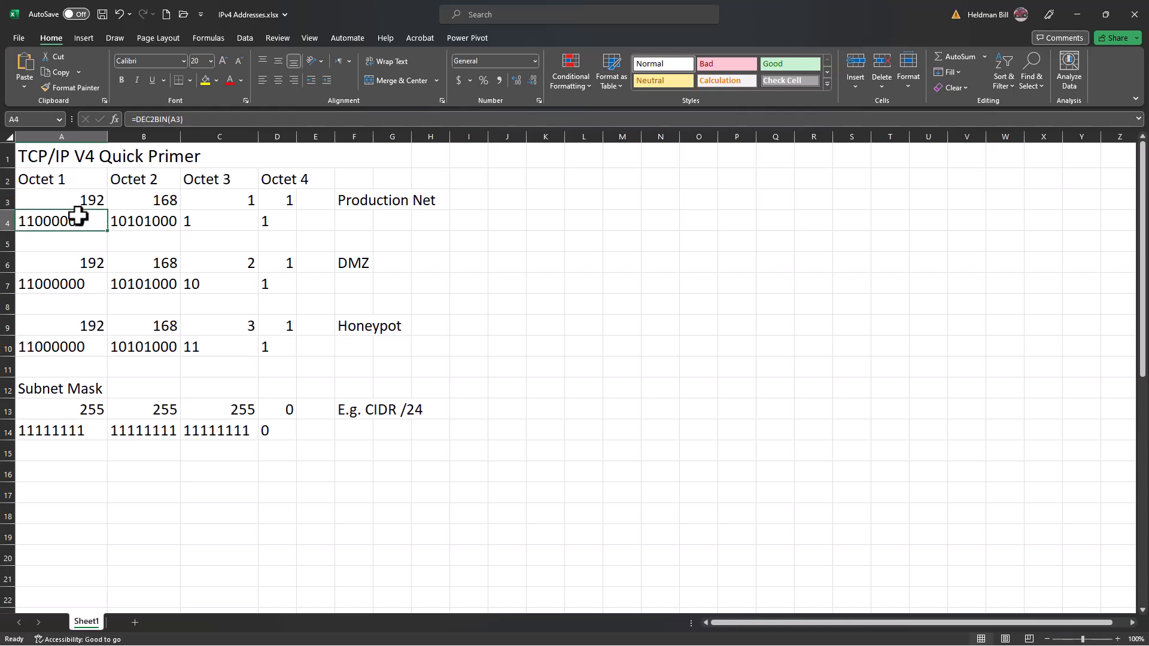
key(Up)
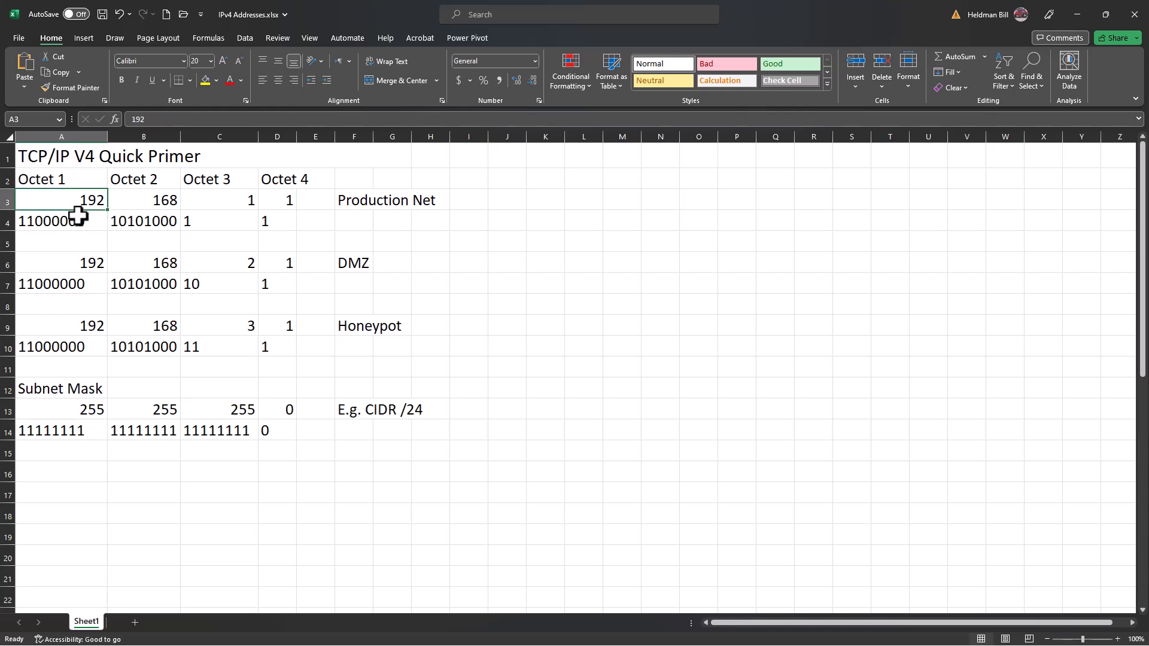
key(Down)
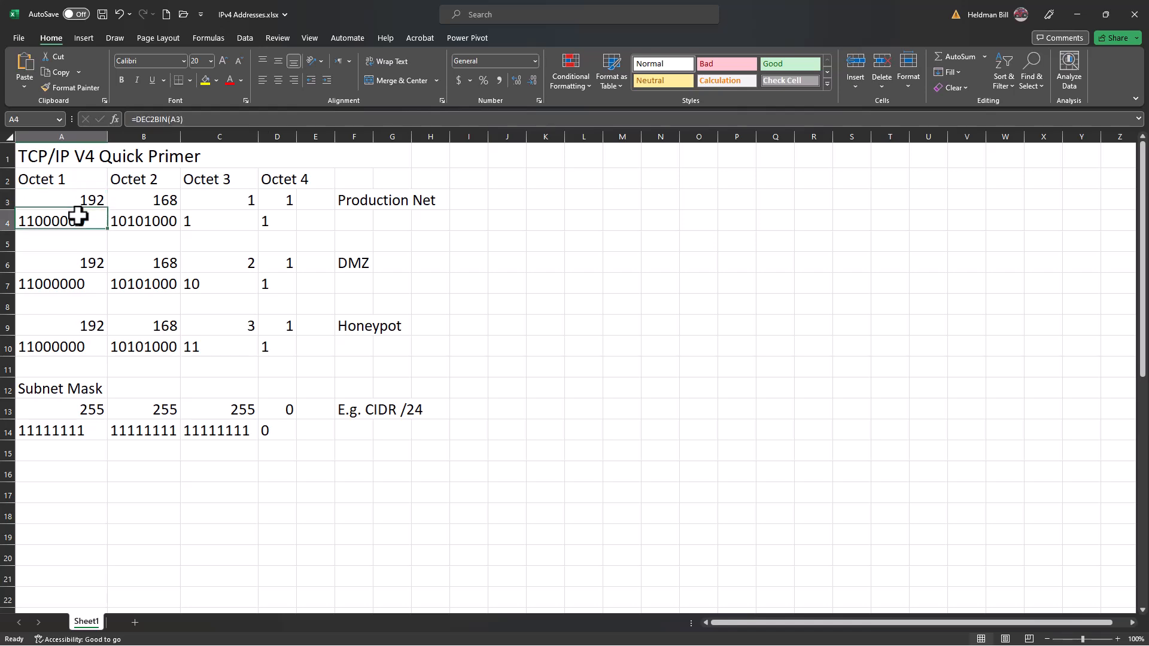
click(205, 119)
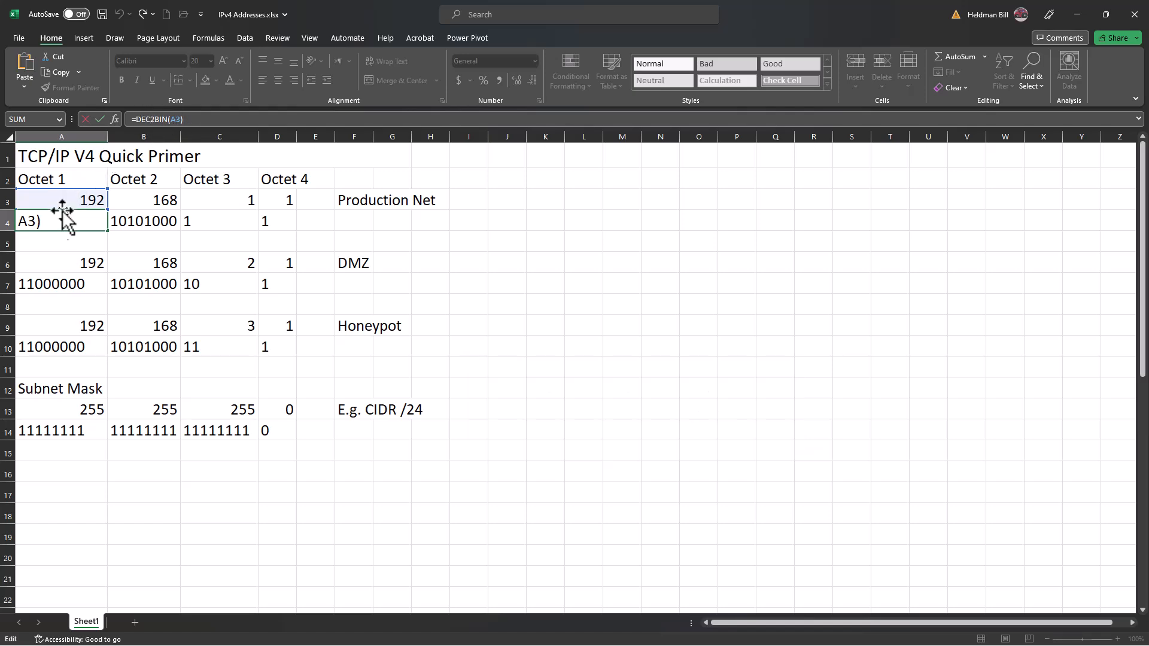
click(57, 246)
click(54, 222)
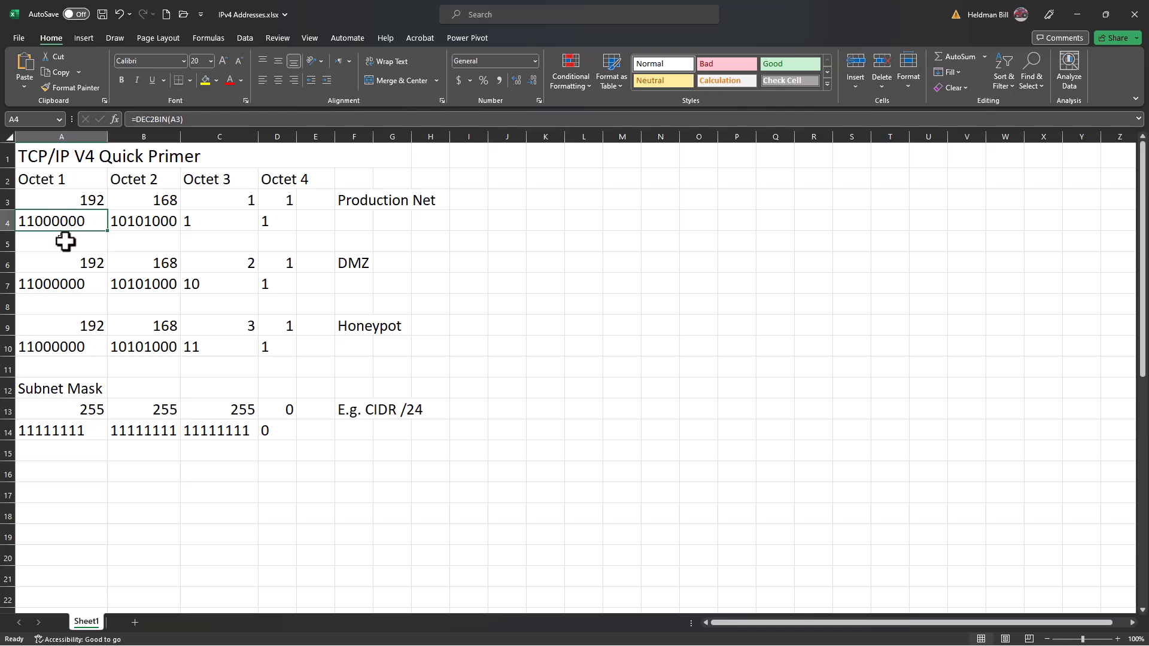
click(67, 201)
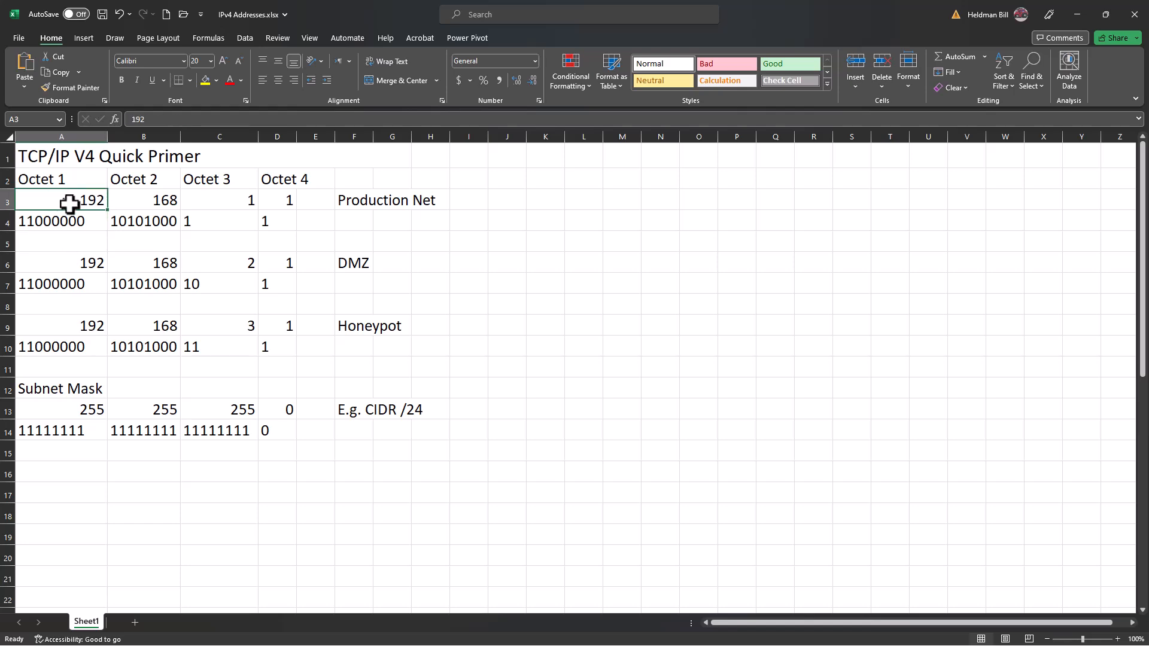
click(67, 222)
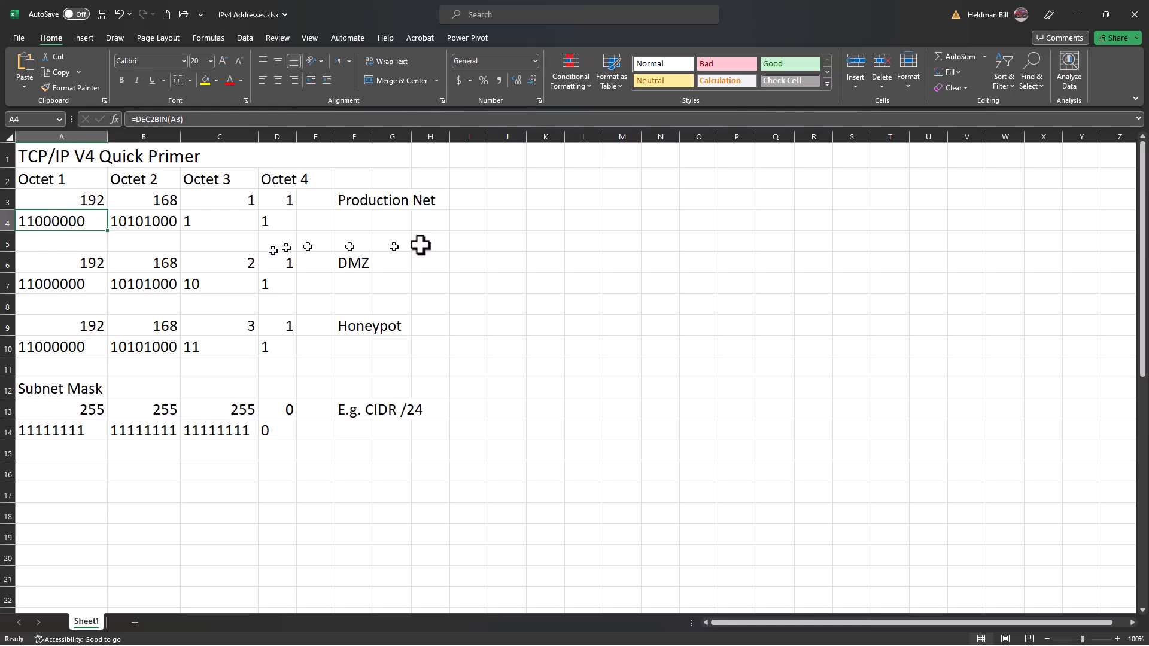
Check the Production Net's remaining binary octets across row 4, from column B to D.
key(Right)
key(Right)
key(Right)
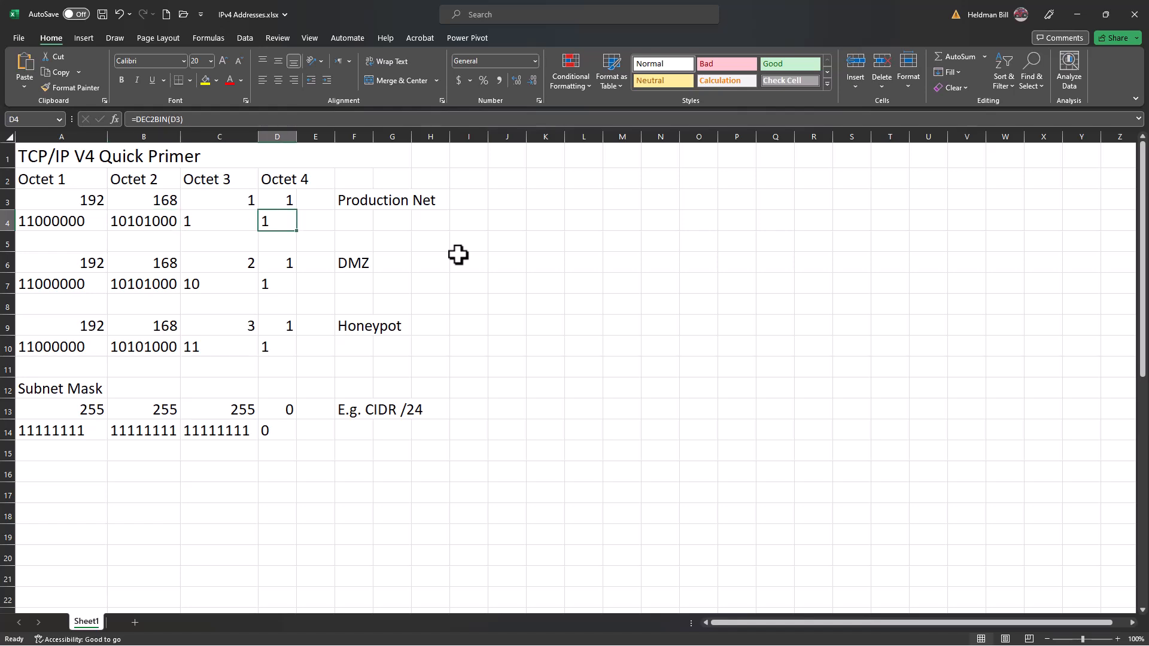
Compare the decimal third octets of the Production Net, DMZ and Honeypot networks in C3, C6 and C9.
key(Up)
key(Left)
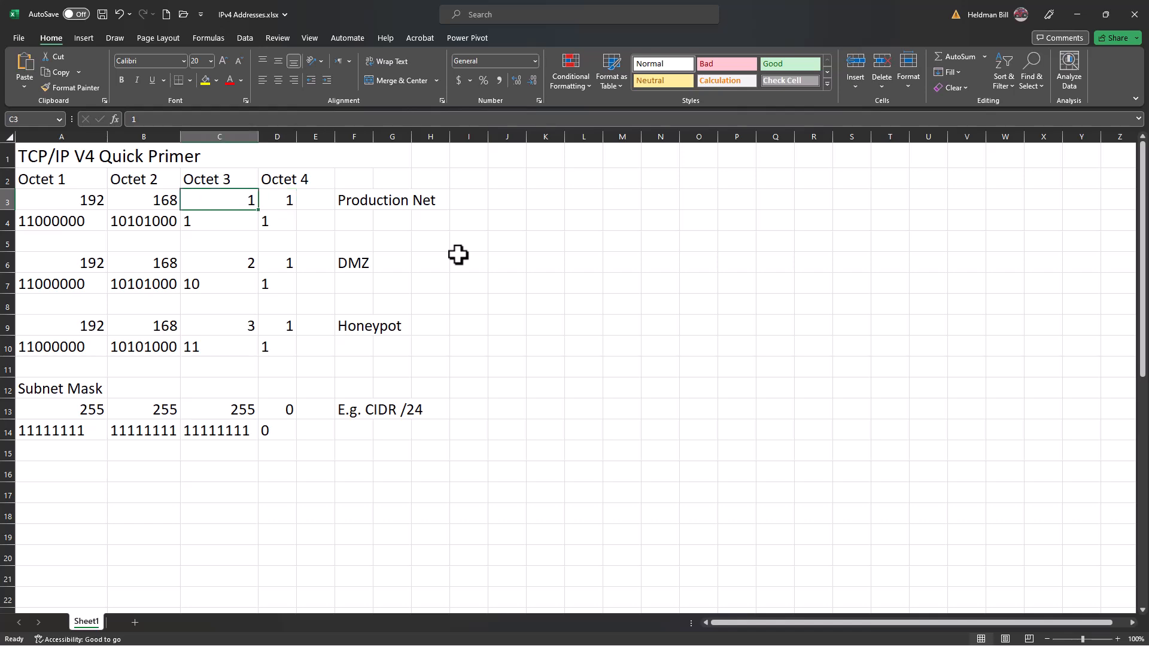
key(Right)
key(Down)
key(Down)
key(Down)
key(Left)
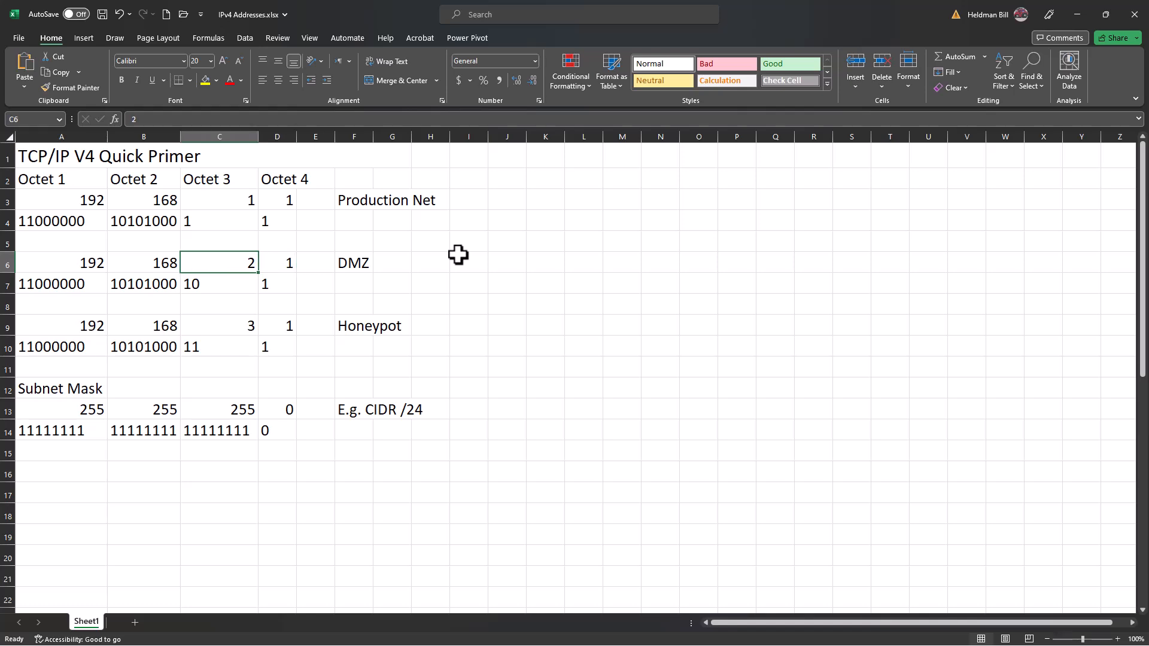
key(Right)
key(Down)
key(Down)
key(Down)
key(Left)
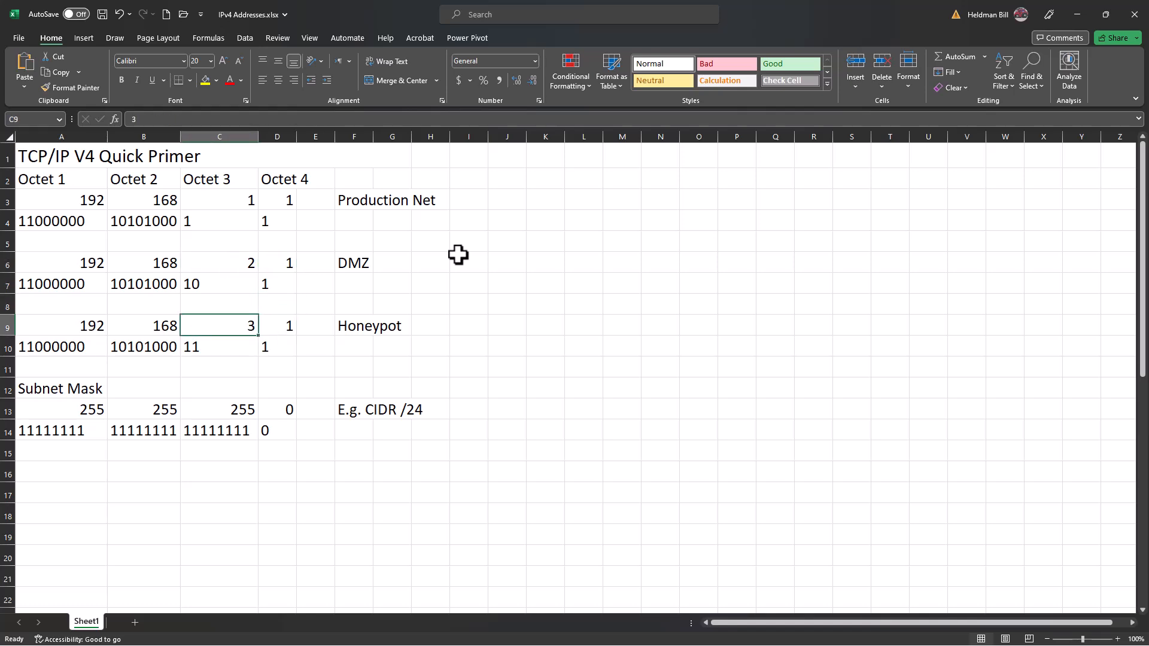
Look over the Honeypot network's binary octets in row 10, from column A to D.
key(Down)
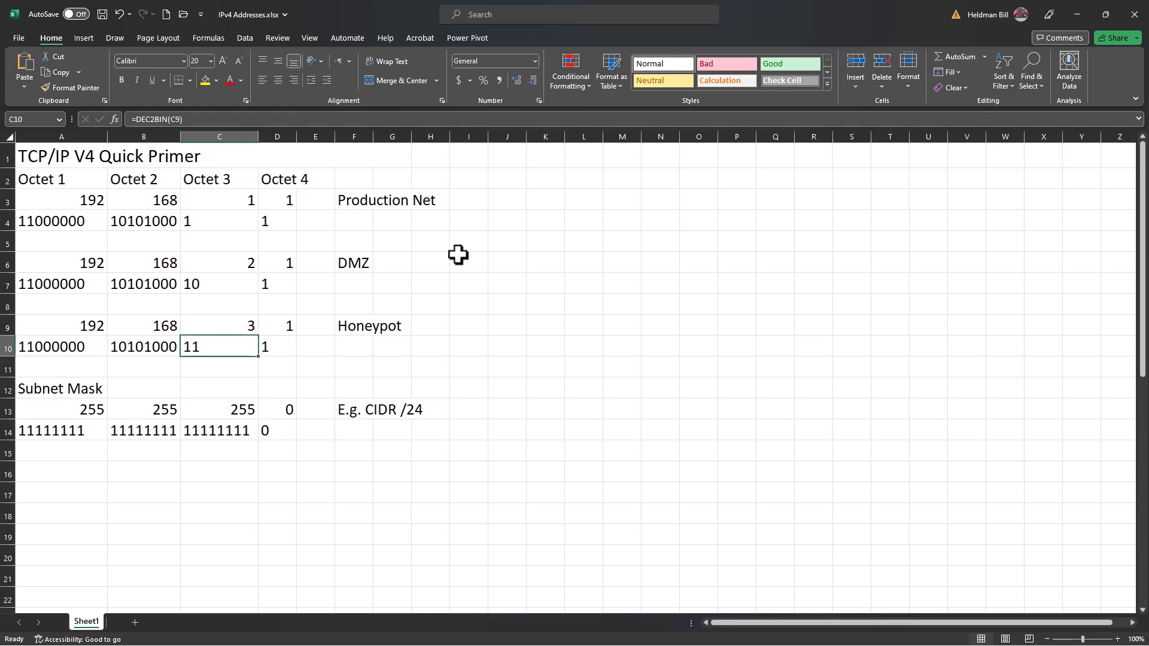
key(Left)
key(Left)
key(Right)
Compare the binary third octets of the Production Net, DMZ and Honeypot networks in C4, C7 and C10.
key(Right)
key(Right)
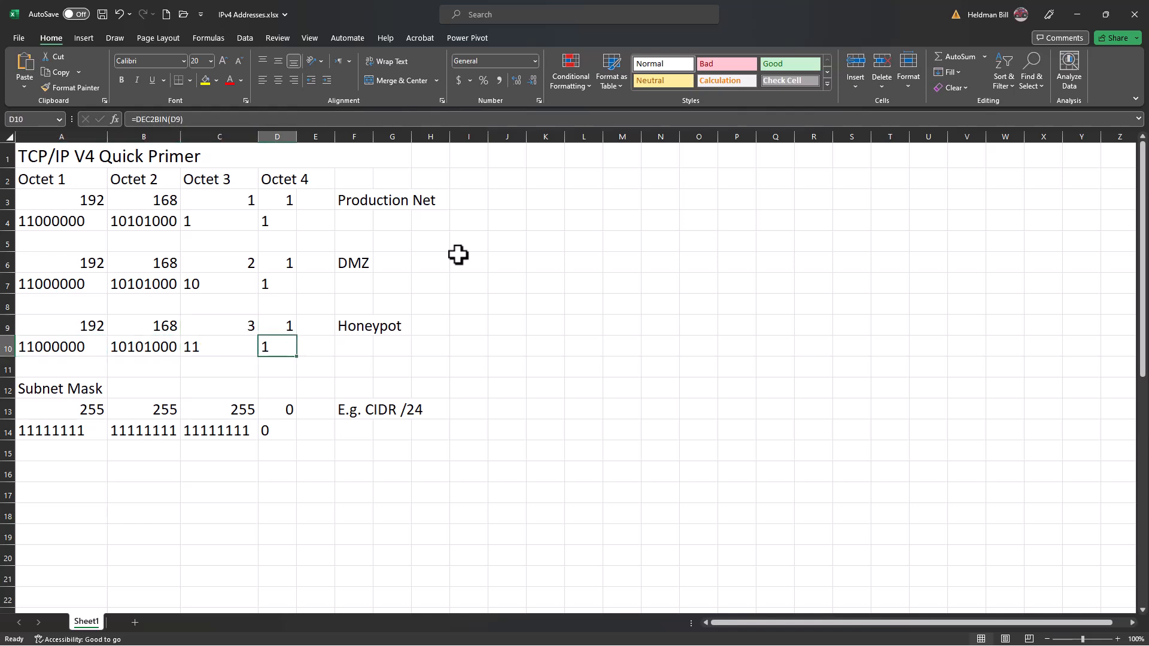
key(Right)
key(Up)
key(Up)
key(Up)
key(Up)
key(Up)
key(Up)
key(Up)
key(Down)
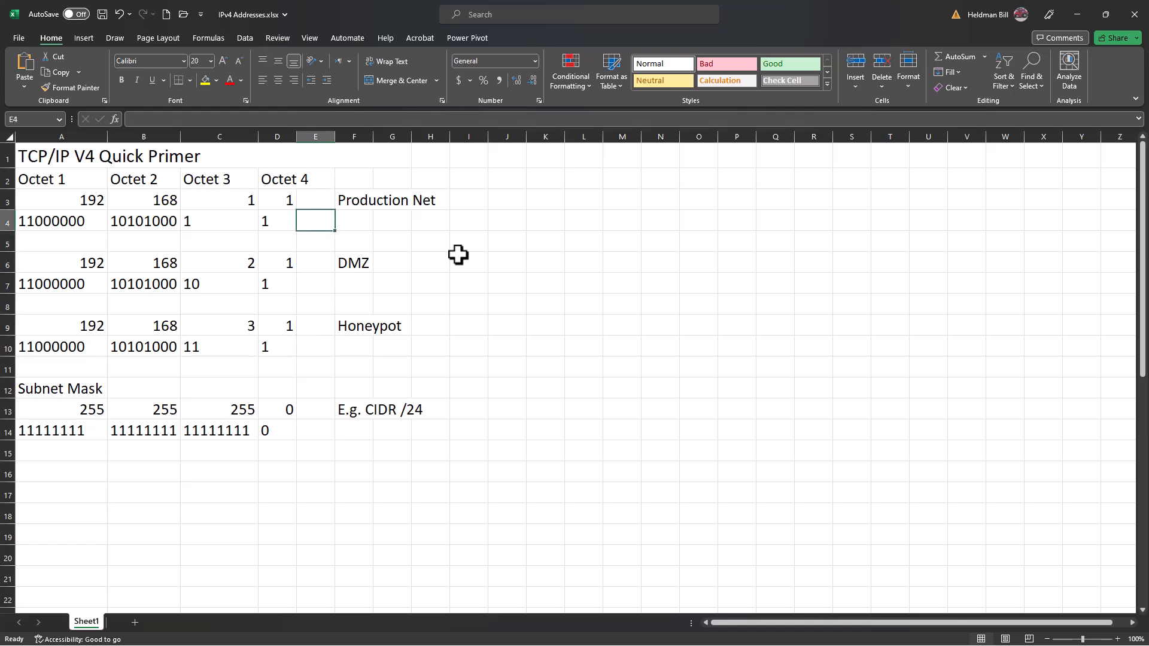
key(Left)
key(Left)
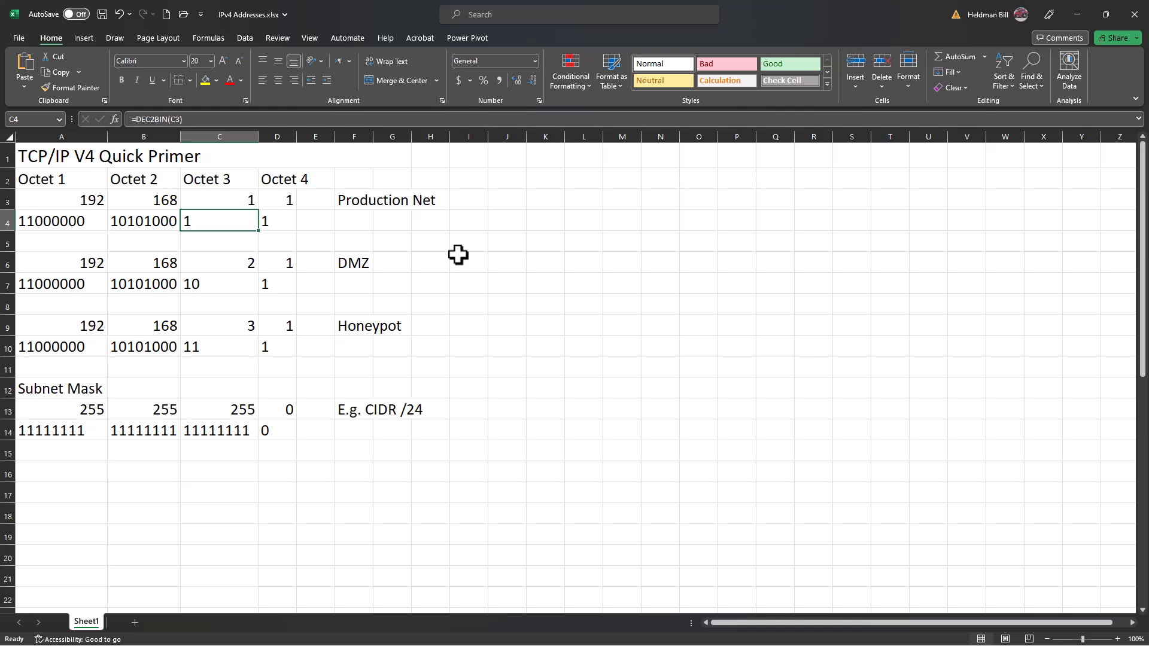
key(Down)
key(Down)
key(Down)
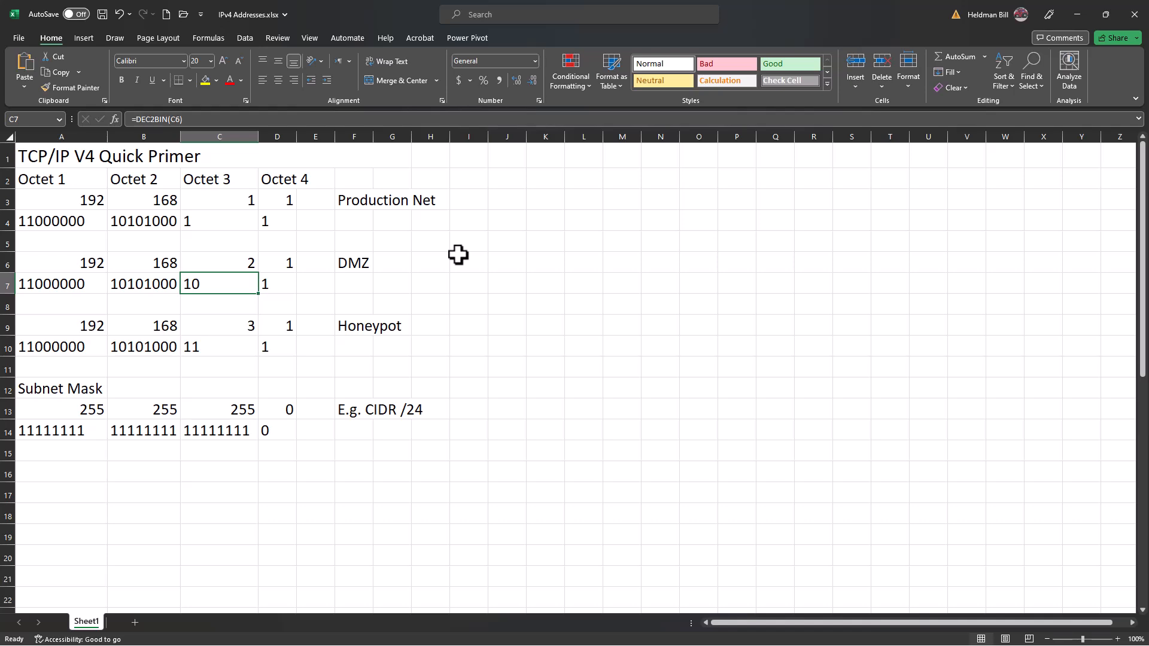
key(Down)
key(Down)
key(Down)
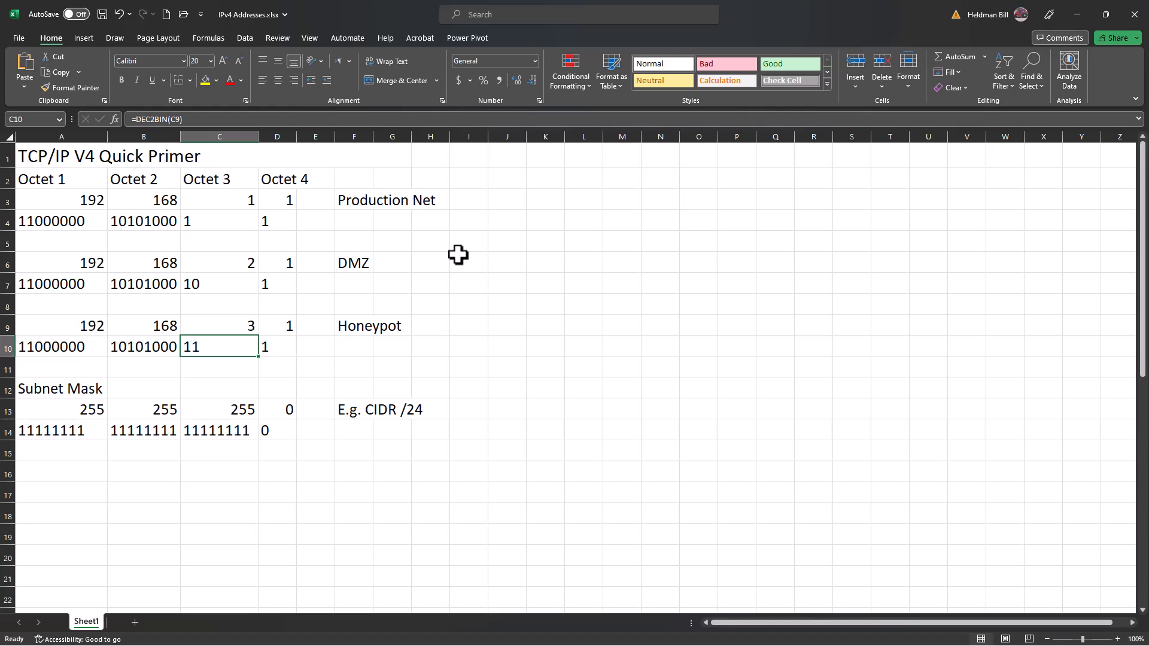
Examine the subnet mask in row 13 and its CIDR notation example in F13.
key(Down)
key(Down)
key(Down)
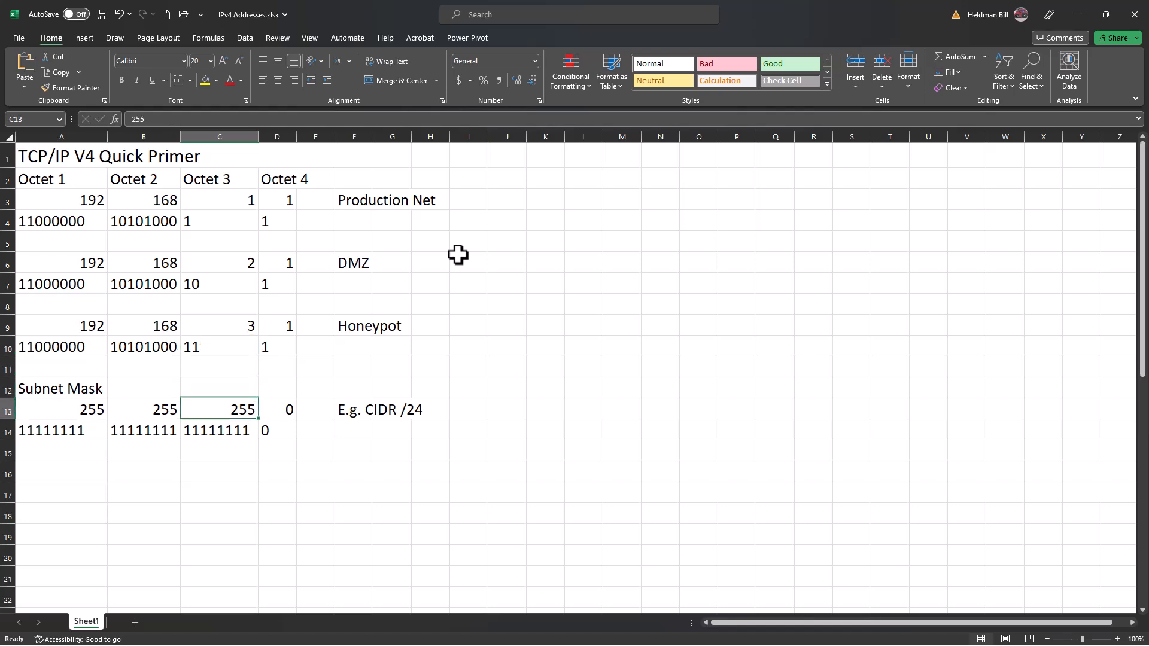
key(Right)
key(Right)
key(Right)
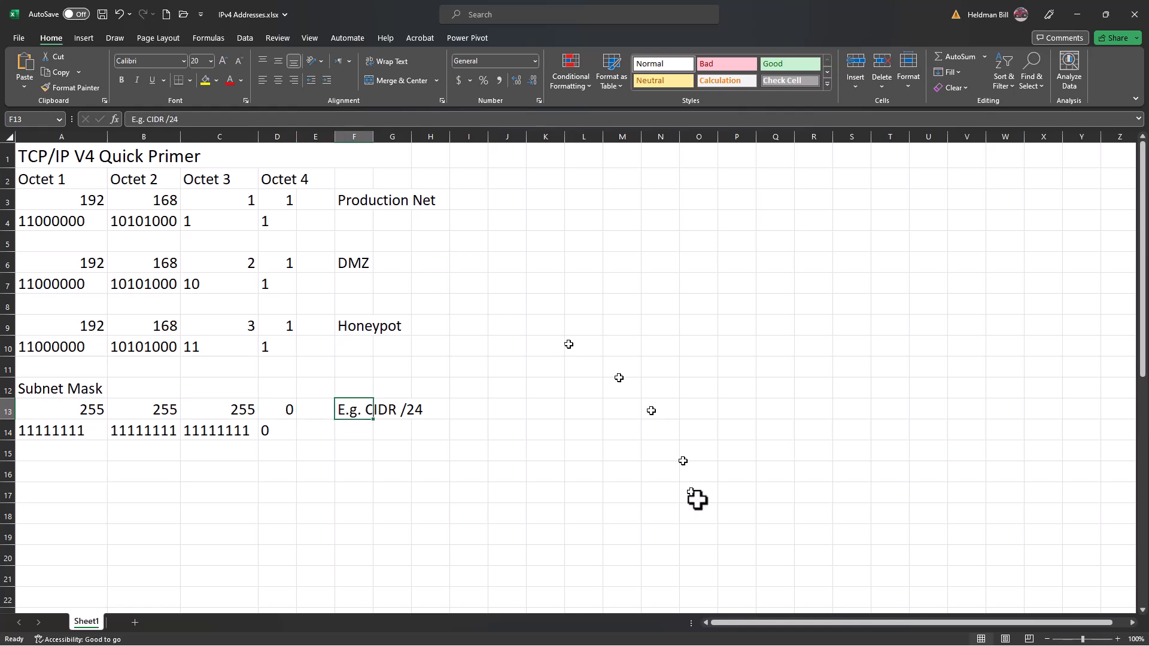
click(742, 544)
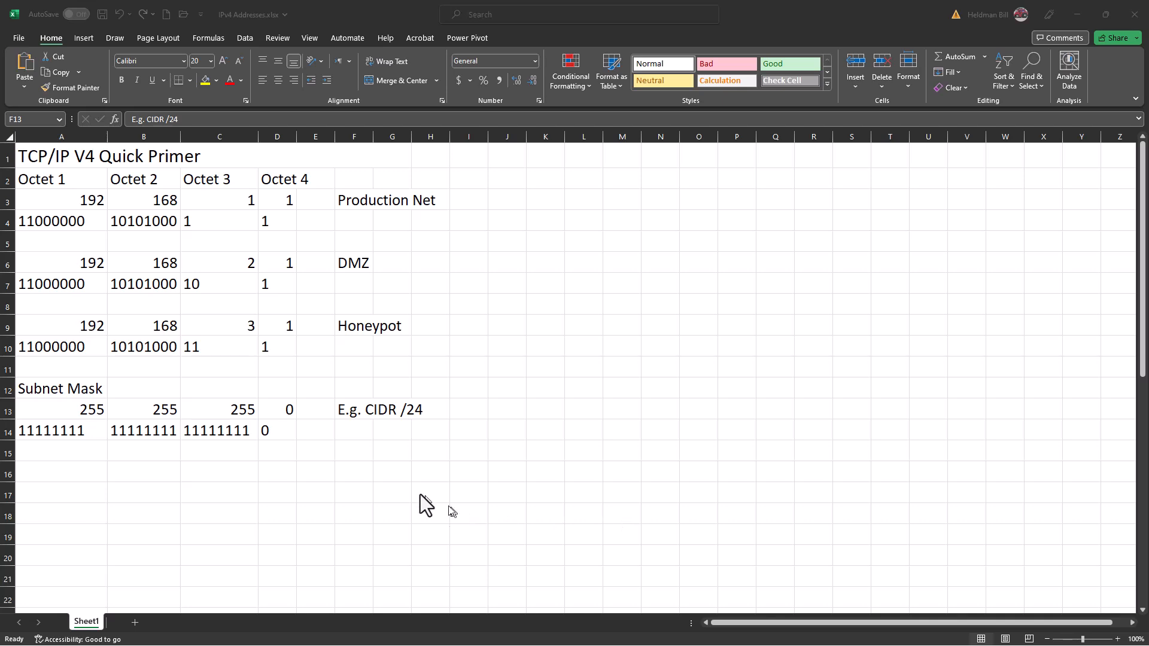
click(347, 412)
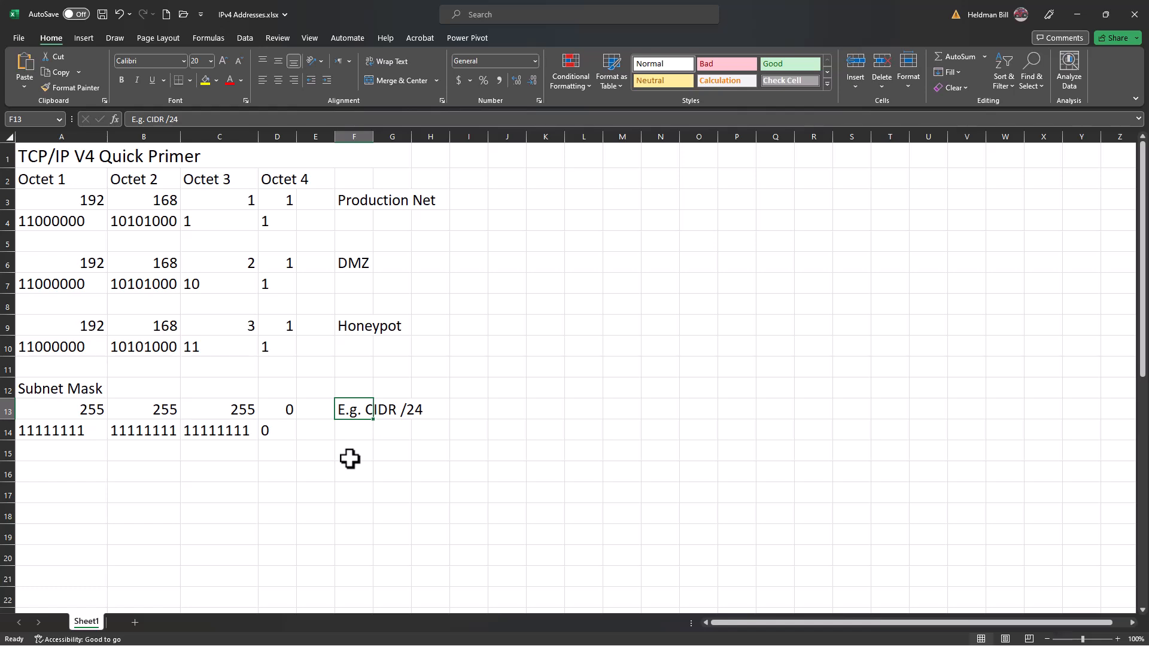
Look over the subnet mask's binary octets in row 14, from column A to D.
key(Down)
key(Left)
key(Left)
key(Left)
key(Left)
key(Left)
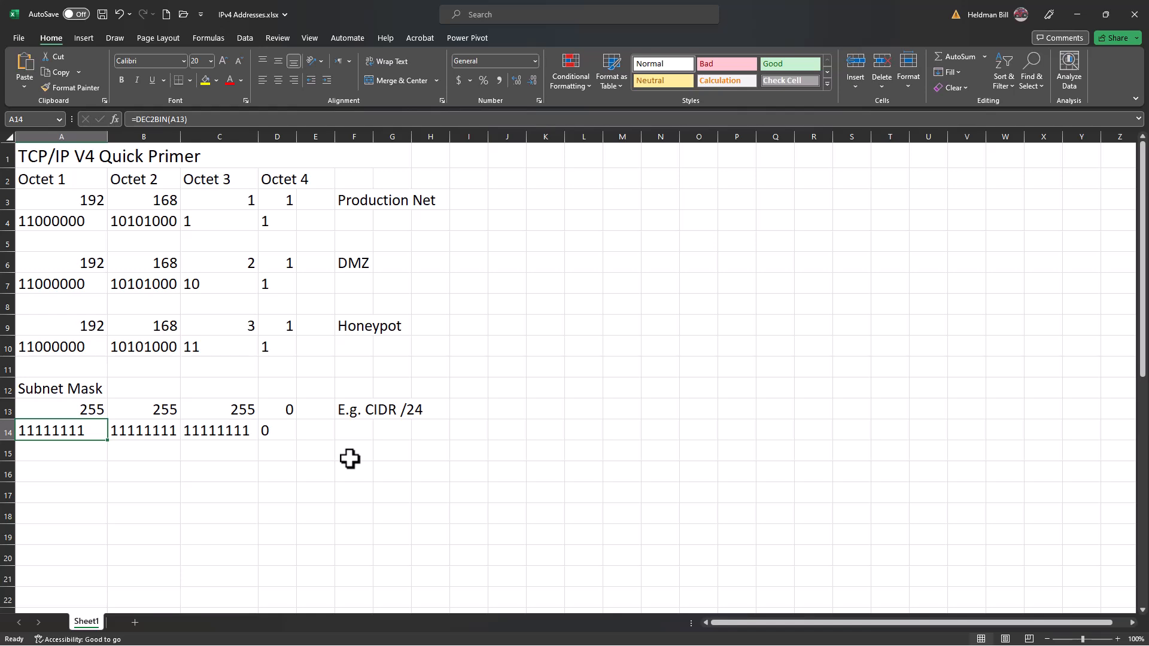
key(Right)
key(Right)
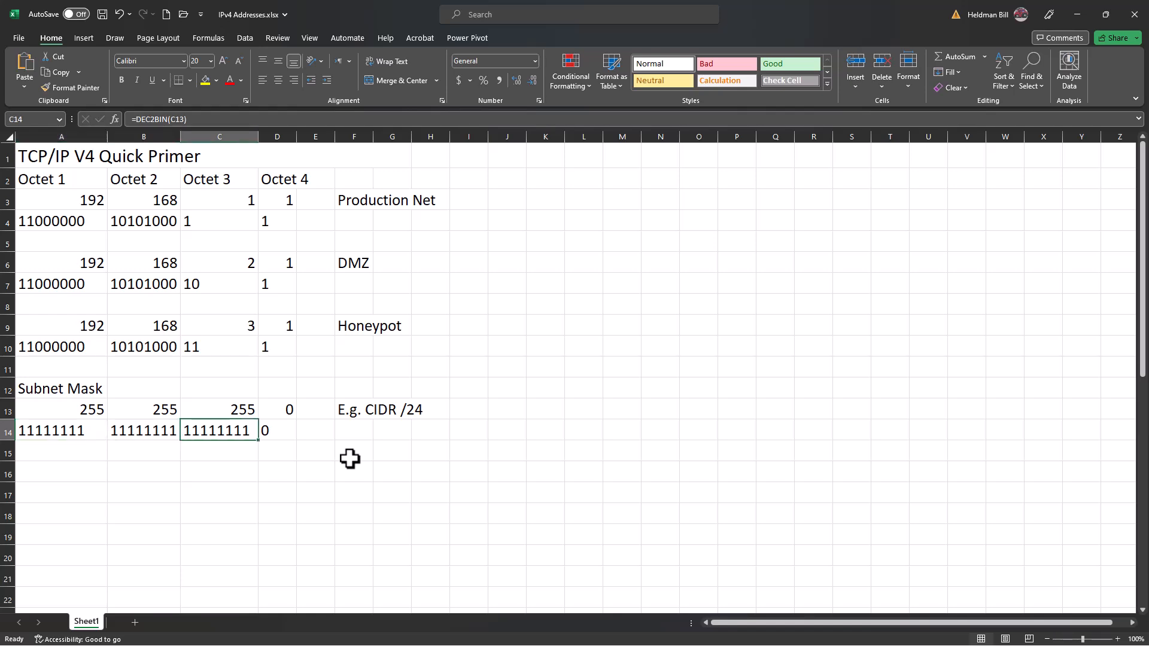
key(Right)
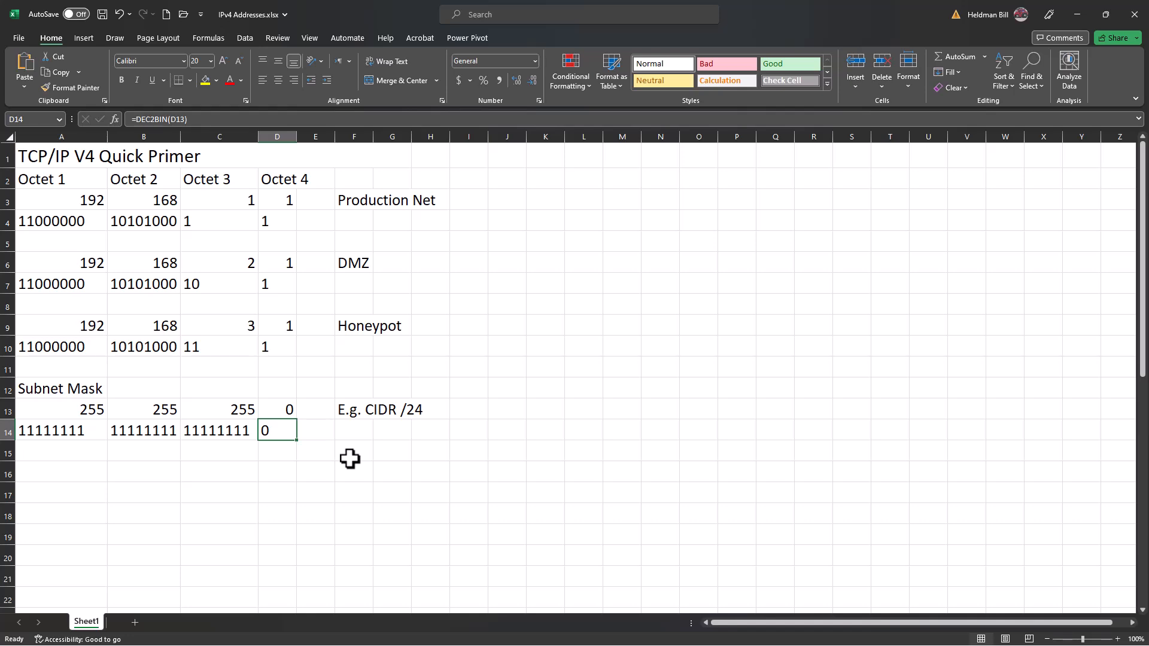
Compare the subnet mask's decimal octets in row 13 with their binary equivalents in row 14.
key(Left)
key(Left)
key(Left)
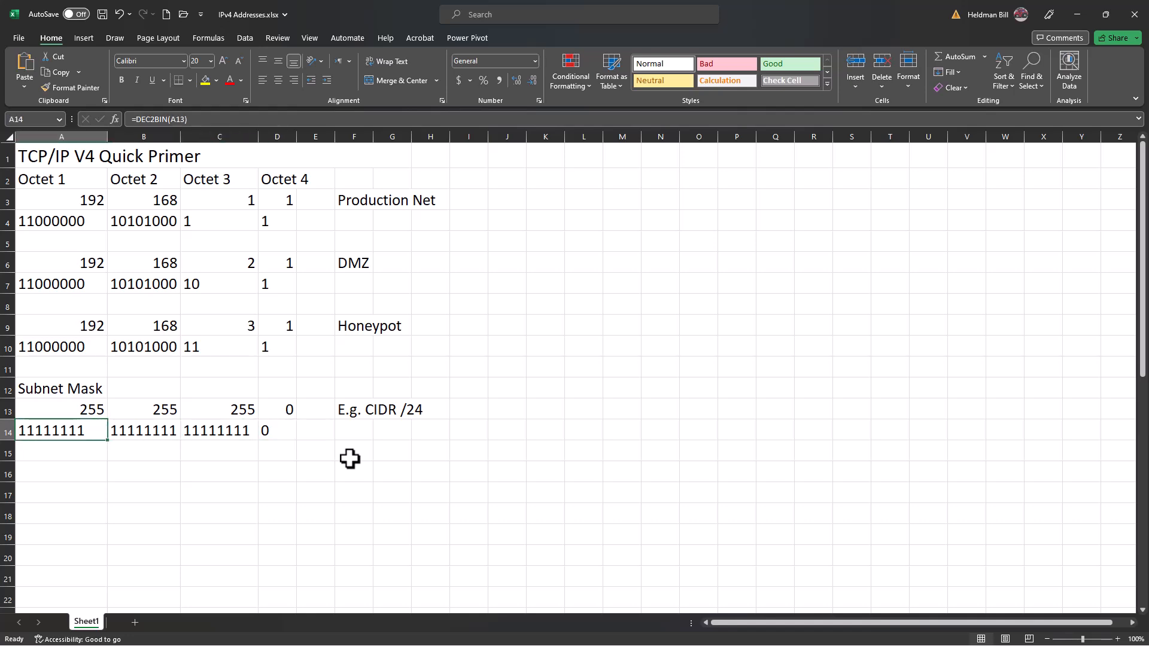
key(Up)
key(Right)
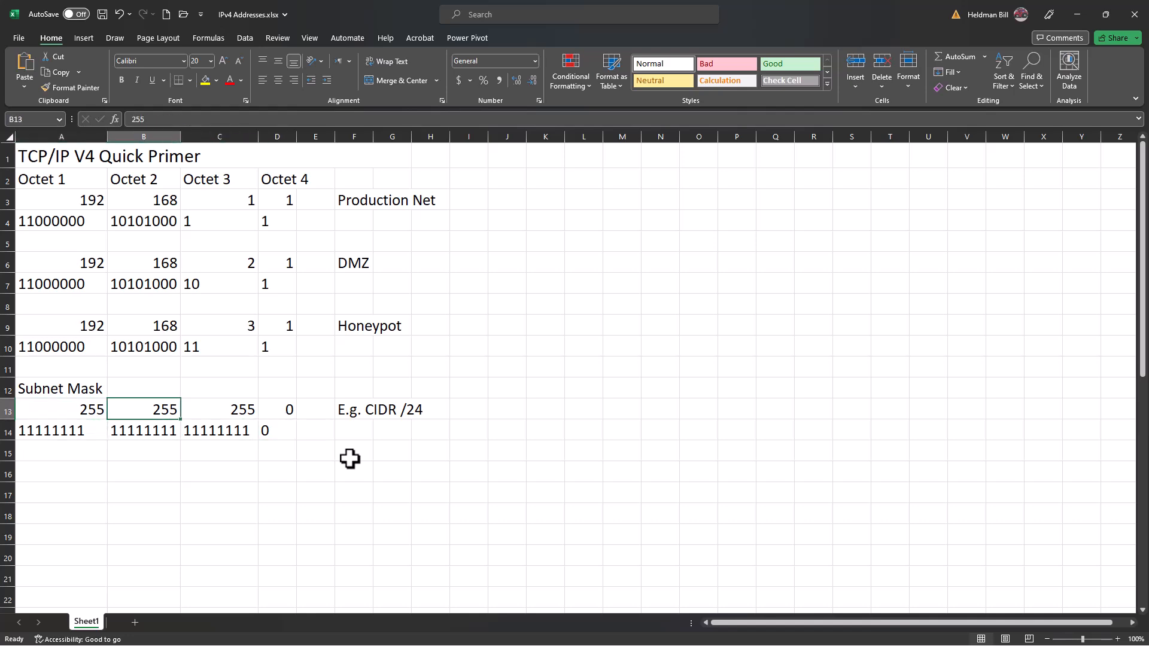
key(Right)
key(Right)
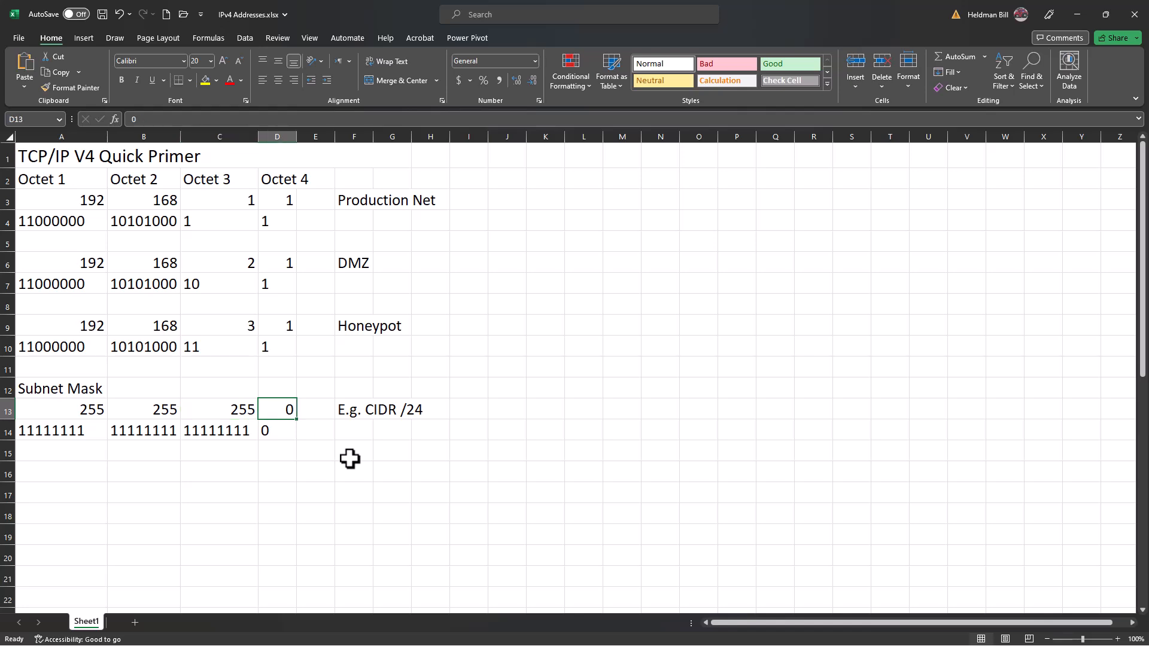
key(Down)
key(Left)
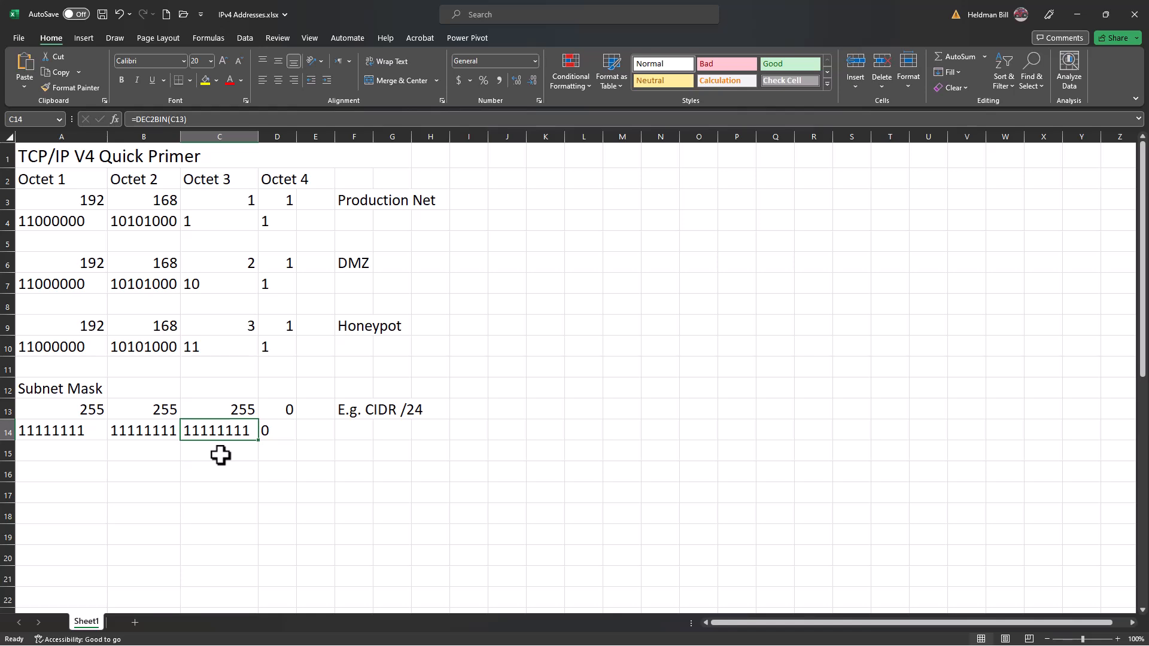
Check the mask's third and fourth octets against the Honeypot network's binary octets in A10 and B10.
click(243, 410)
click(242, 429)
click(271, 432)
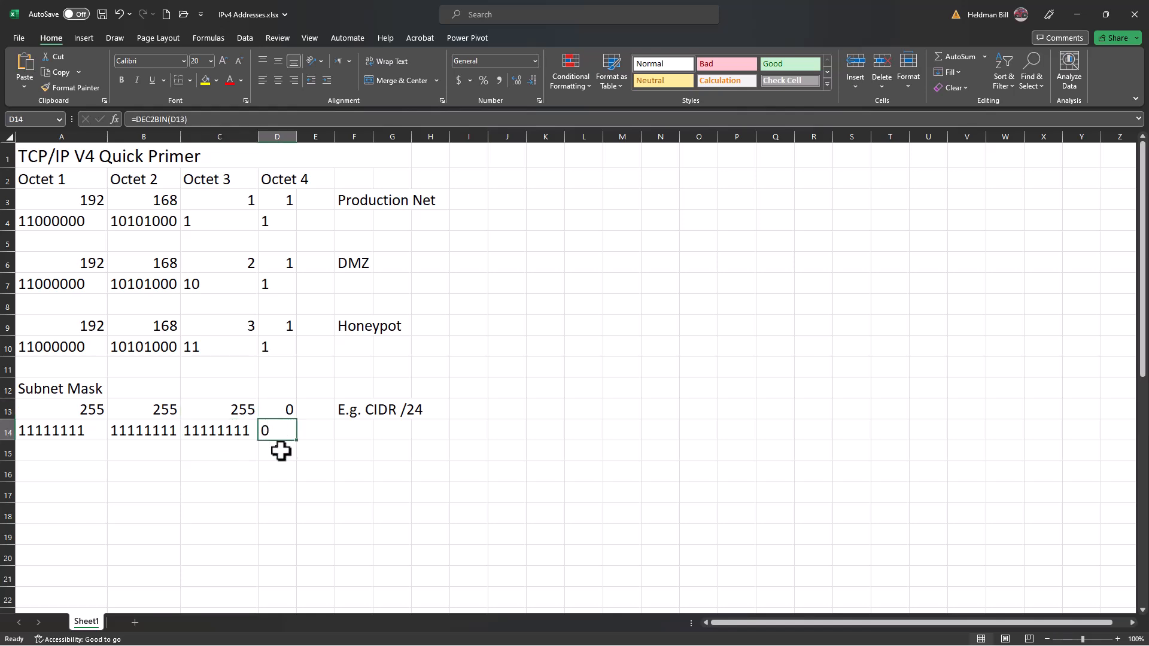
click(87, 348)
click(136, 347)
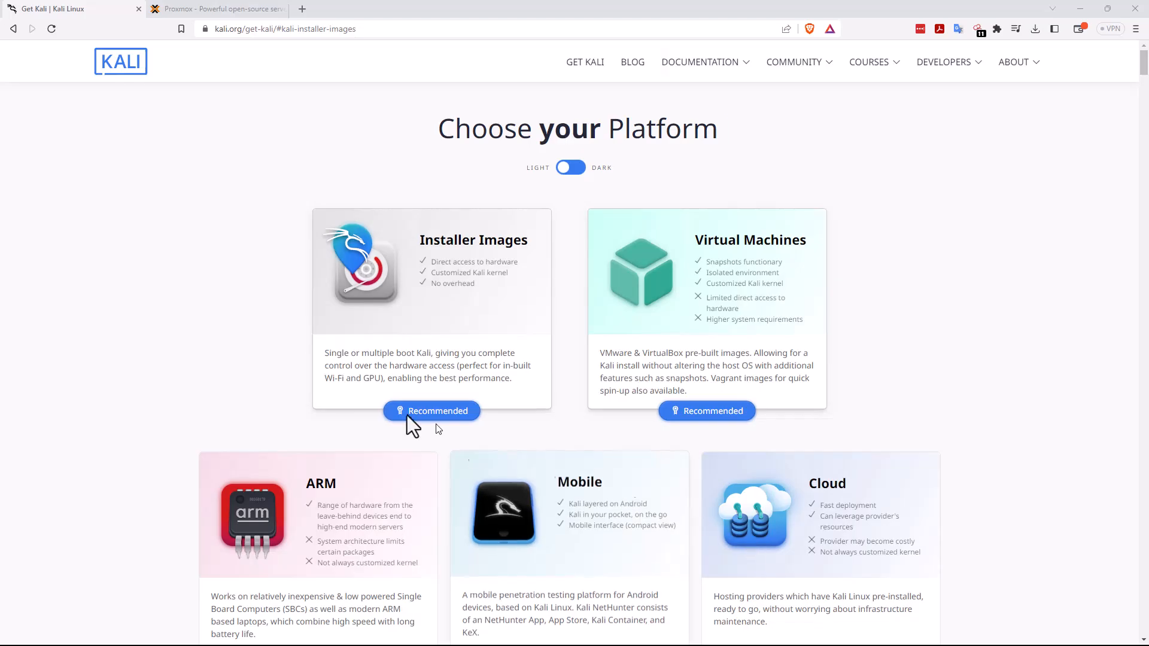
Go to the Kali Linux home page at kali.org and open its download page.
click(118, 70)
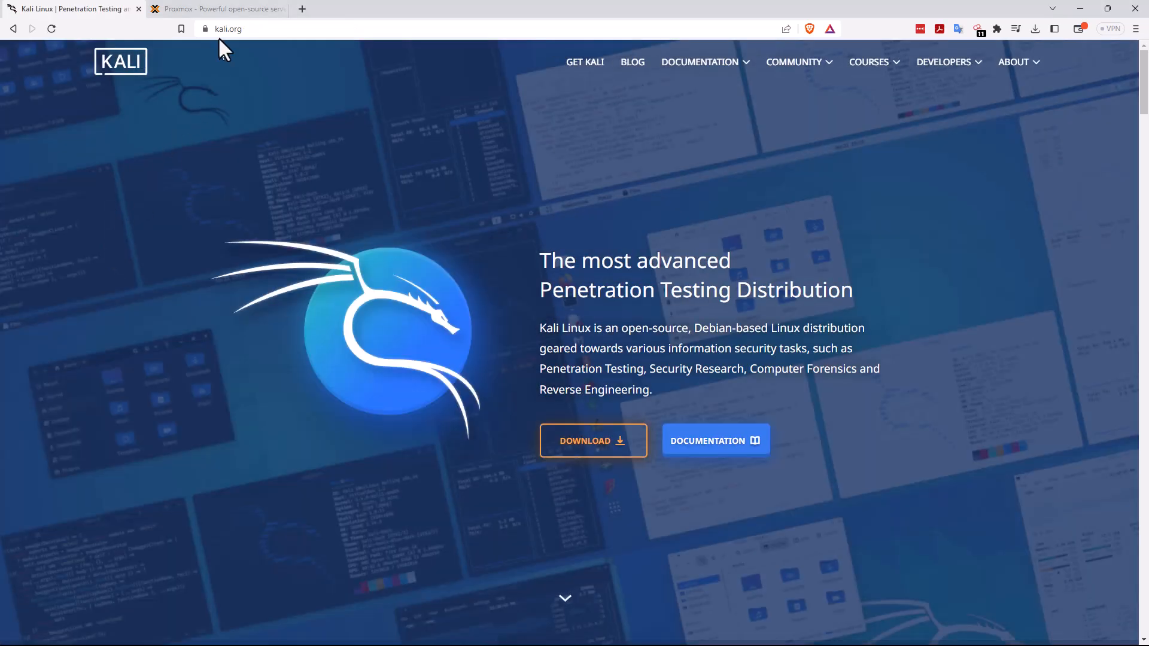
drag(241, 28, 241, 28)
click(225, 67)
click(583, 447)
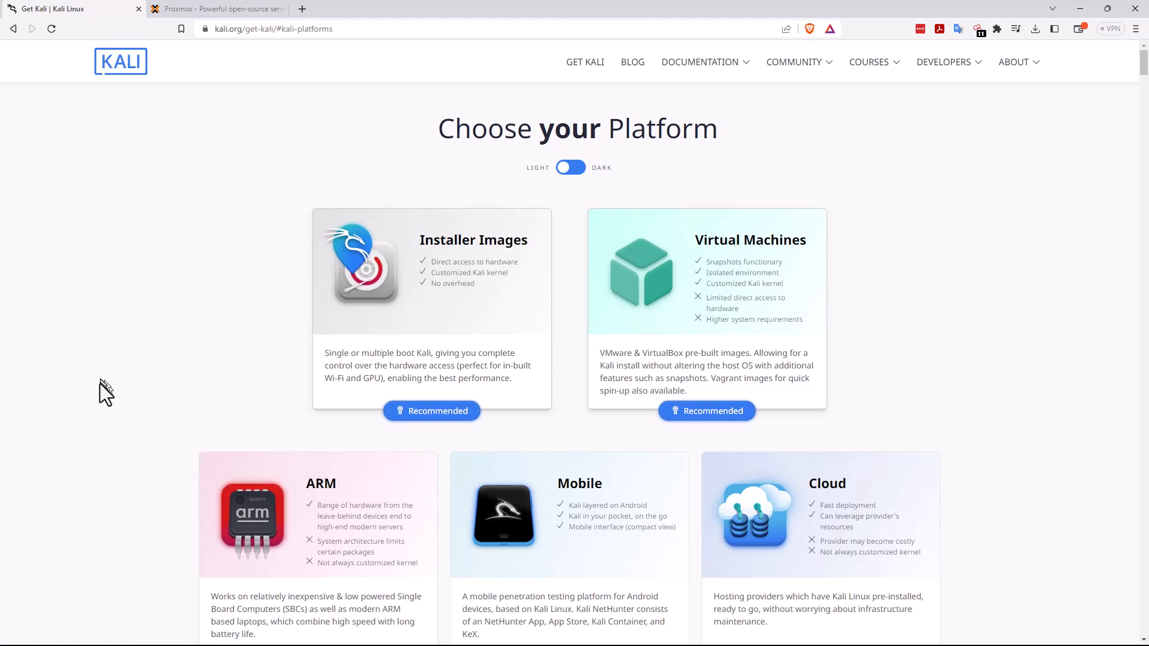
Look through the available Kali platforms and open the pre-built virtual machine downloads.
scroll(82, 367, down, 2)
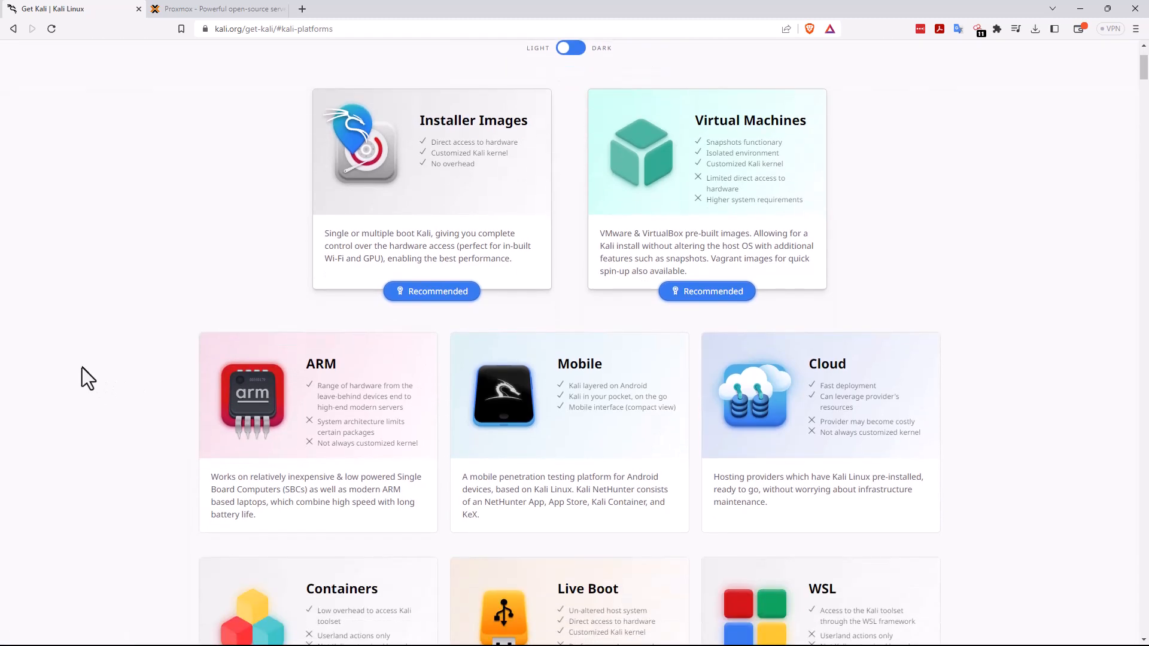
scroll(82, 367, down, 3)
scroll(81, 368, up, 2)
scroll(81, 369, up, 1)
click(761, 191)
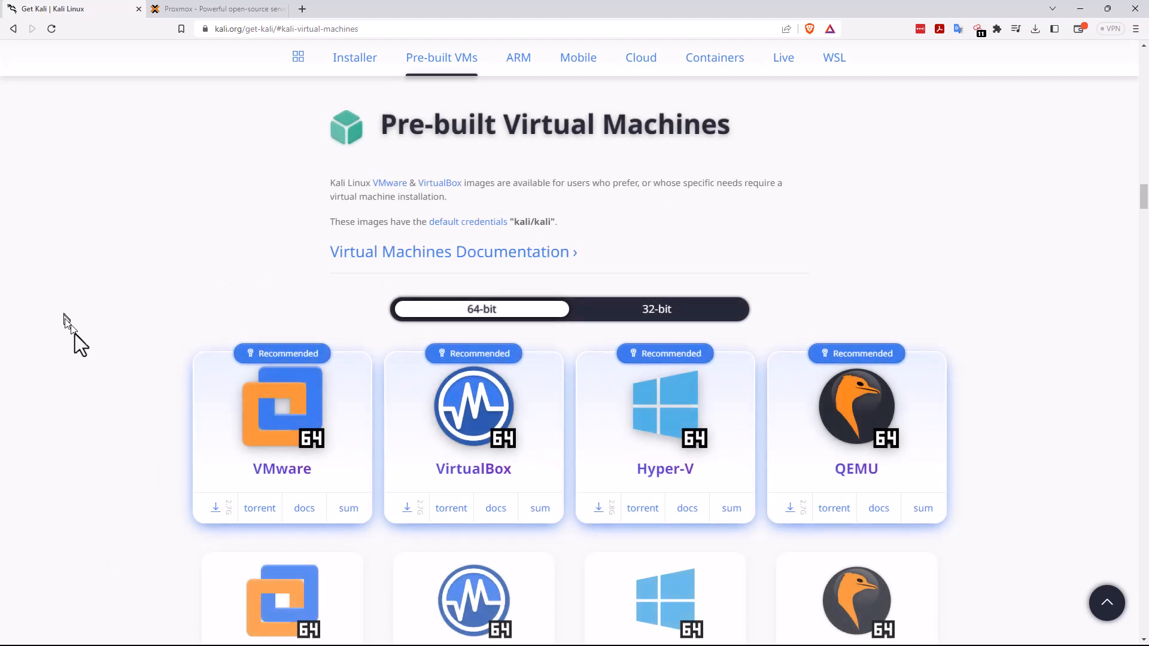
Review the 64-bit pre-built VM images, check the Proxmox home page and return to the Kali downloads.
scroll(91, 344, down, 2)
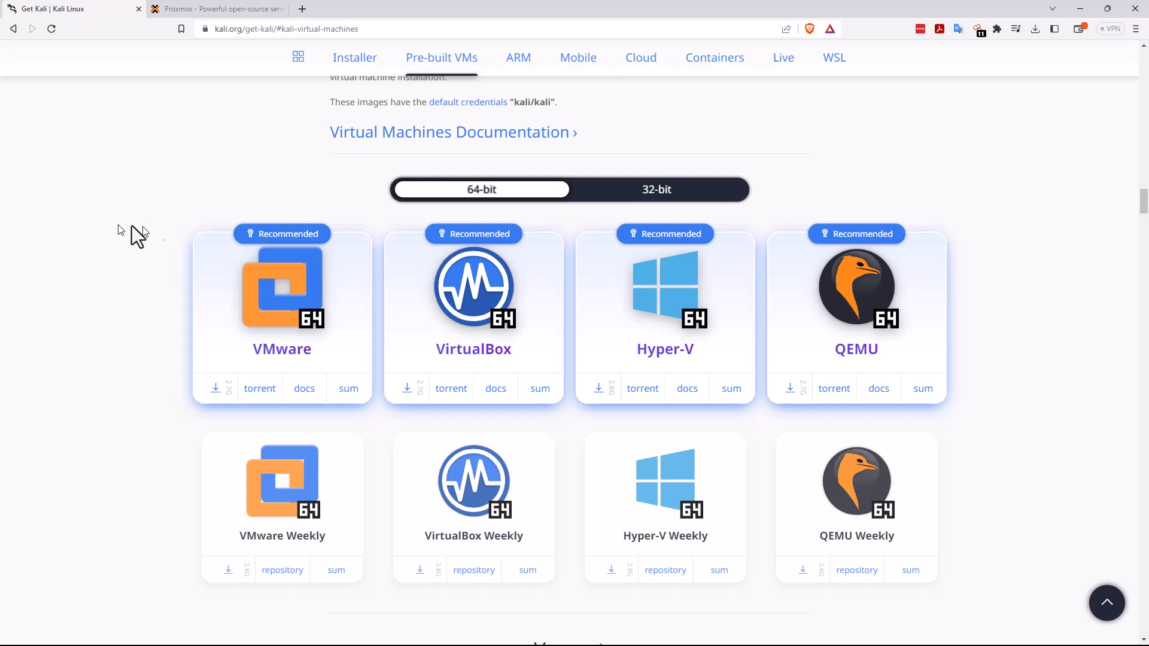
click(191, 10)
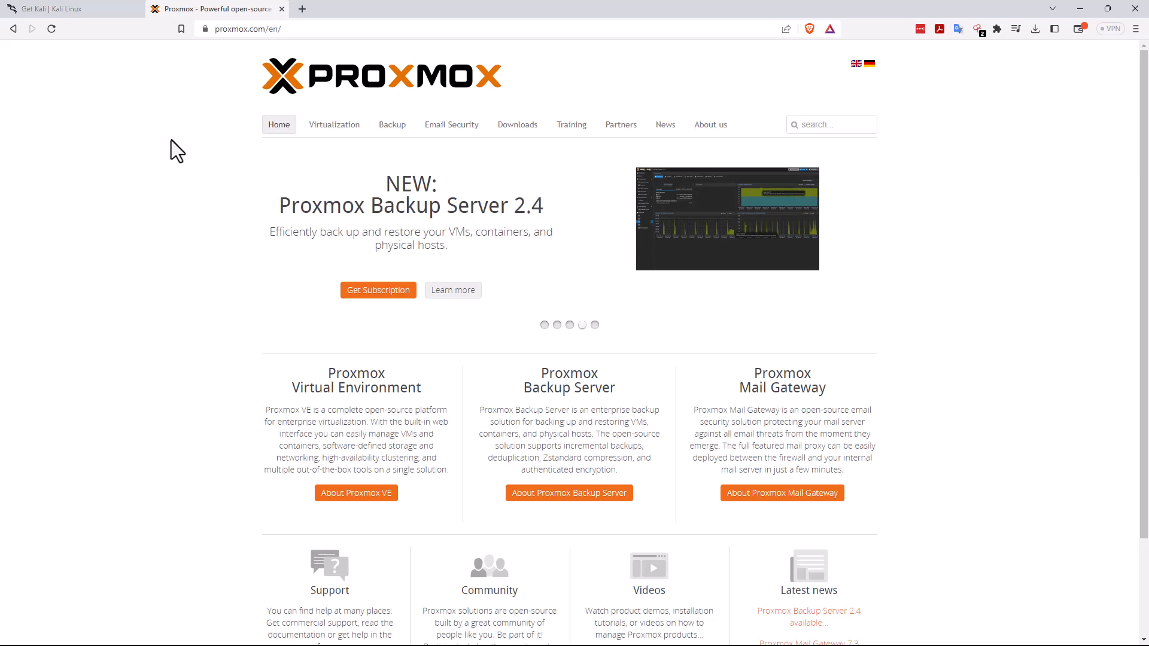
click(66, 12)
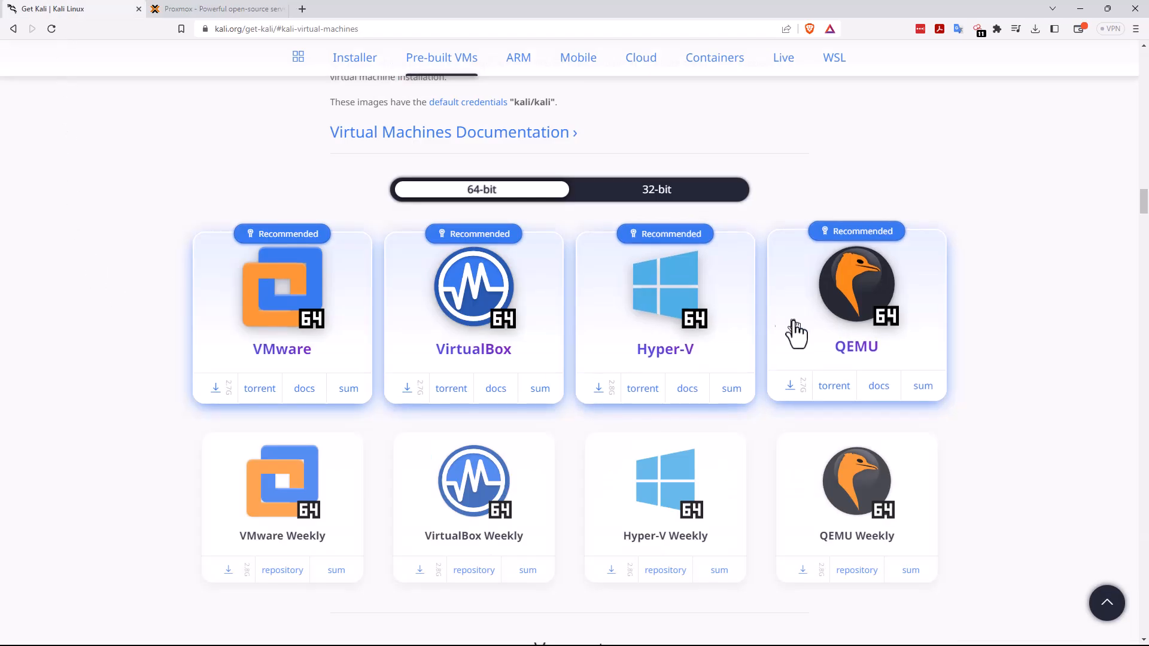
Download the recommended 64-bit VirtualBox image, choosing the Kali Linux 2023 folder under D:\Software\Linux as the save location.
click(407, 387)
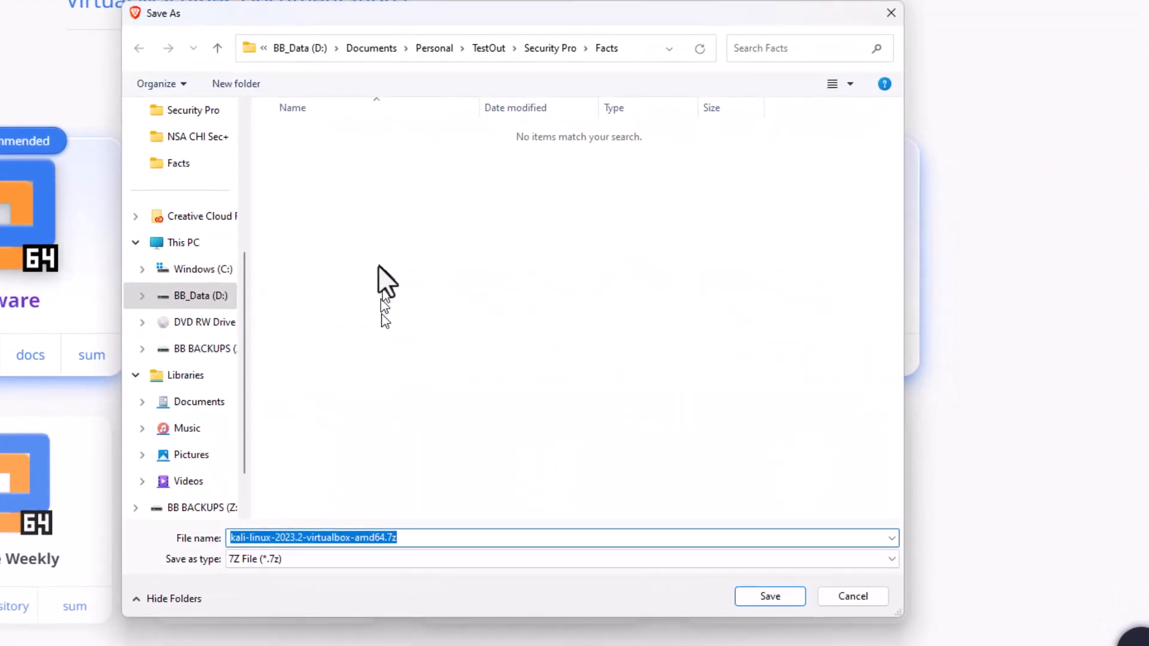
click(315, 53)
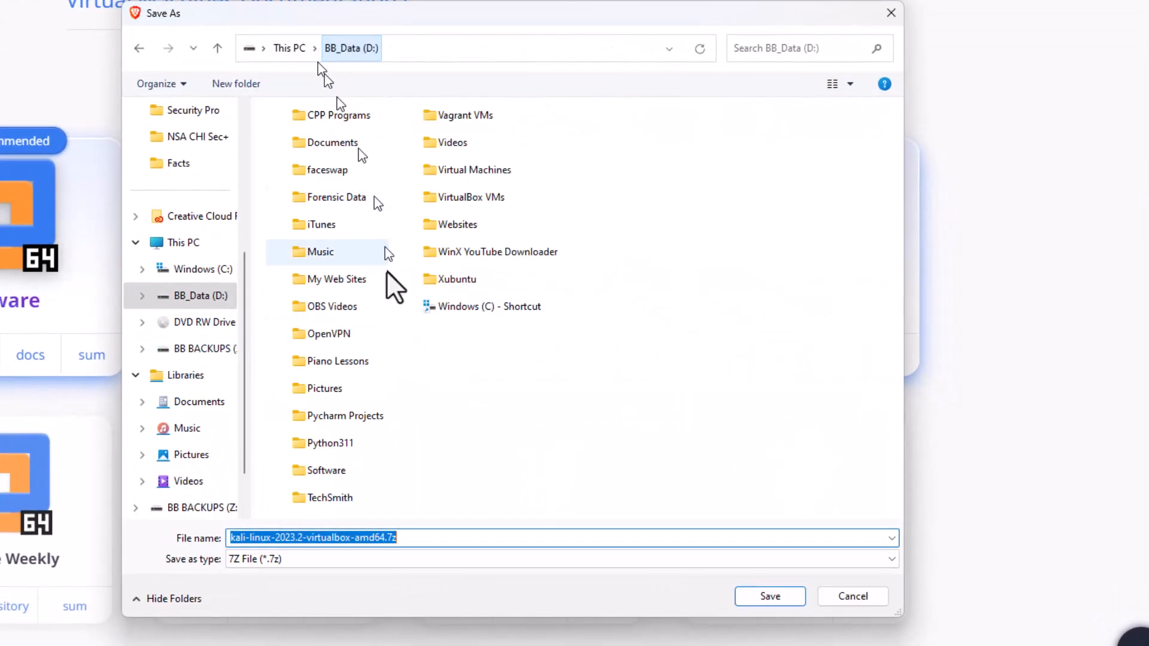
double_click(315, 470)
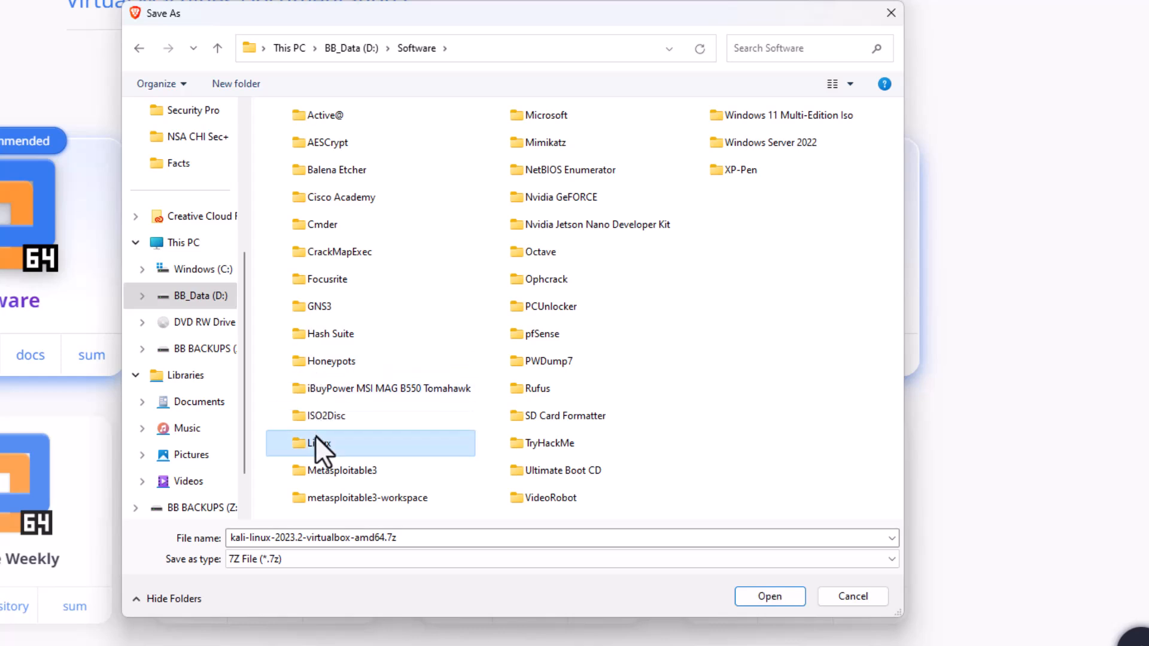
double_click(316, 443)
double_click(308, 230)
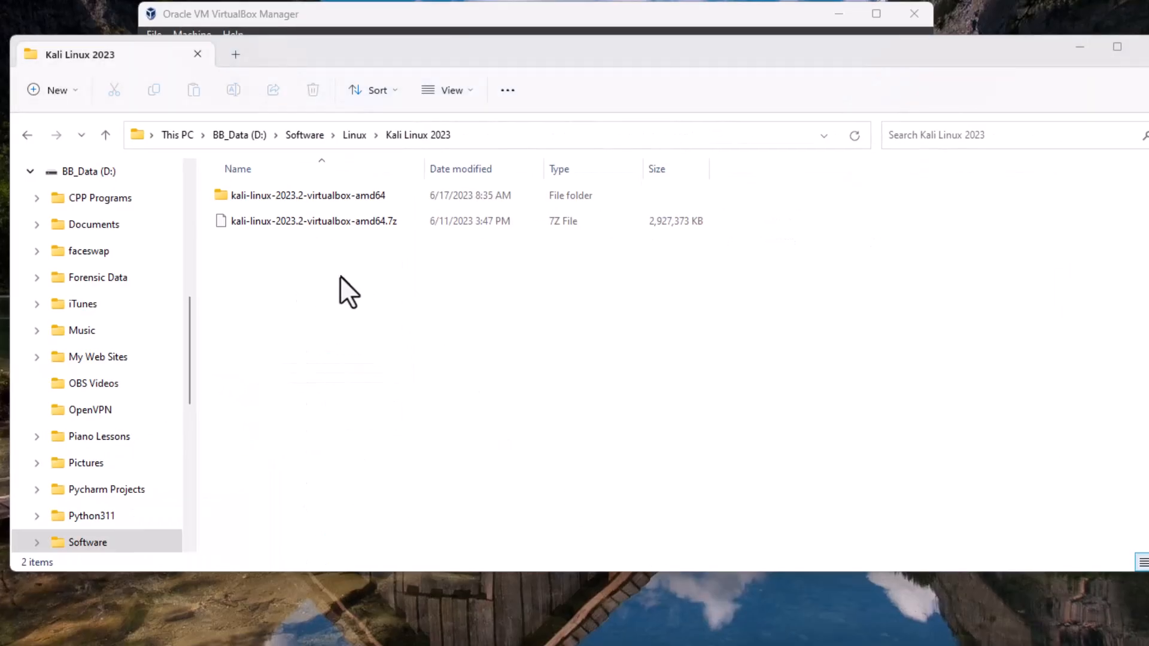
right_click(324, 225)
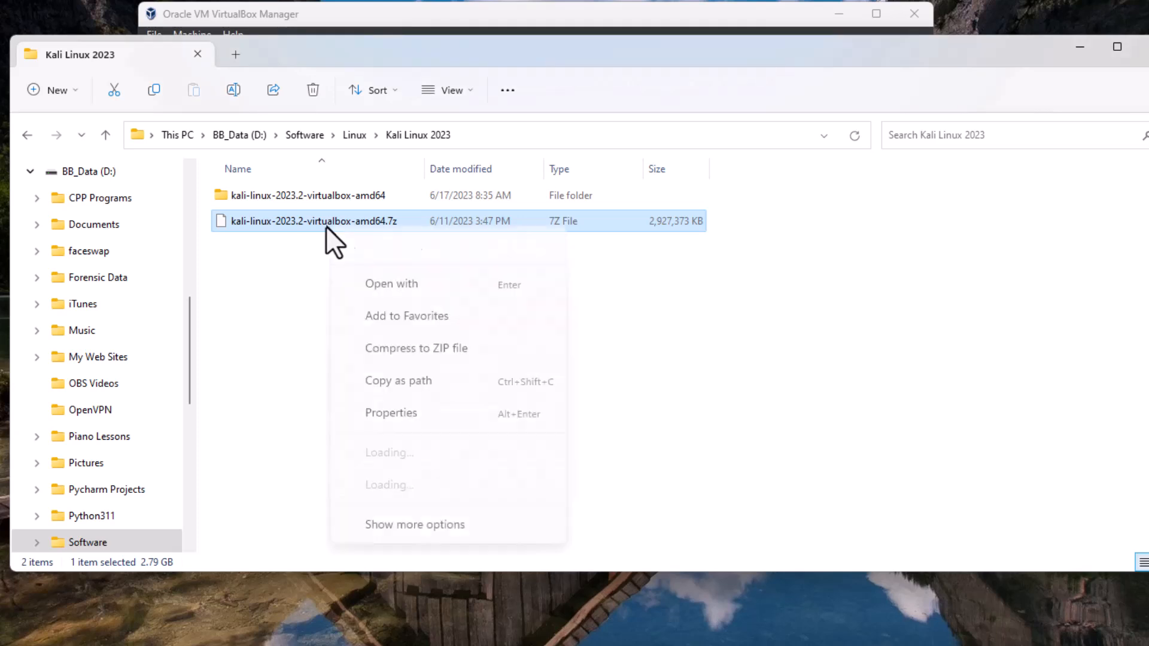
click(432, 512)
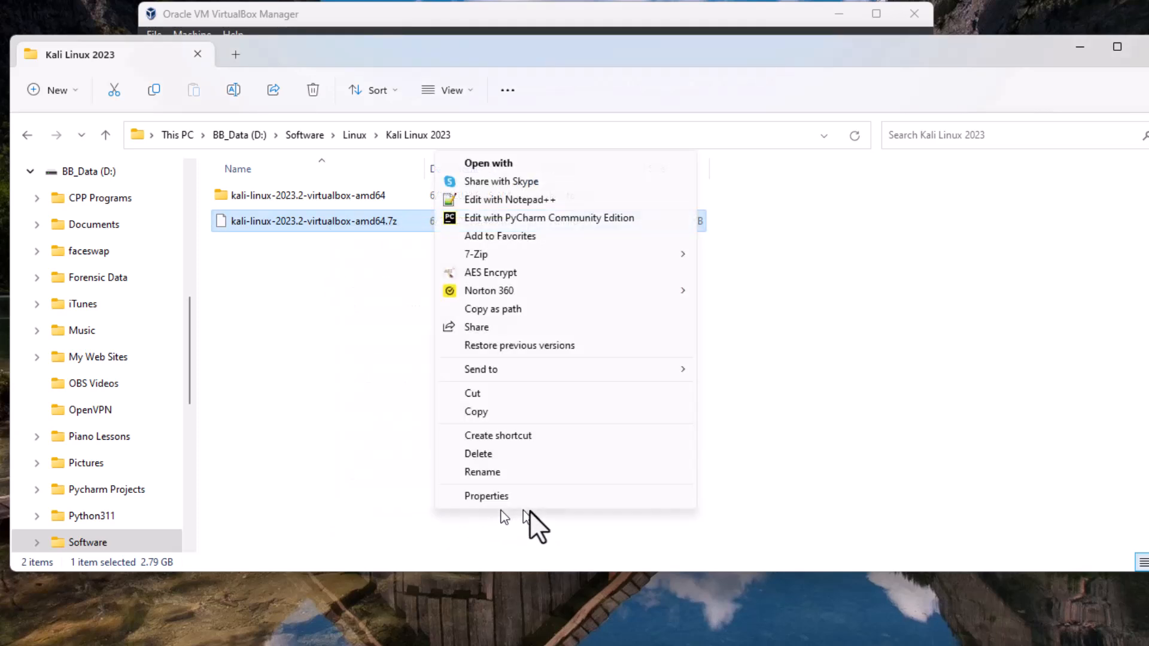
mouse_move(501, 256)
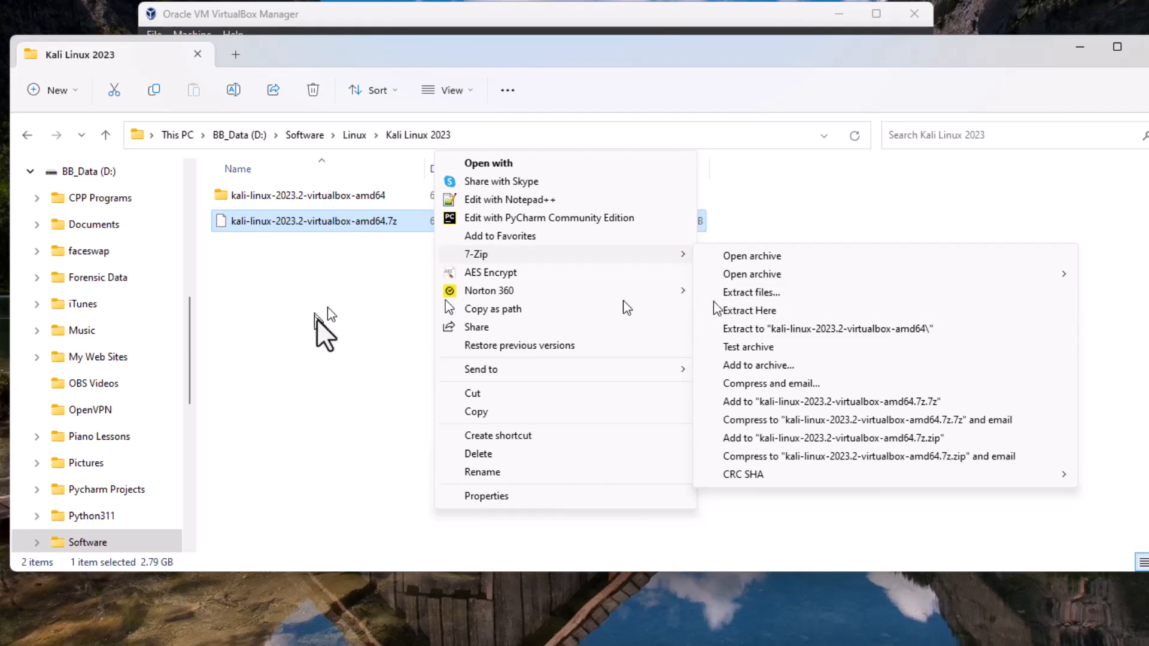
click(755, 633)
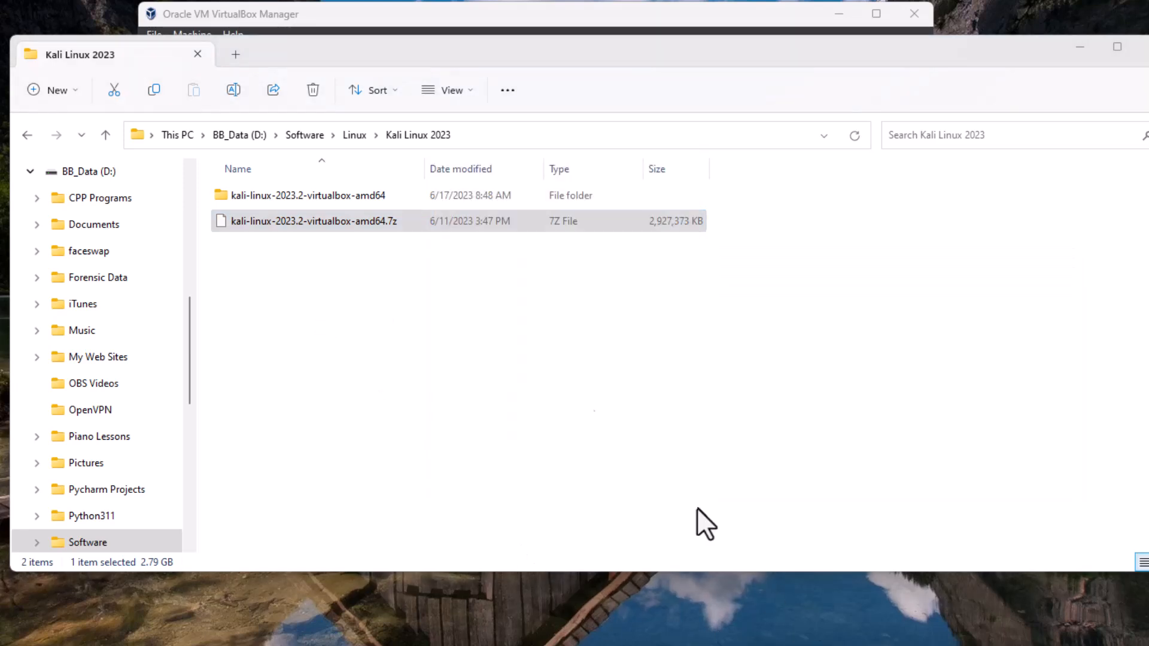
Extract kali-linux-2023.2-virtualbox-amd64.7z into the current folder with 7-Zip's Extract Here command.
right_click(382, 222)
click(464, 503)
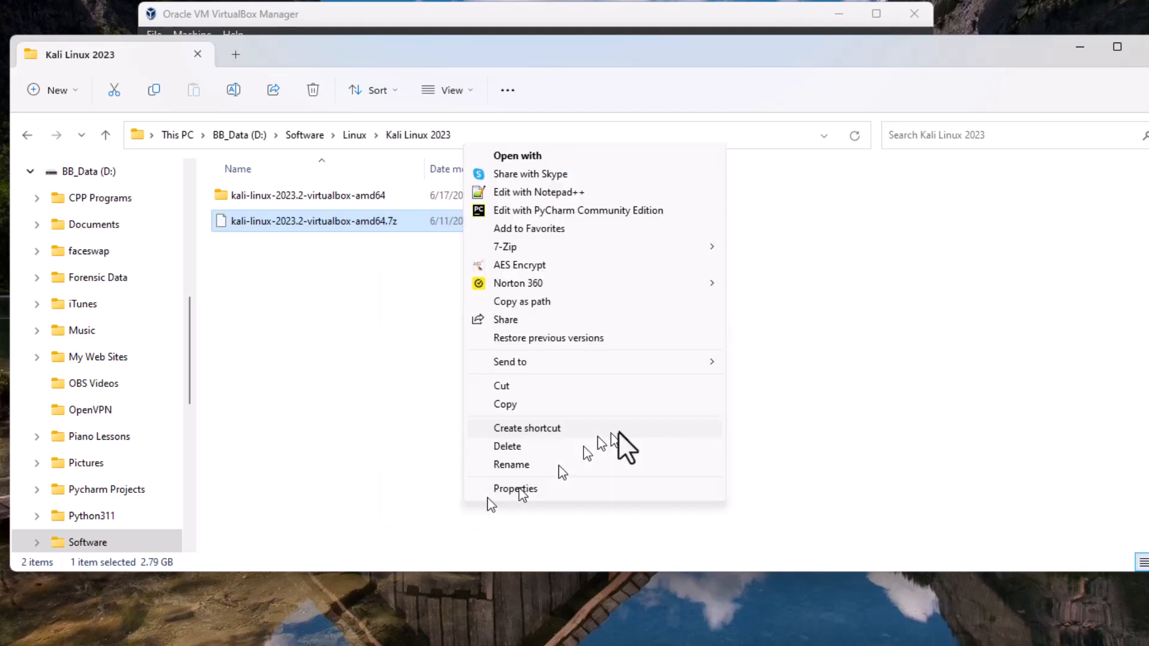
mouse_move(592, 250)
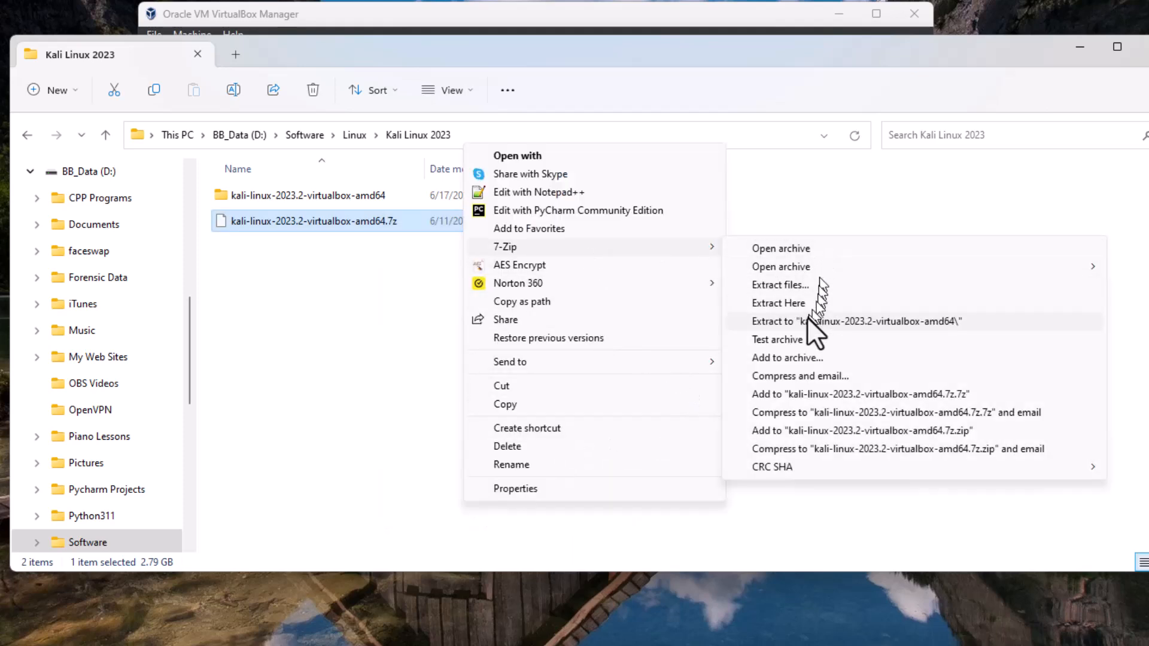
click(803, 304)
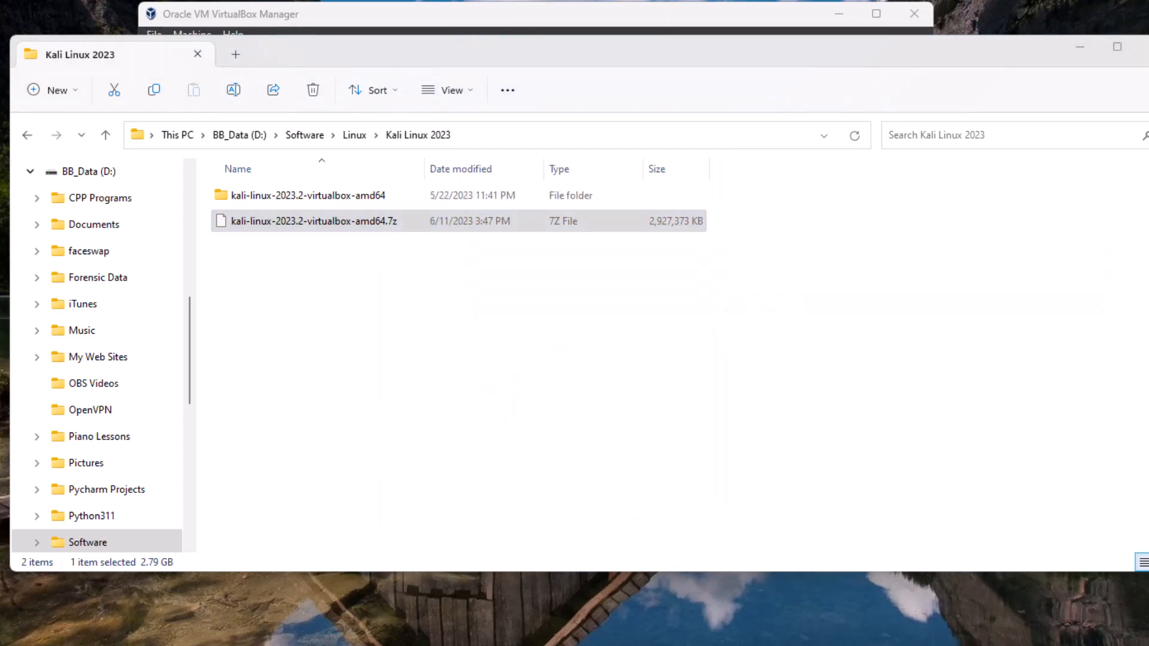
drag(262, 326, 738, 278)
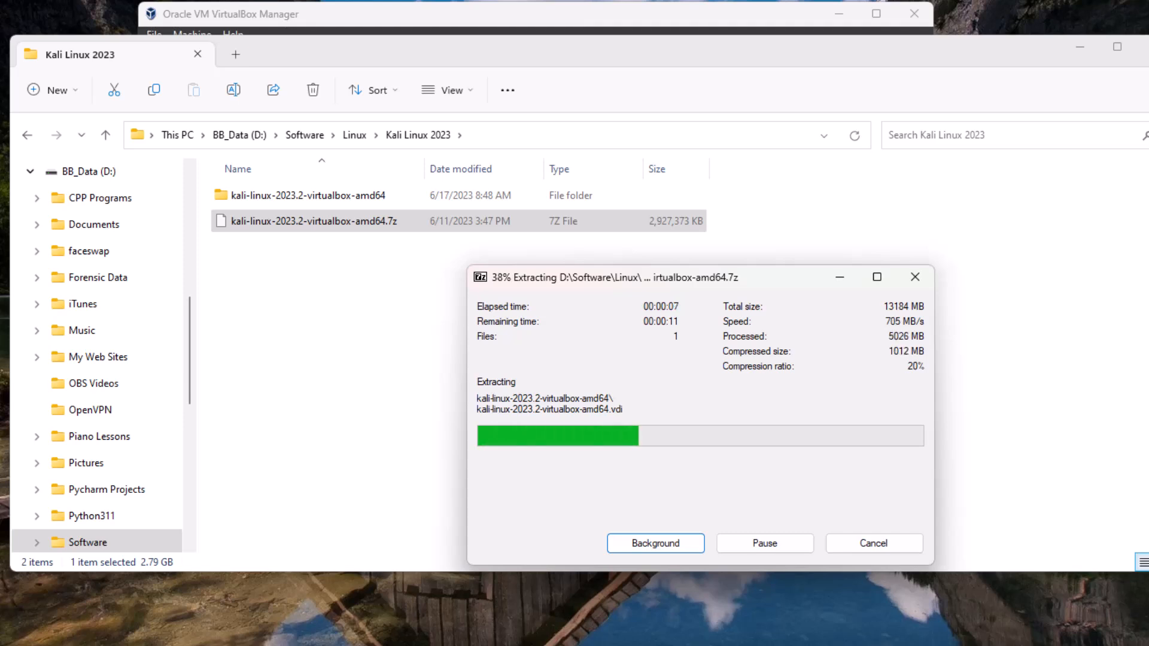
click(780, 644)
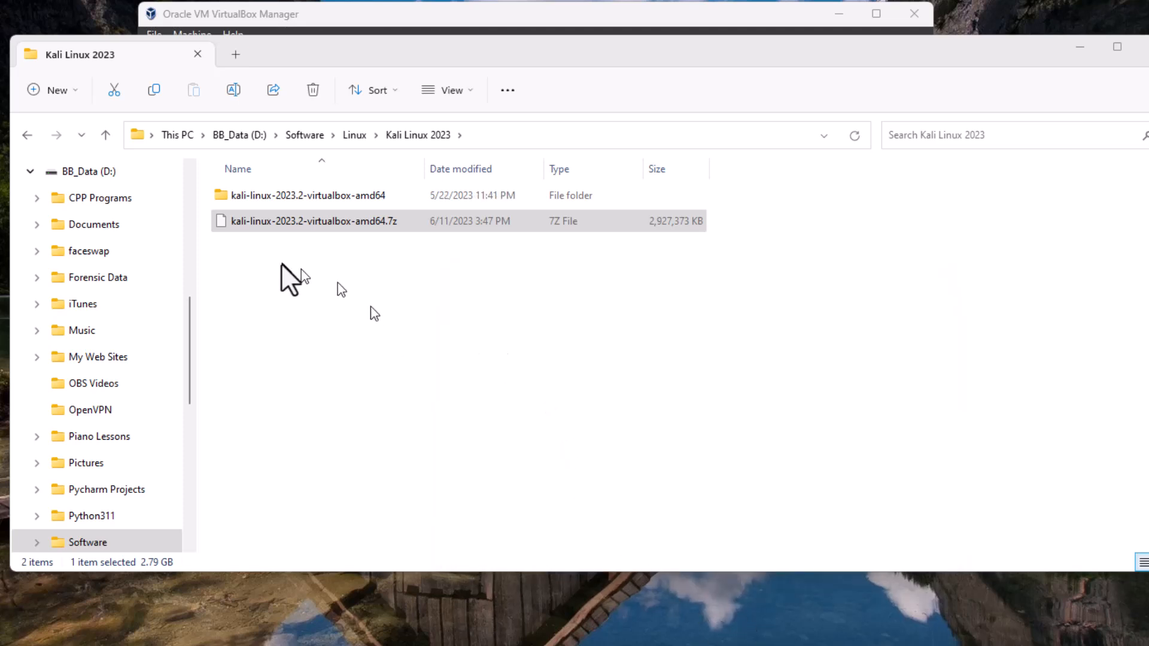
Open the extracted kali-linux-2023.2-virtualbox-amd64 folder and load its .vbox machine definition into VirtualBox.
click(267, 218)
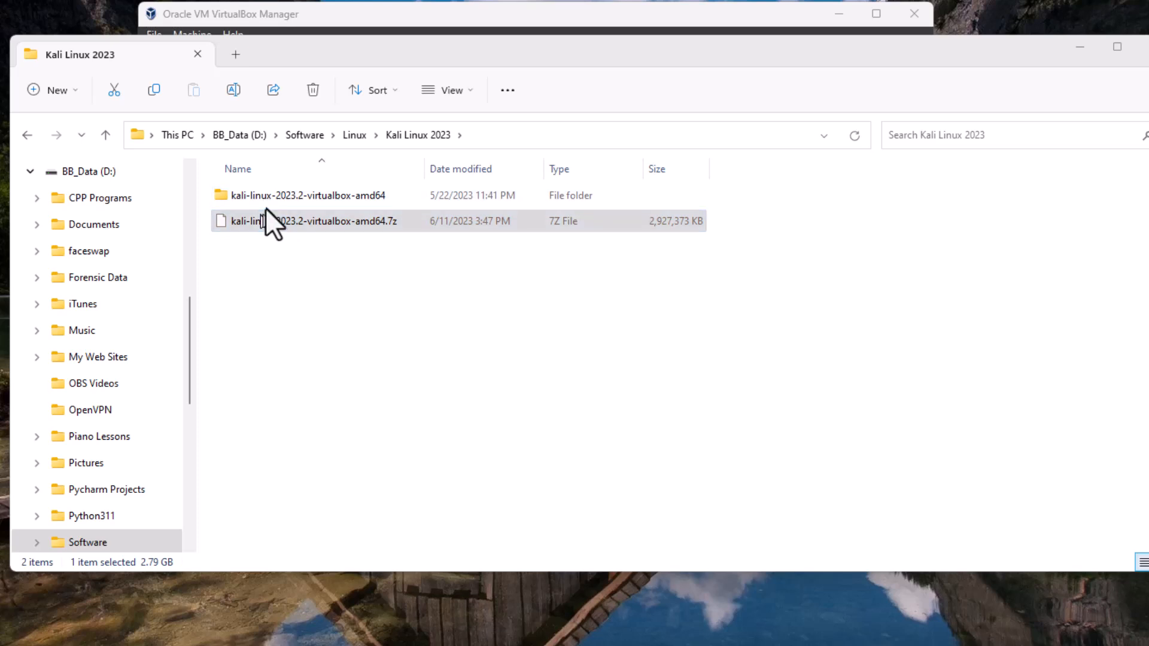
double_click(277, 202)
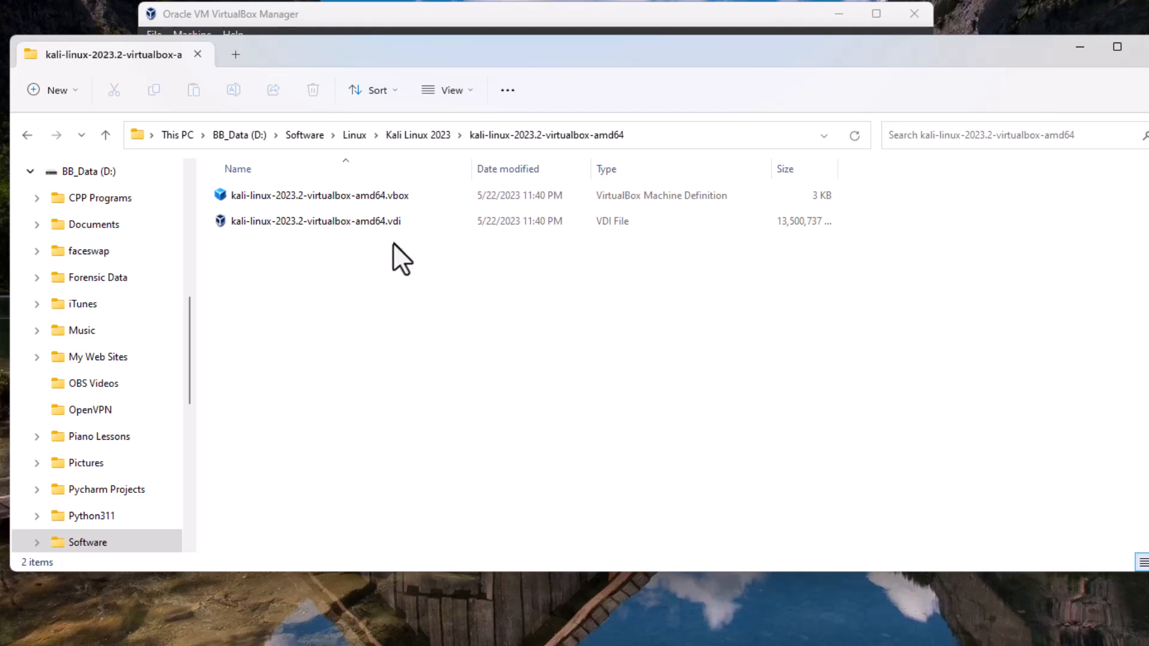
mouse_move(396, 228)
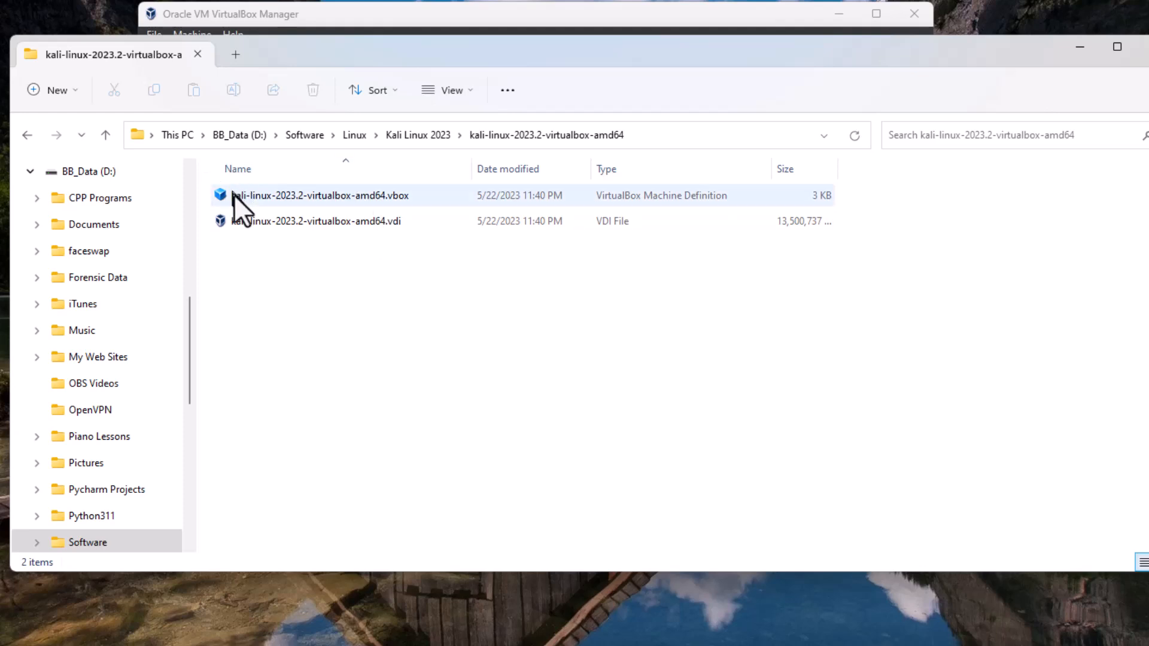
mouse_move(239, 195)
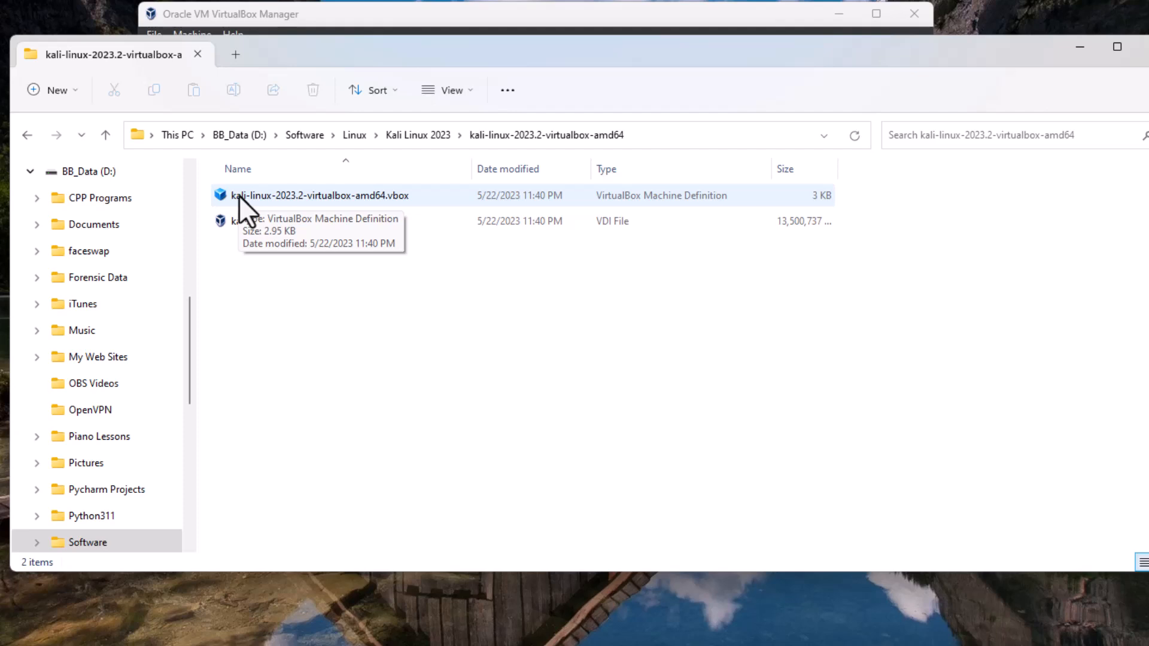
click(238, 195)
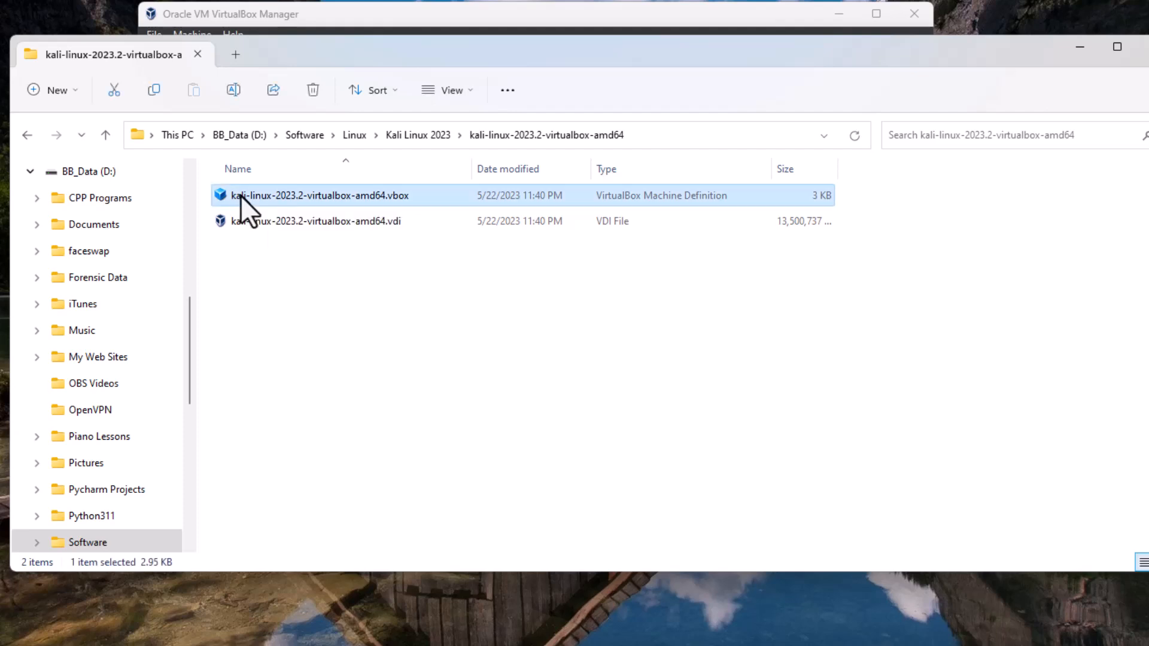
double_click(258, 201)
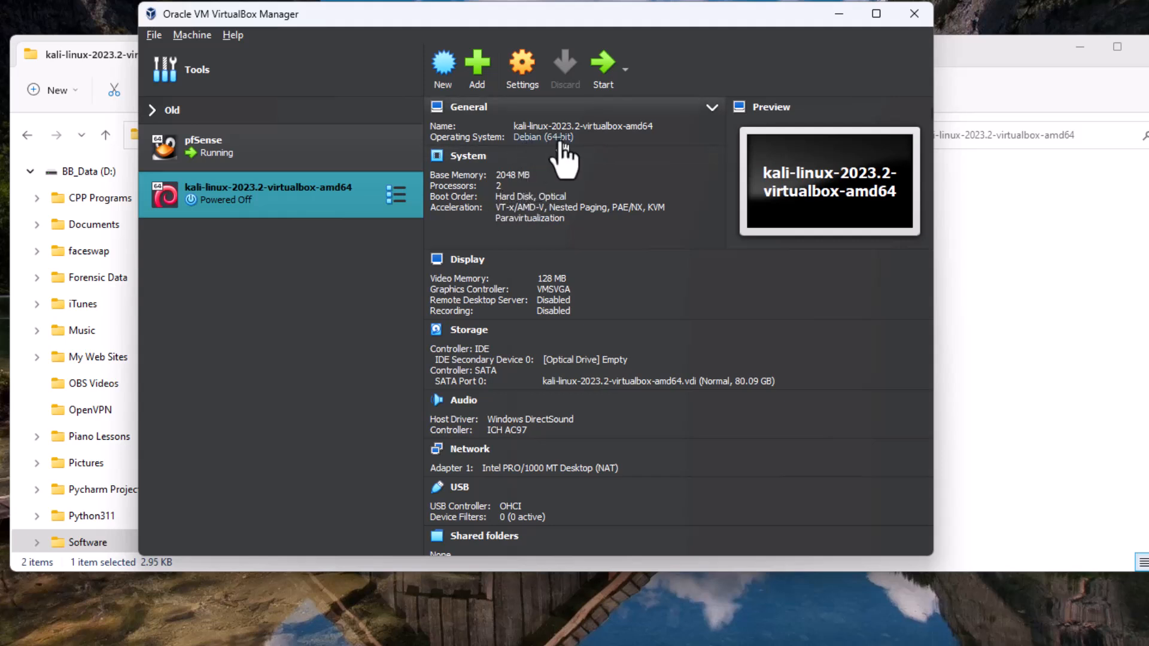
Review the Kali VM's hardware summary and its General settings, including the advanced, description and disk encryption options.
scroll(627, 307, down, 1)
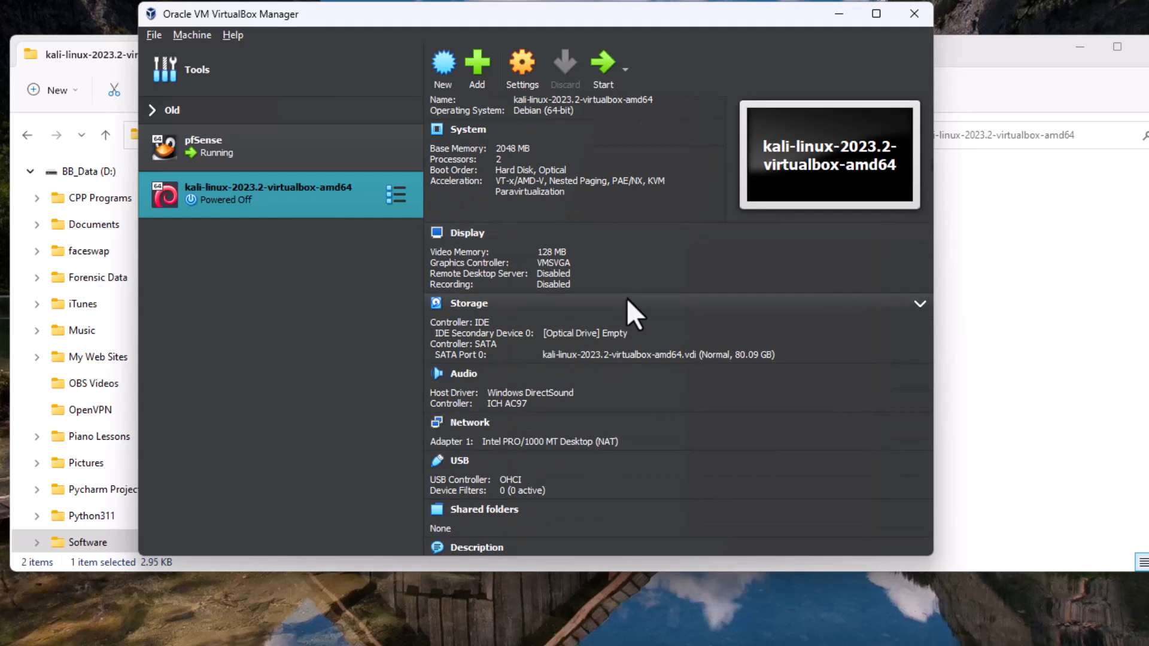
scroll(623, 390, down, 1)
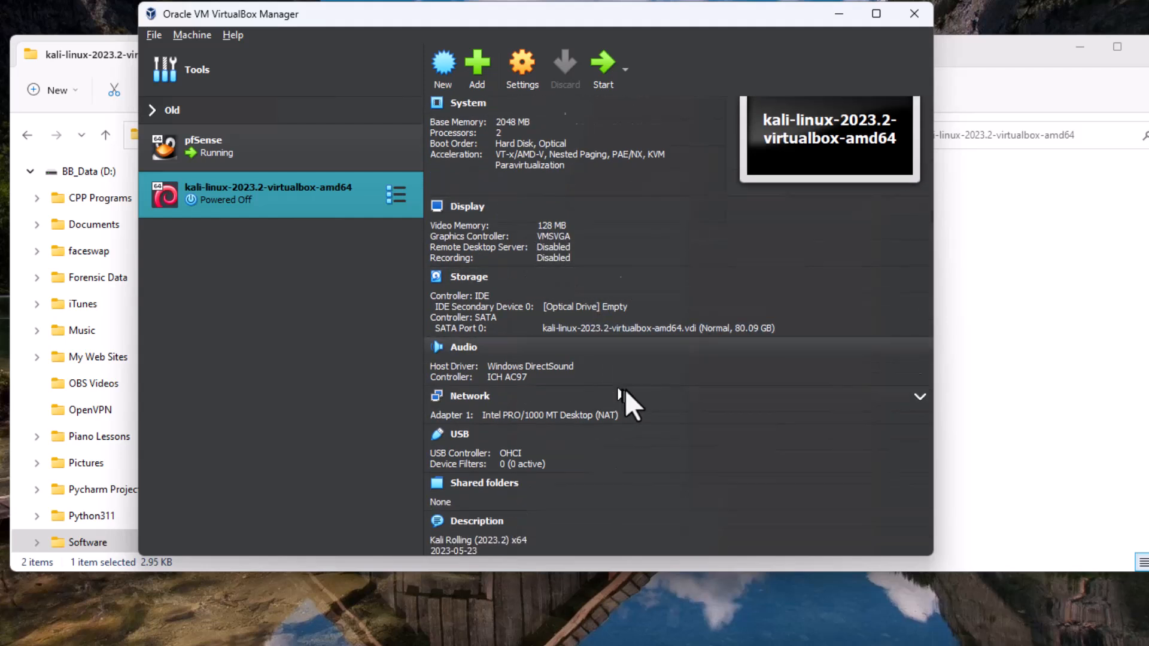
scroll(623, 389, down, 3)
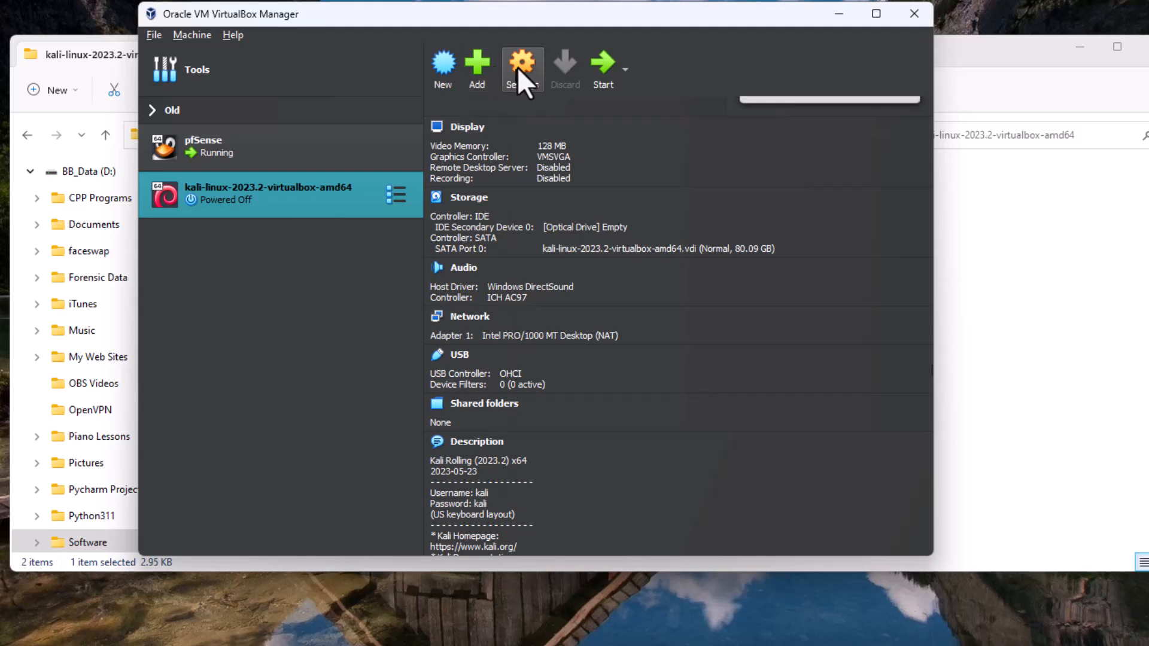
click(519, 72)
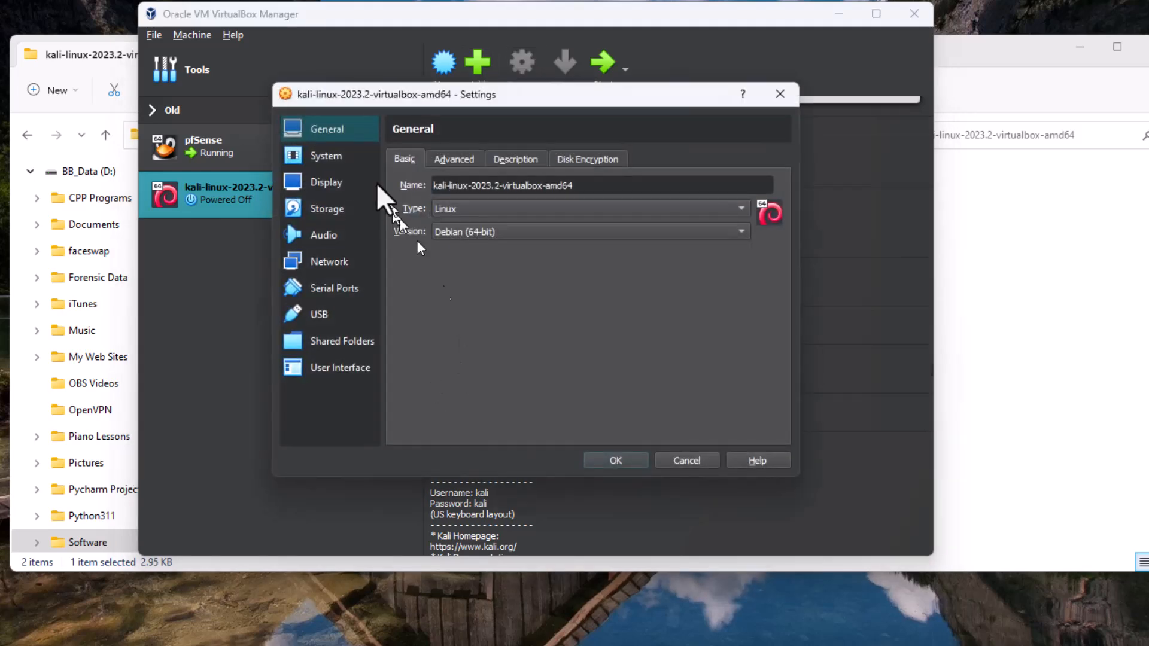
click(454, 160)
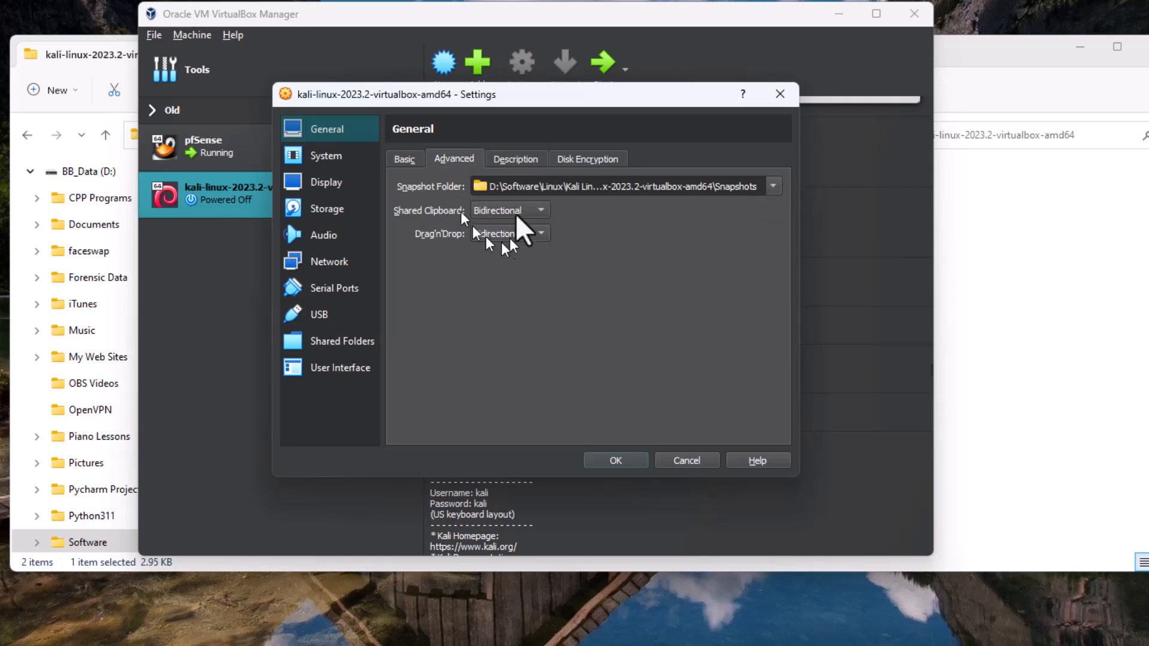
click(515, 159)
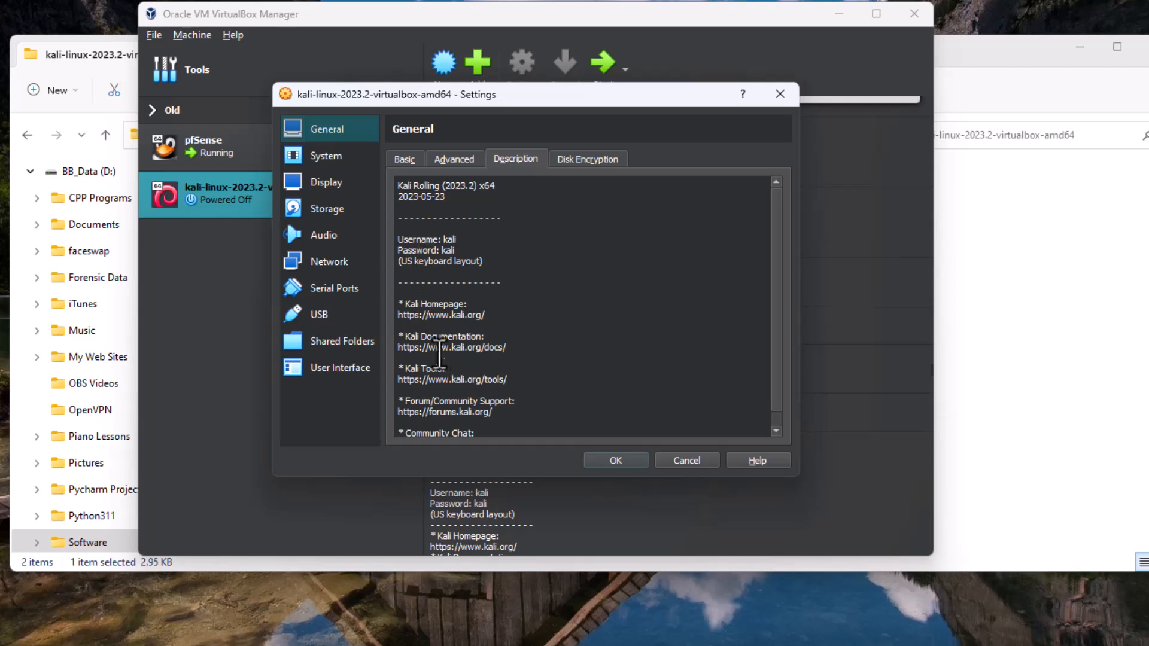
click(592, 160)
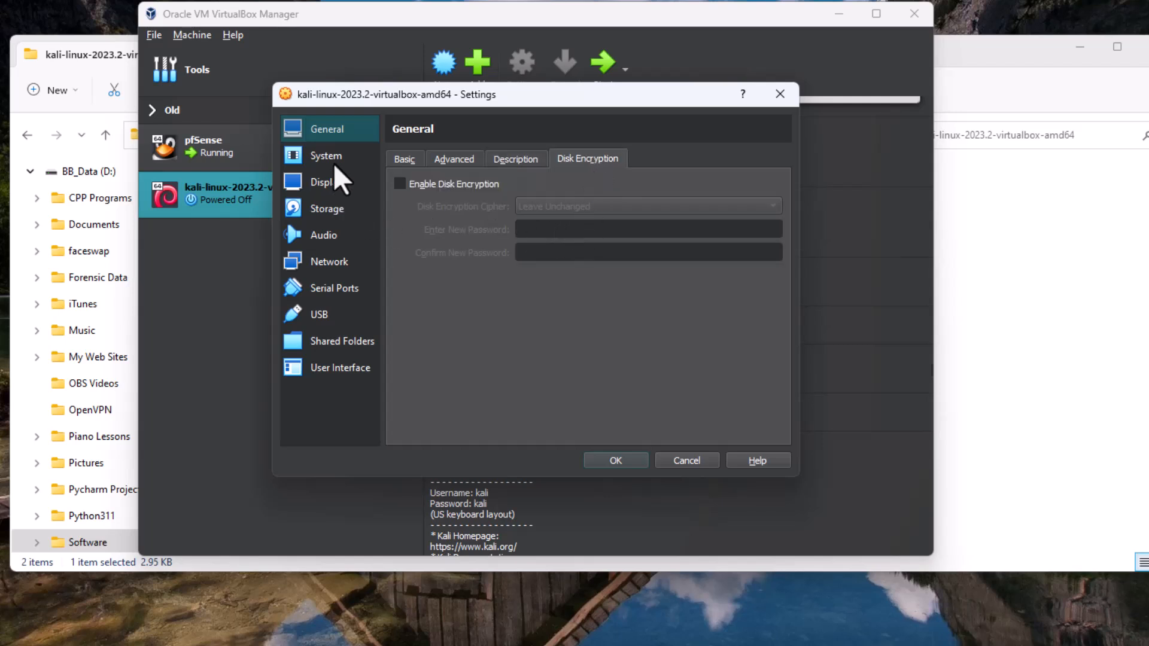
Examine the Kali VM's System, Display, Storage and Audio settings, including the screen and recording options.
click(309, 154)
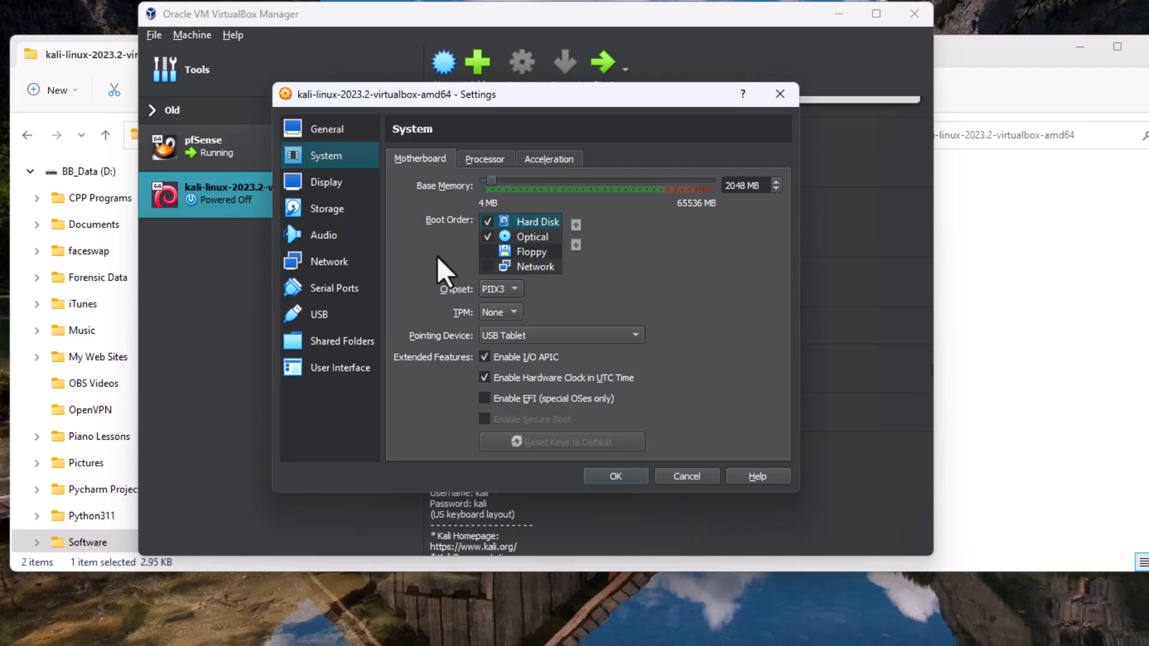
click(338, 187)
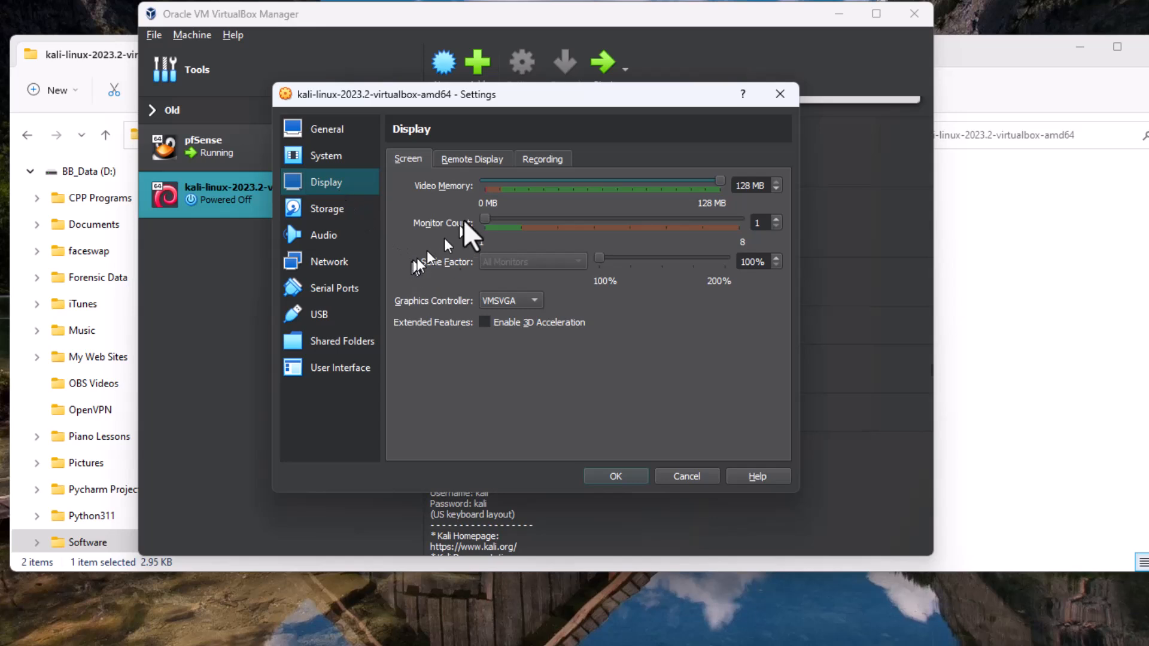
click(477, 159)
click(533, 160)
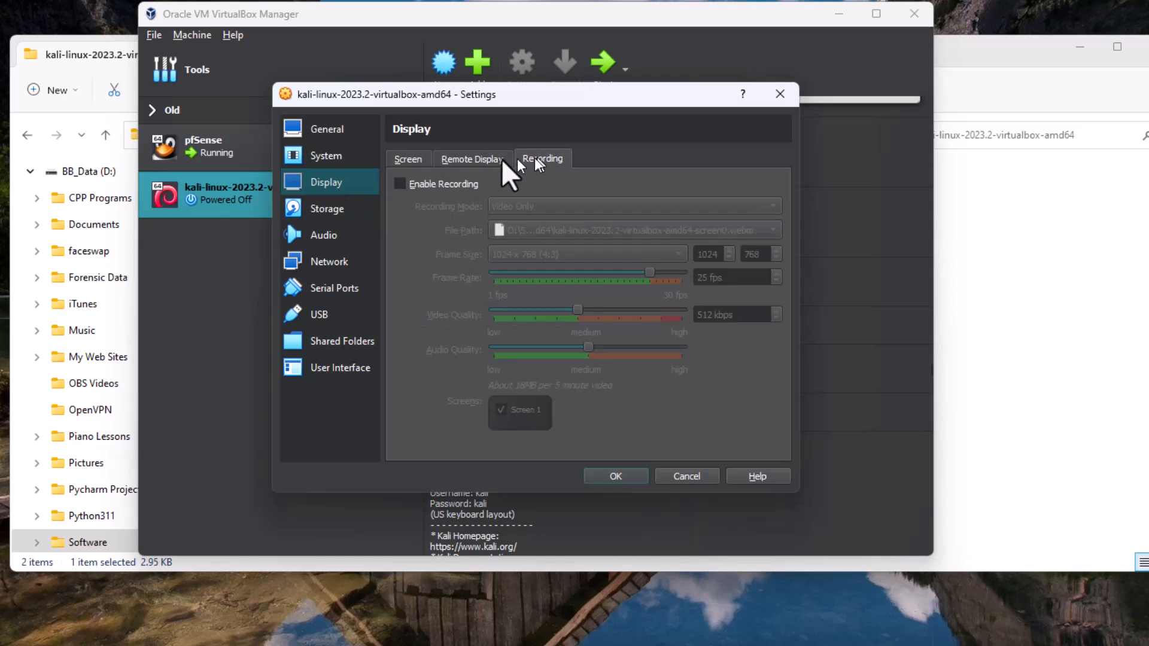
click(413, 160)
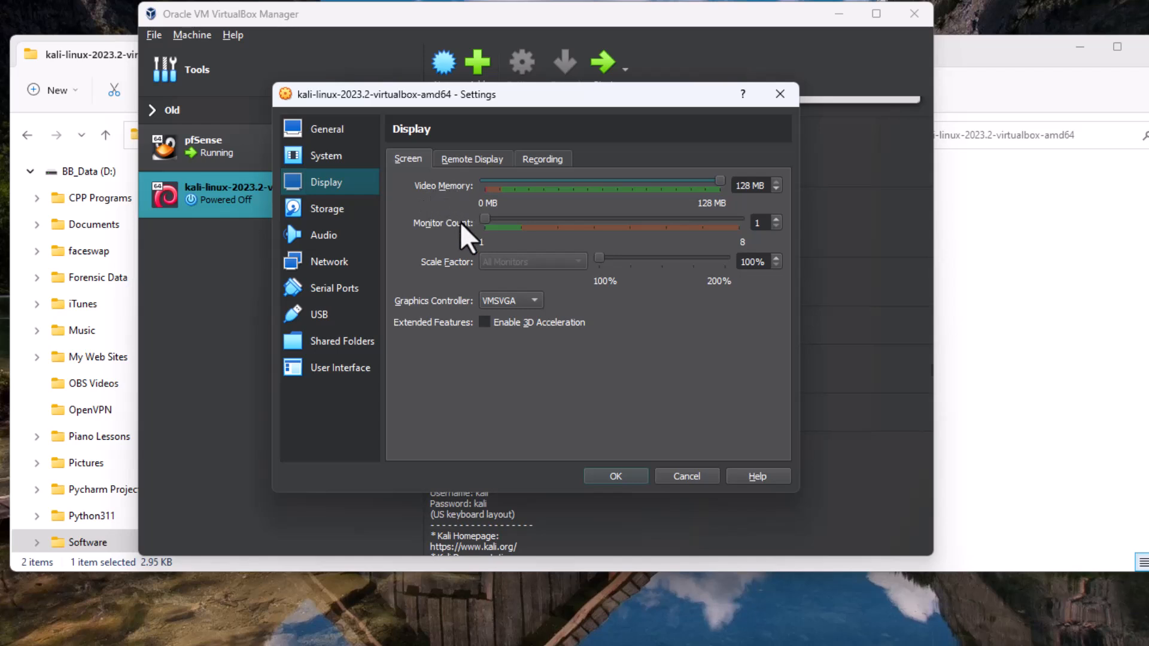
click(542, 159)
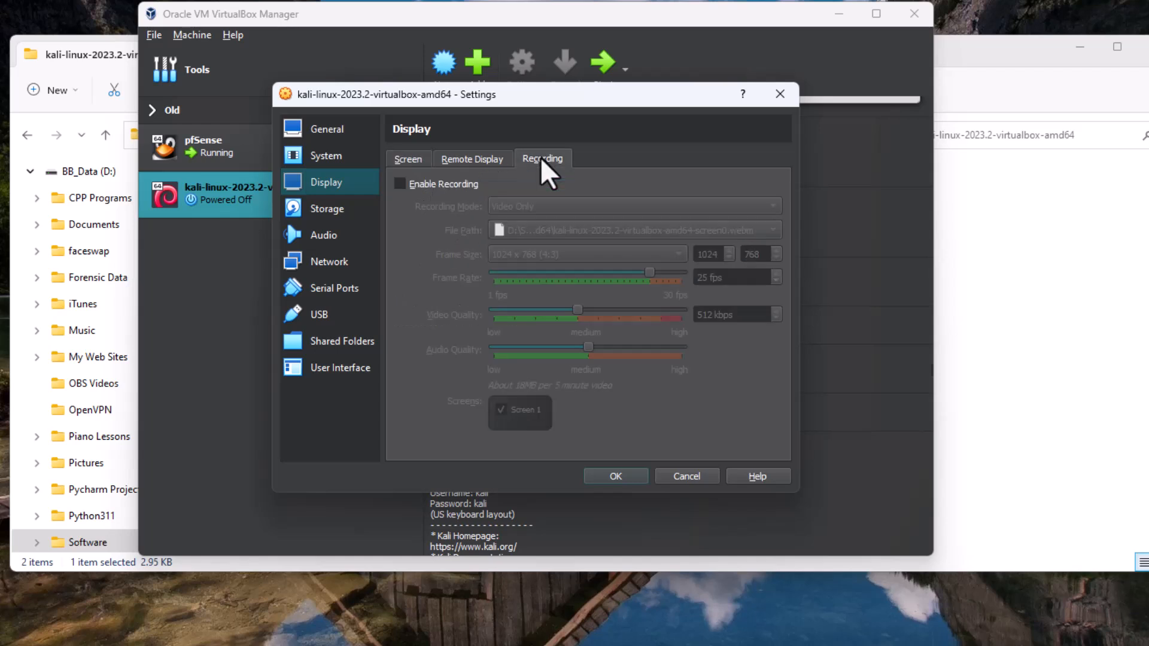
click(408, 160)
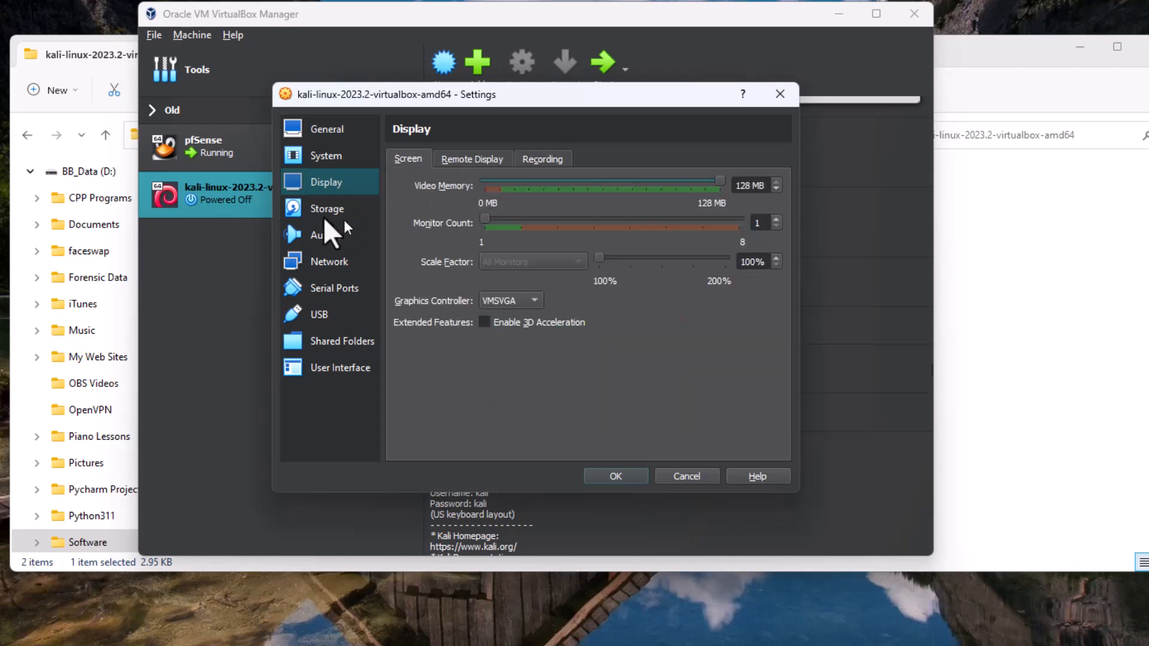
click(327, 209)
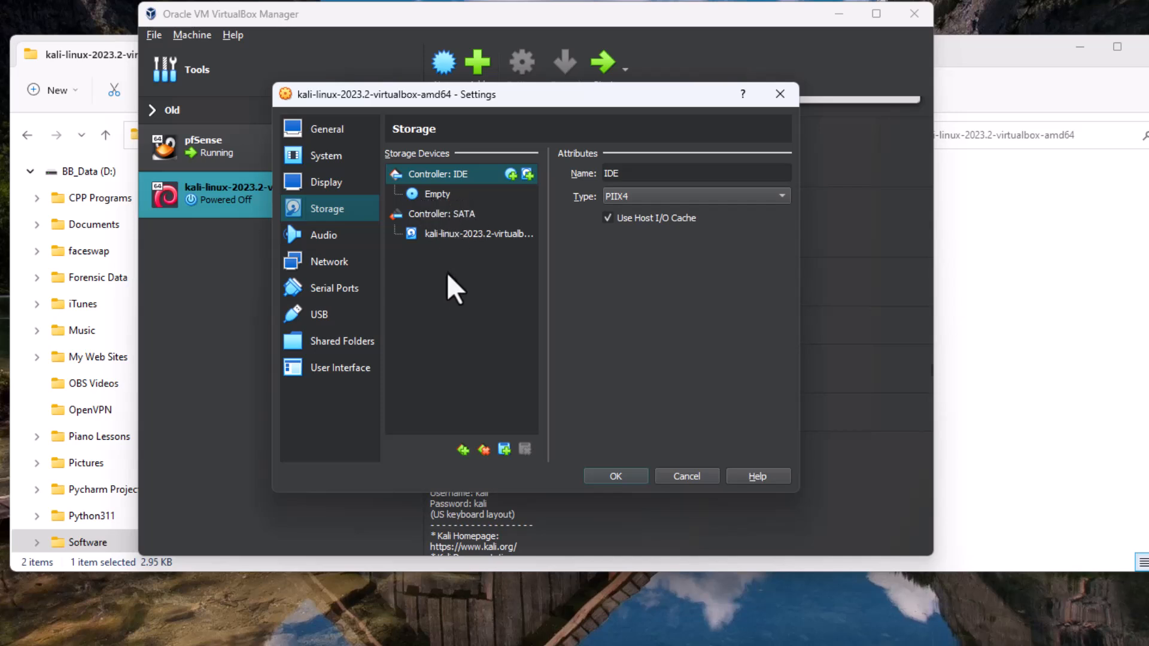
click(326, 235)
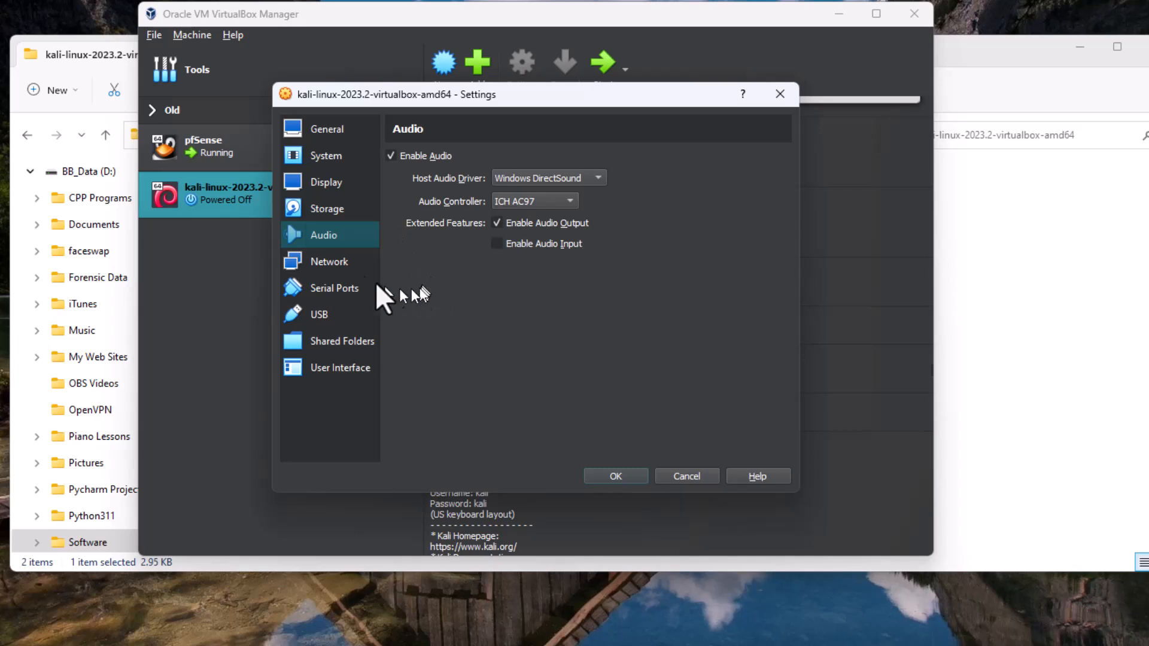
Attach the Kali VM's network Adapter 1 to the Internal Network intnet.
click(335, 263)
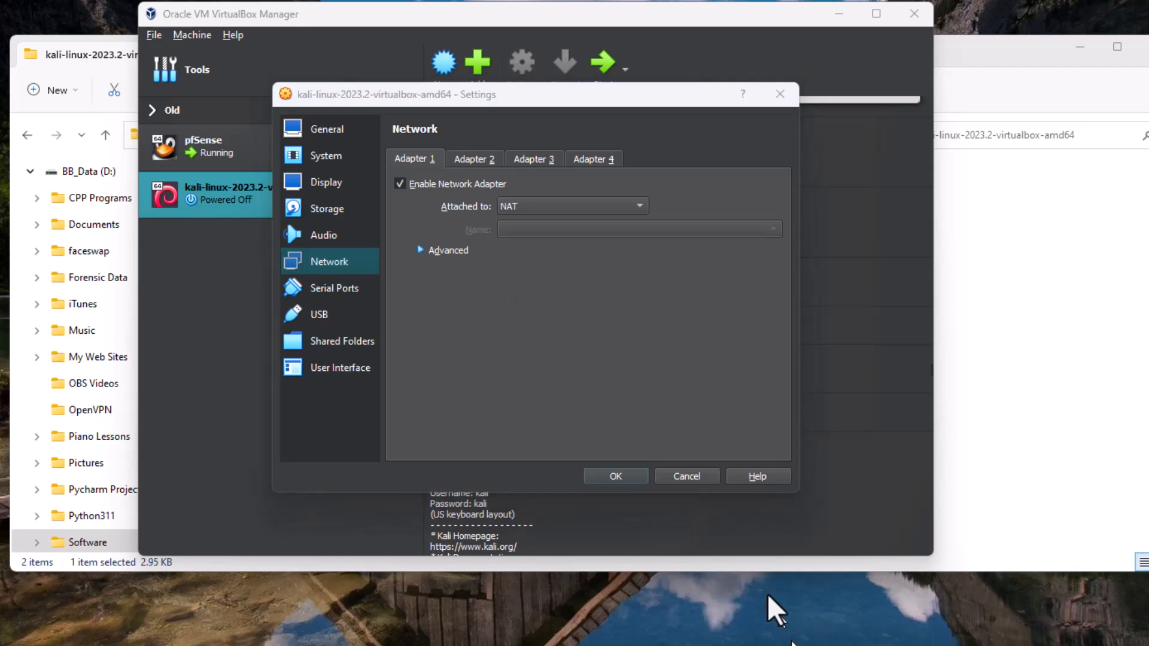
click(530, 209)
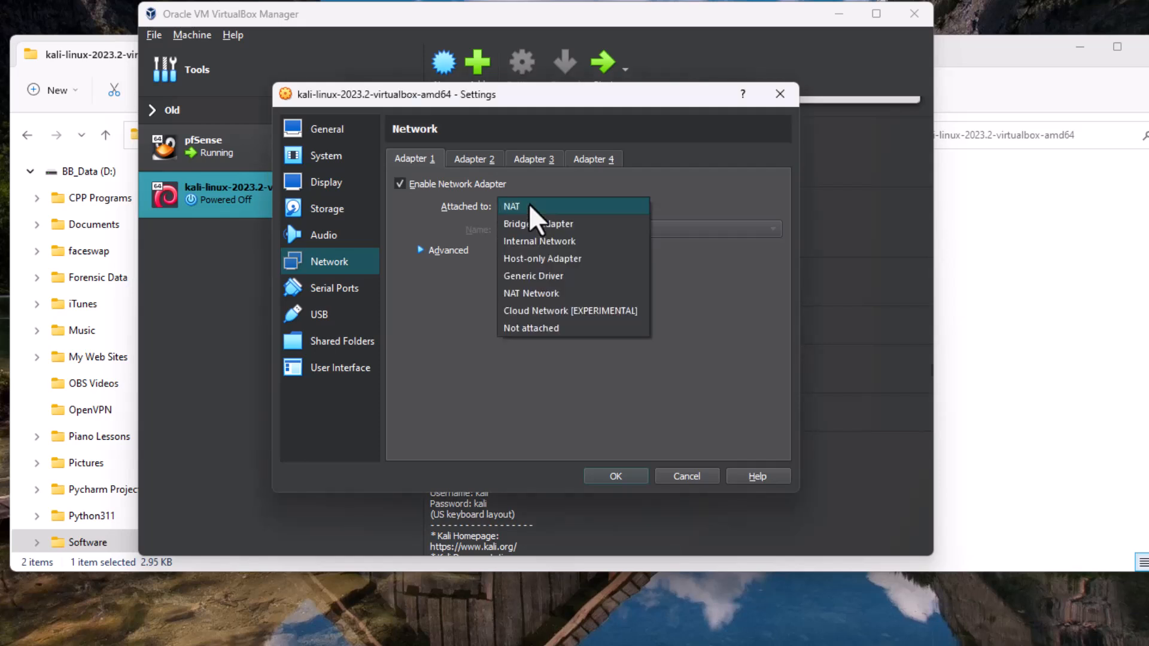
click(532, 238)
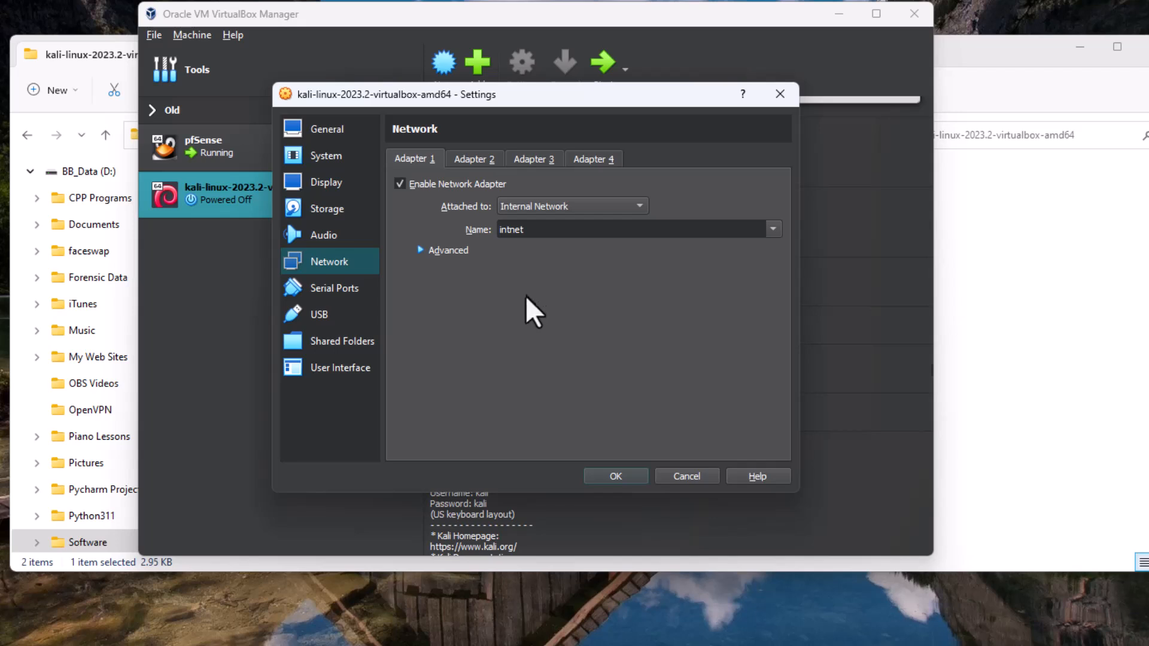
Check the serial port settings, switch the USB controller to USB 2.0 (OHCI + EHCI) and save the VM settings.
click(357, 288)
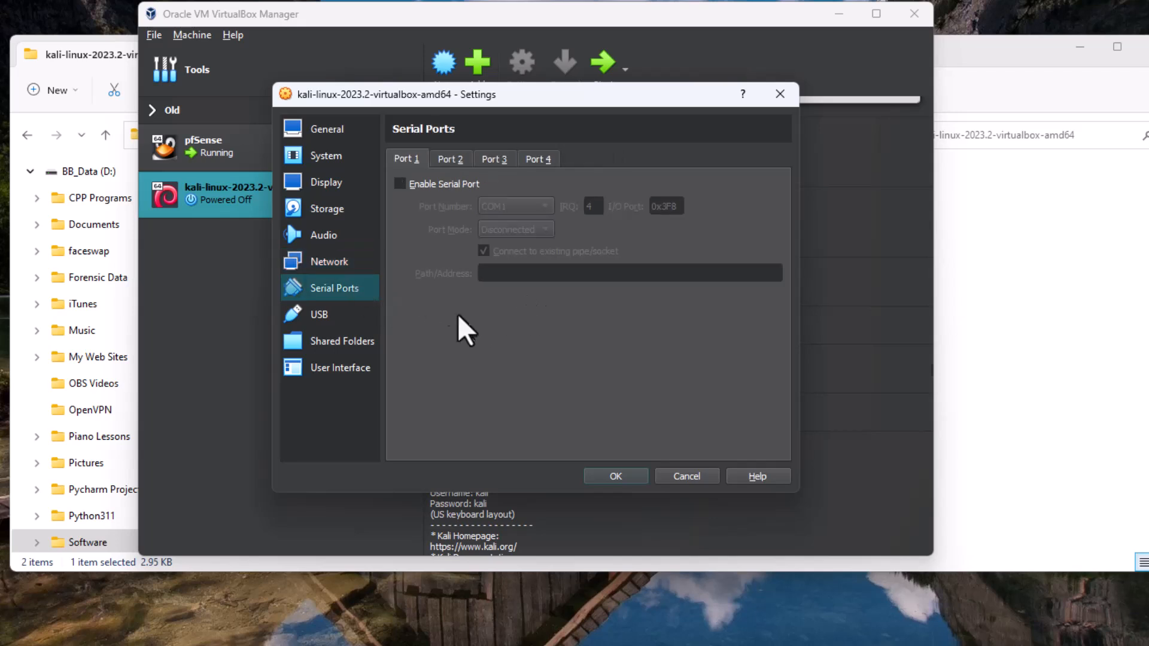
click(320, 315)
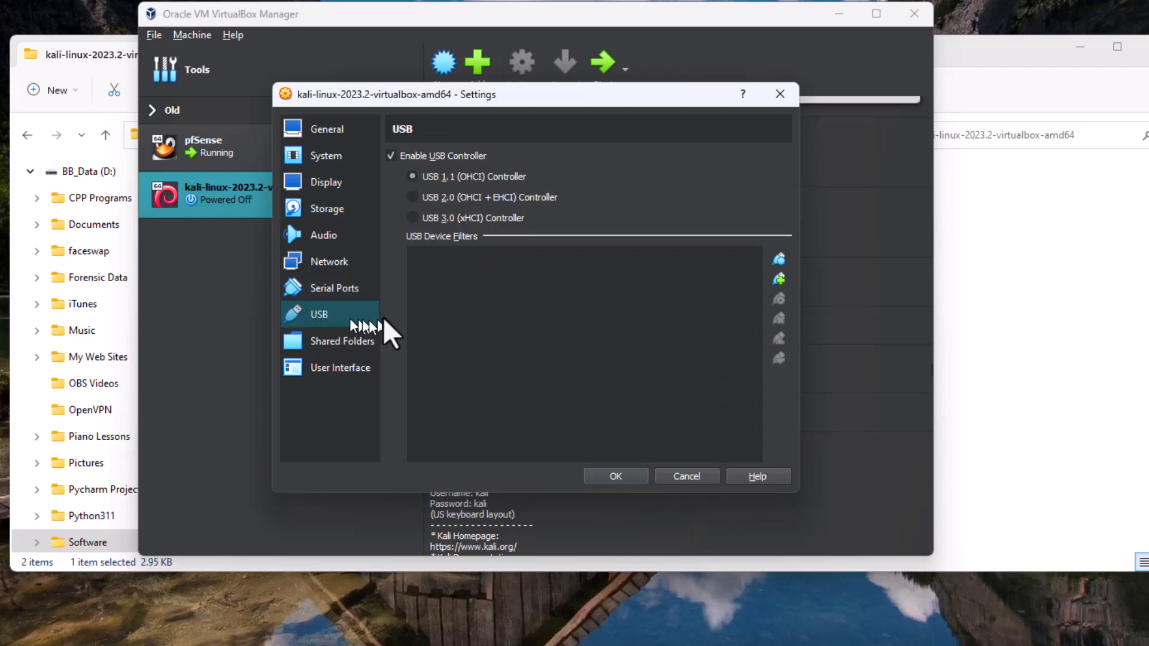
click(412, 197)
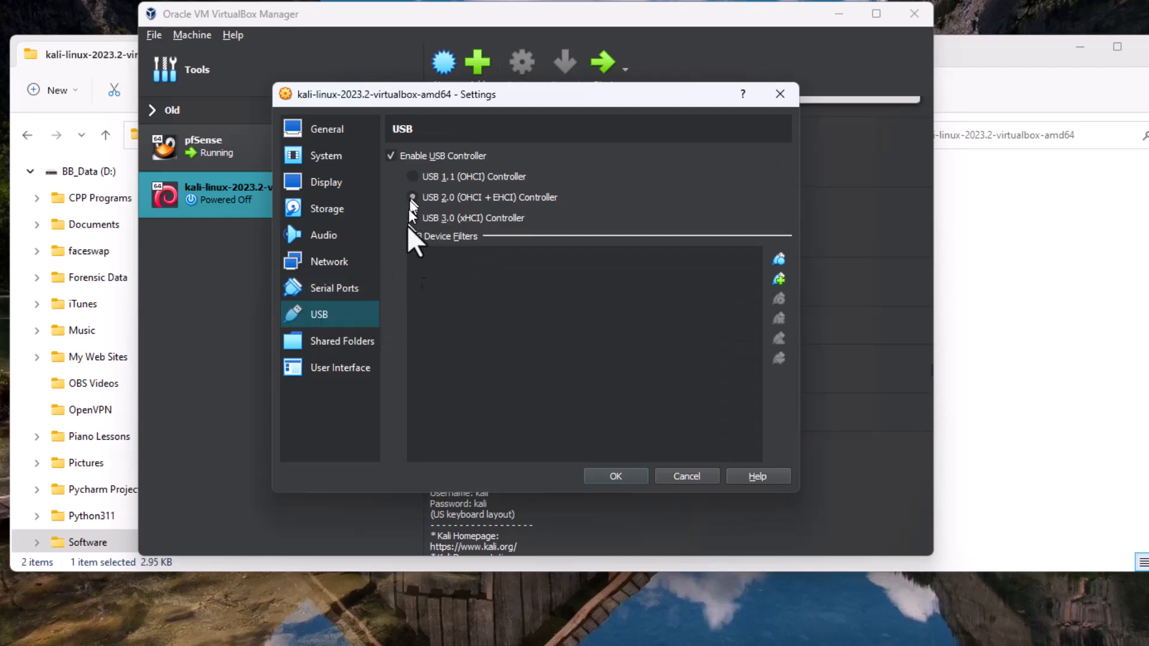
click(604, 476)
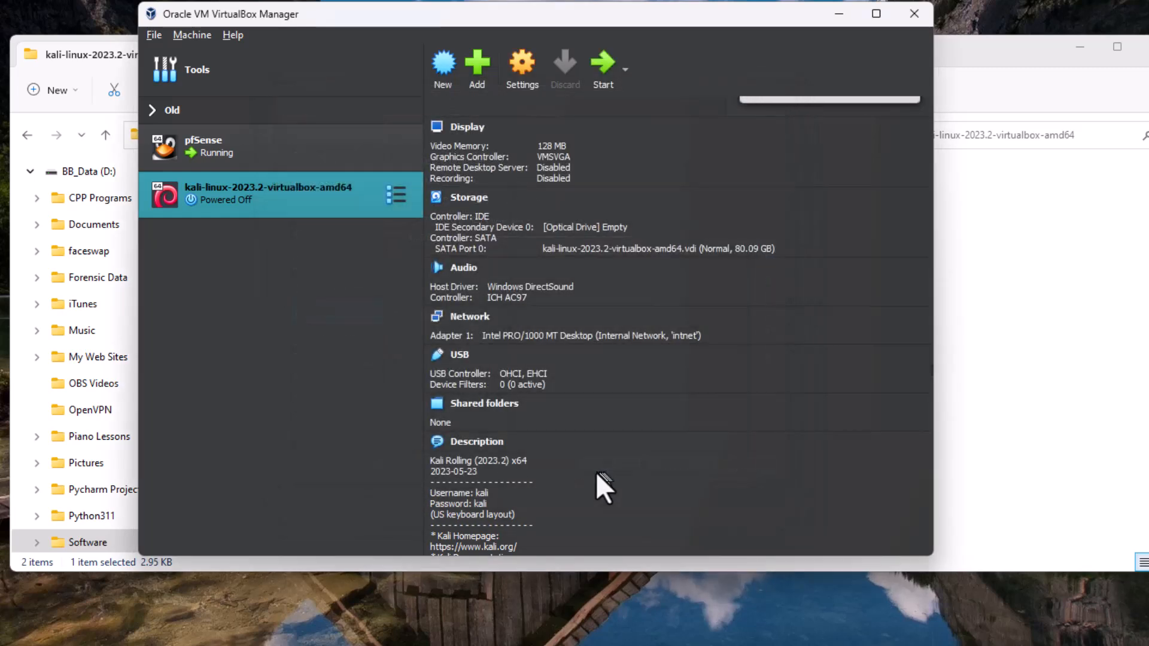
Start the Kali VM and minimize the File Explorer and VirtualBox Manager windows.
click(605, 63)
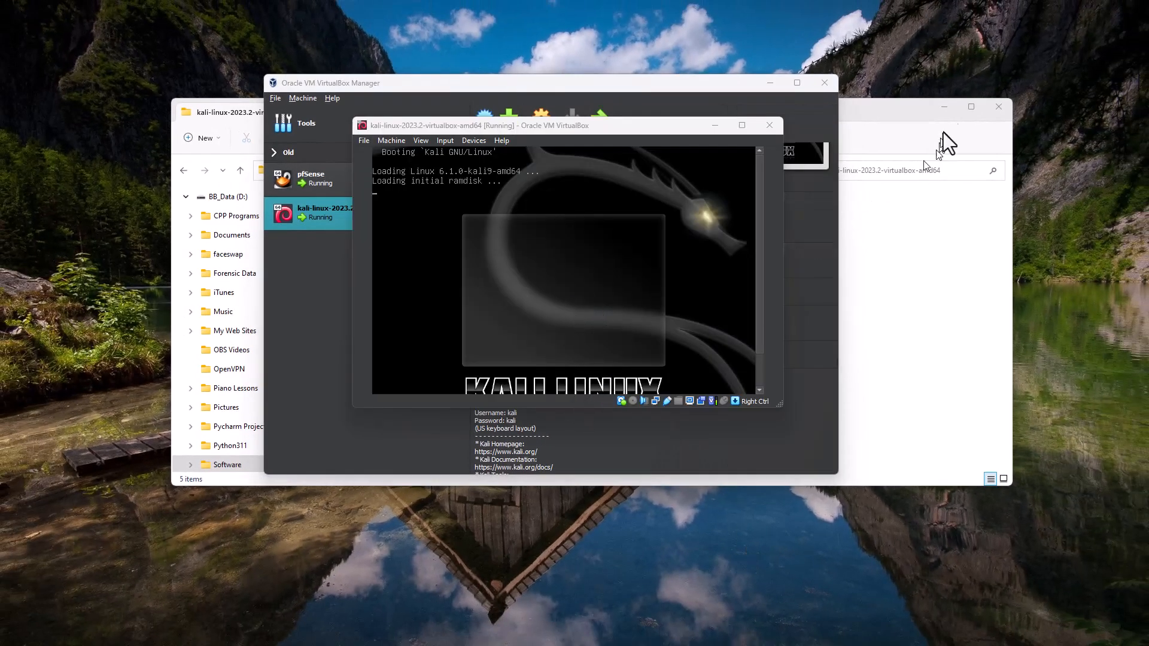
click(944, 108)
click(762, 83)
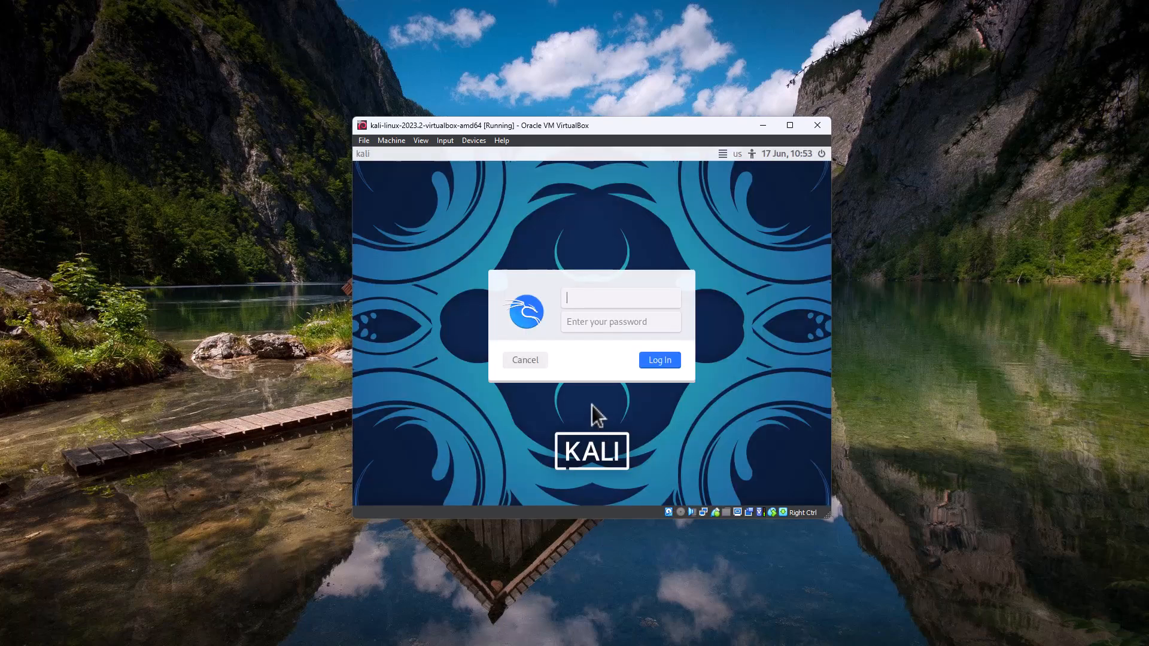
Maximize the Kali VM window and log in to Kali with the default username and password.
click(790, 125)
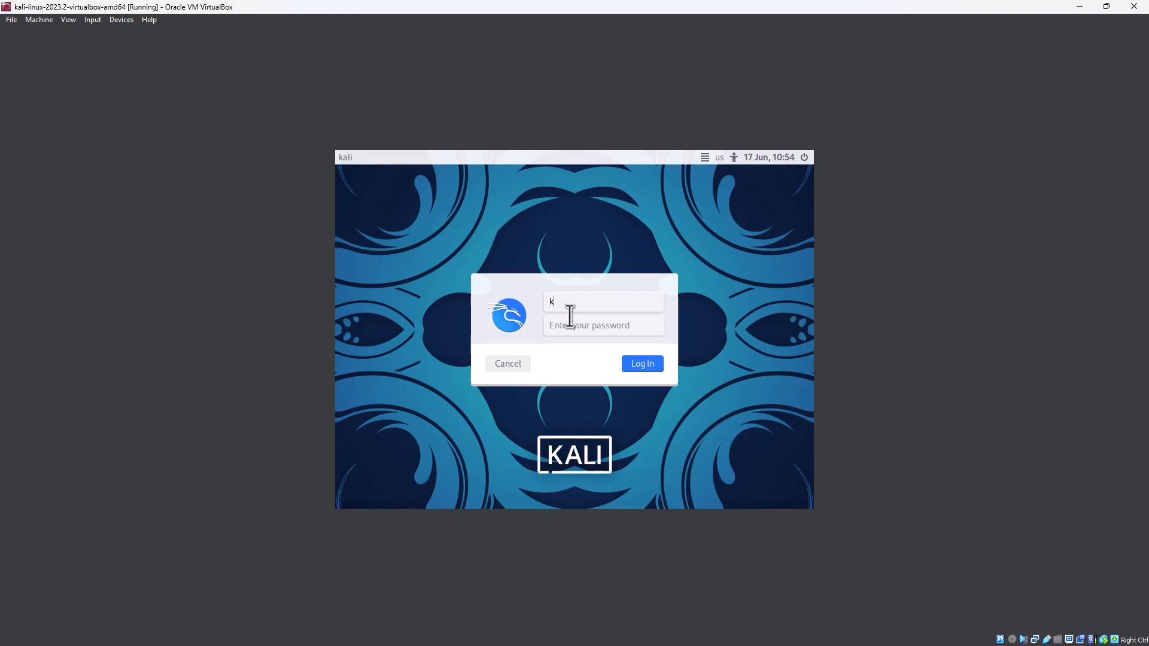
key(Tab)
key(Return)
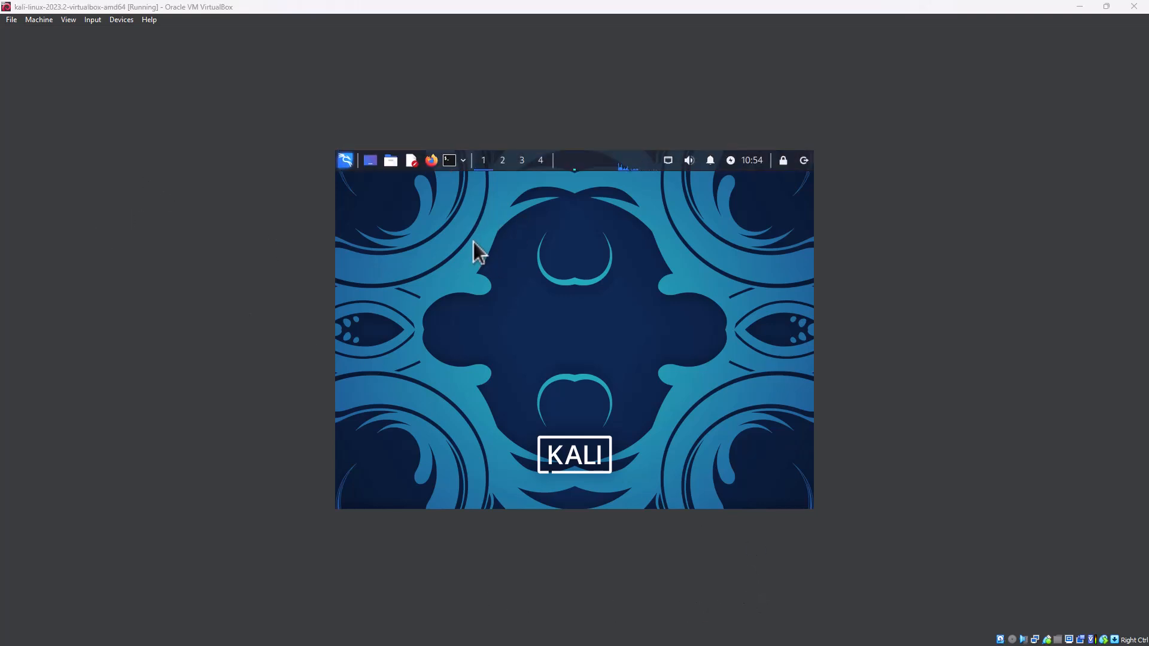
Examine the available resolutions and scale factors for the VM's Virtual Screen 1, leaving them unchanged.
click(90, 16)
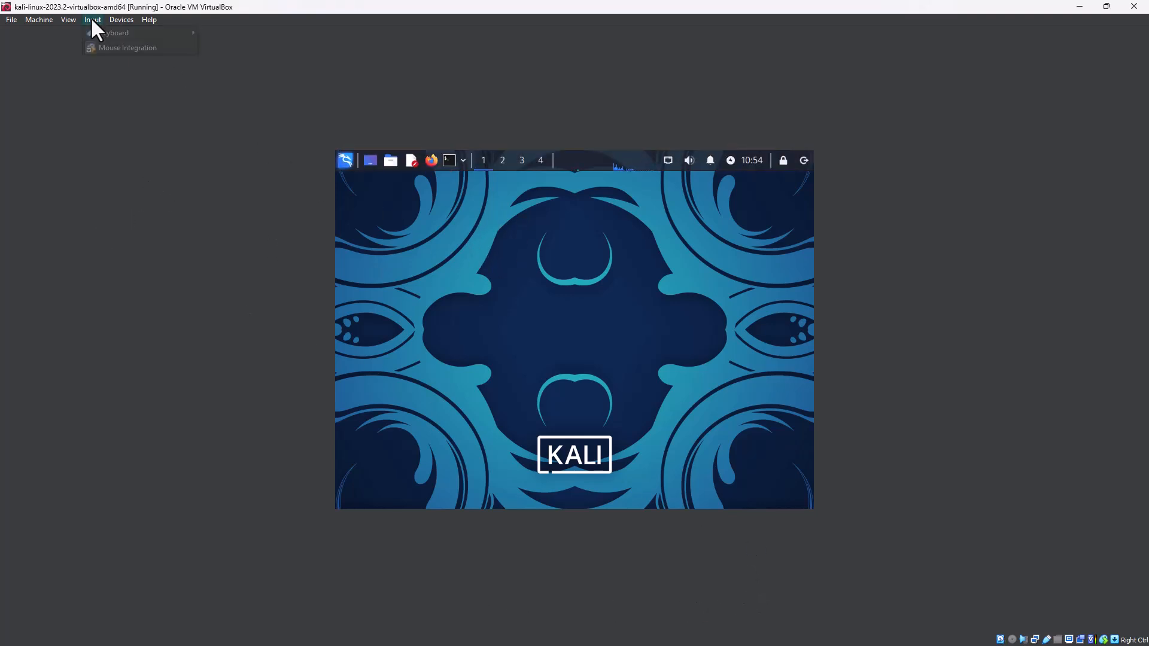
mouse_move(63, 17)
mouse_move(113, 173)
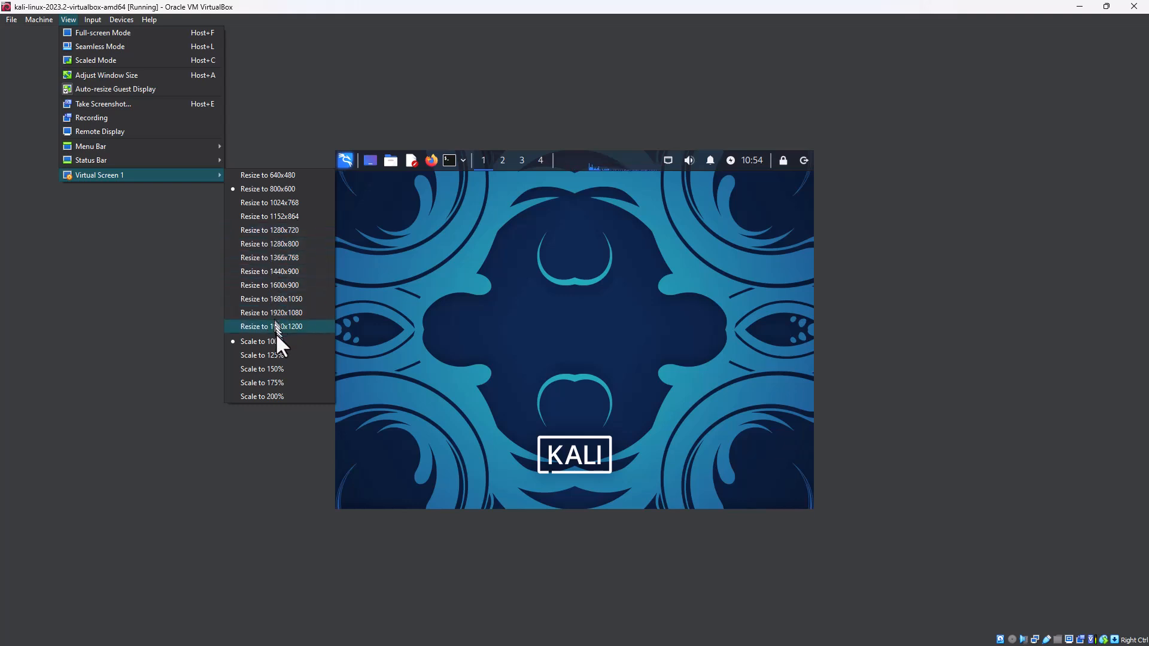
click(155, 215)
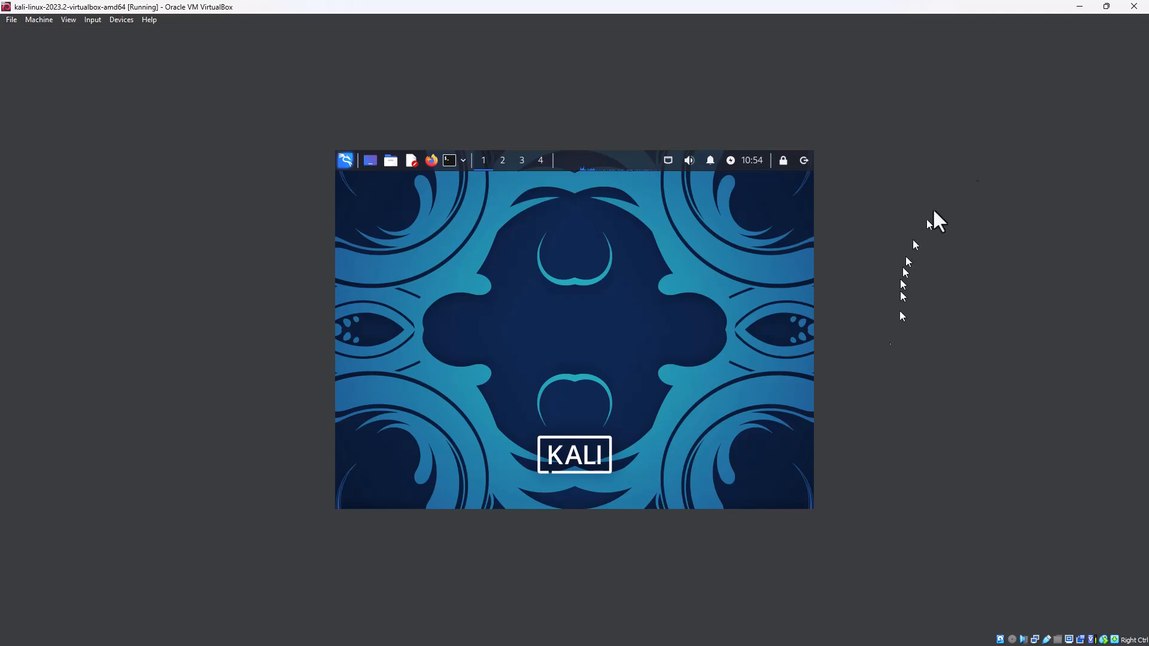
Minimize the VM window and check the host monitor's scale and display resolution in the Windows display settings.
click(1082, 7)
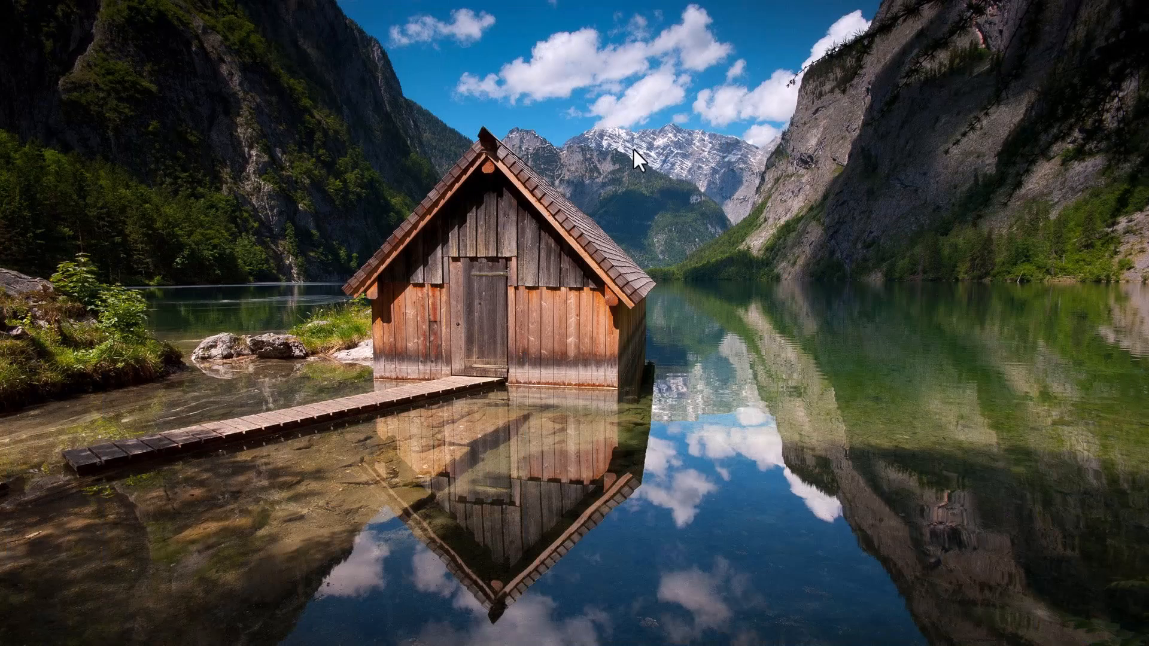
right_click(650, 150)
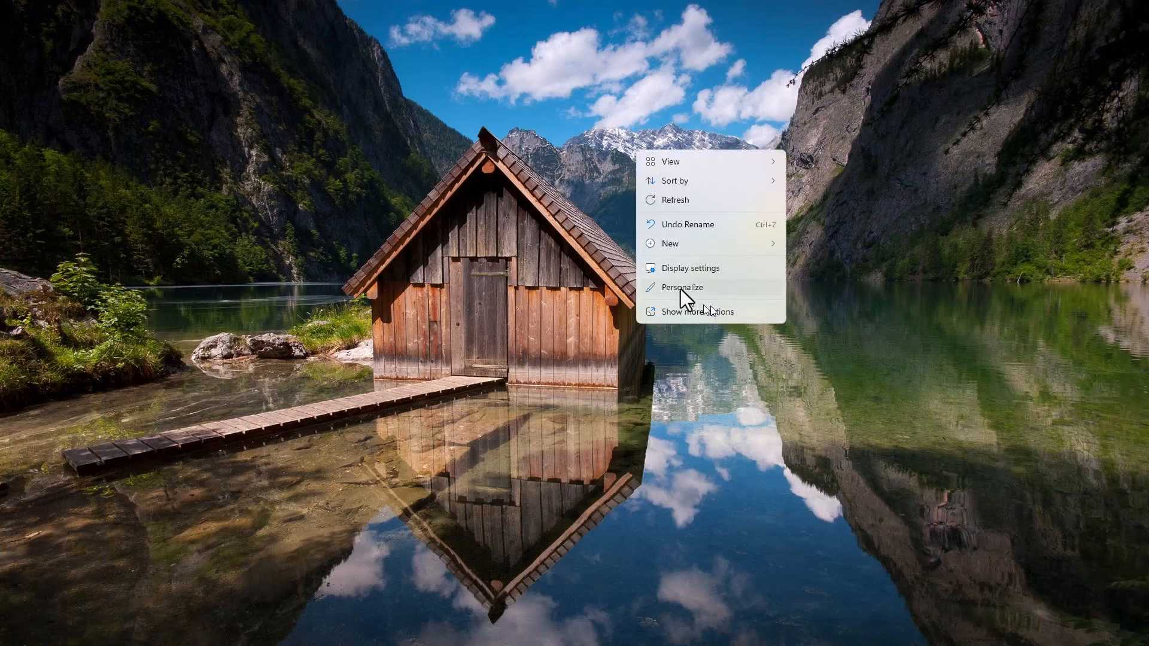
click(673, 271)
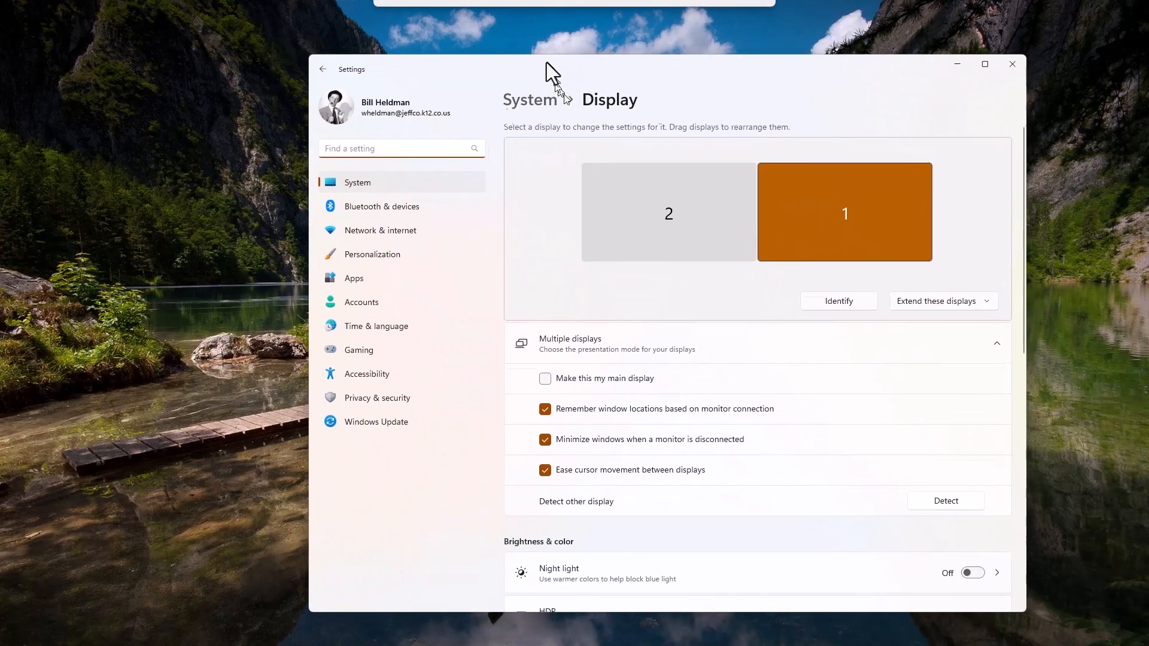
scroll(690, 426, down, 8)
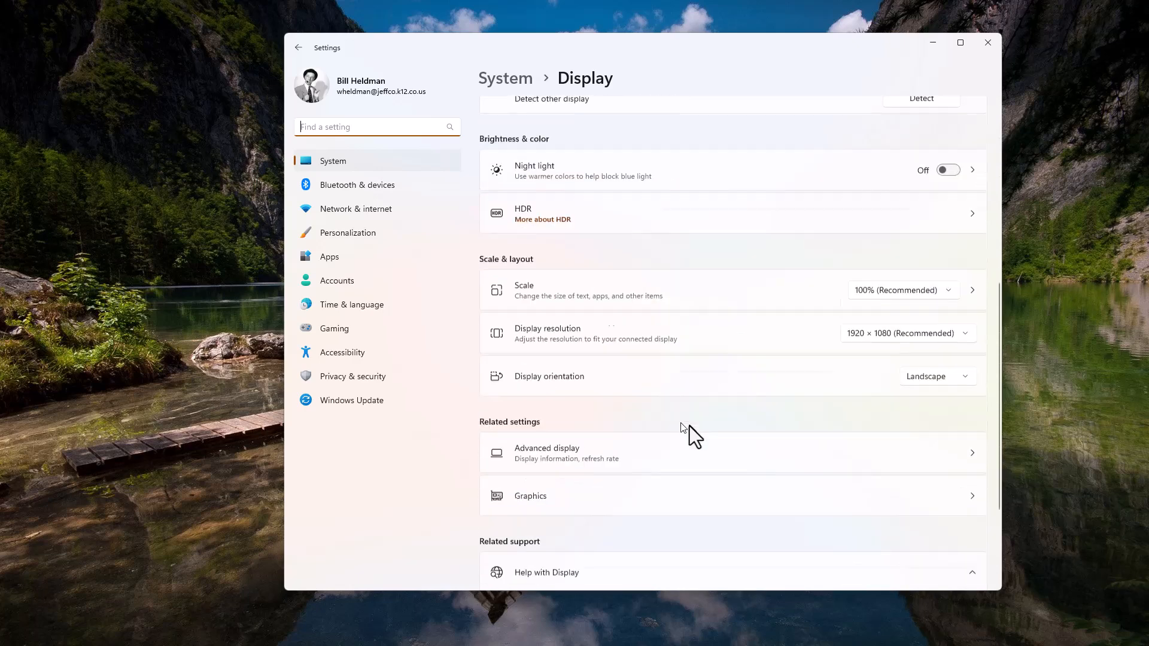
click(690, 231)
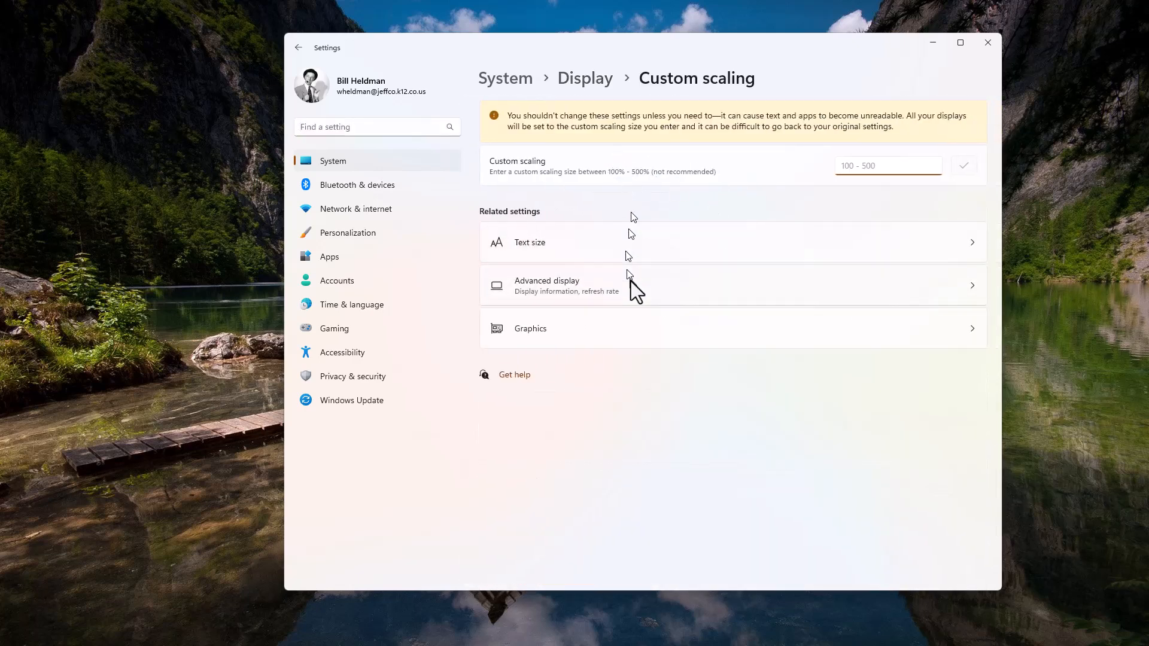
click(299, 48)
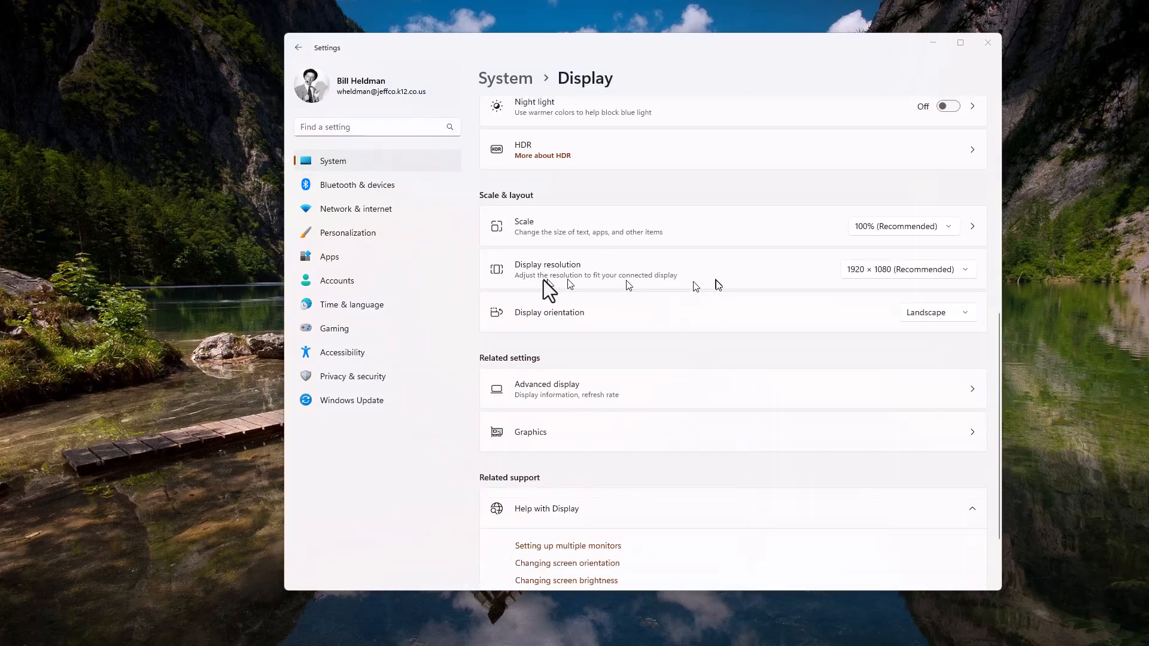
Minimize the Windows settings, return to the Kali VM window and resize its Virtual Screen 1 to 1920x1080.
click(931, 42)
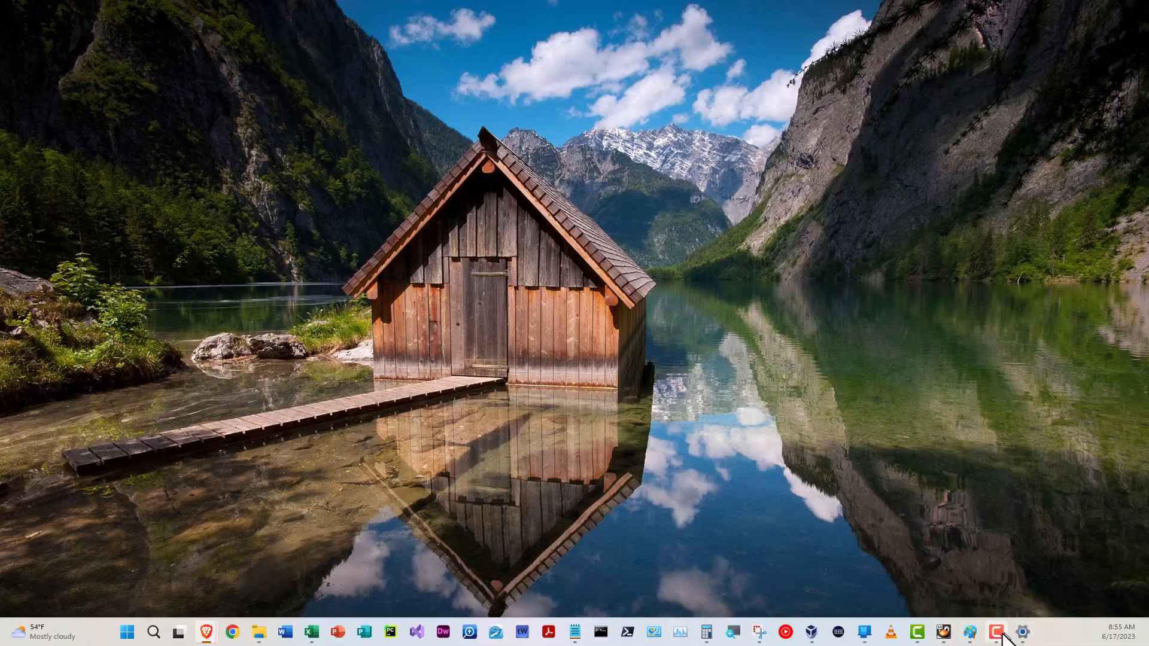
mouse_move(1023, 633)
mouse_move(969, 633)
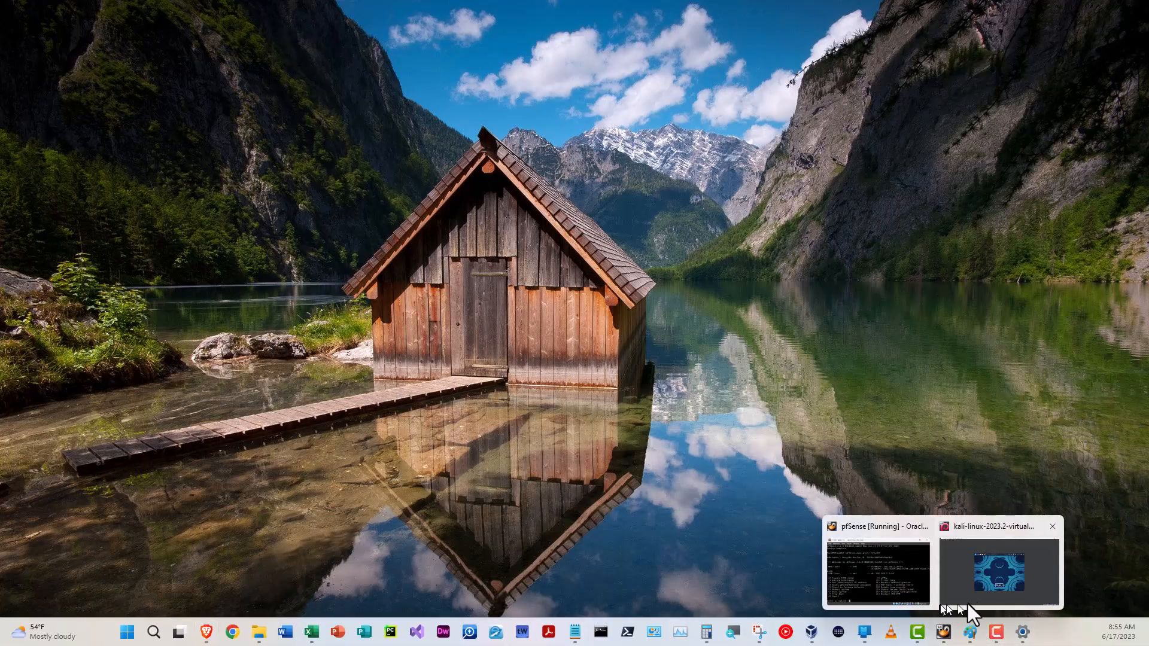
click(973, 589)
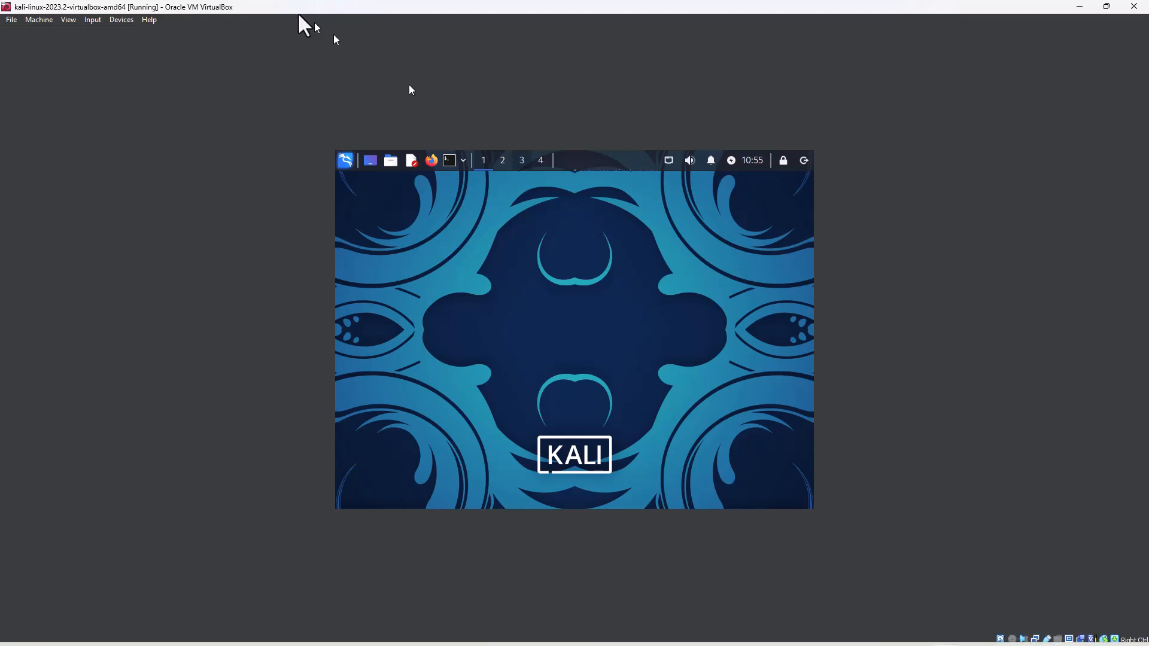
click(69, 20)
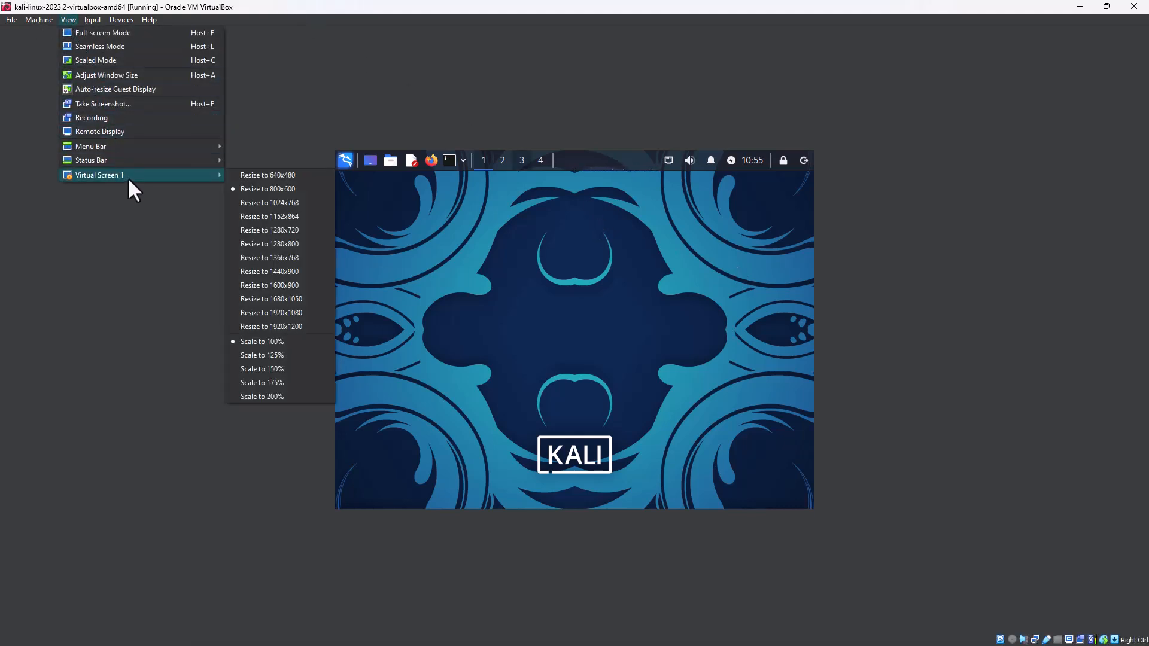
click(267, 314)
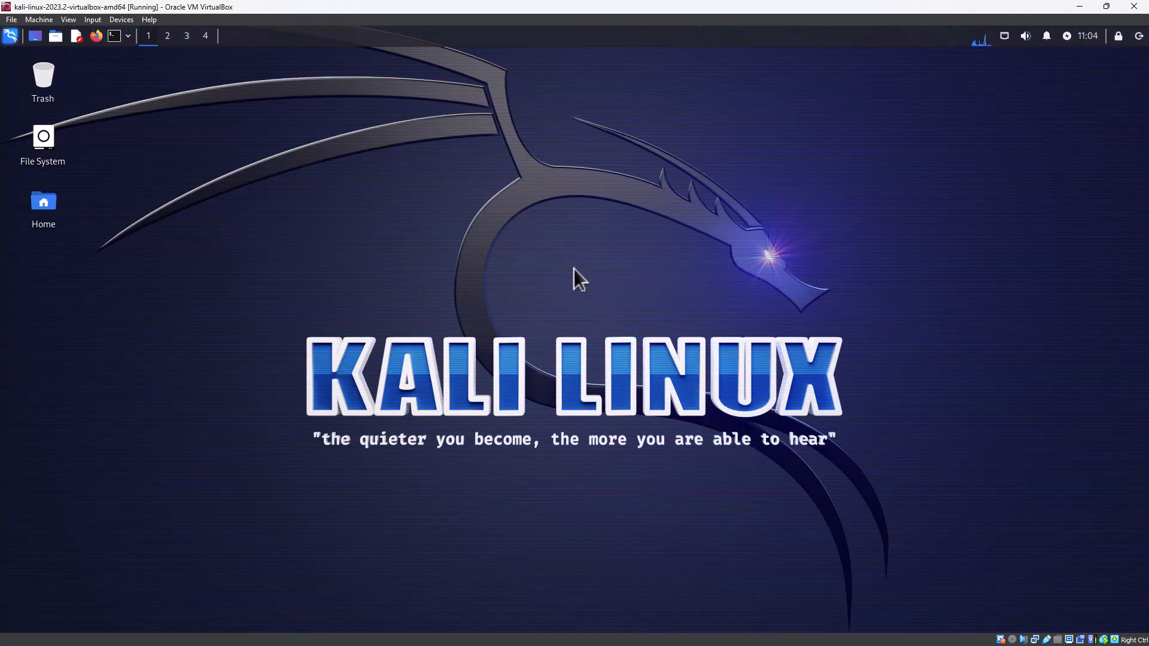
Try other wallpapers from the kali-16x9 folder in the desktop settings, reselect the Kali Linux dragon wallpaper and close the dialog.
right_click(417, 210)
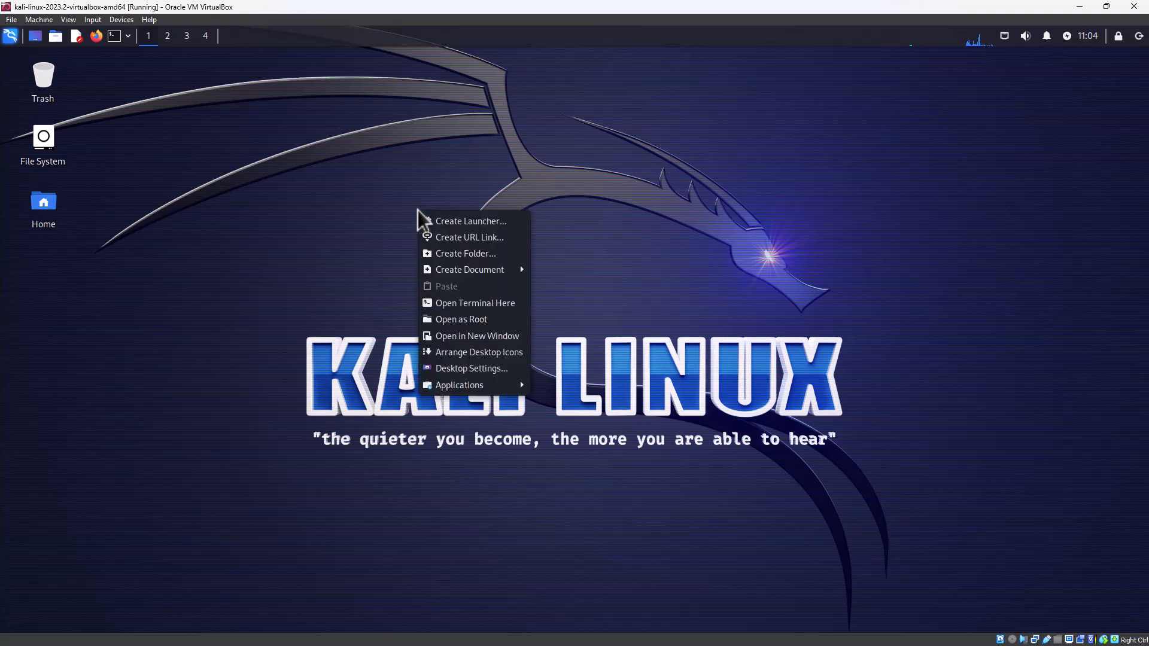
click(452, 369)
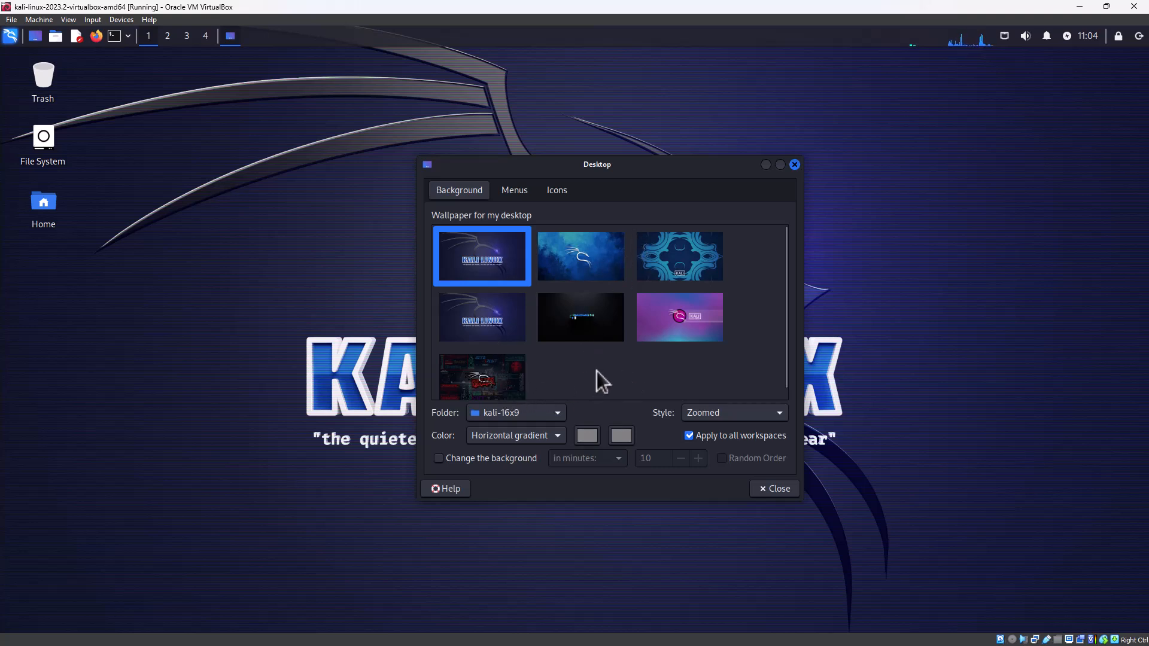
click(514, 379)
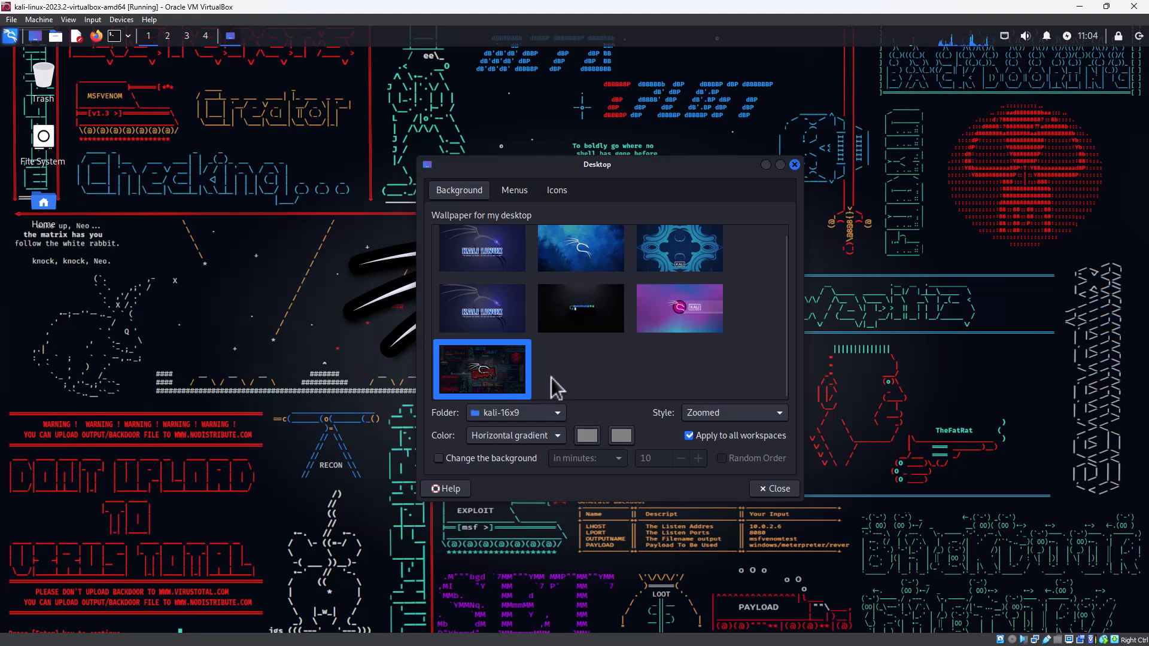
click(663, 321)
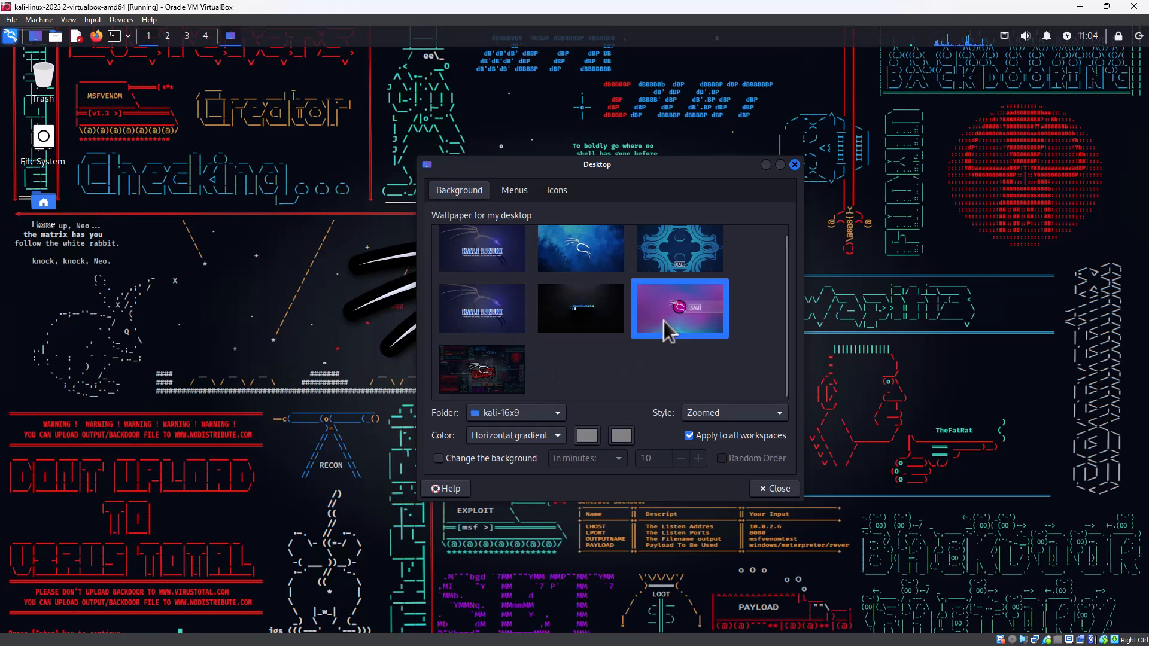
click(591, 320)
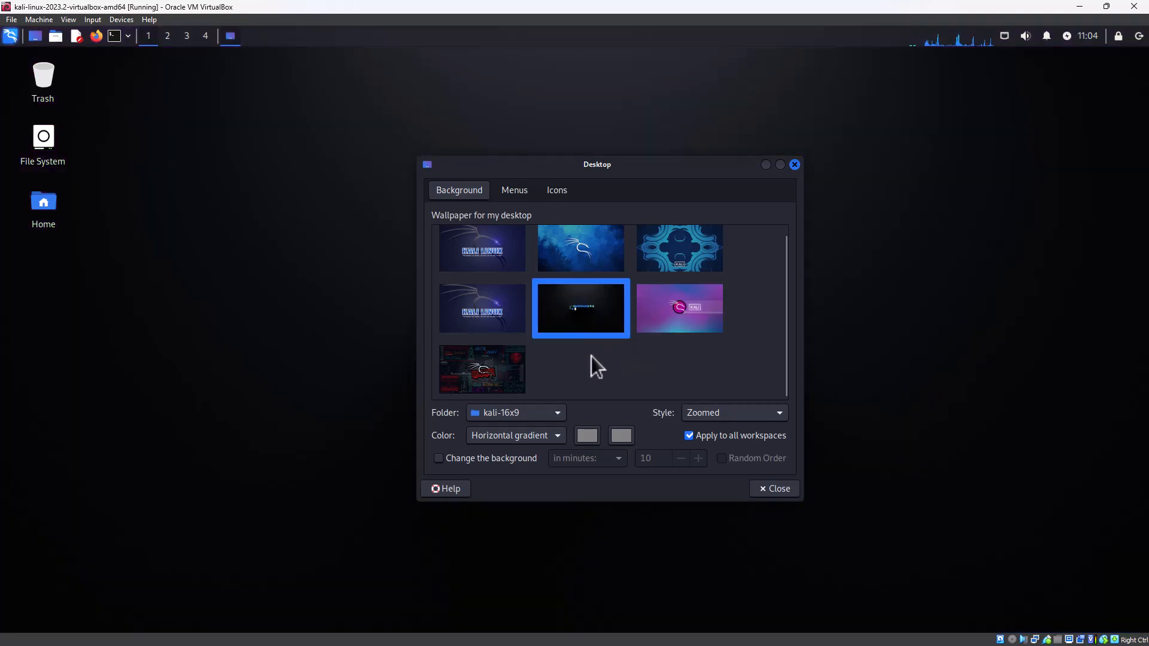
click(518, 261)
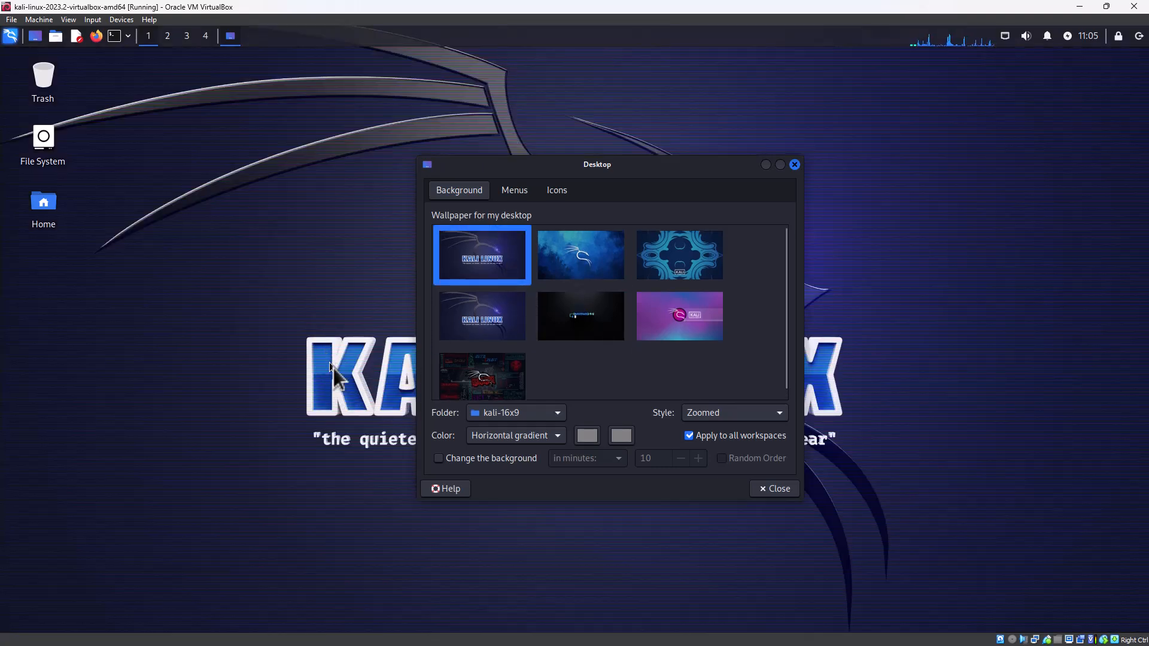
click(778, 490)
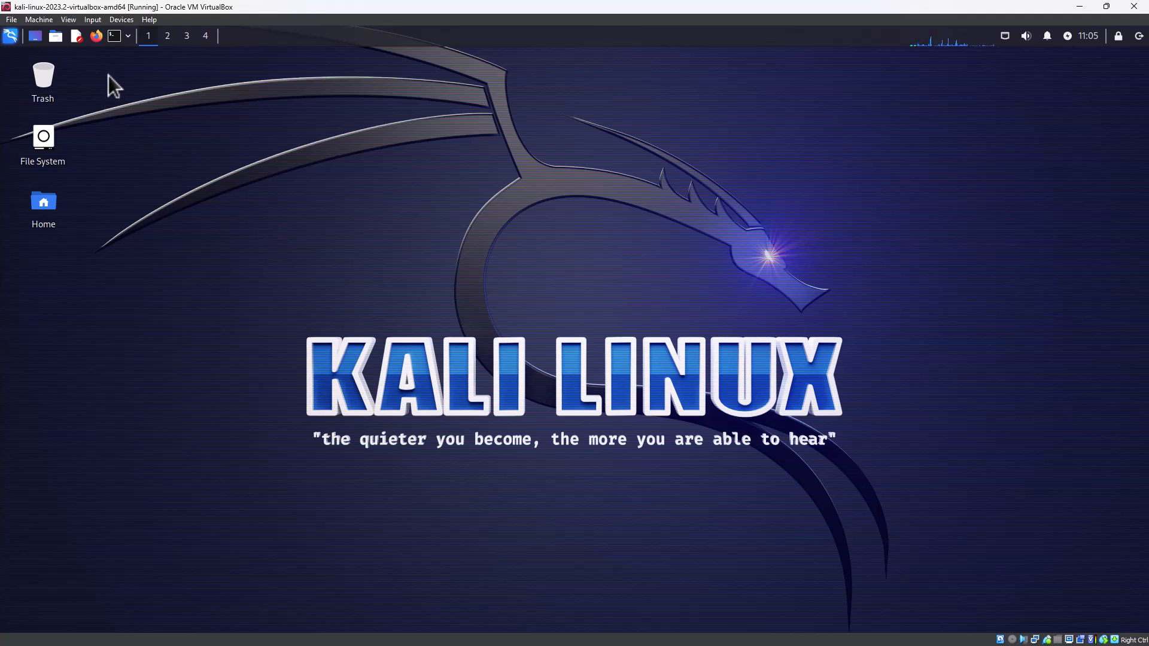
Open Firefox in the Kali VM and load the pfSense web interface at 192.168.1.1.
click(97, 36)
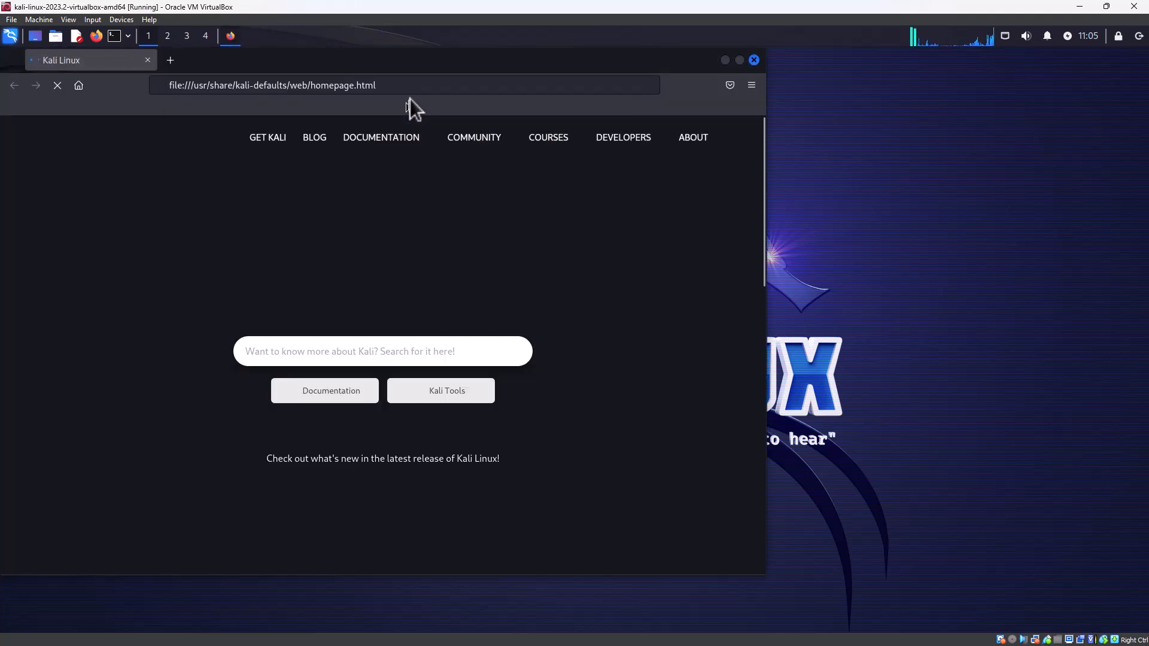
click(418, 85)
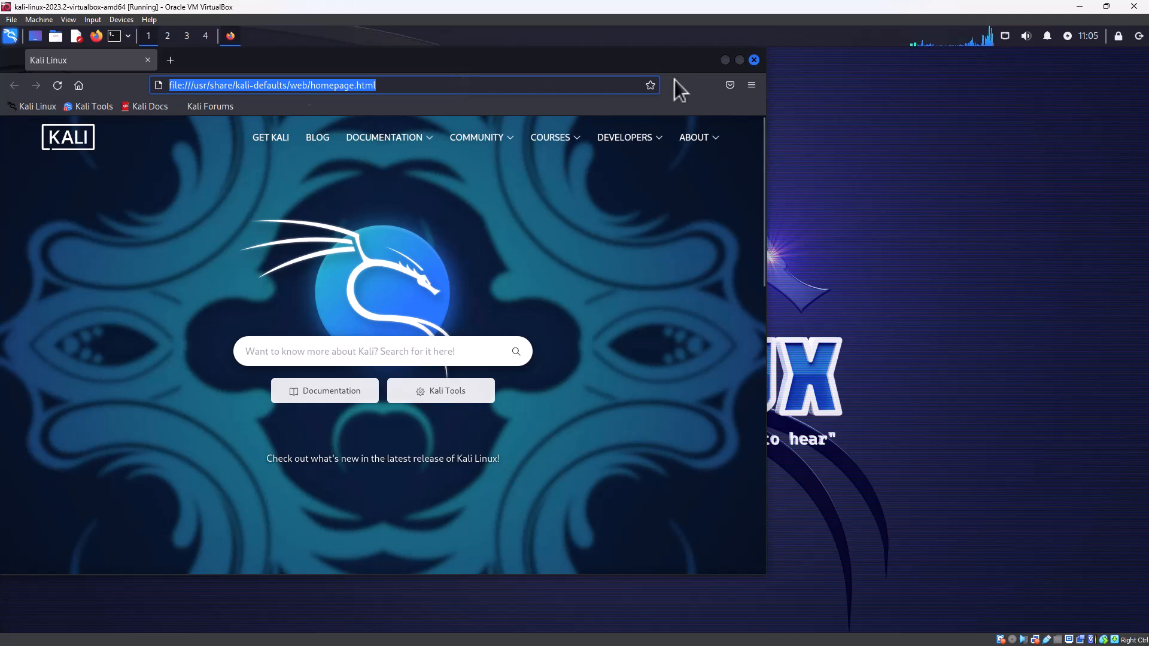
drag(672, 66, 733, 153)
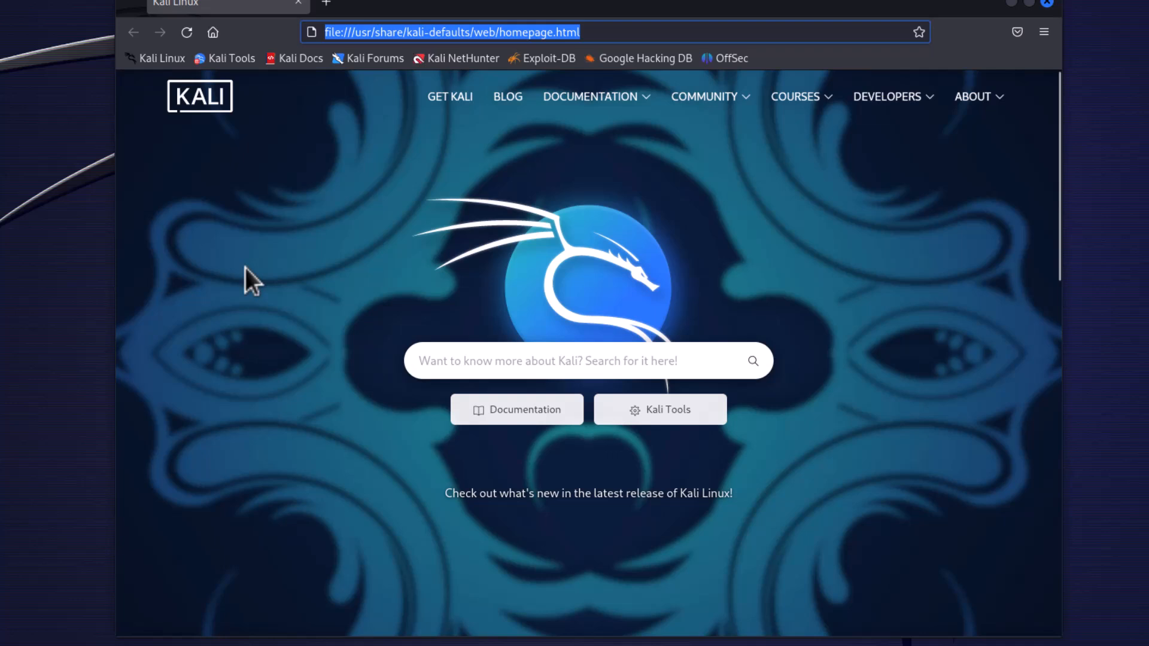
text(192.168.1.1)
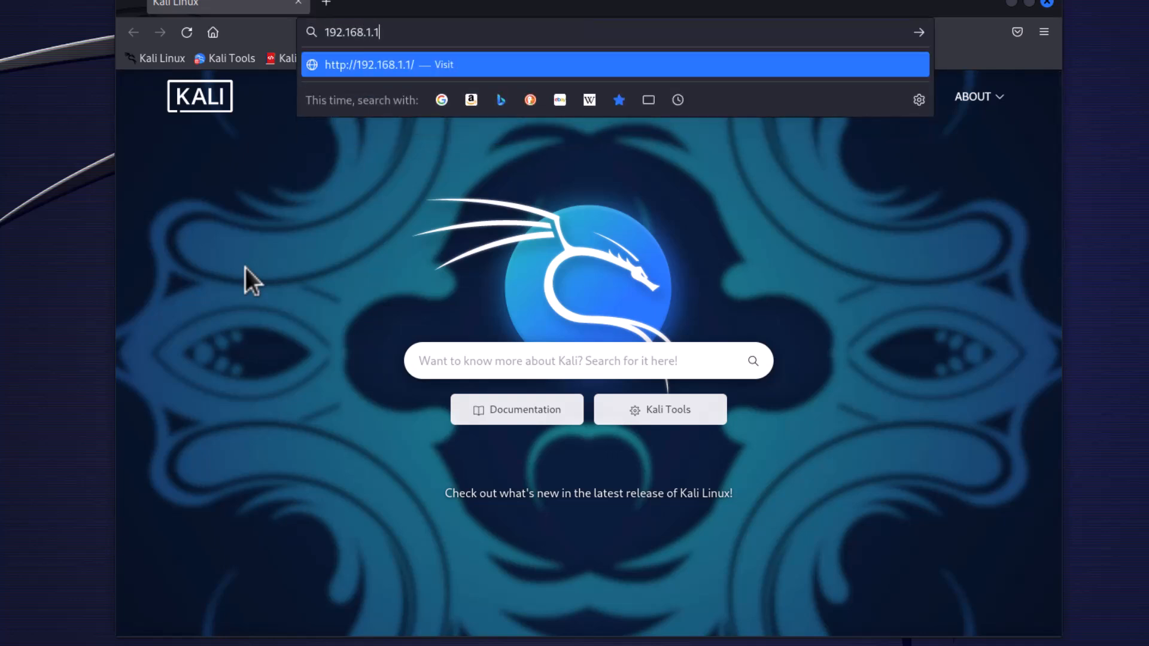
key(Return)
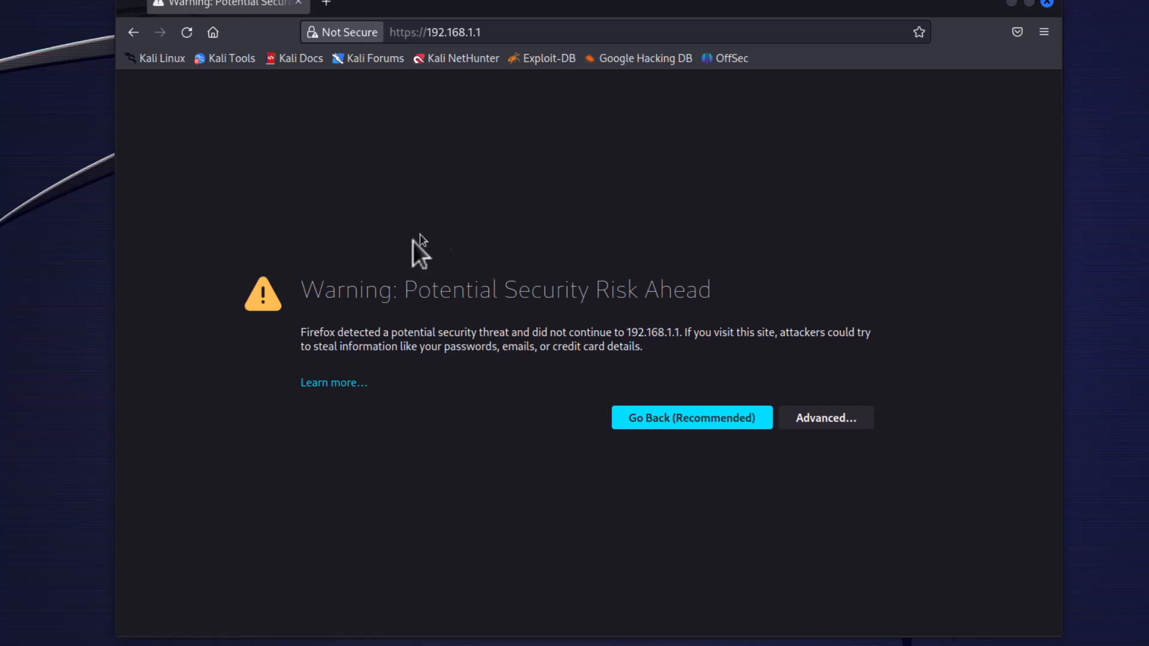
Accept the risk of the self-signed certificate and continue to the pfSense login page.
click(809, 421)
scroll(258, 396, down, 2)
scroll(259, 397, down, 1)
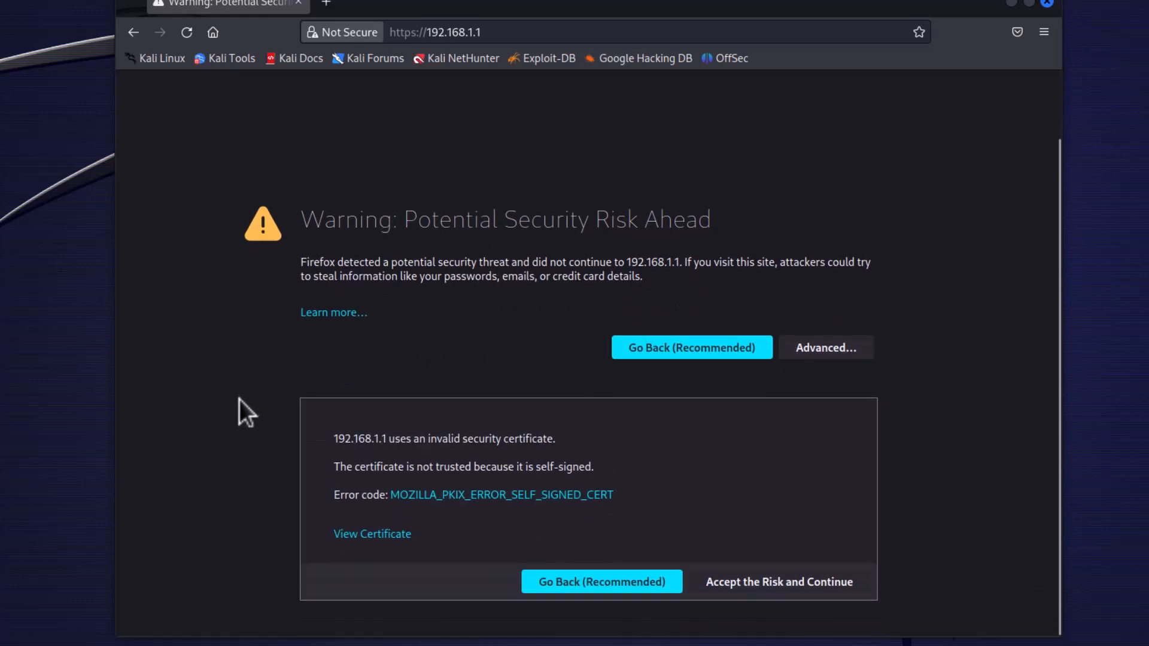
click(734, 588)
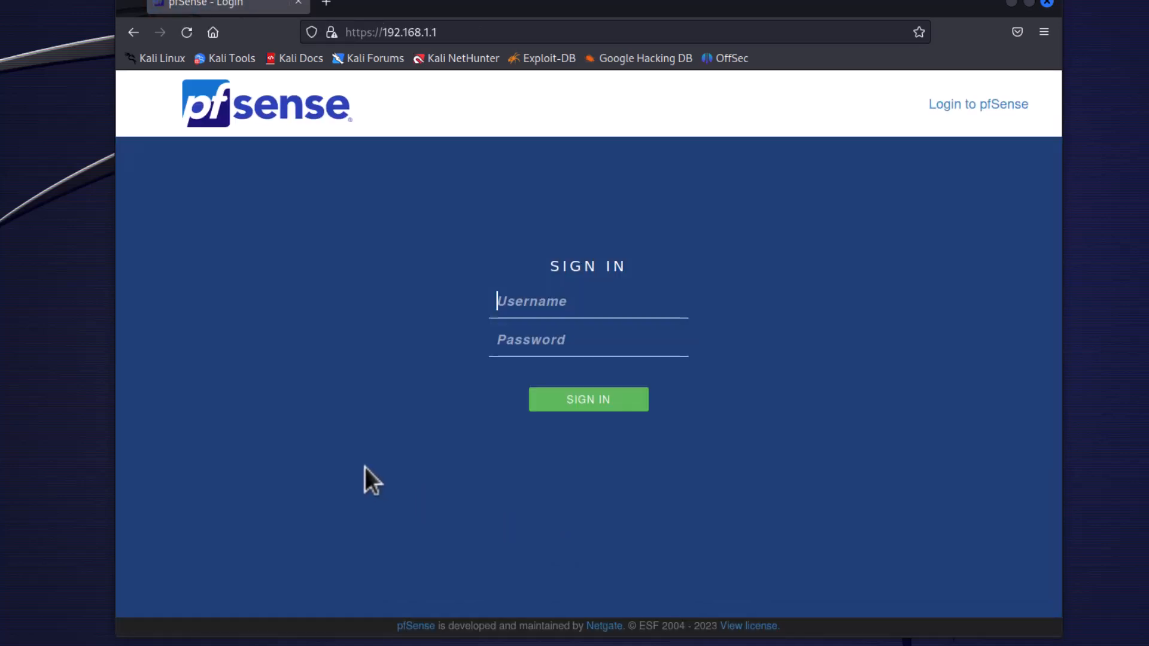
Sign in to pfSense as admin with the default account password and decline saving the login in Firefox.
click(508, 306)
text(admin)
key(Tab)
text(pfsense)
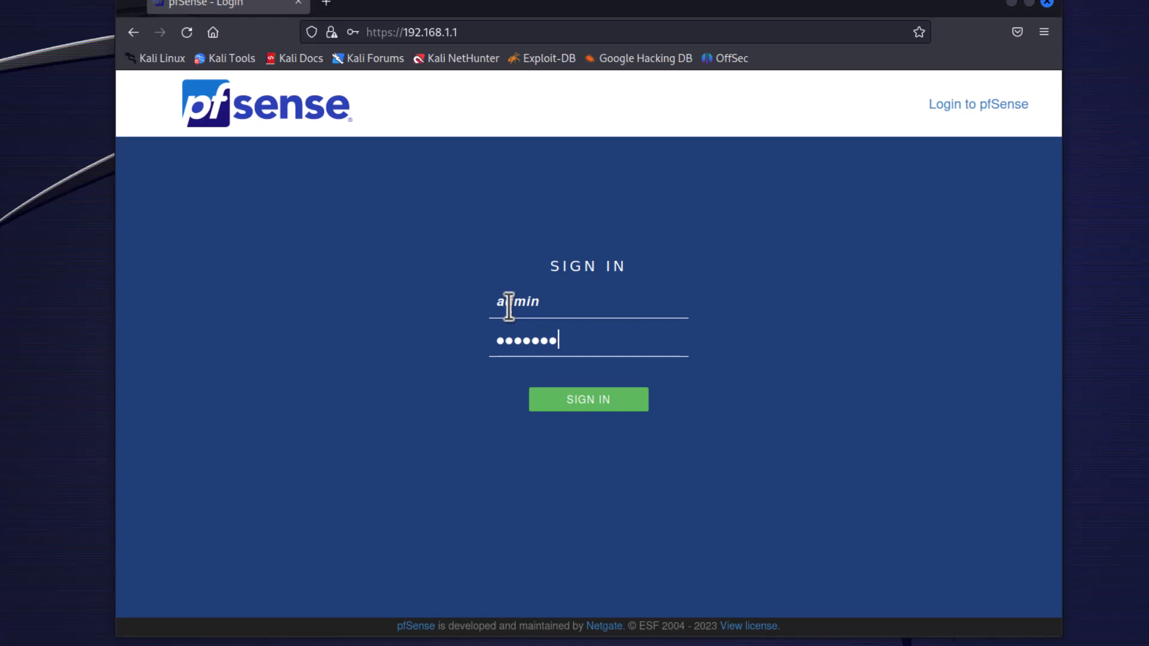
key(Return)
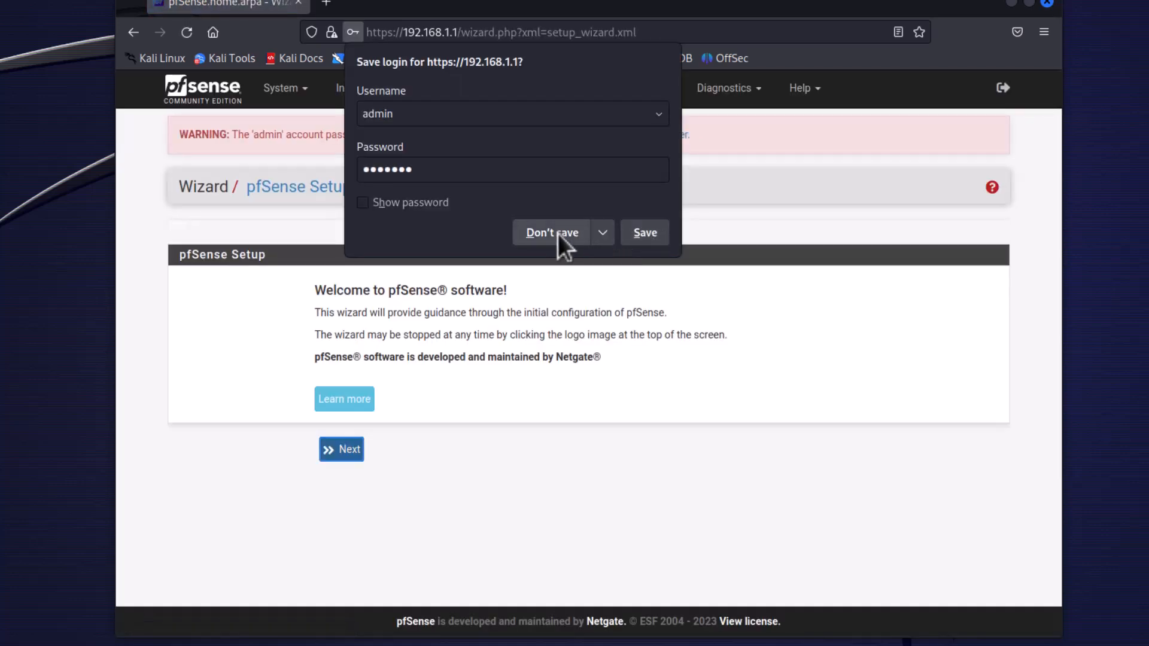
click(558, 233)
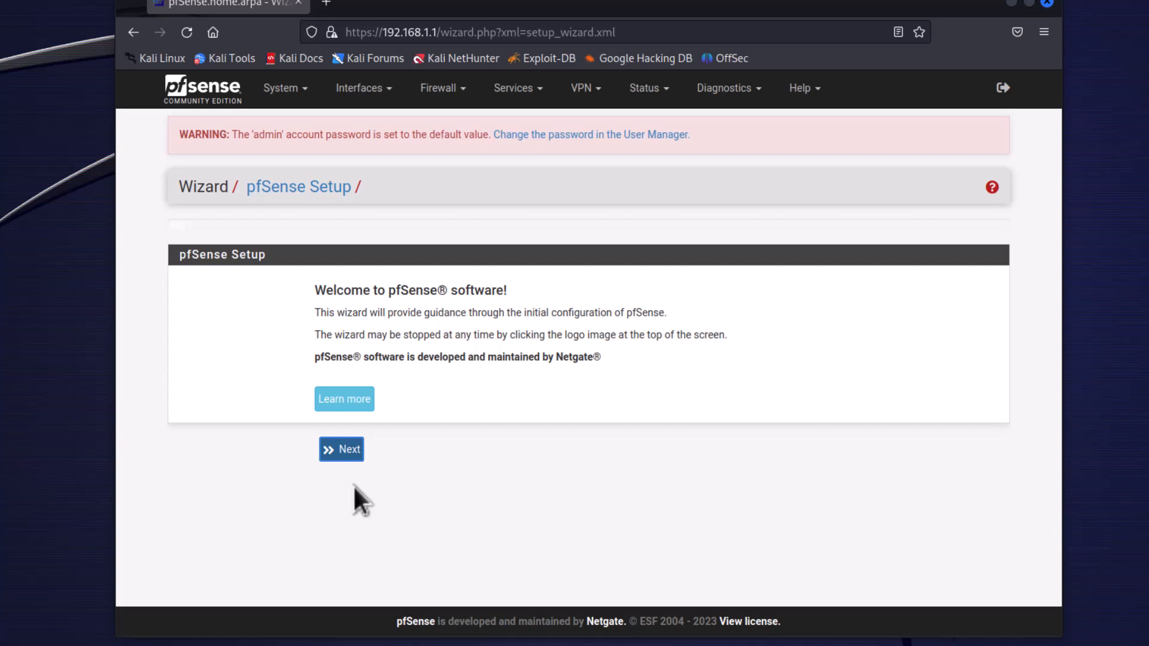
Advance the pfSense setup wizard past the welcome and Netgate support pages to the General Information page.
click(344, 455)
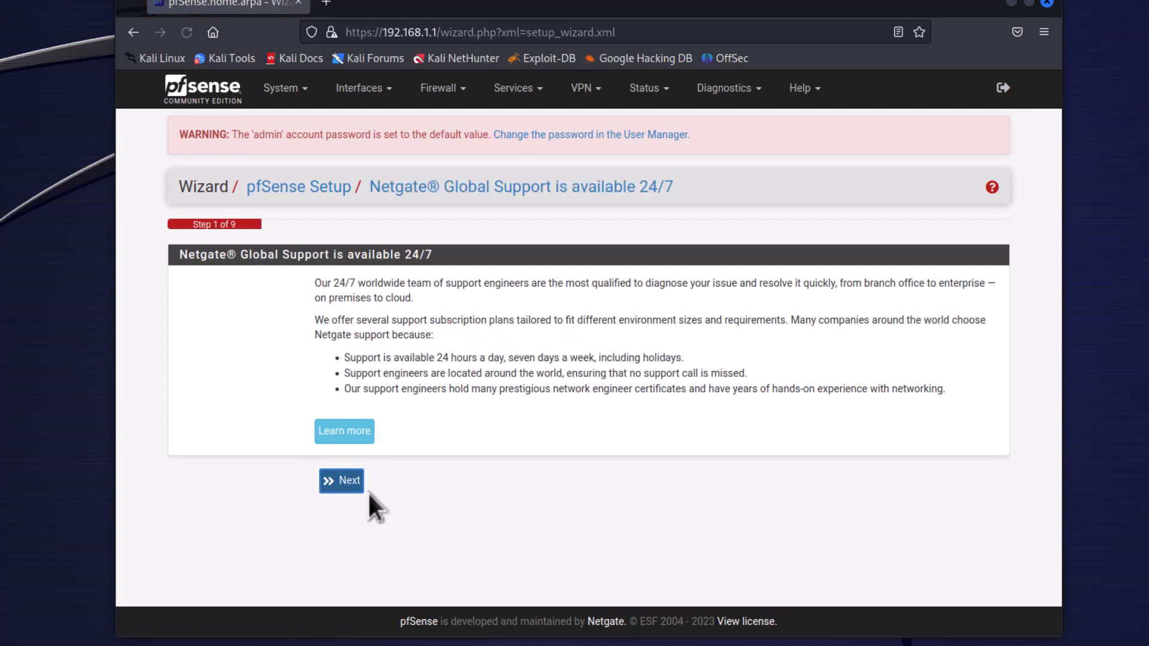
click(353, 482)
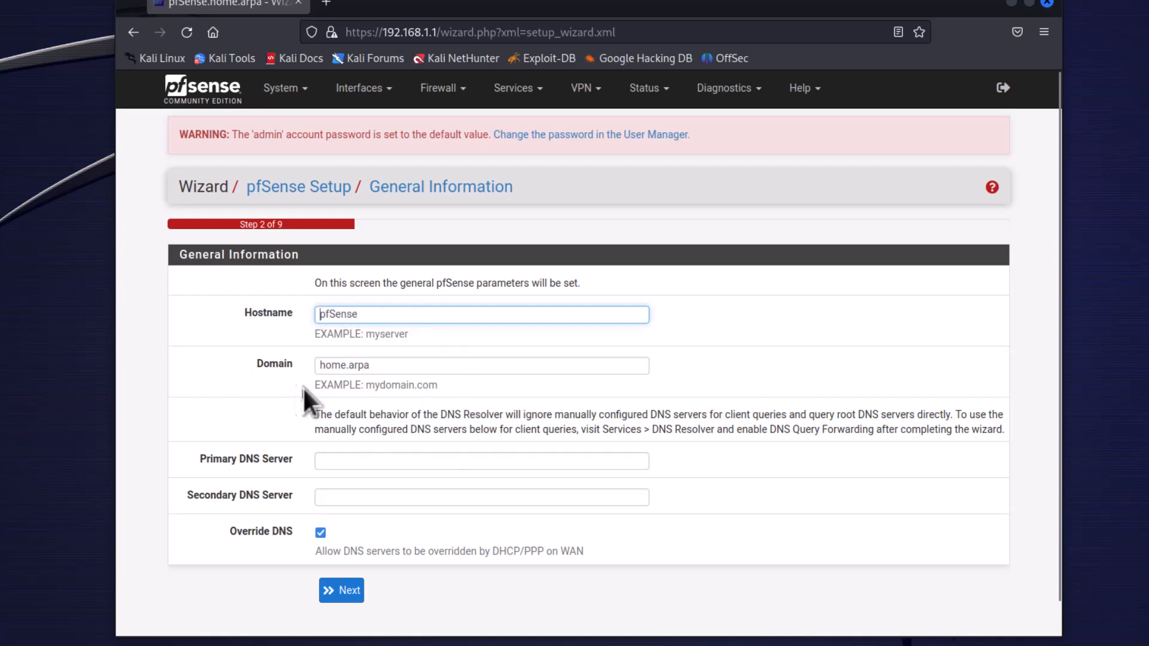
scroll(210, 526, down, 1)
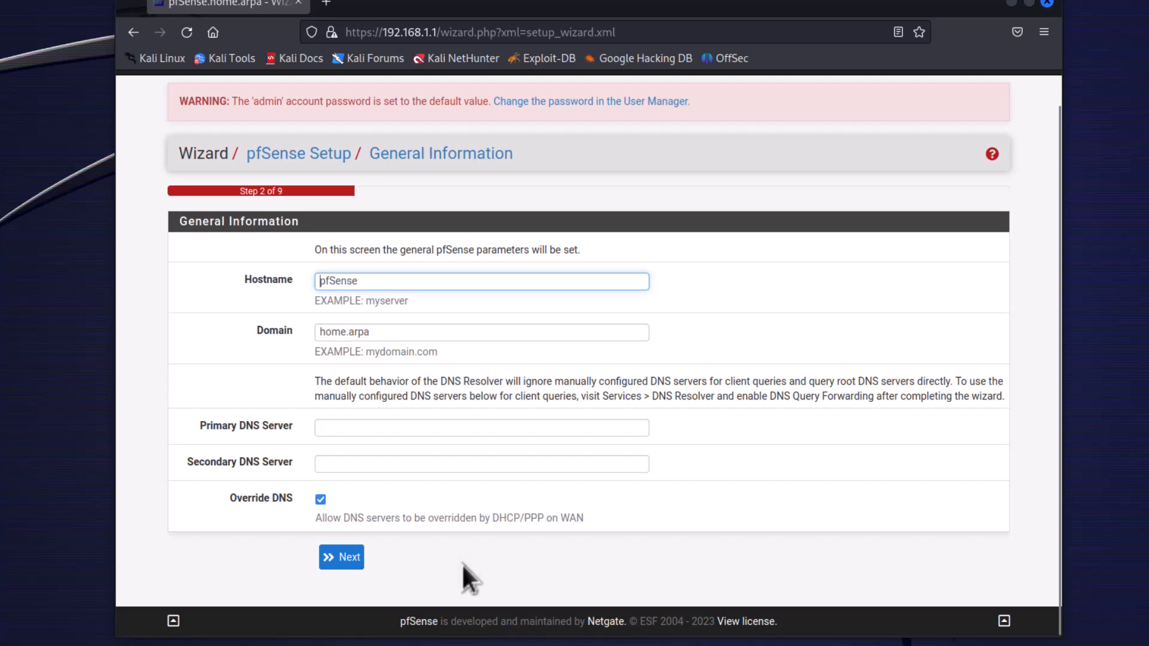
Enter 8.8.8.8 as the primary DNS server and 8.8.4.4 as the secondary DNS server.
click(349, 429)
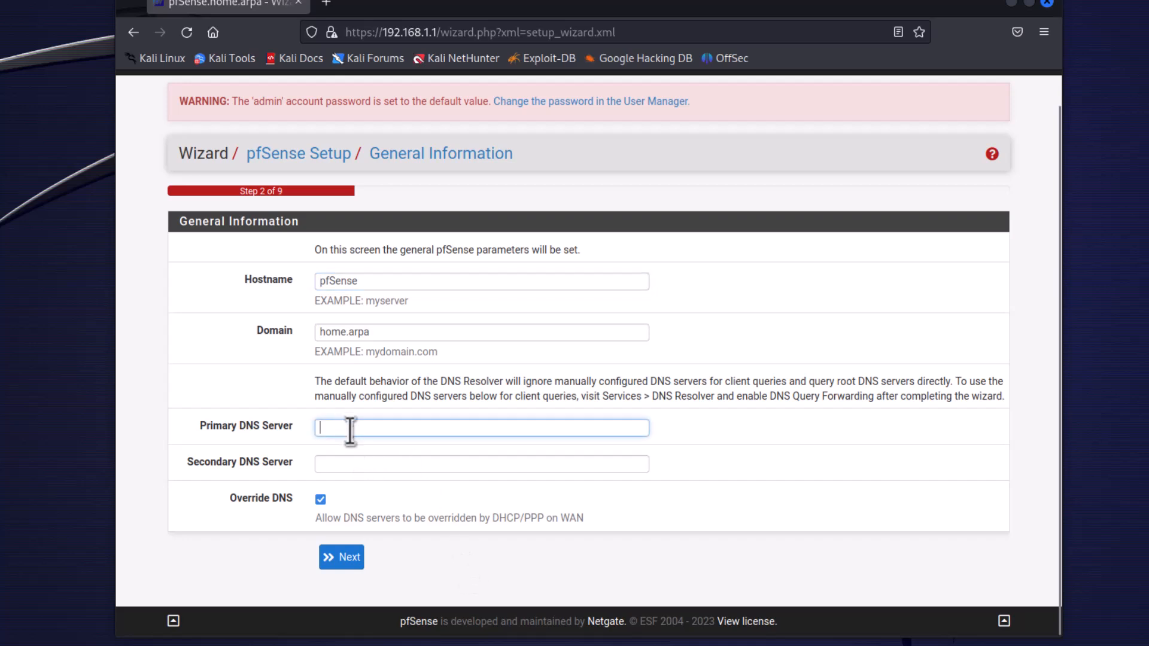
text(8.8)
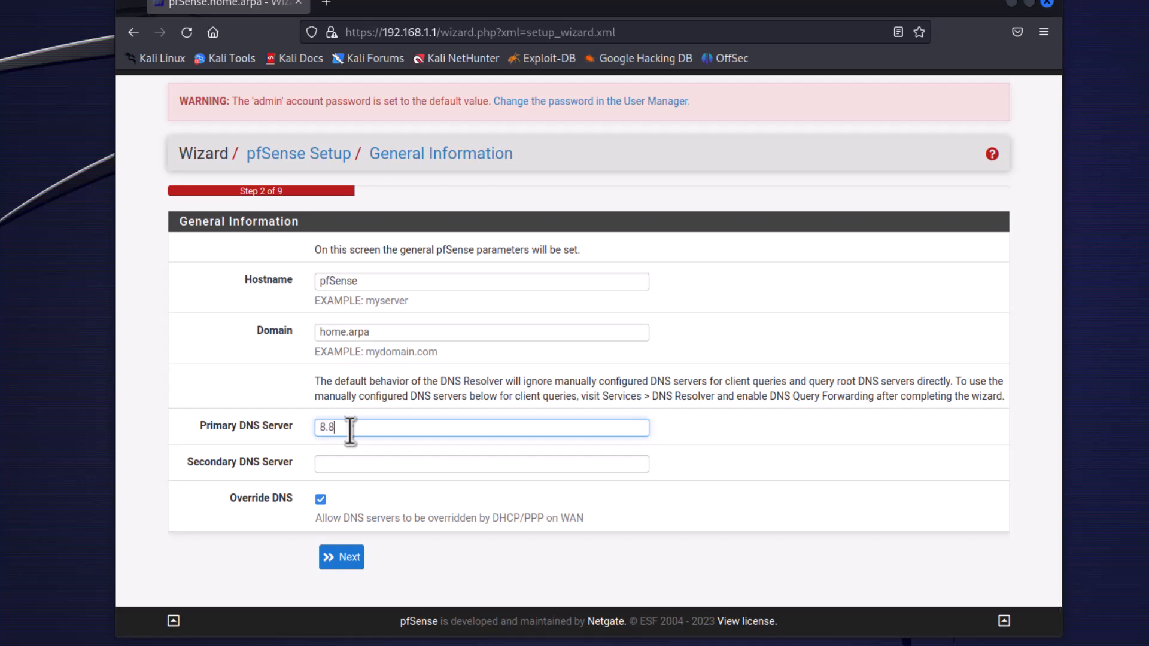
text(.8.8)
click(351, 465)
text(8.8.8)
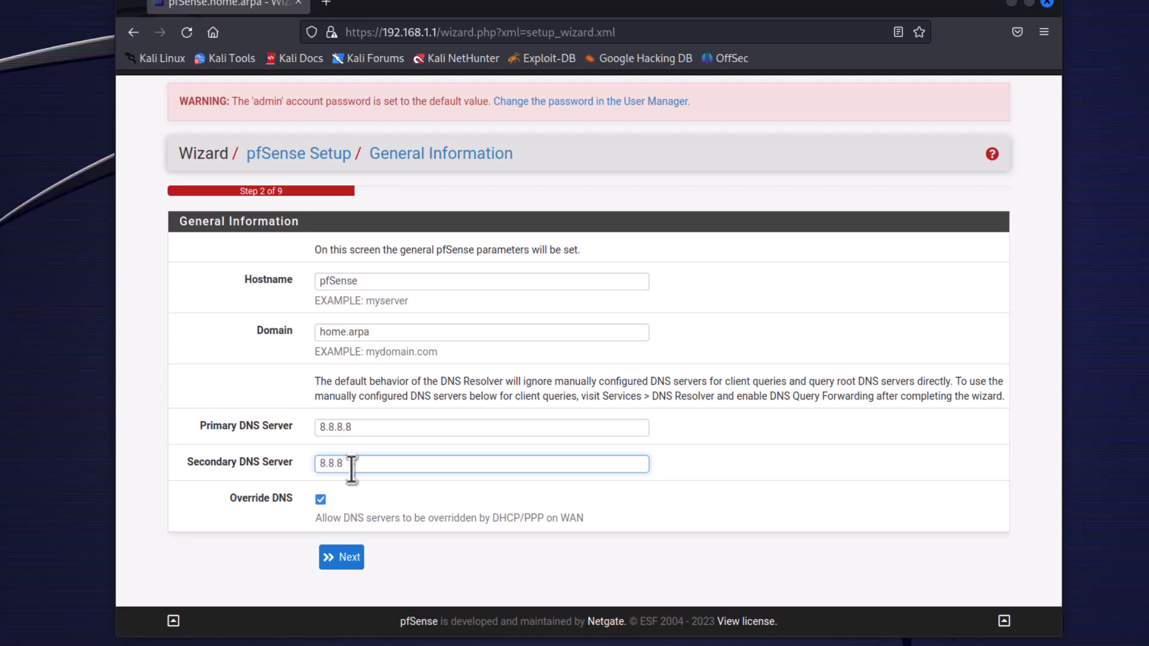
key(BackSpace)
text(4.4)
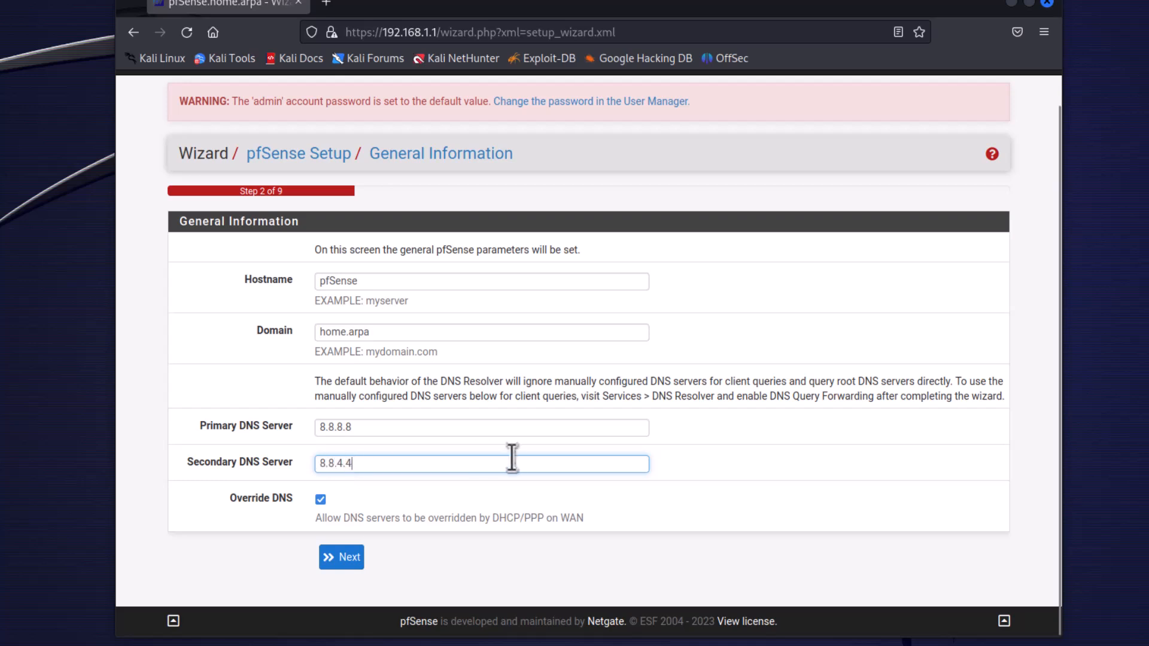
Clear the primary and secondary DNS server entries.
triple_click(381, 425)
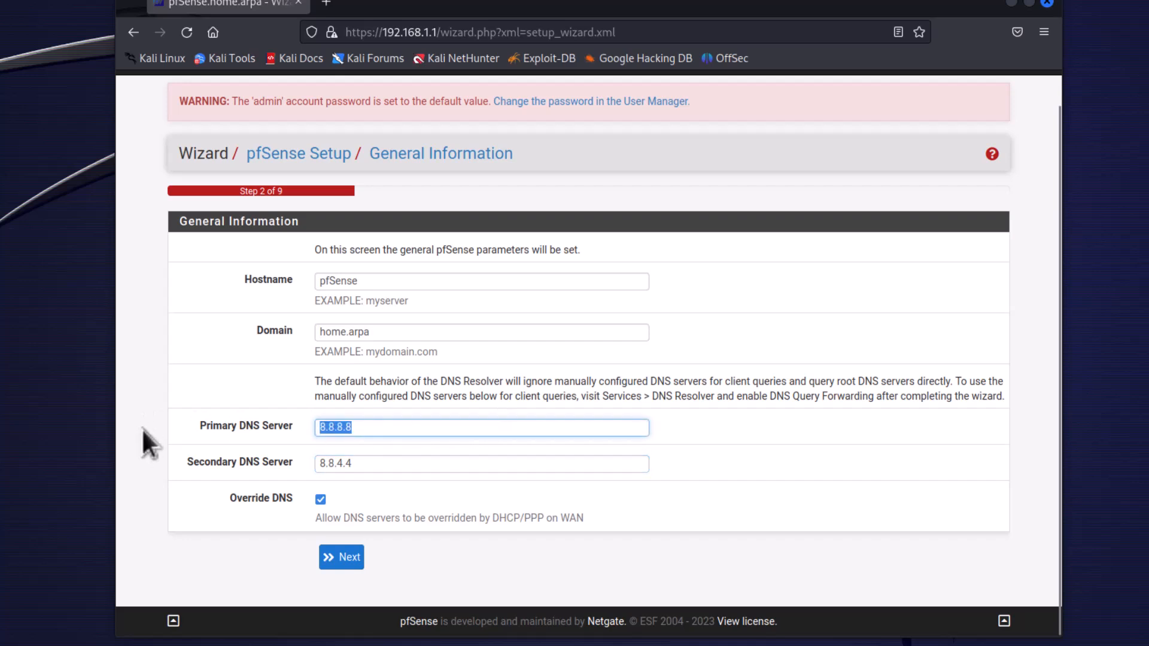
key(BackSpace)
triple_click(347, 462)
key(BackSpace)
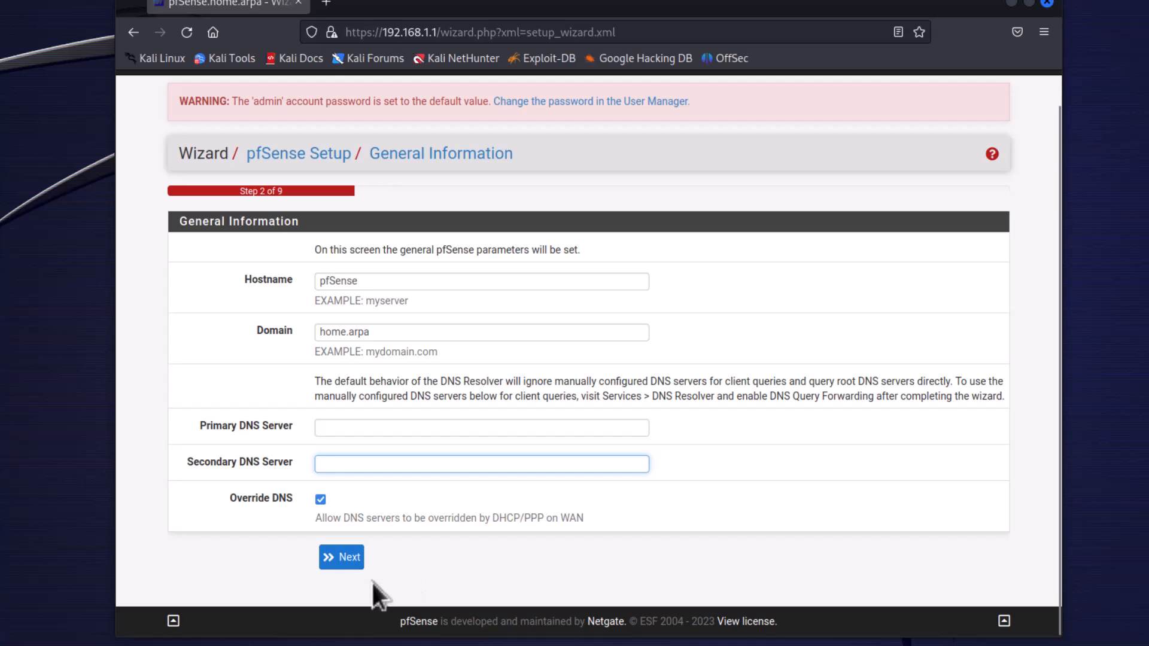
Turn off Override DNS for DHCP/PPP on WAN and continue to the Time Server Information page.
click(321, 499)
click(351, 565)
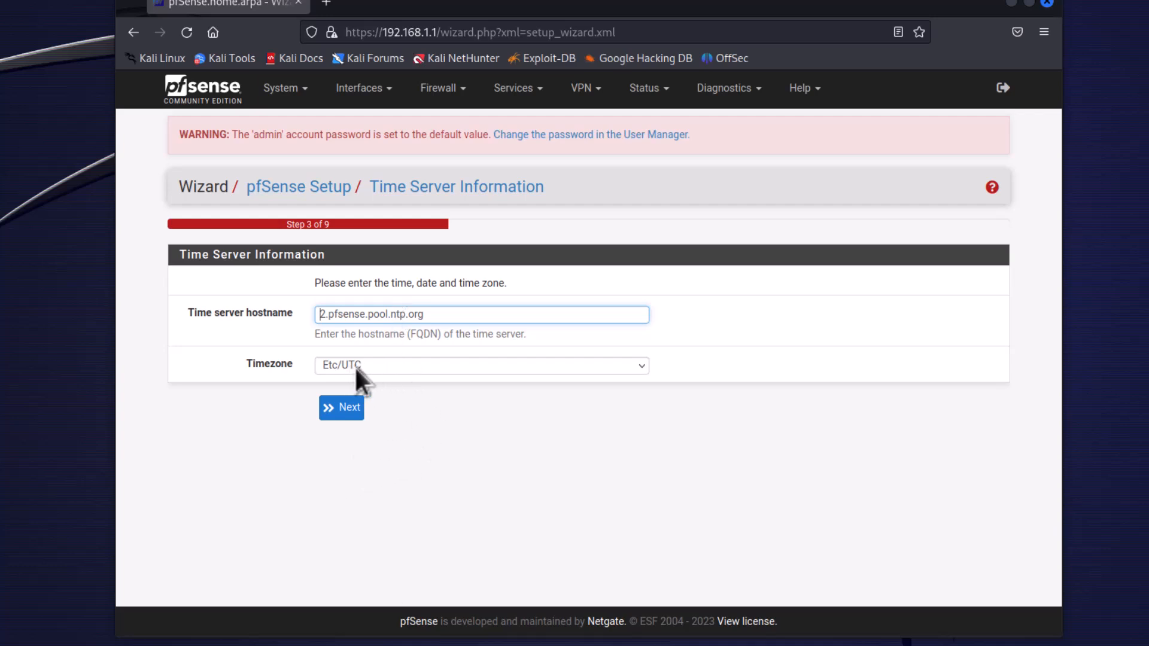
Set the timezone to US/Mountain and continue to the Configure WAN Interface page.
click(379, 365)
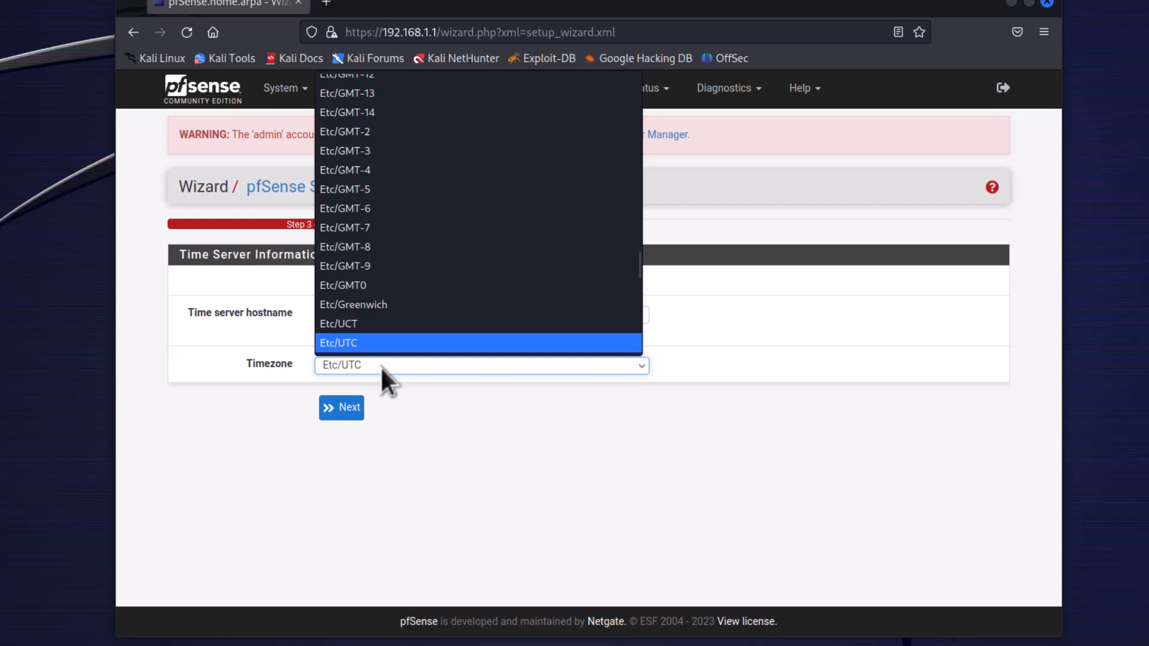
scroll(397, 314, up, 8)
scroll(385, 268, up, 10)
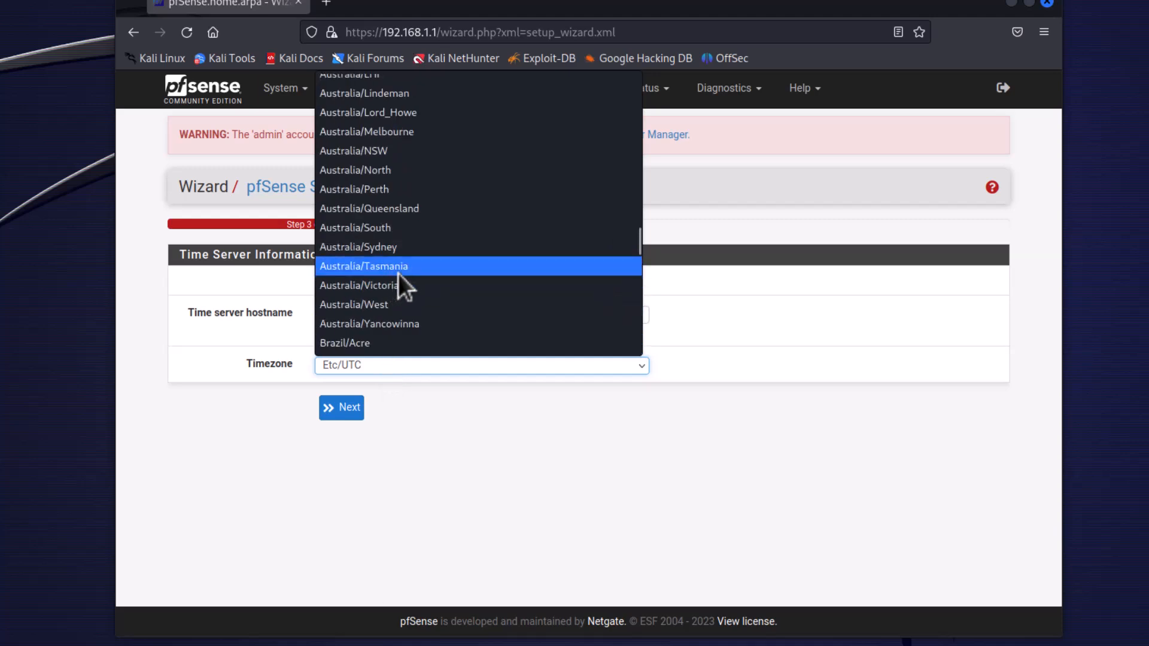
scroll(397, 274, down, 2)
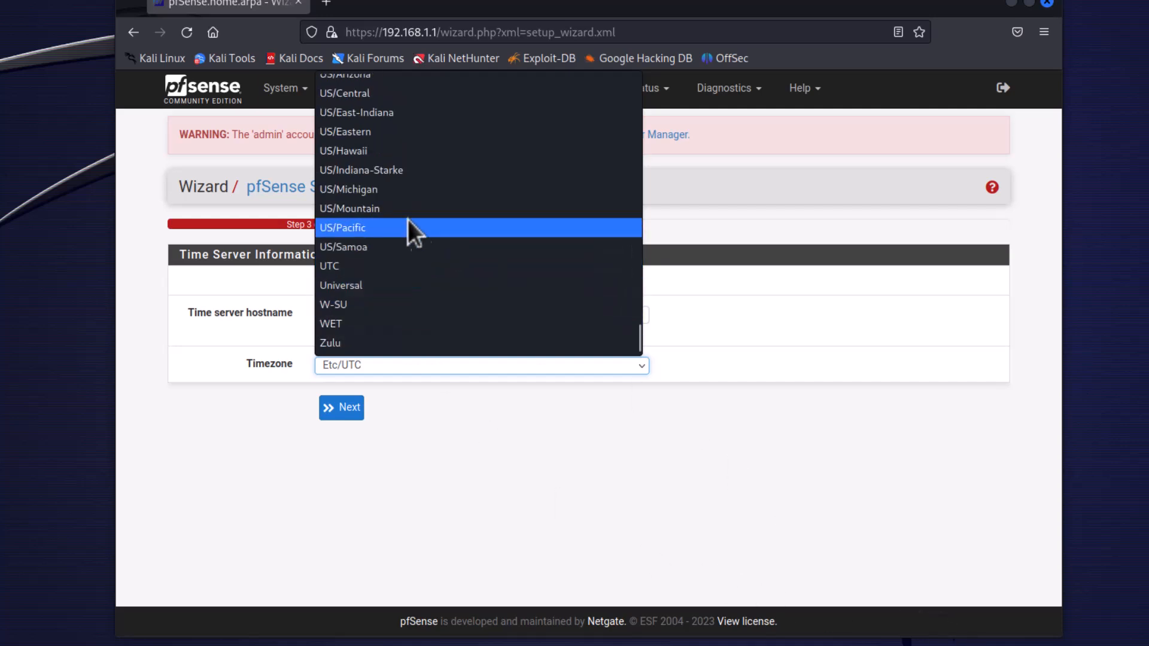
click(375, 207)
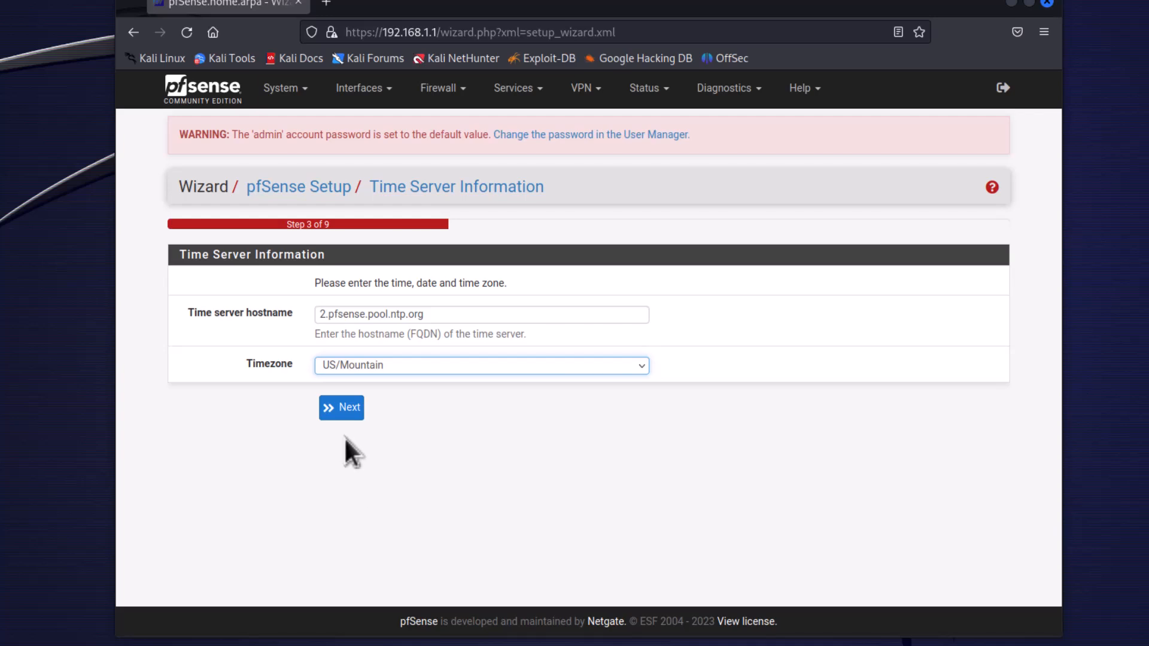
click(342, 410)
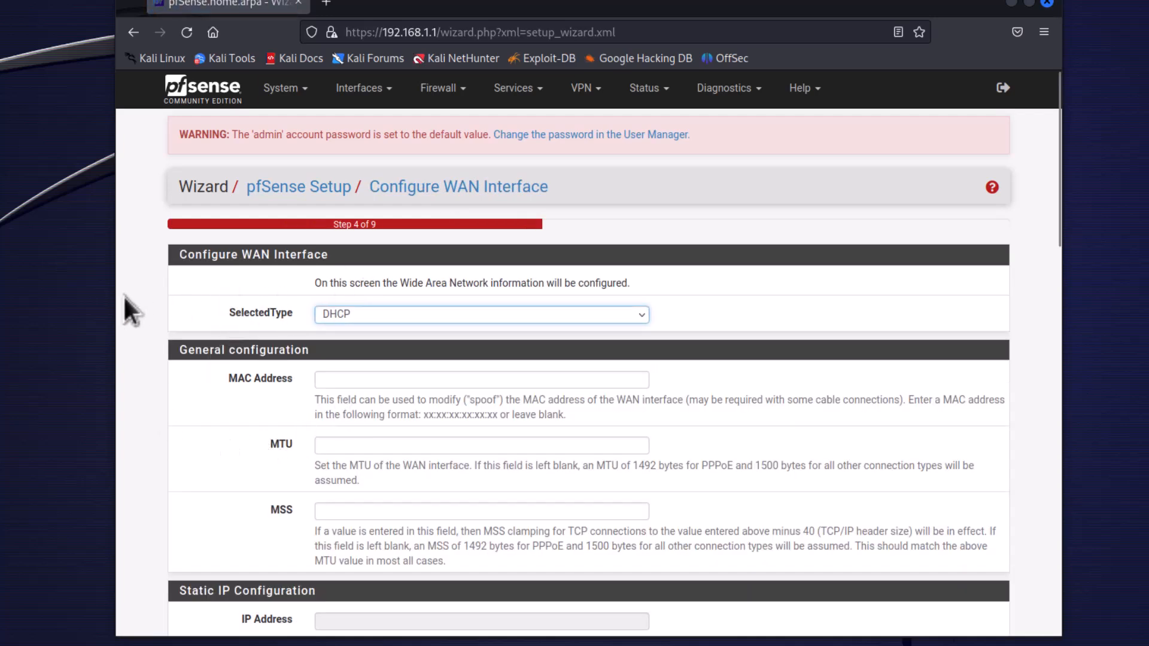
Review the WAN interface settings, accept the defaults with DHCP, and continue to the Configure LAN Interface page.
scroll(147, 515, down, 3)
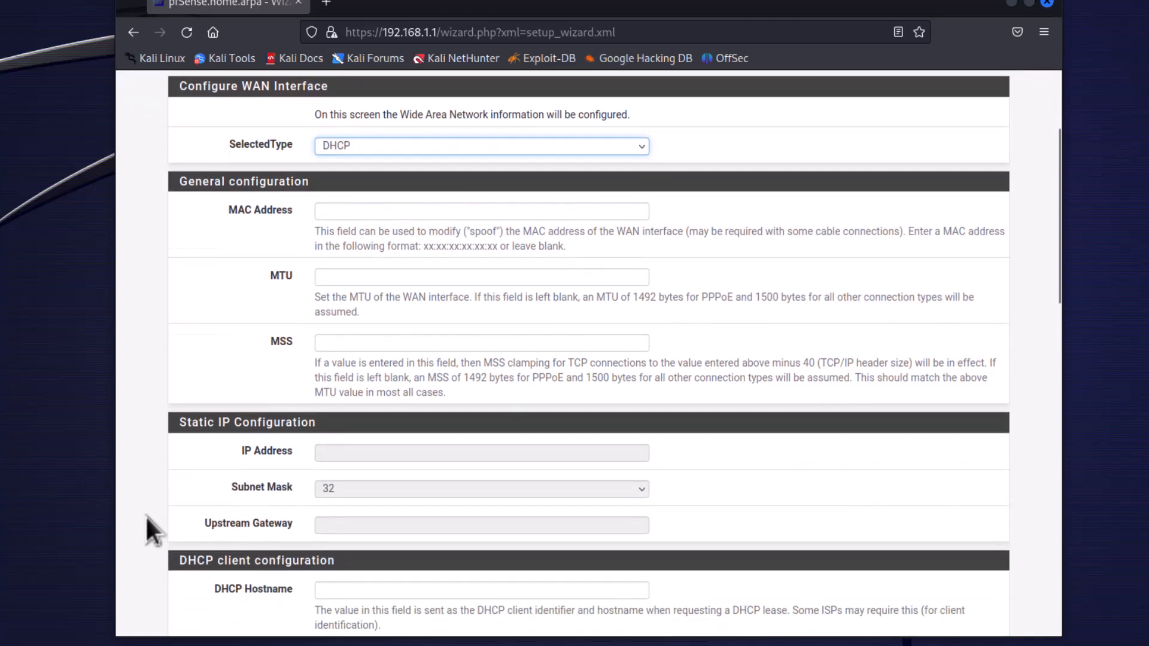
scroll(146, 516, down, 20)
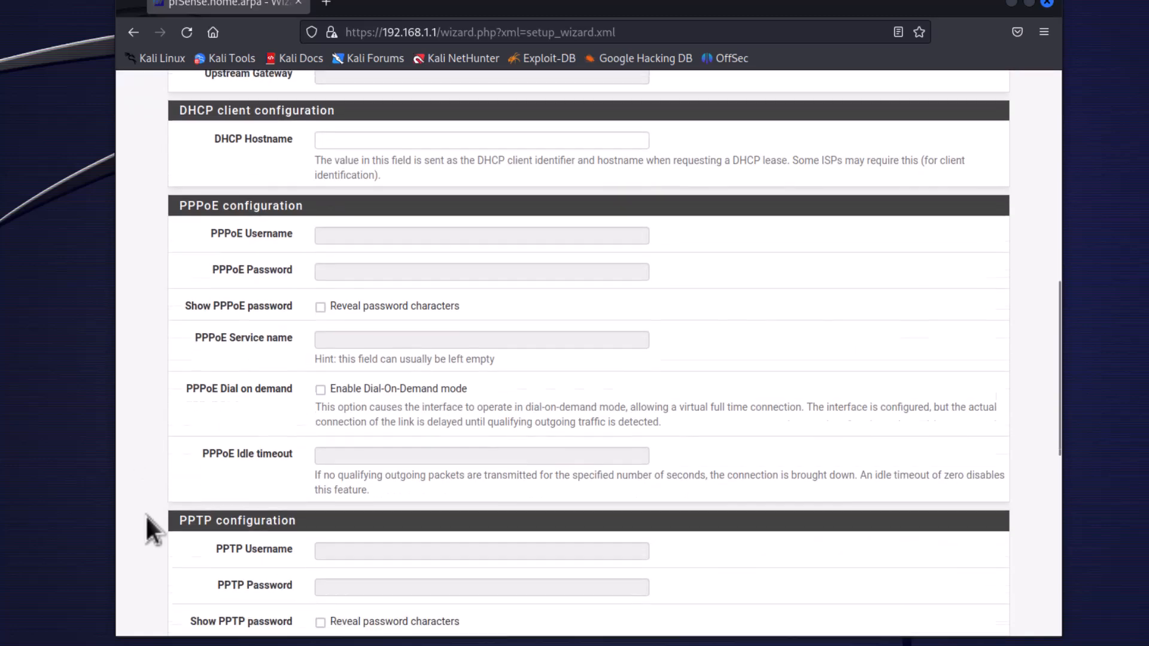
scroll(146, 515, up, 20)
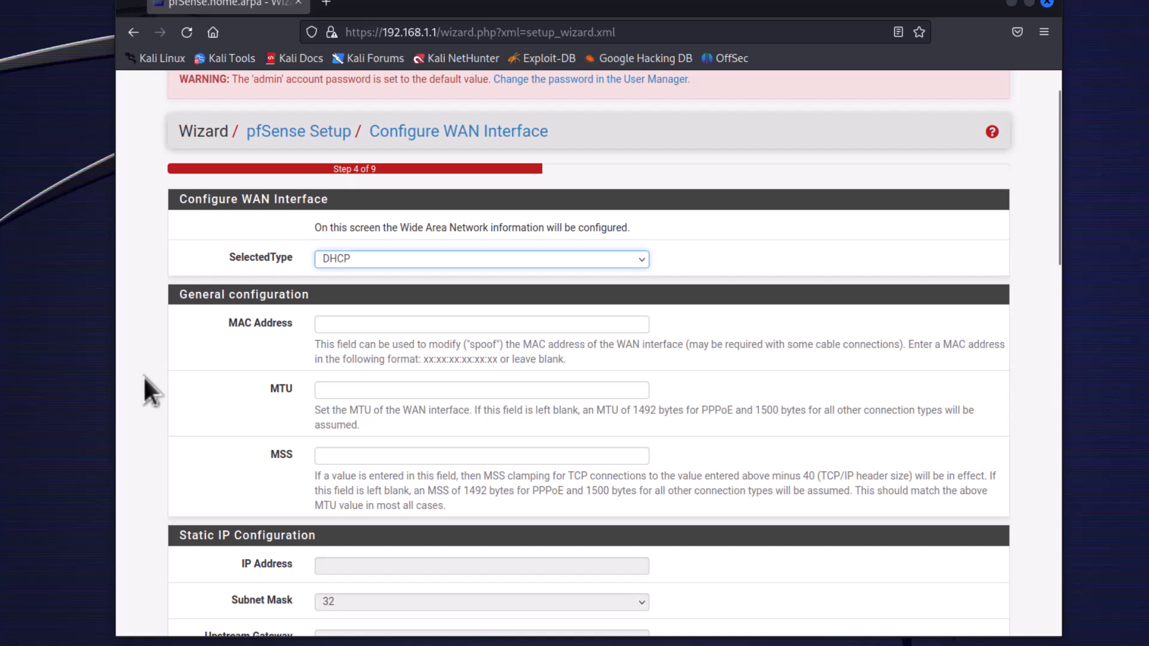
scroll(142, 375, down, 3)
scroll(145, 381, down, 12)
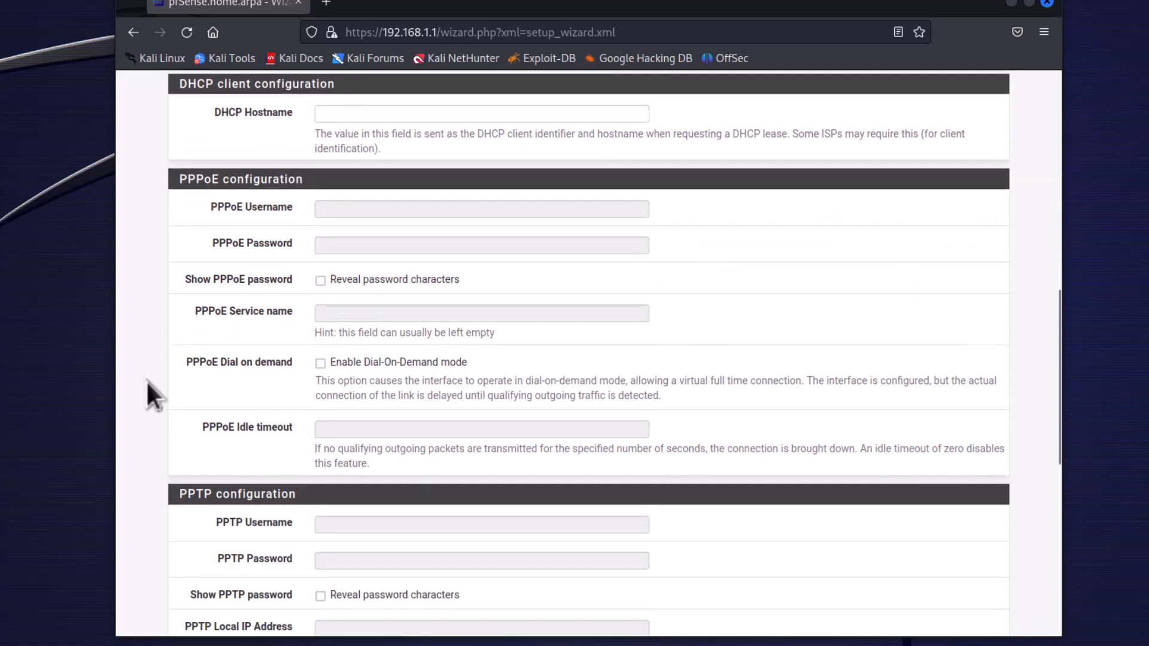
scroll(146, 382, down, 3)
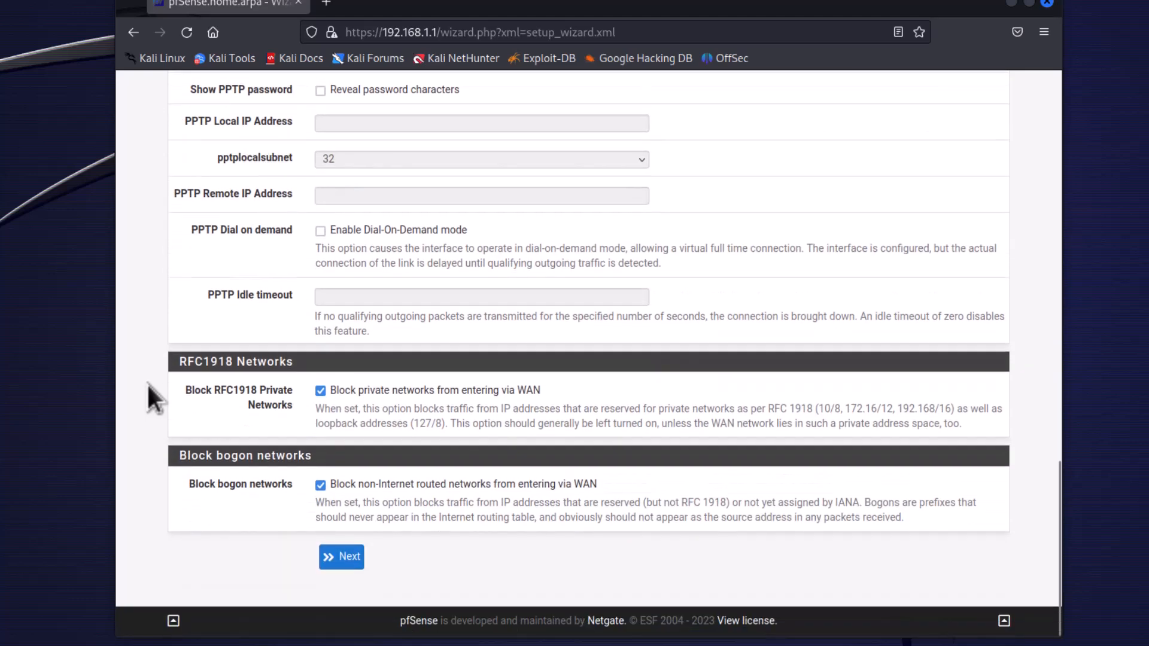
click(338, 561)
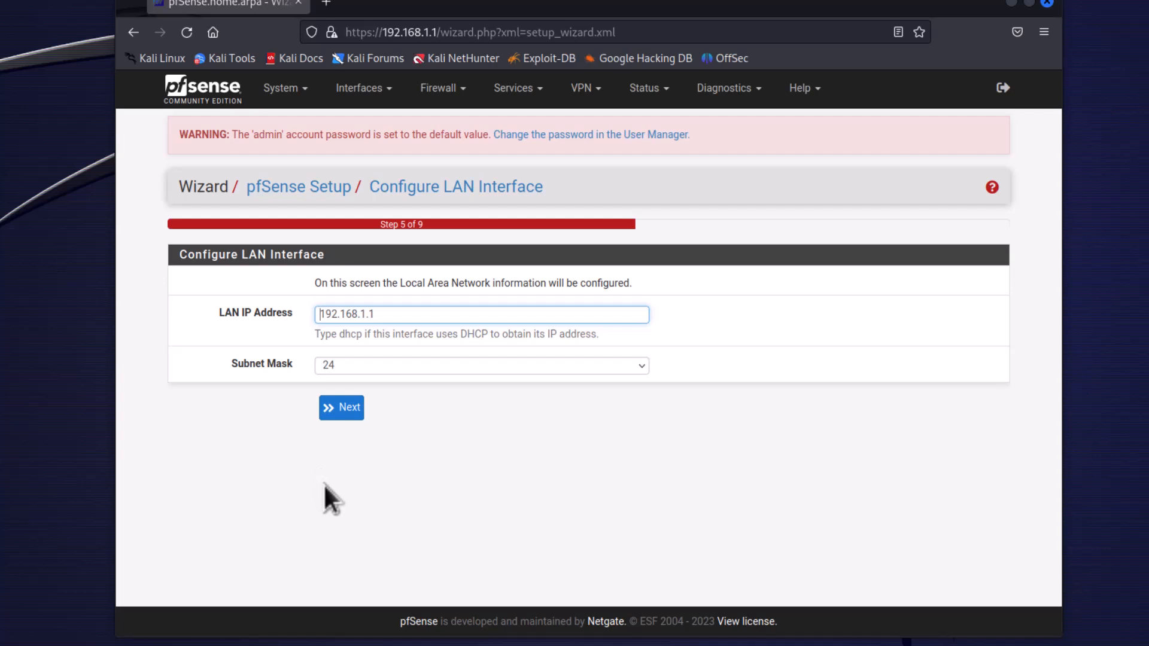
Advance past the LAN interface and admin password pages using their defaults, and reload the pfSense configuration.
click(353, 413)
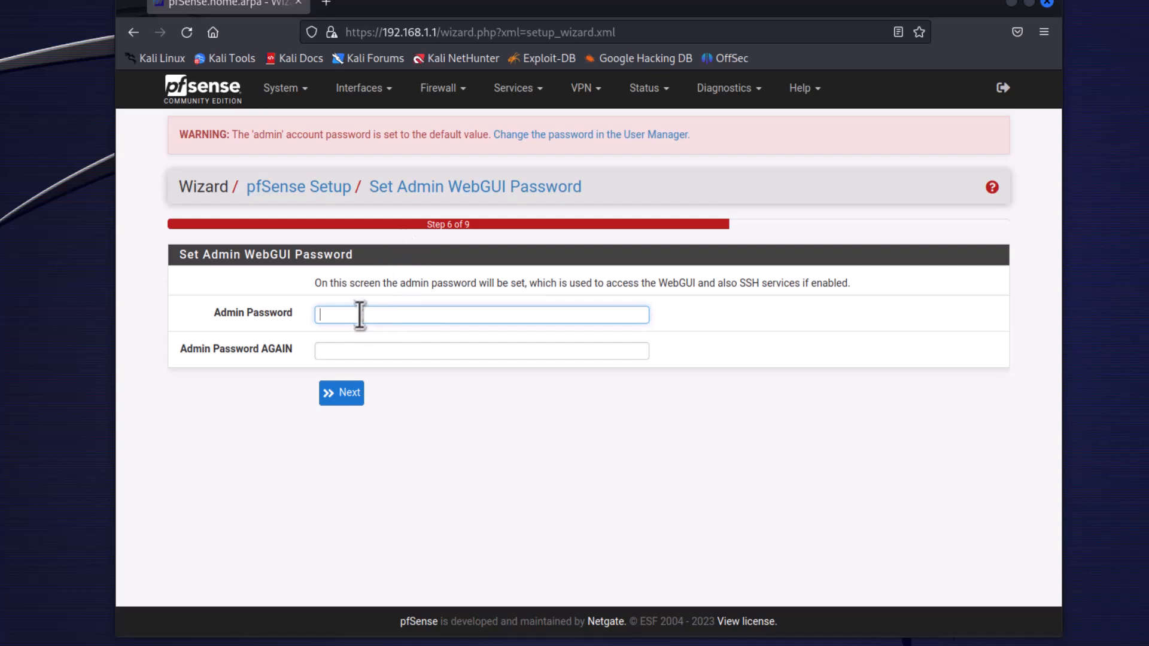
click(345, 395)
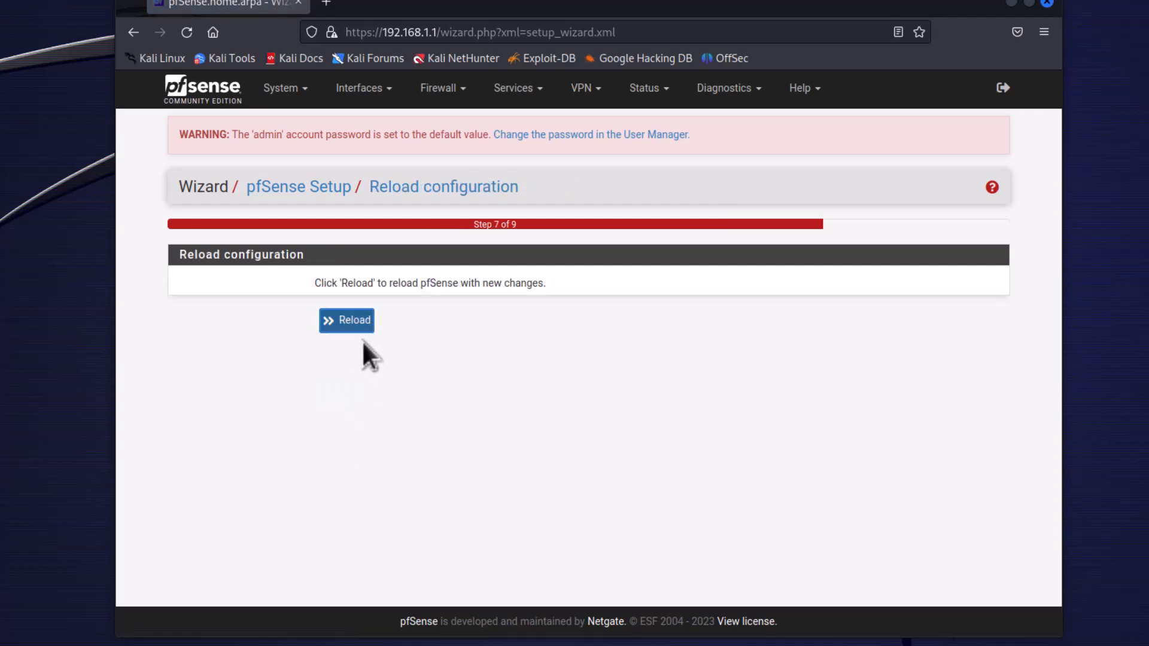
click(347, 322)
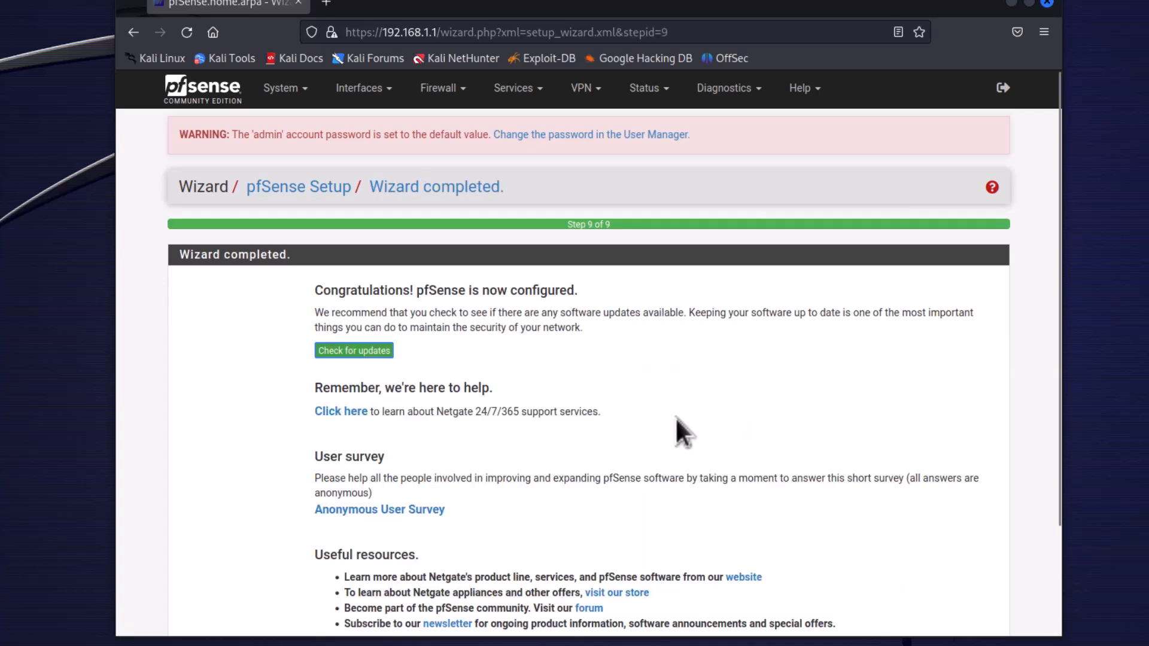
Finish the setup wizard, accept the copyright notice and close the survey prompt to reach the dashboard.
scroll(679, 428, down, 5)
scroll(287, 326, up, 5)
scroll(269, 383, down, 3)
click(327, 544)
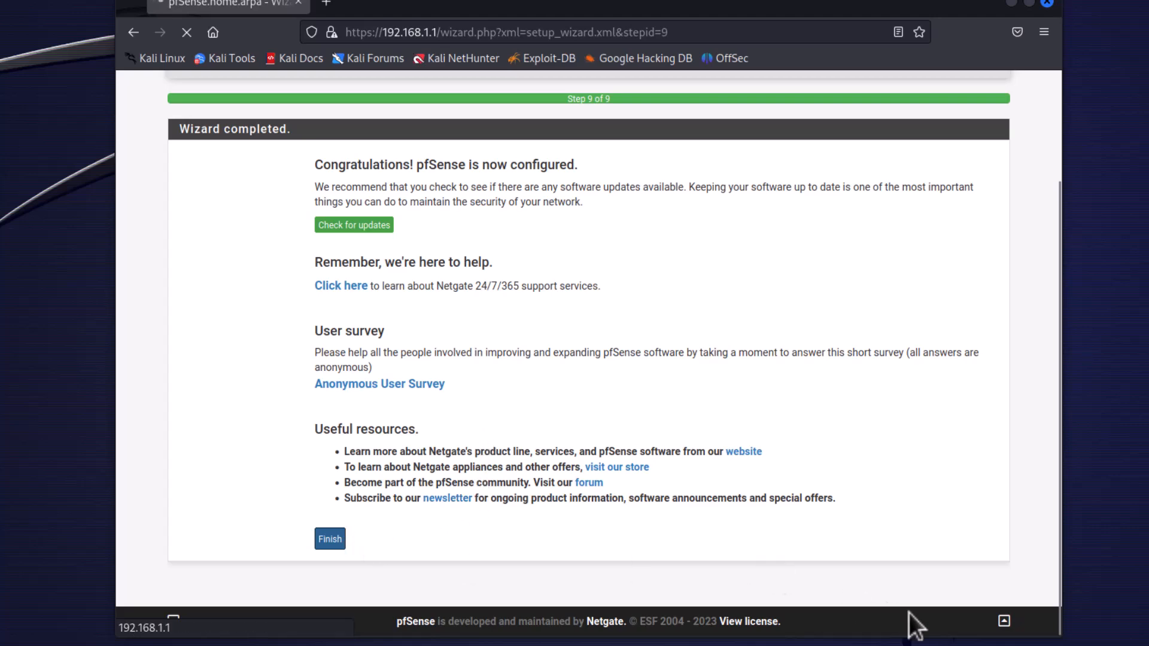
scroll(655, 465, down, 3)
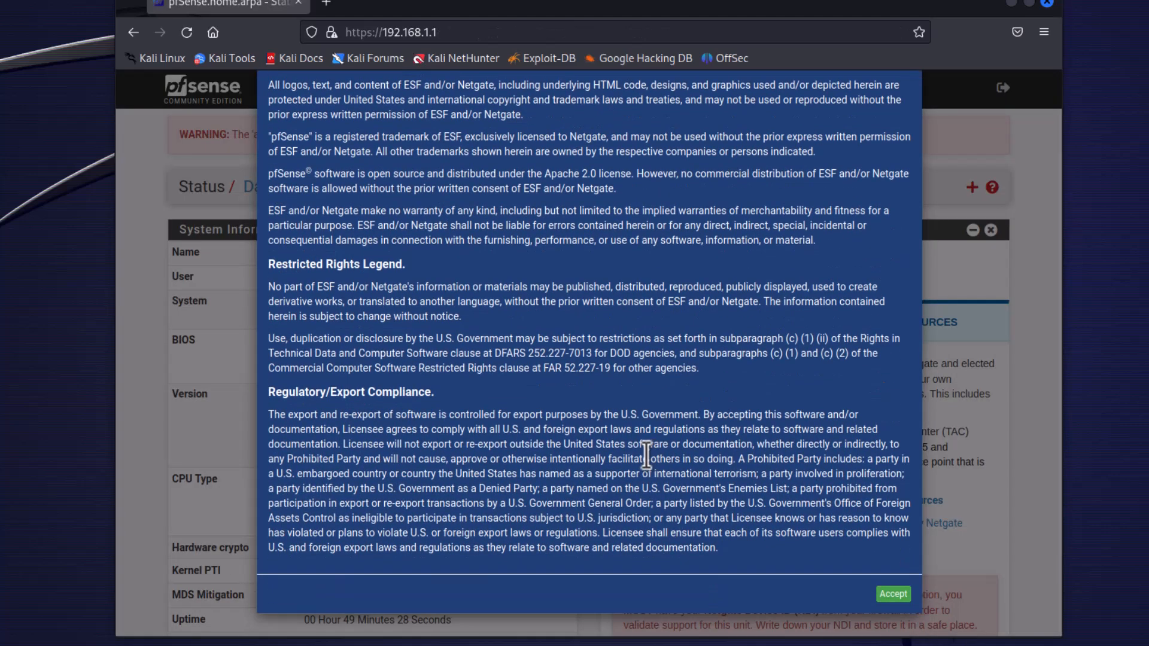
click(894, 594)
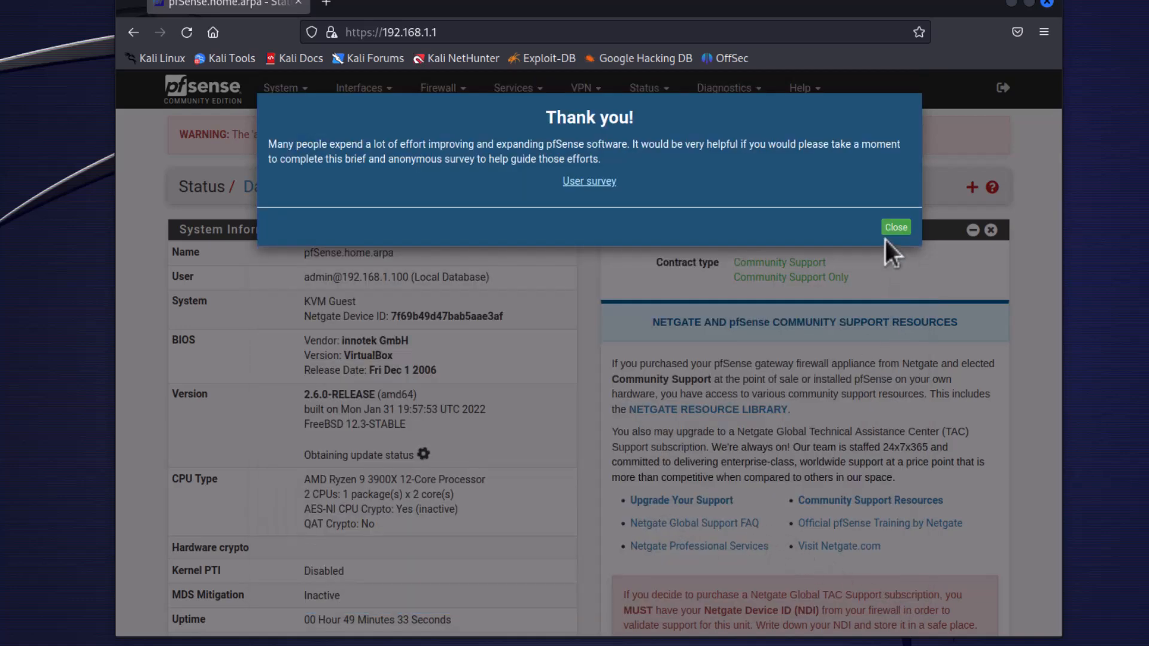
click(896, 227)
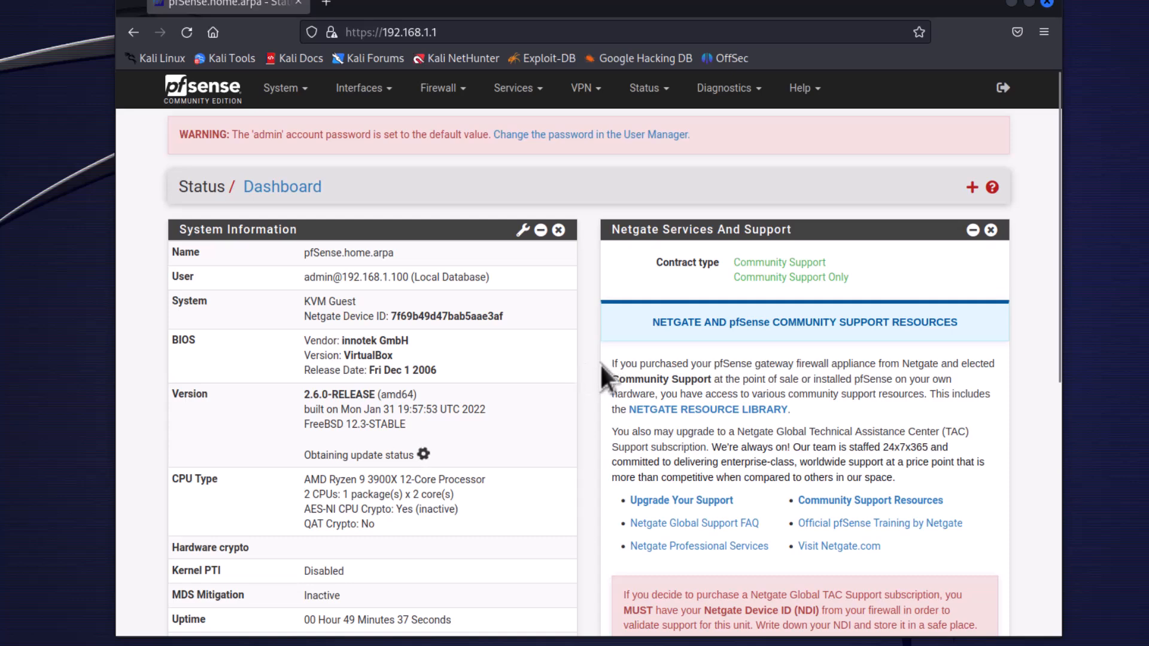
Remove the Netgate Services And Support widget from the dashboard and dismiss the copyright and survey notices.
scroll(600, 364, down, 3)
scroll(601, 365, down, 4)
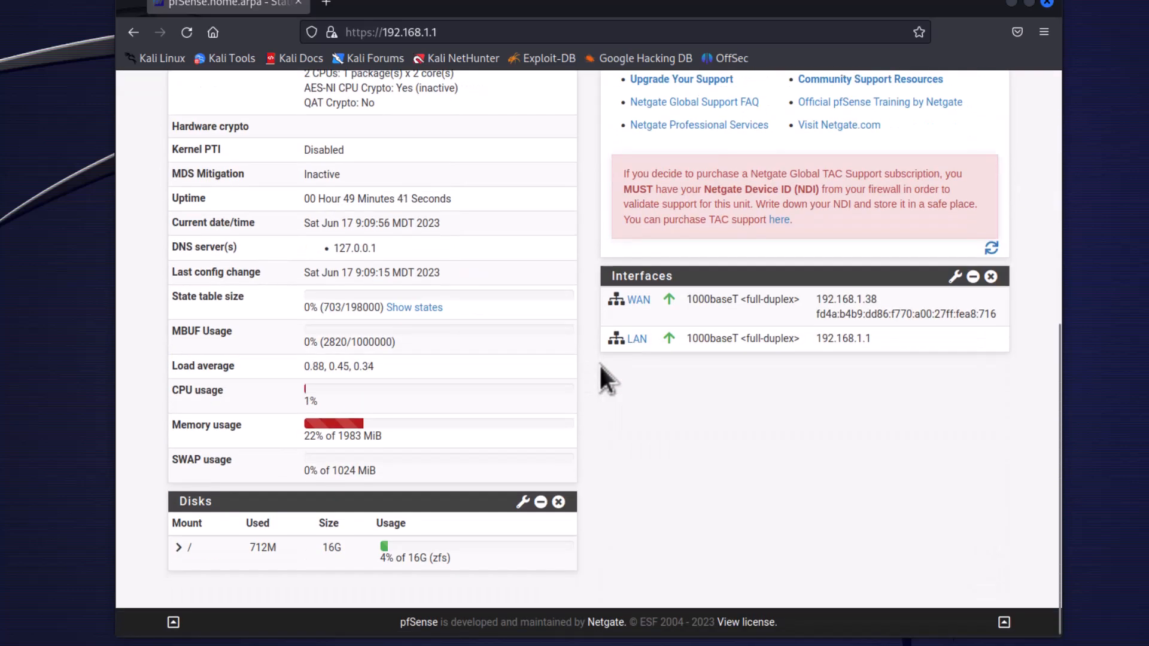
scroll(591, 375, up, 7)
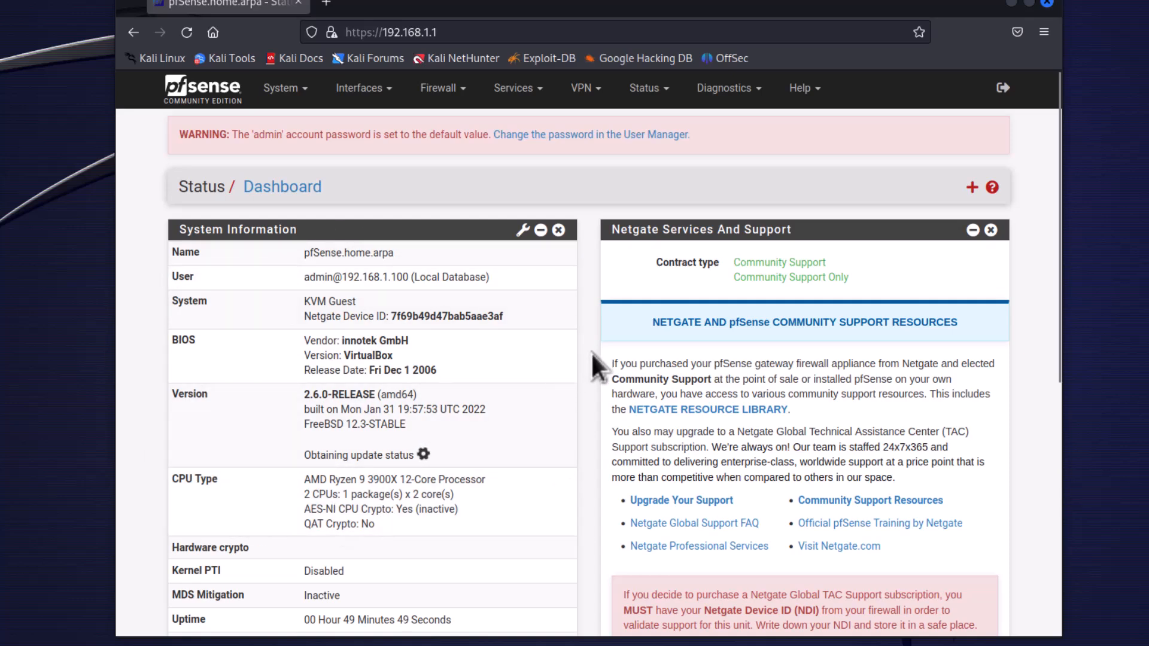
scroll(590, 353, down, 3)
scroll(590, 353, down, 2)
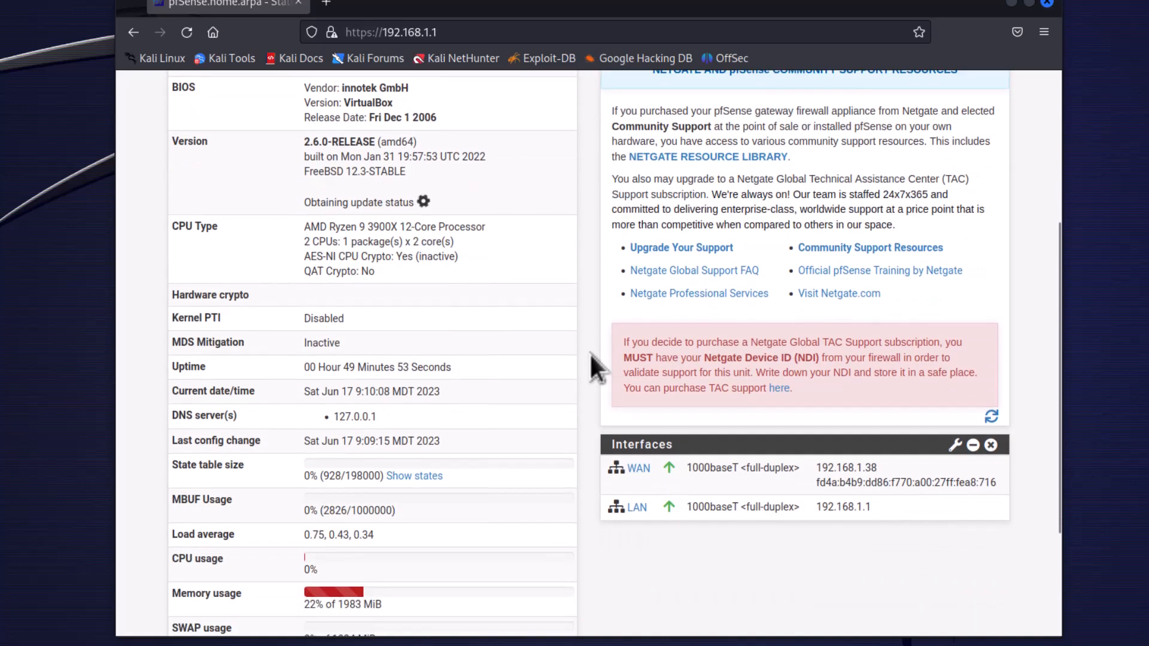
scroll(585, 353, up, 5)
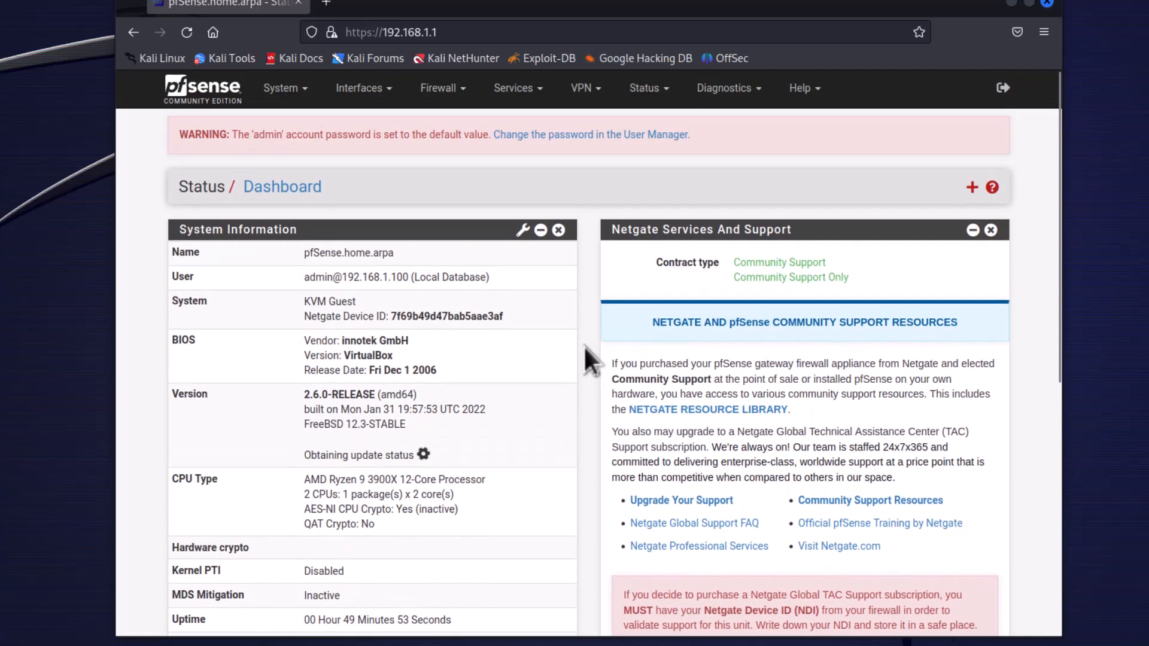
click(991, 230)
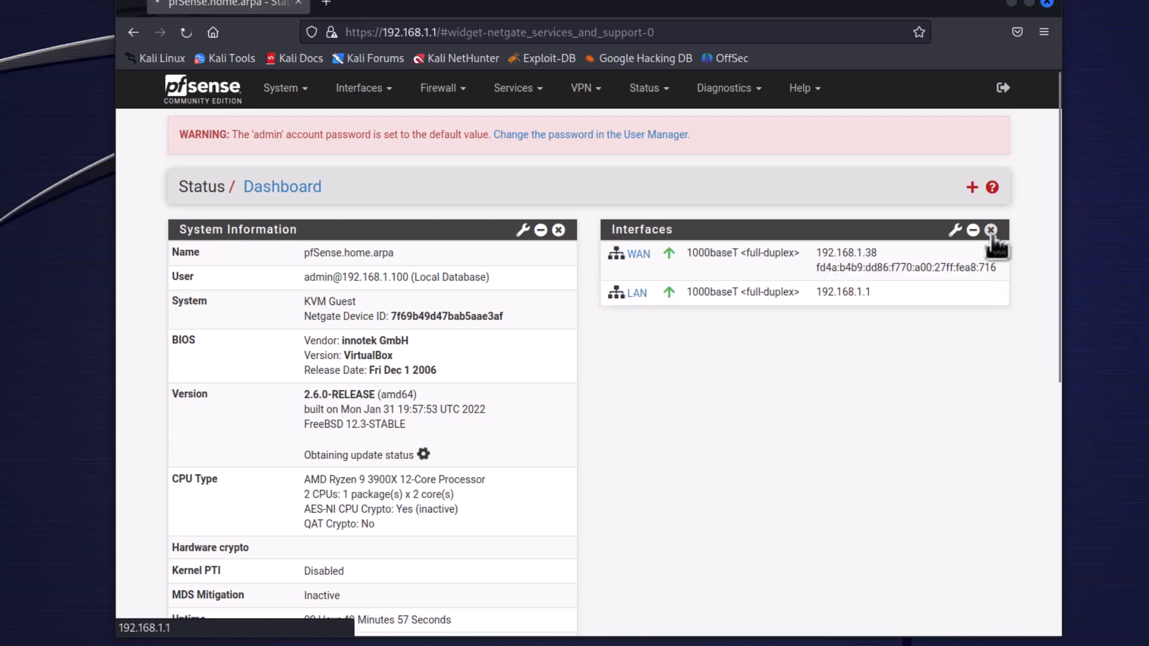
scroll(897, 365, down, 3)
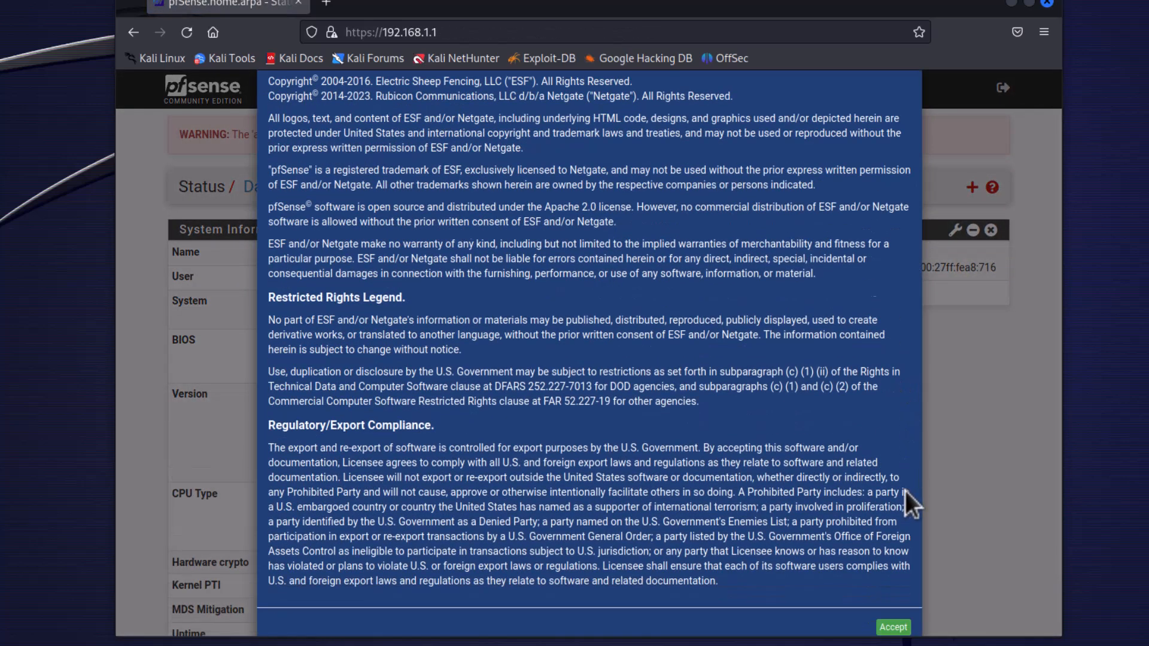
click(894, 594)
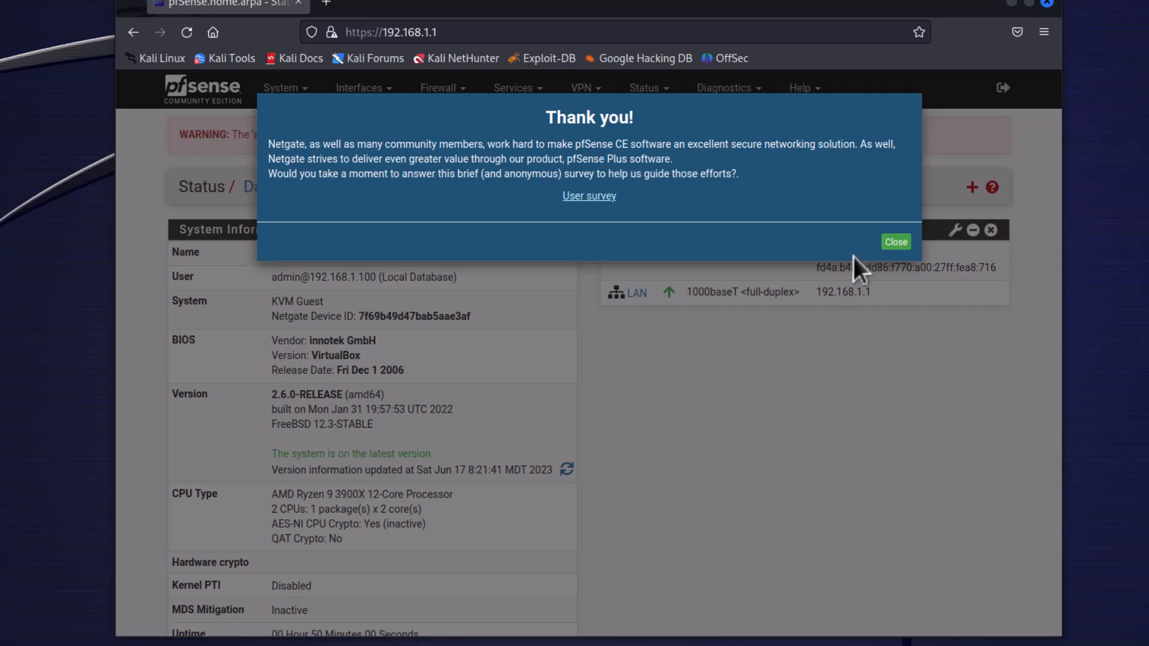
click(896, 243)
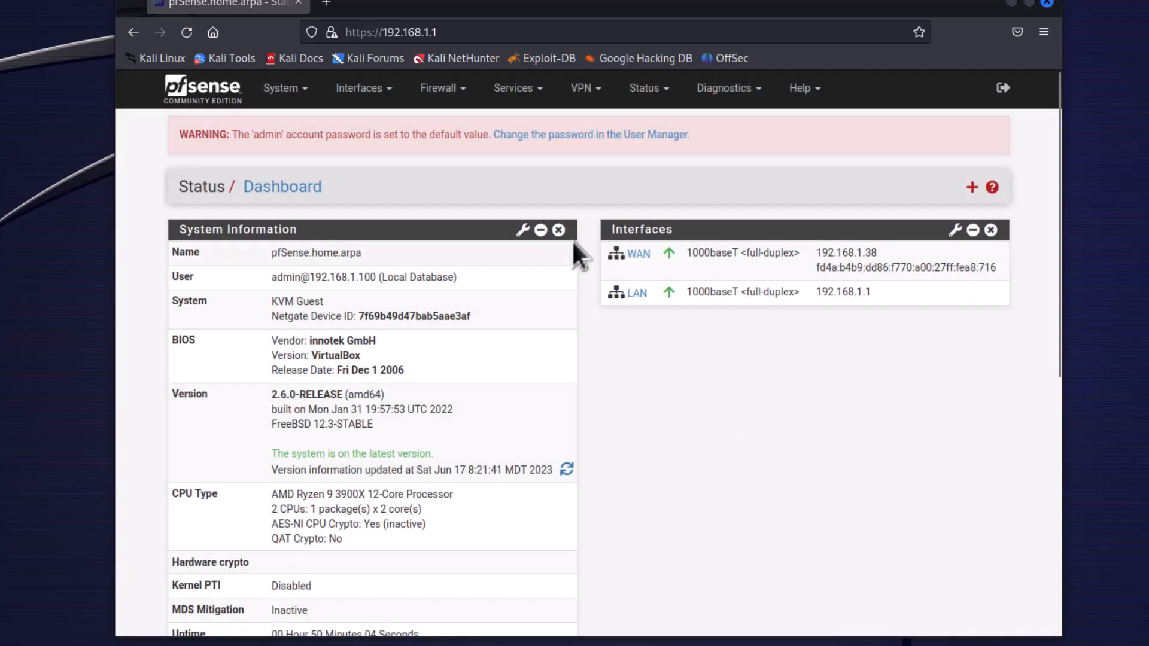
scroll(353, 402, down, 7)
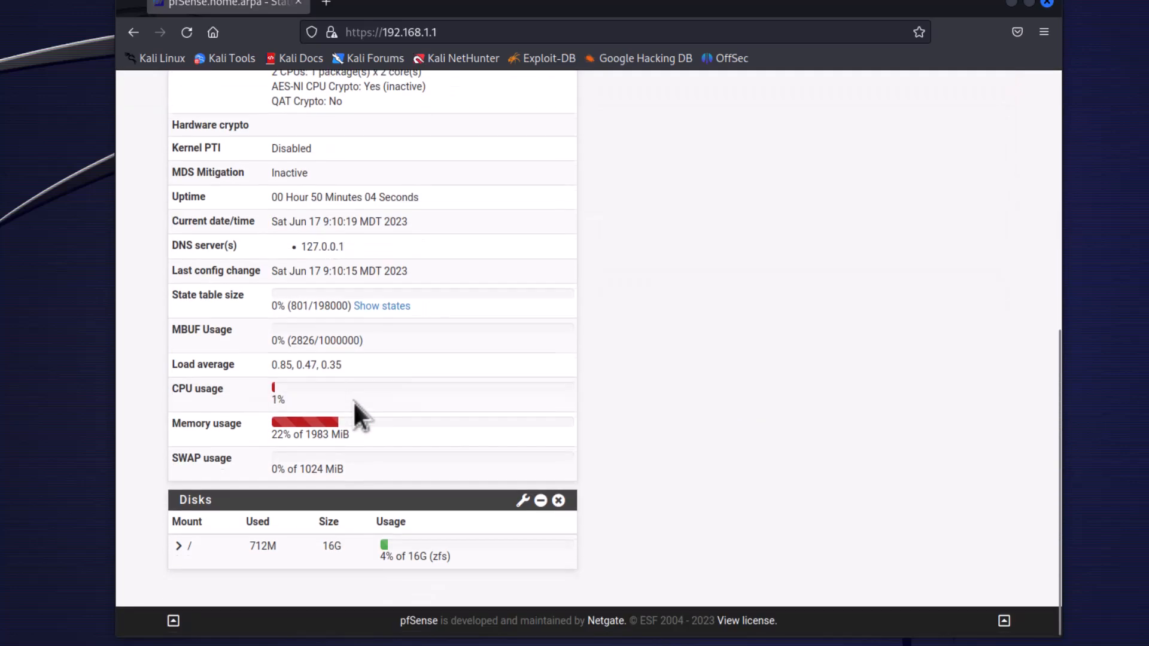
scroll(749, 388, up, 7)
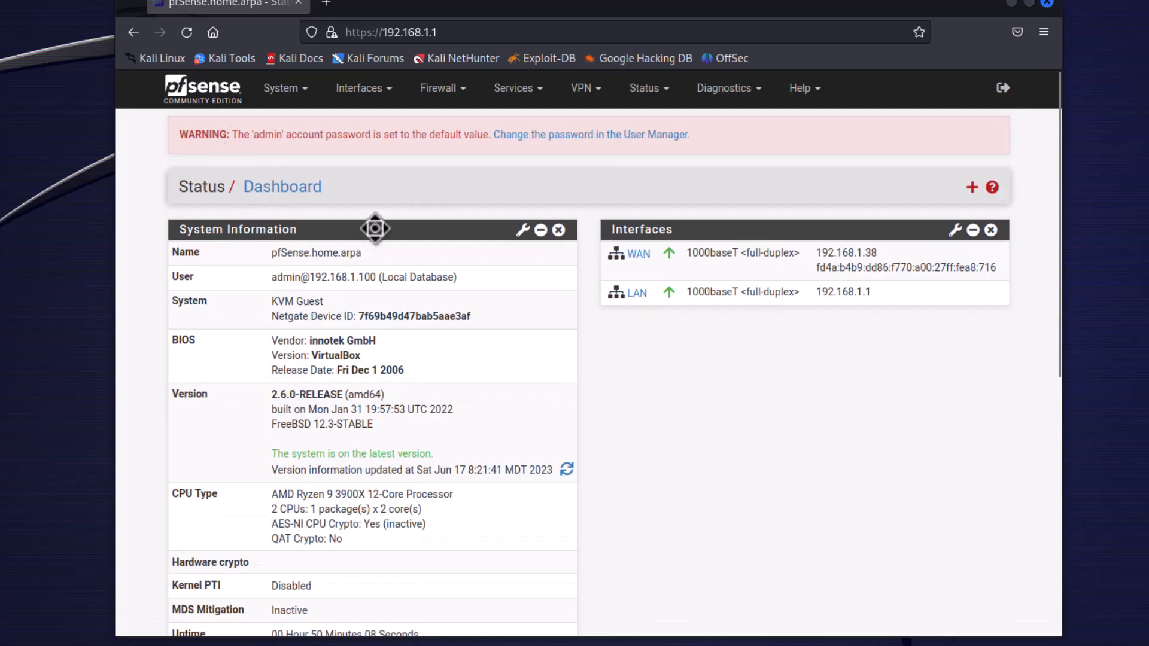
click(201, 90)
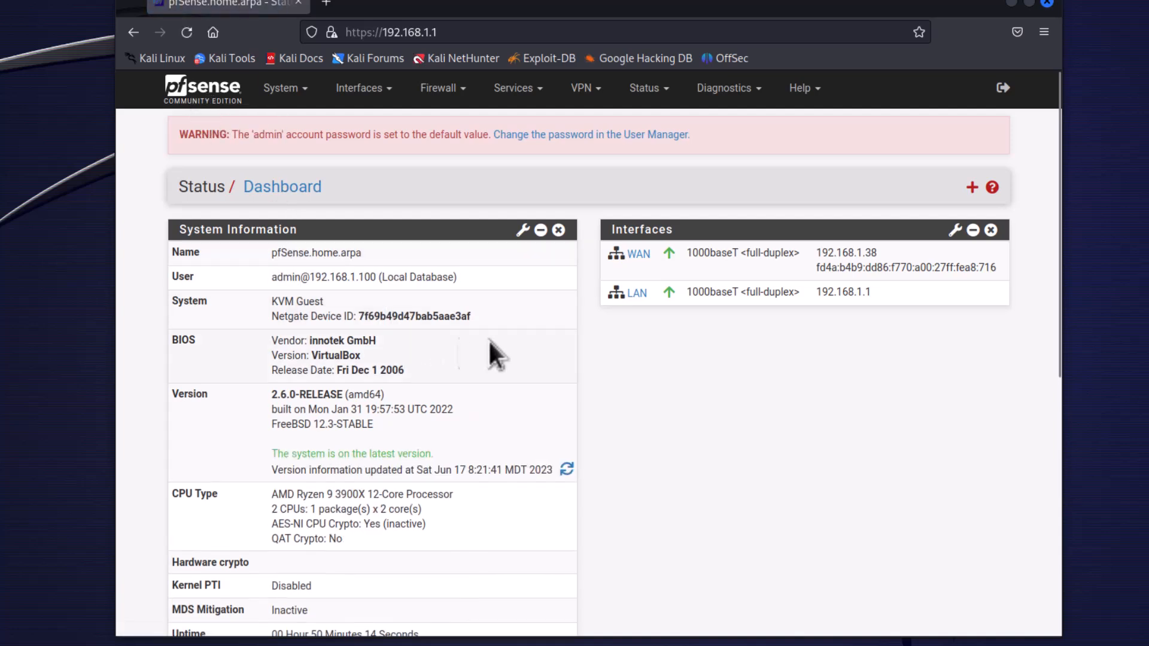
Open the admin account in the User Manager and enter a new password in the Password and Confirm Password fields.
click(598, 139)
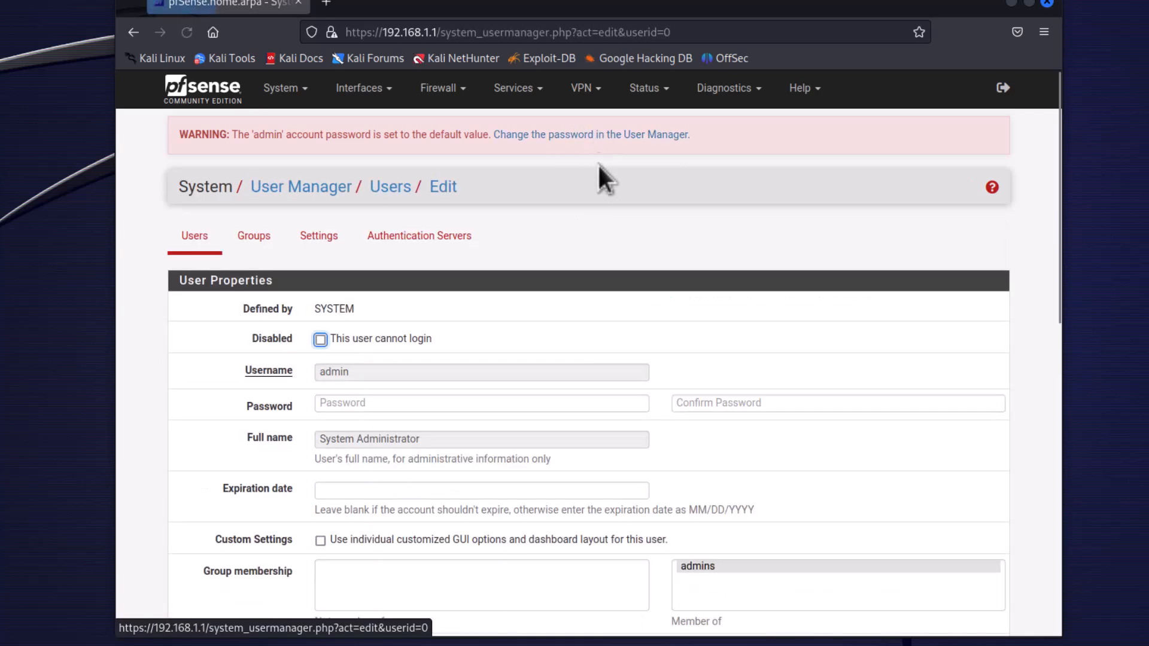
scroll(538, 328, down, 3)
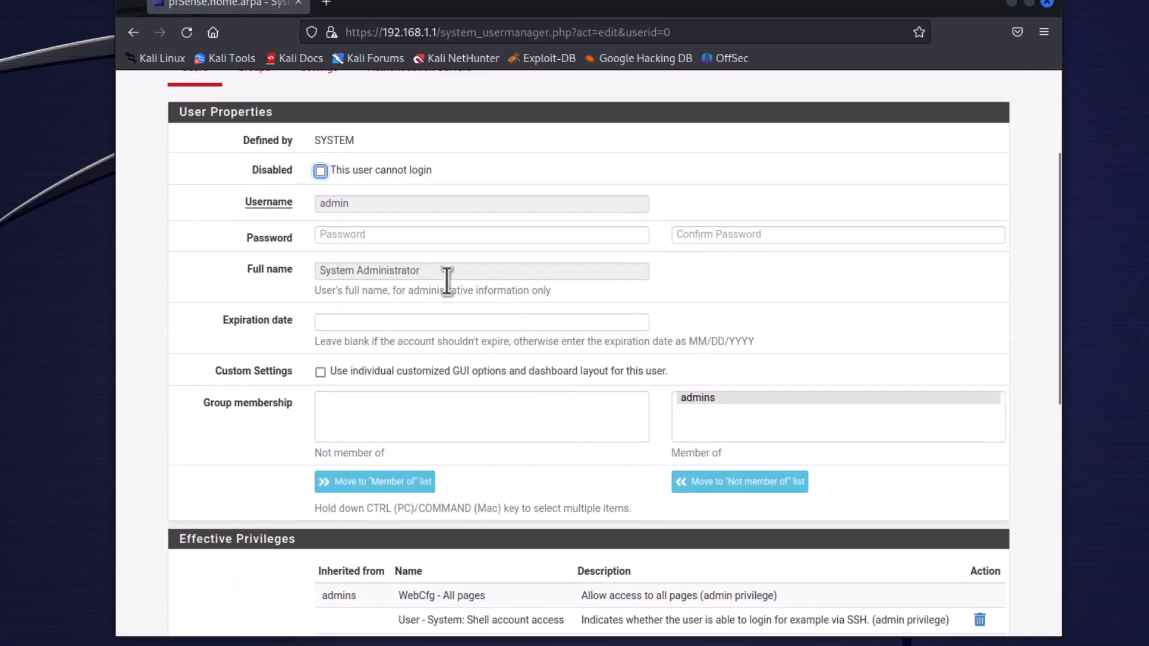
click(361, 235)
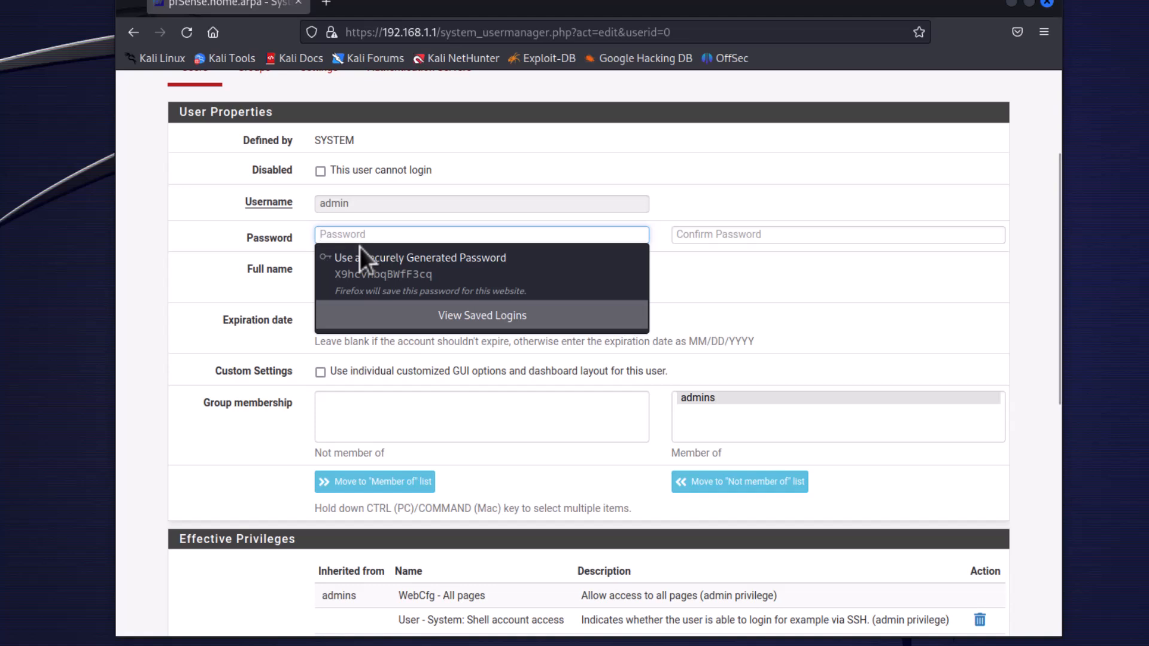
text(pa)
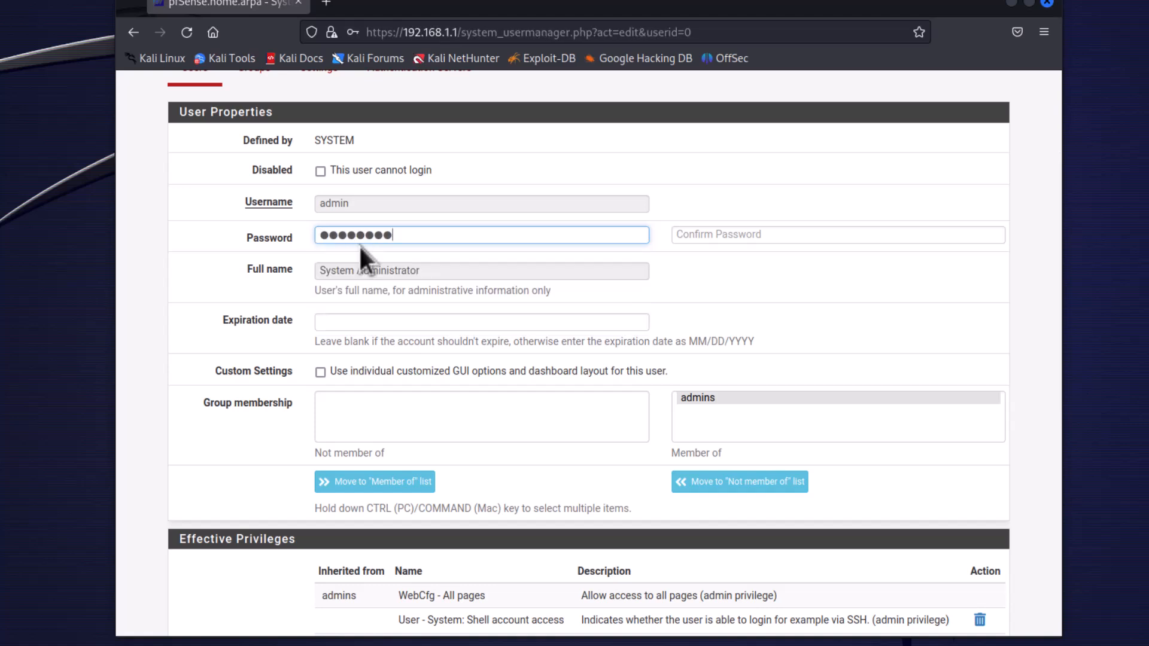
key(Tab)
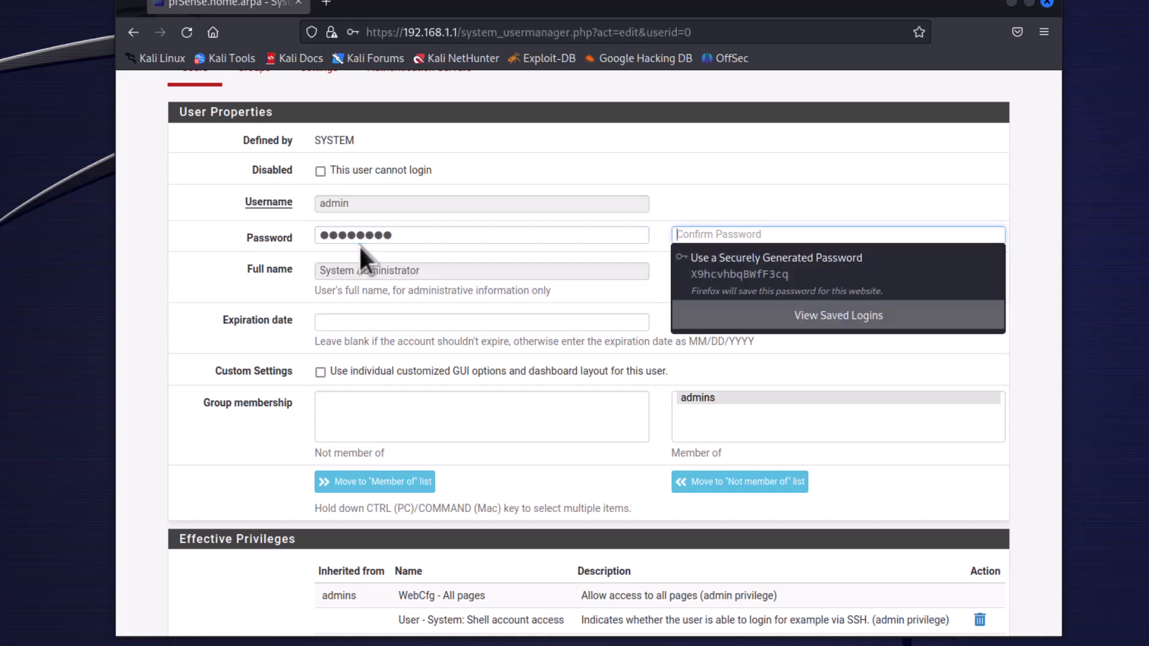
text(password)
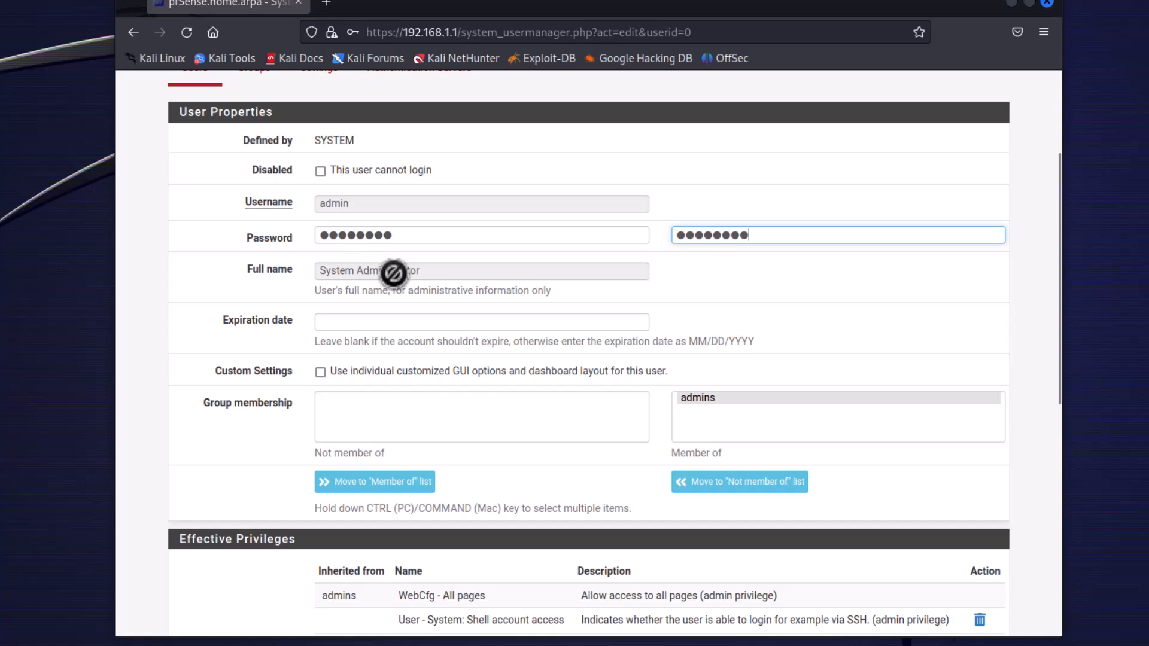
Save the admin account's changes, decline the browser's offer to store the password, and return to the dashboard.
scroll(888, 507, down, 8)
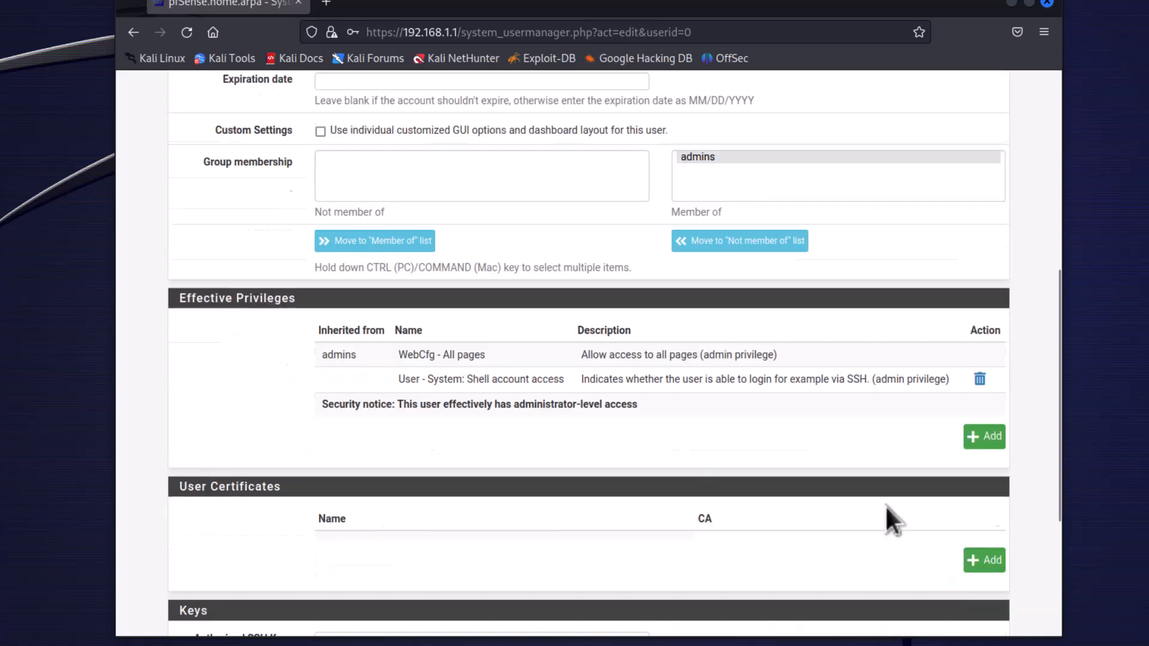
click(361, 563)
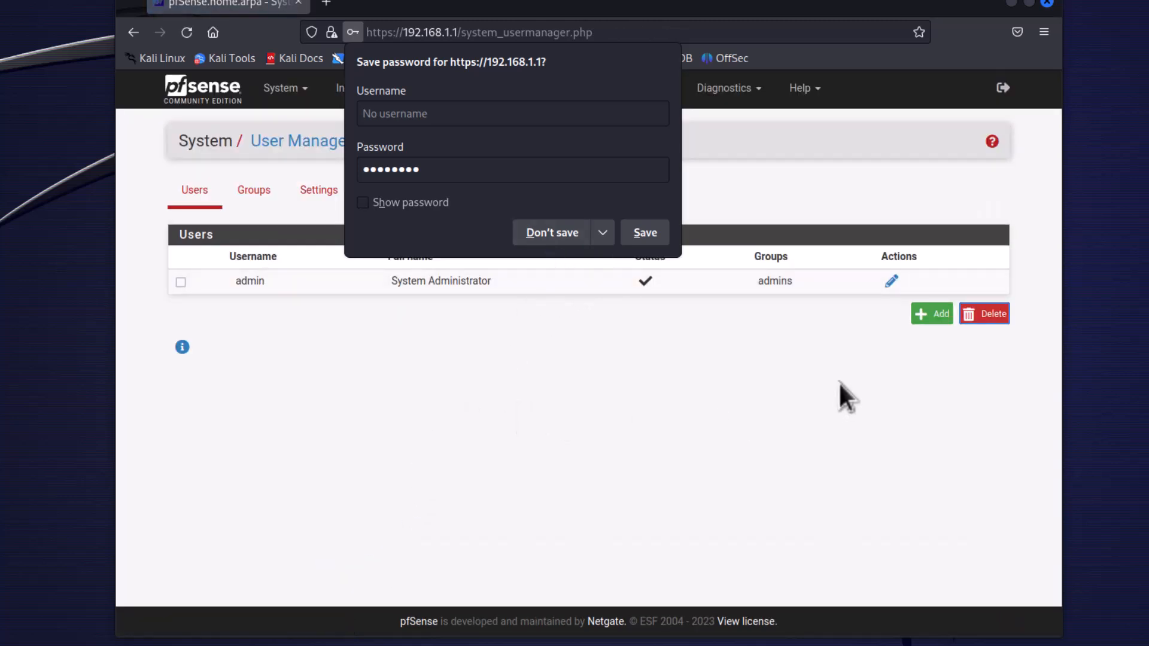
click(551, 233)
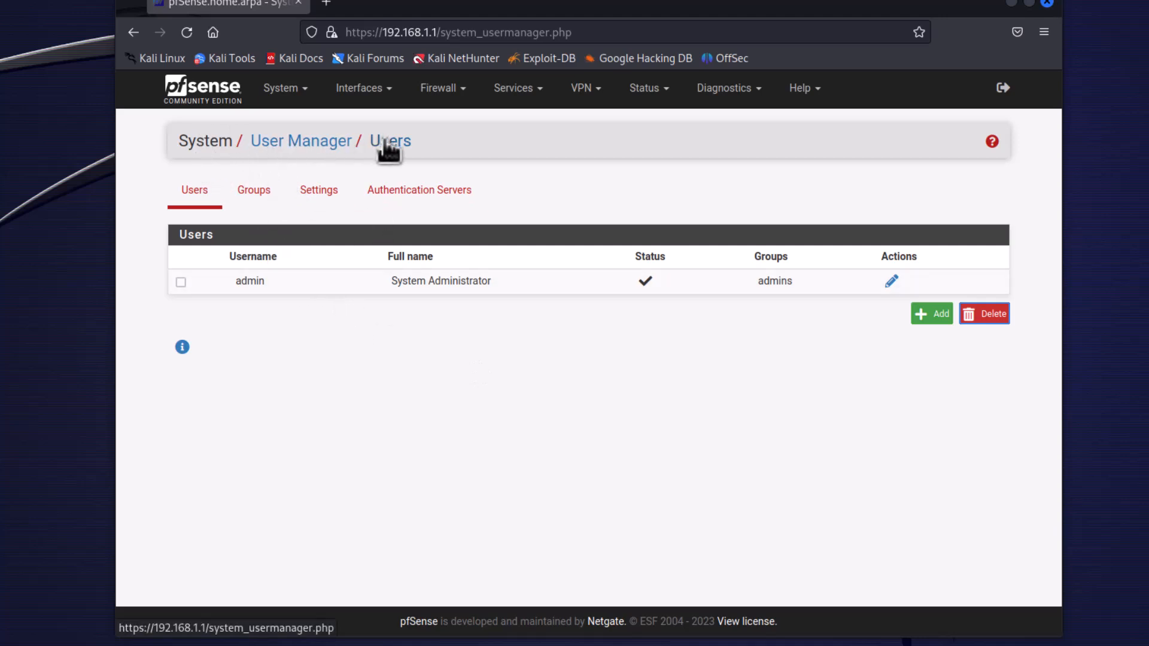
click(211, 92)
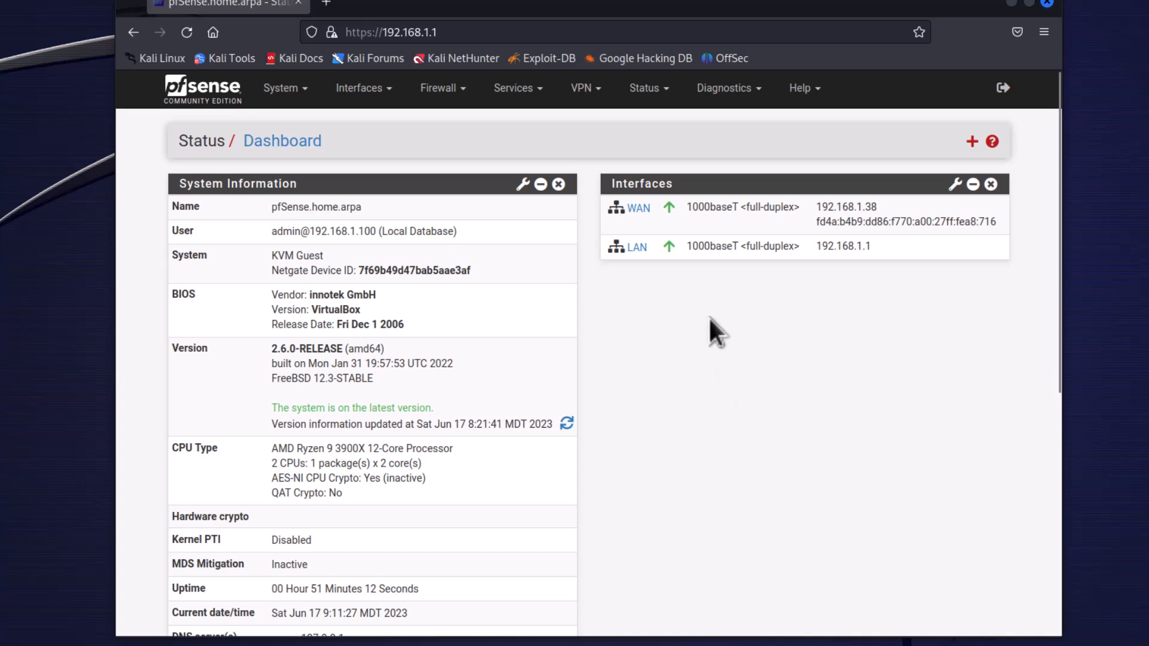
Test internet access by loading disney.com in a new browser tab, and close that tab.
click(326, 3)
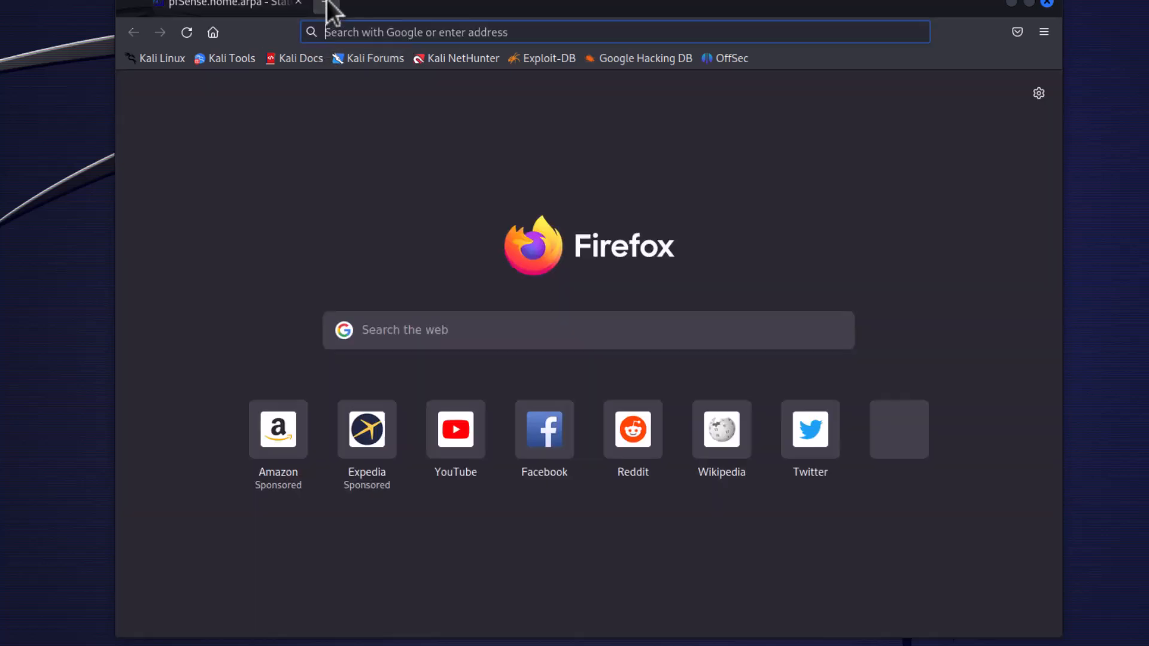
click(366, 33)
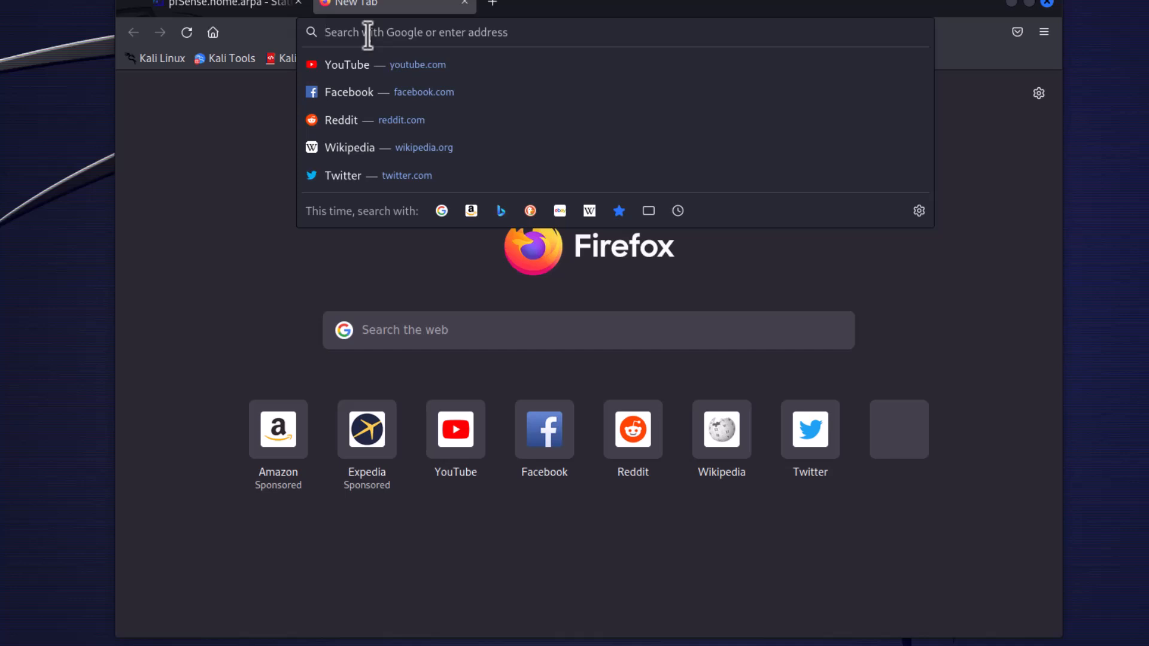
text(disney.com)
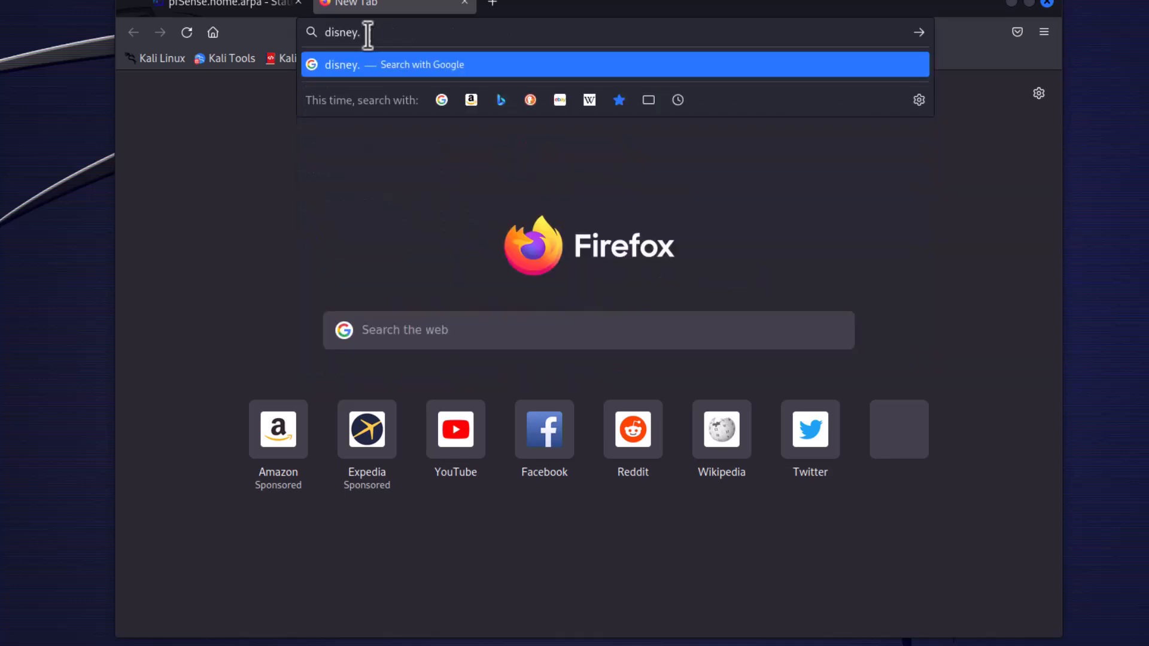
key(Return)
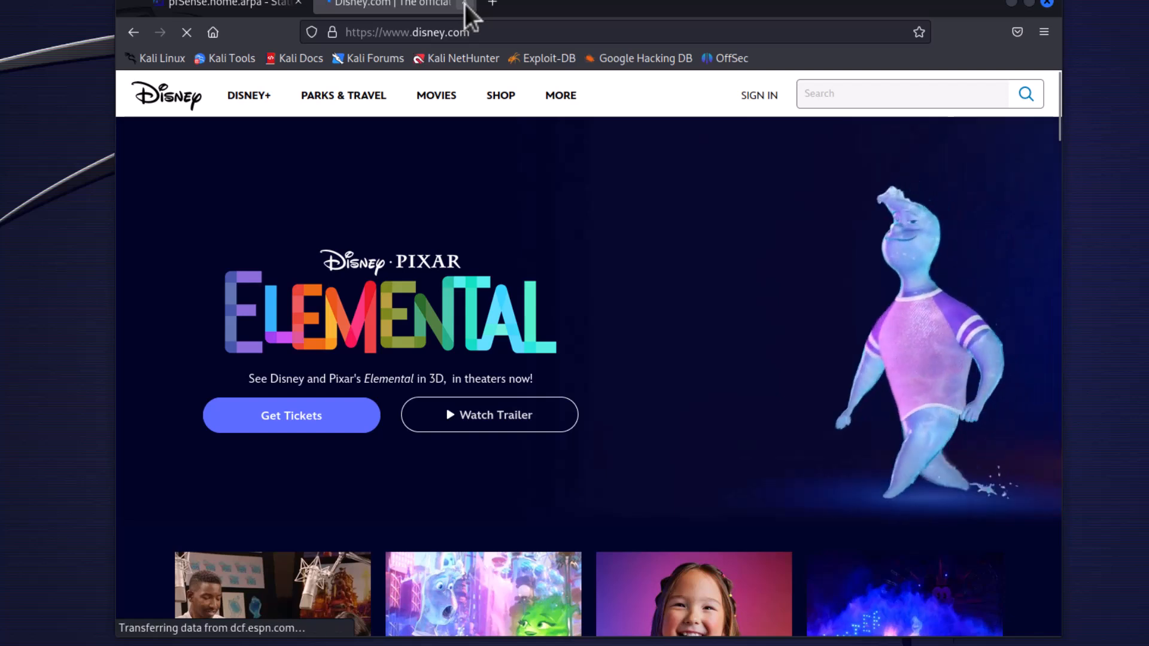
click(464, 3)
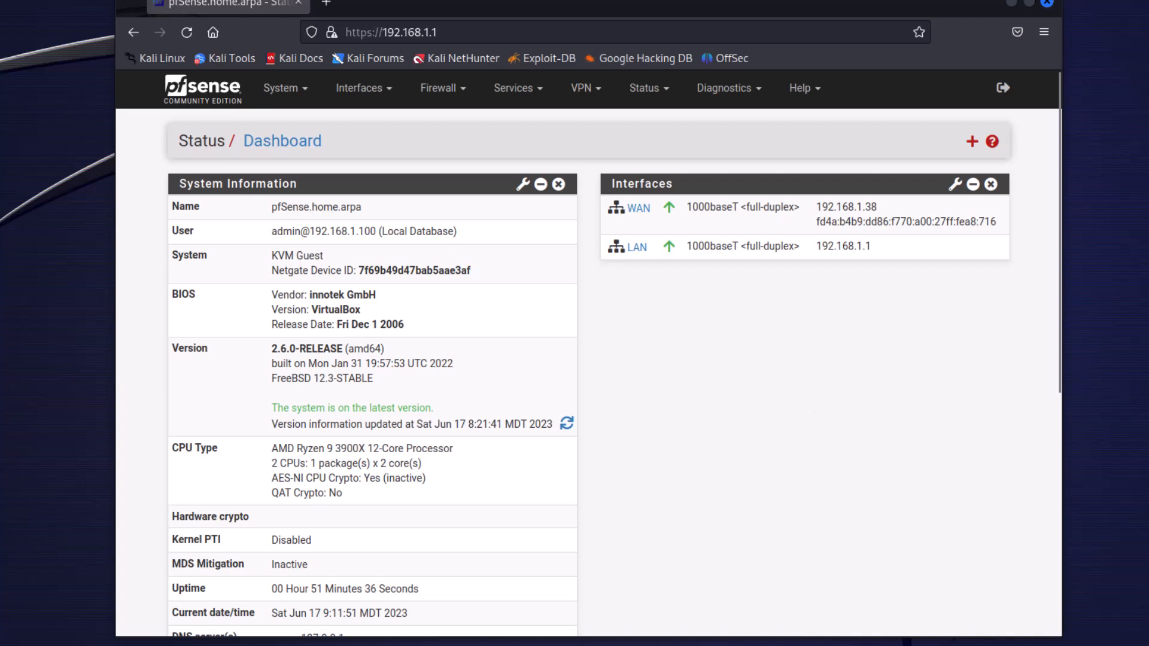
Add the available em2 network port as a new interface in the interface assignments.
click(1077, 643)
click(390, 90)
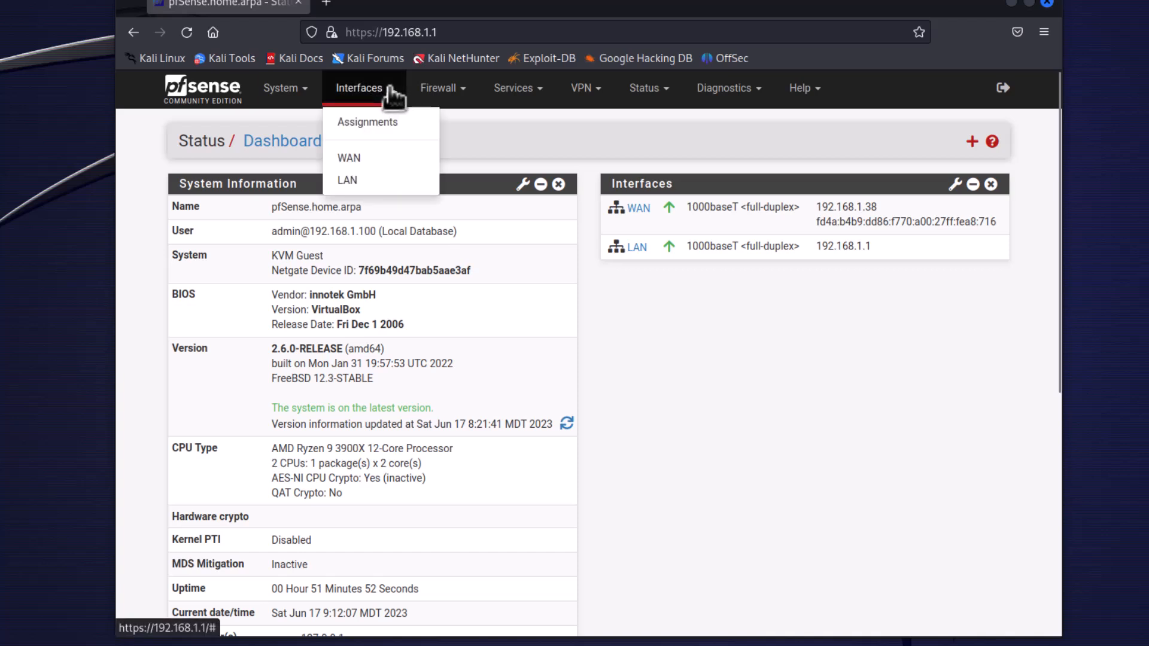
click(367, 121)
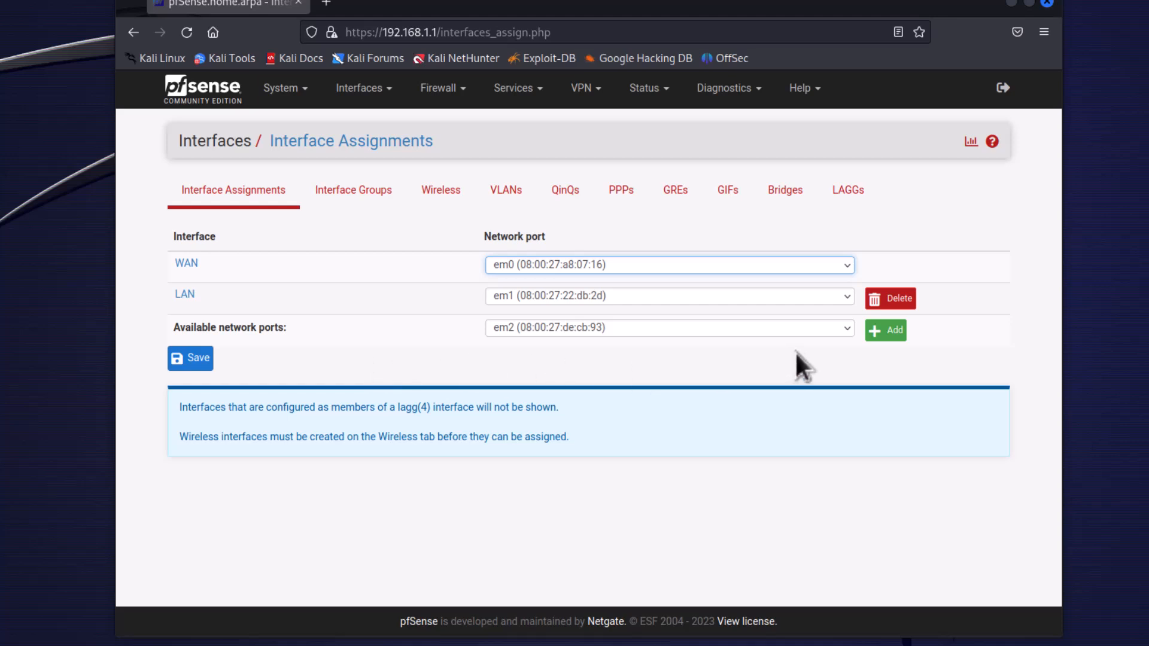
click(894, 333)
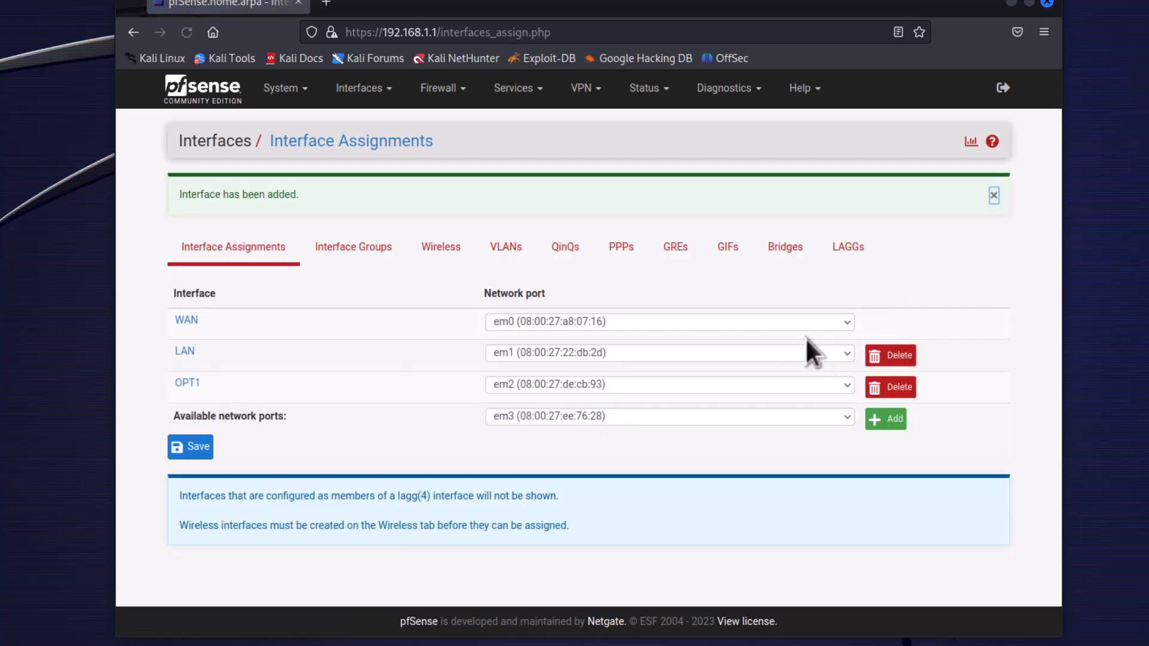
Enable the OPT1 interface, set its description to DMZ and its IPv4 configuration type to DHCP.
click(188, 388)
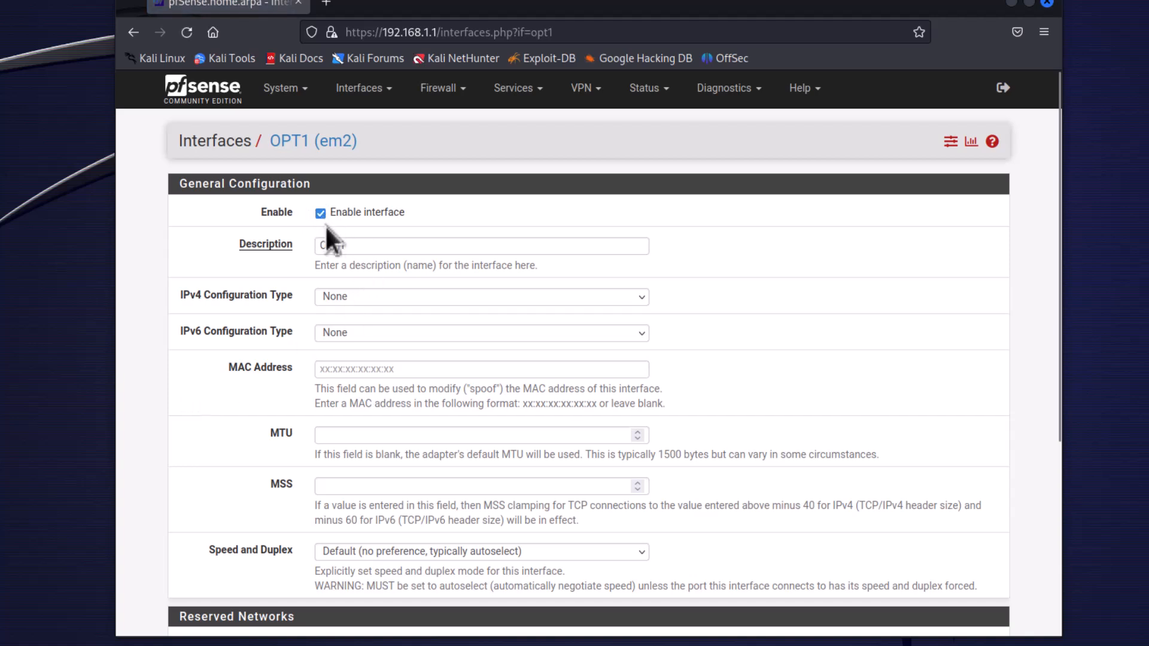
double_click(359, 247)
text(DMZ)
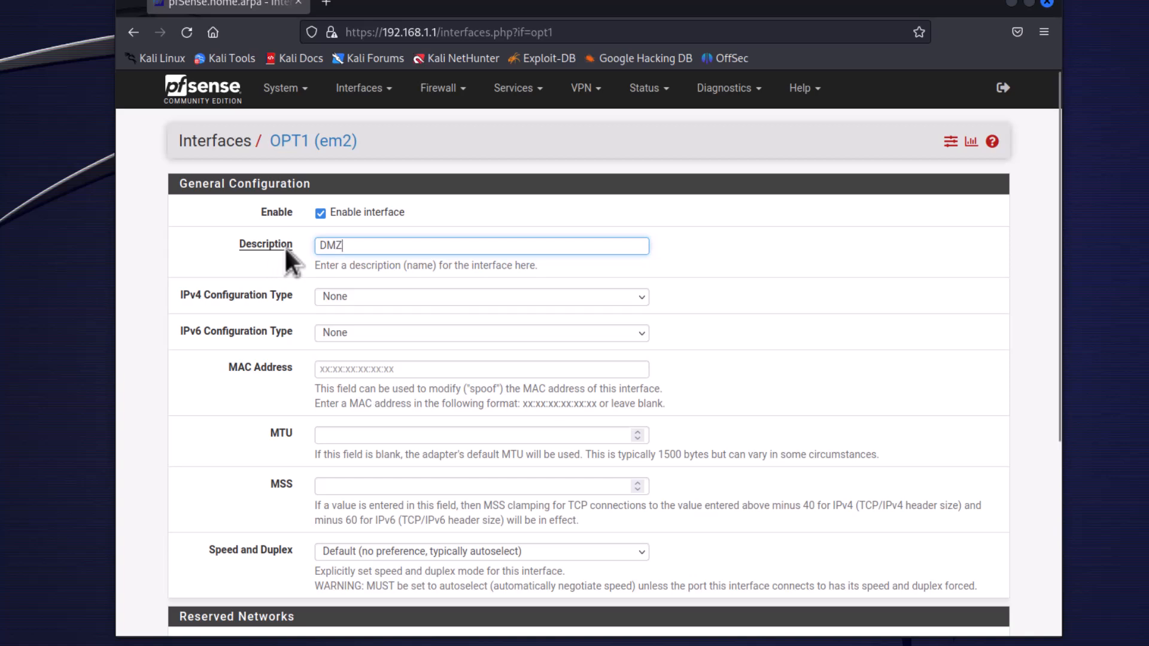
click(382, 298)
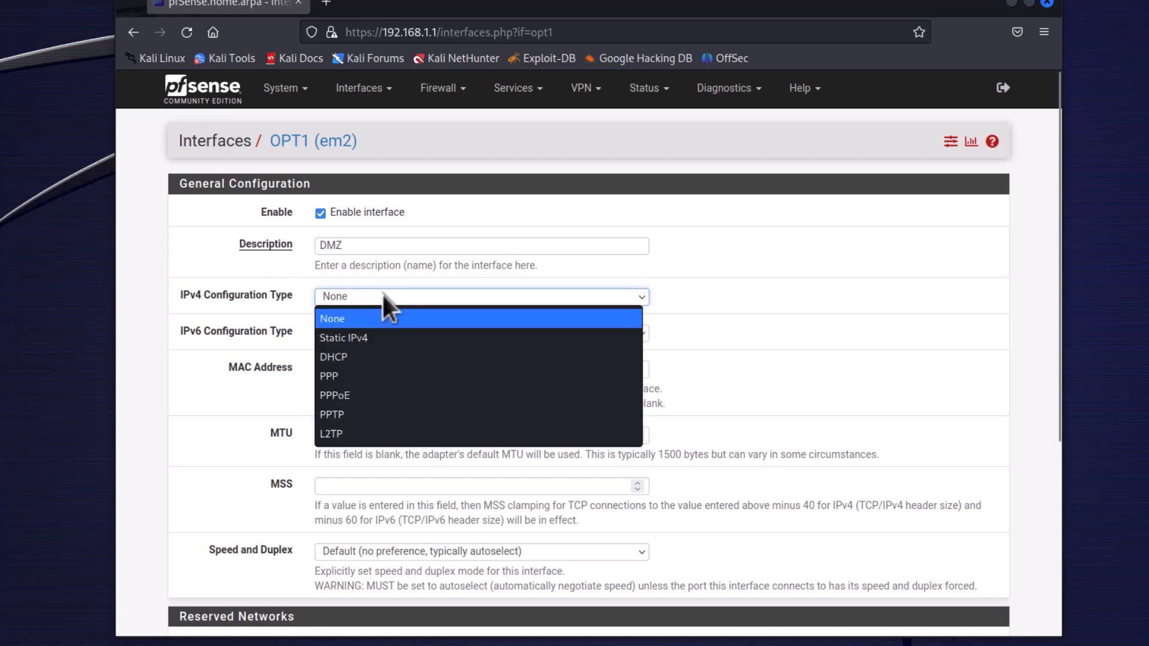
click(375, 356)
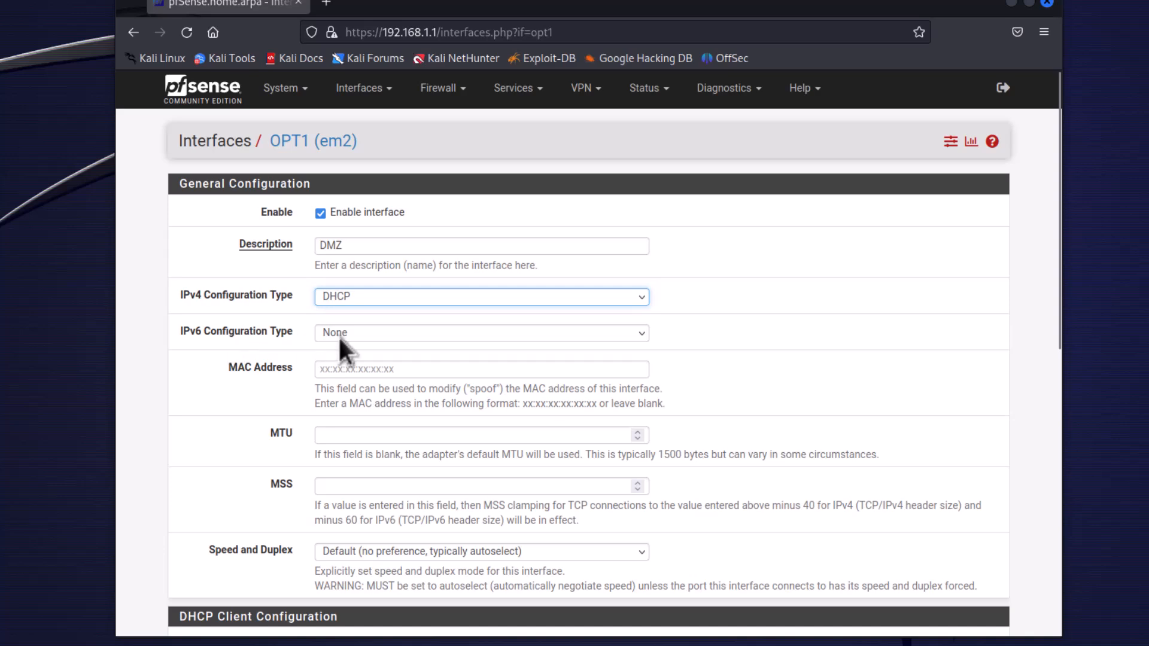
Save the DMZ interface configuration with the remaining options at their defaults, and apply the changes.
scroll(150, 384, down, 2)
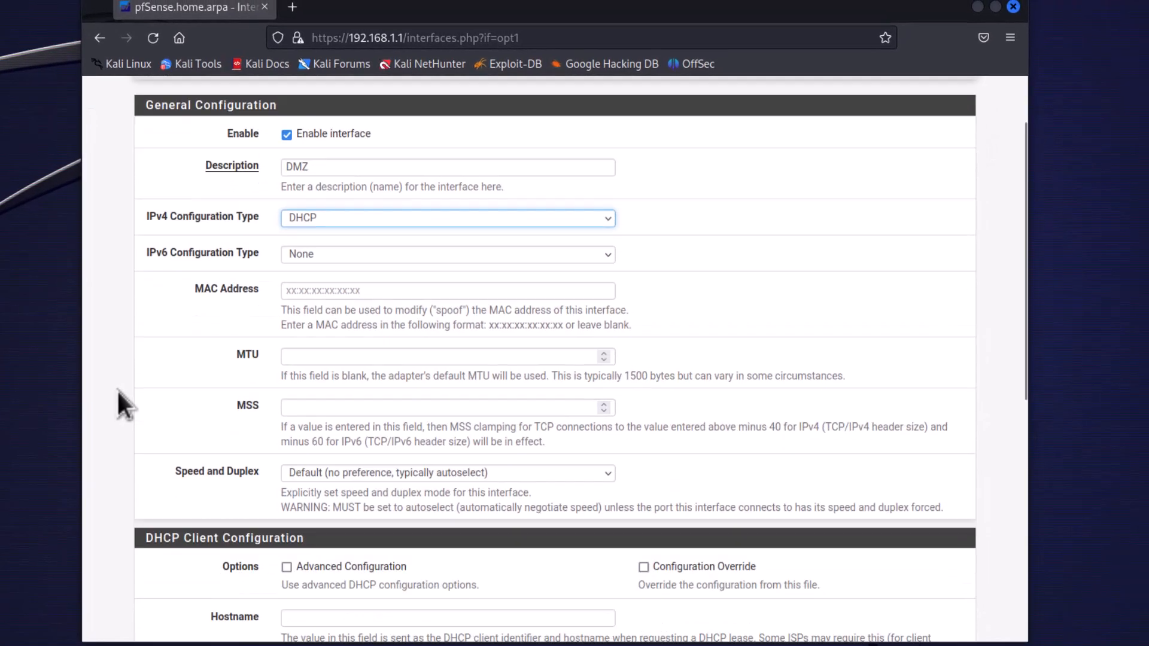
scroll(119, 393, down, 4)
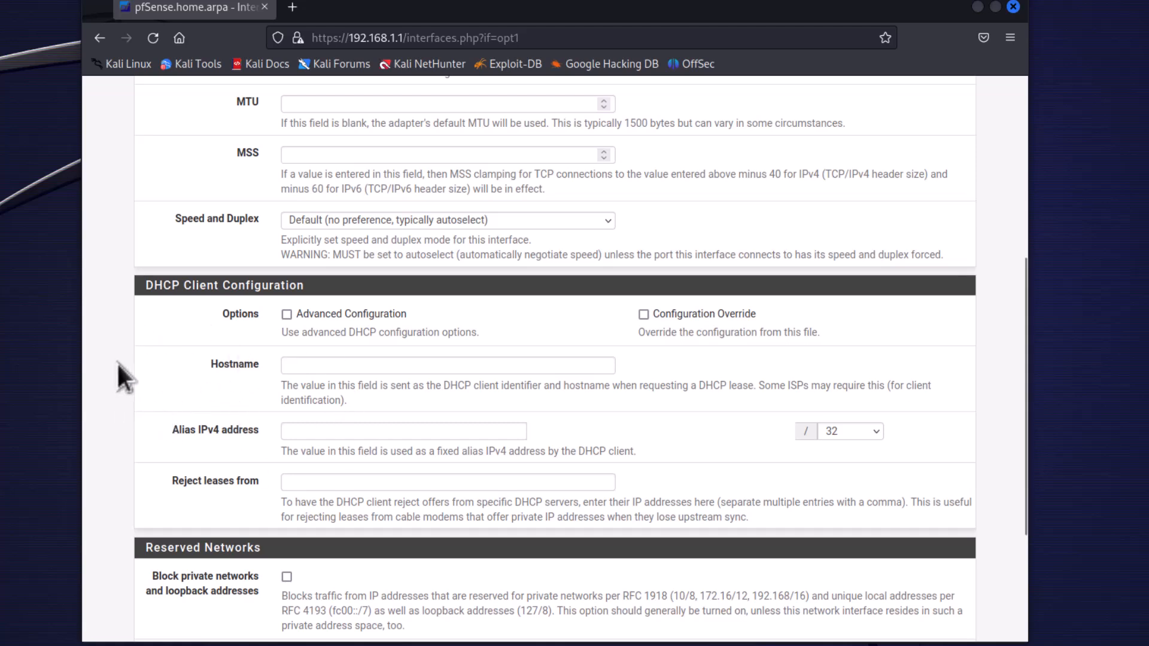
scroll(120, 371, down, 3)
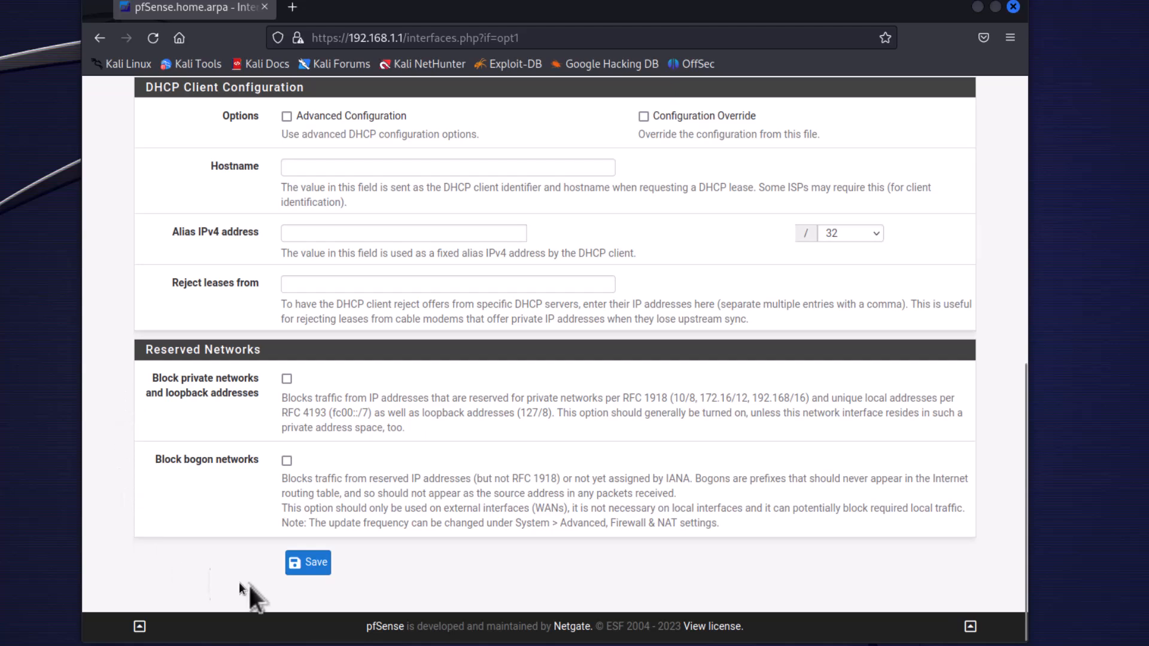
click(316, 564)
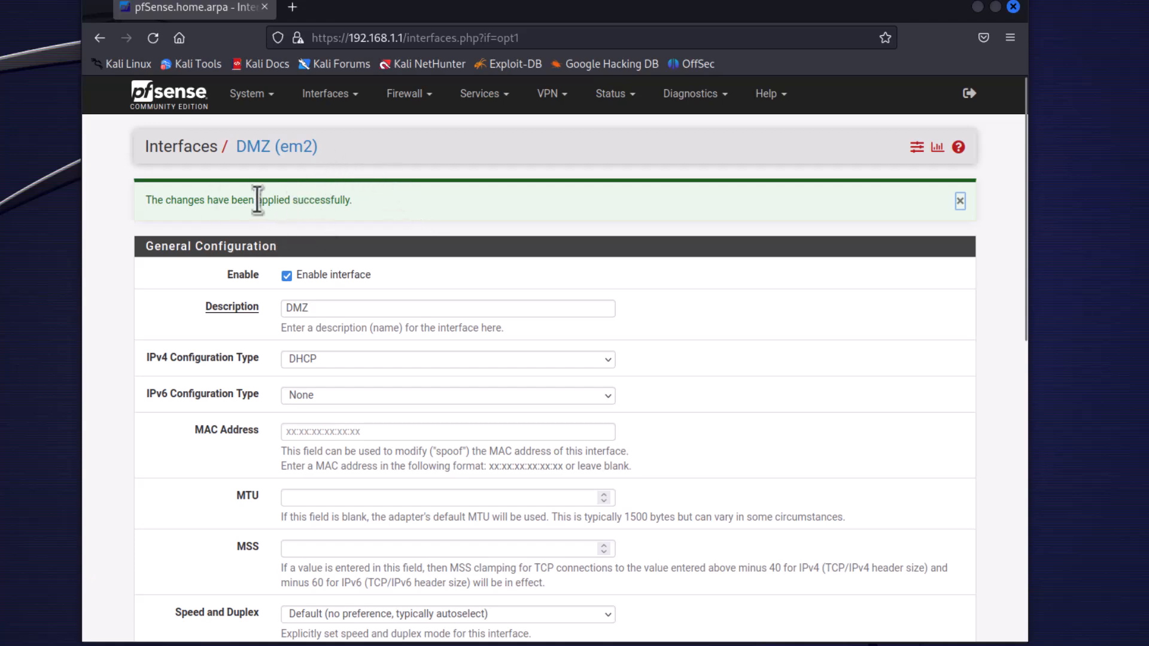
scroll(148, 386, down, 5)
scroll(149, 386, up, 5)
Return to the interface assignments and add the available em3 network port as a new interface.
click(354, 95)
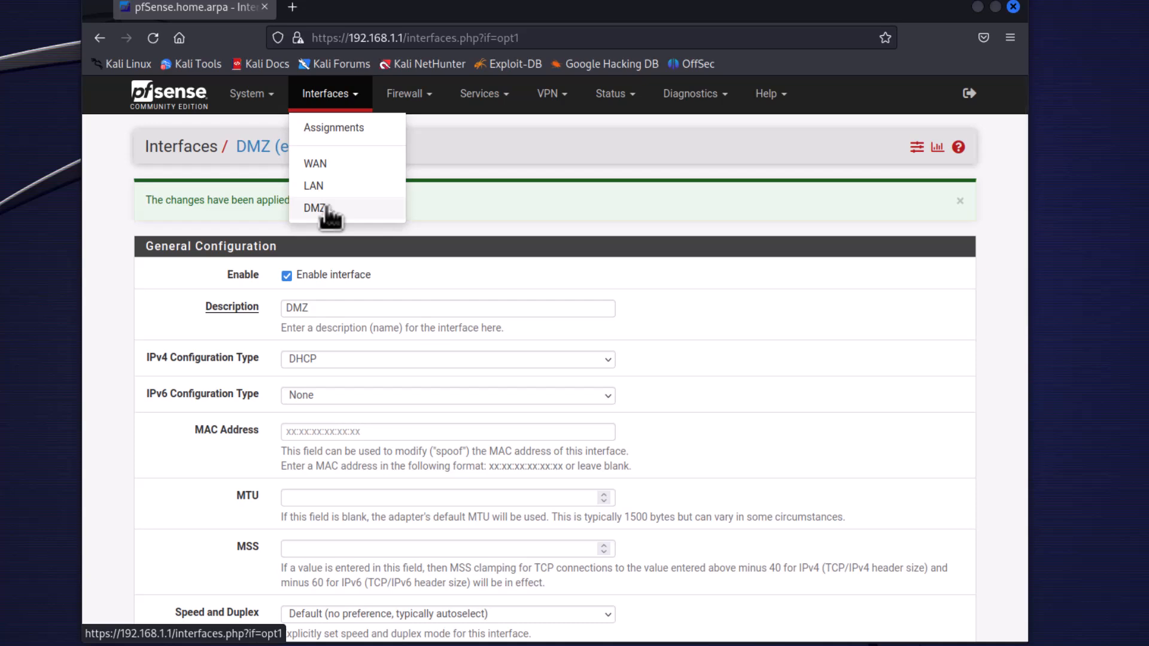
click(347, 123)
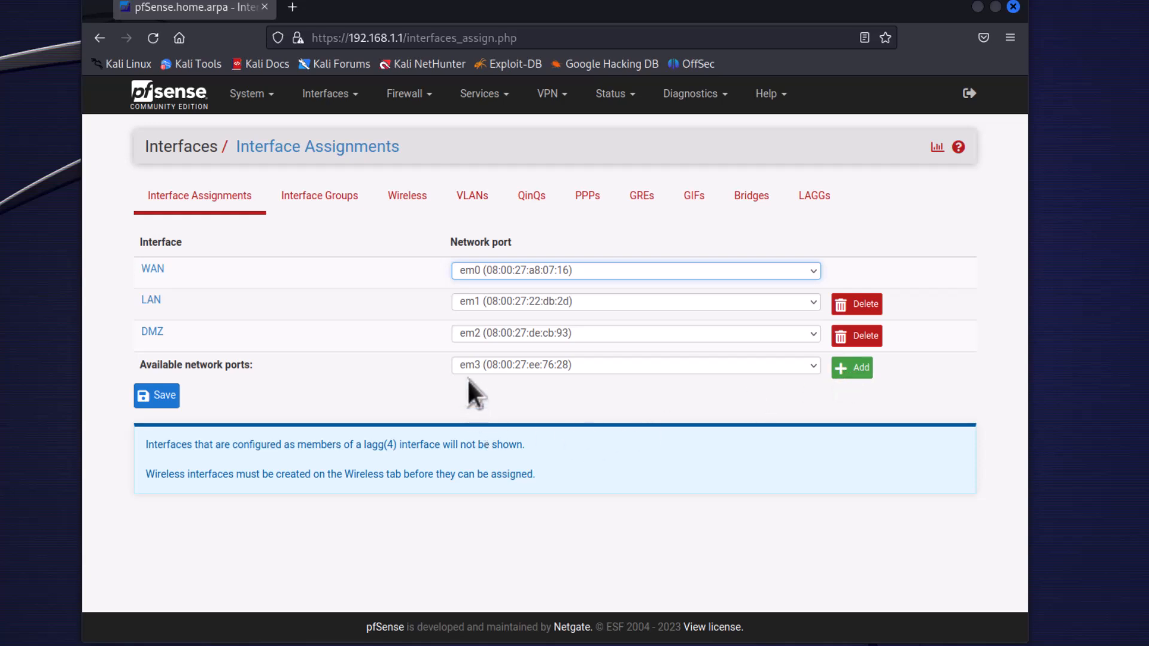
click(857, 369)
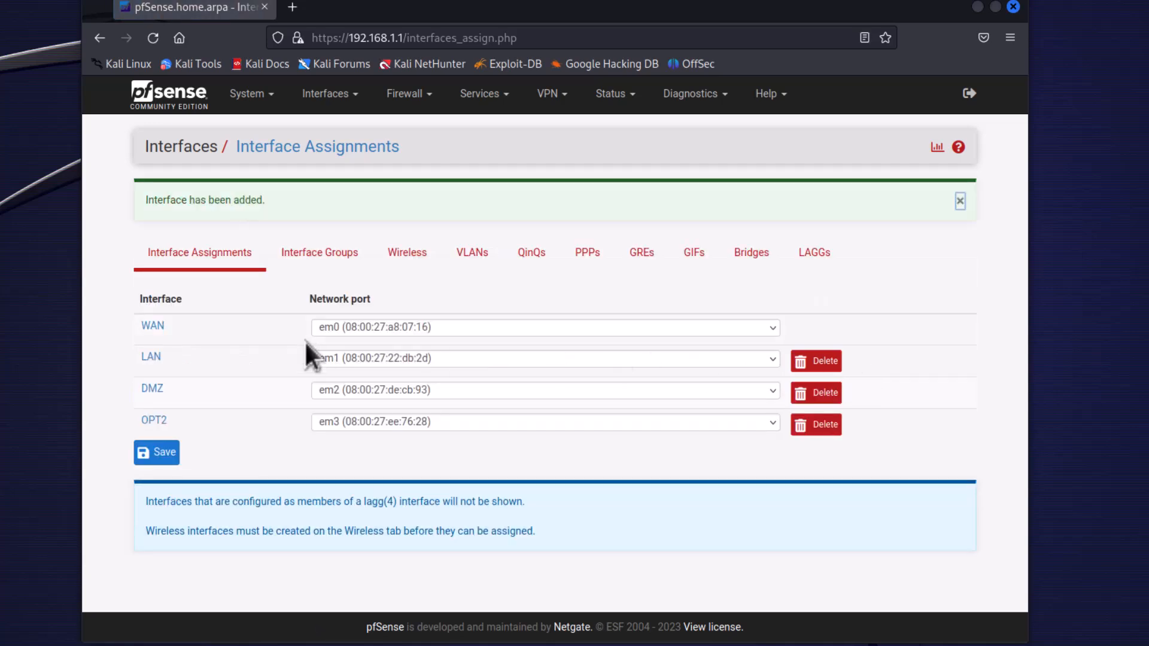
Enable the OPT2 interface, set its description to Honeypot and its IPv4 configuration type to DHCP.
click(154, 421)
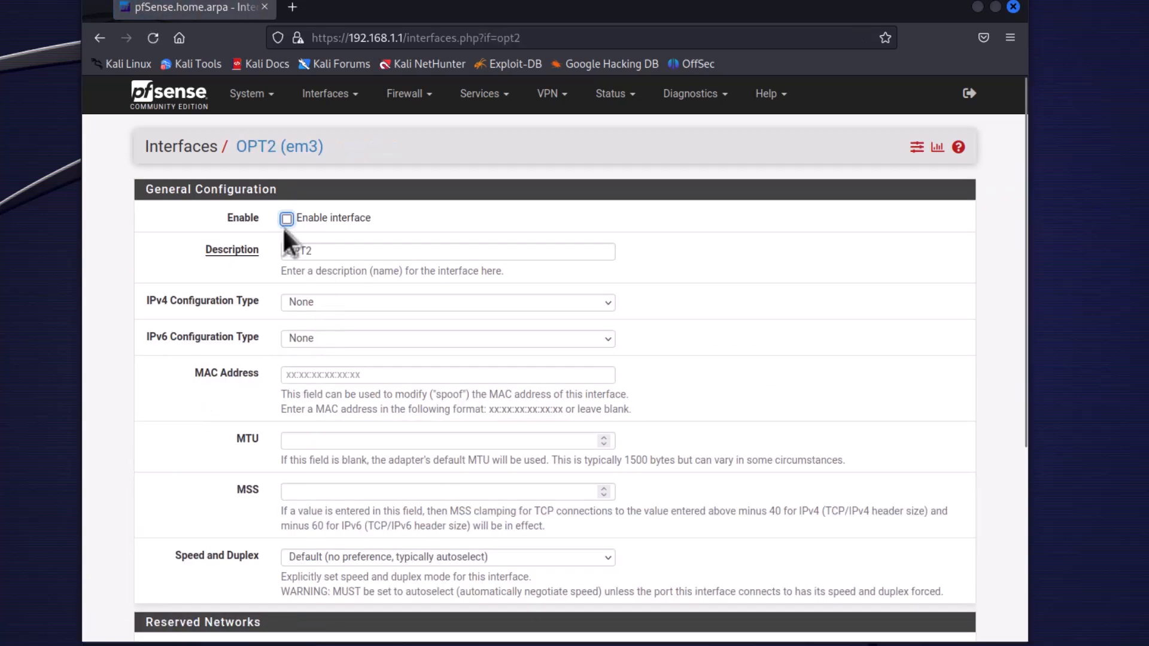
double_click(315, 250)
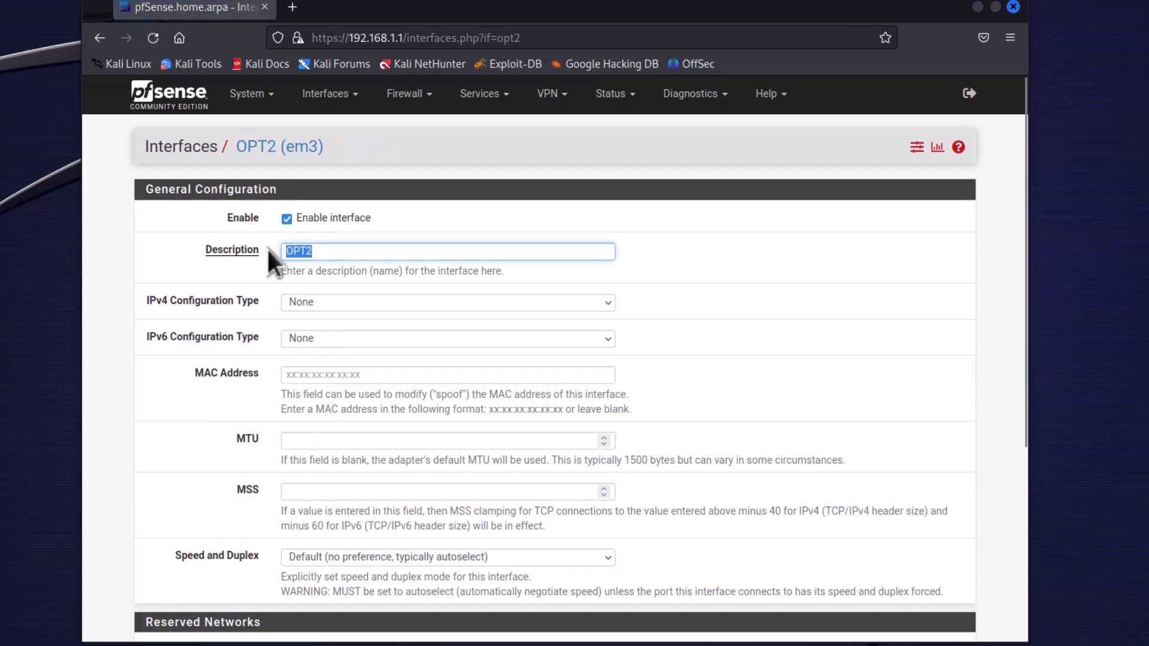
text(Honeypot)
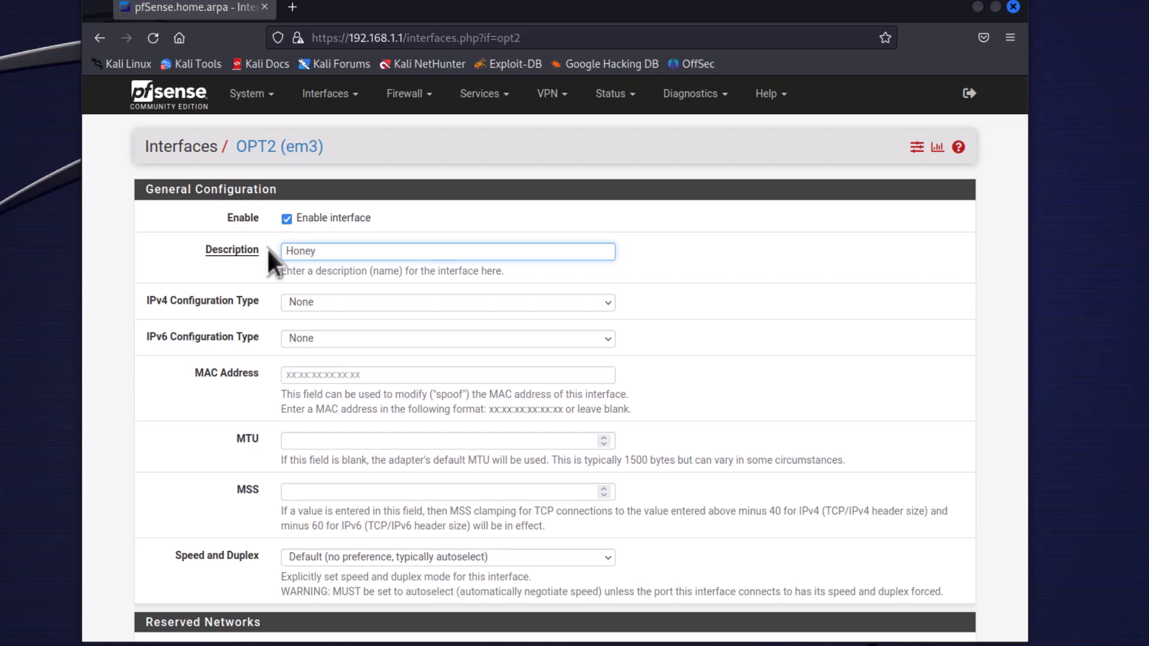
click(298, 301)
click(311, 359)
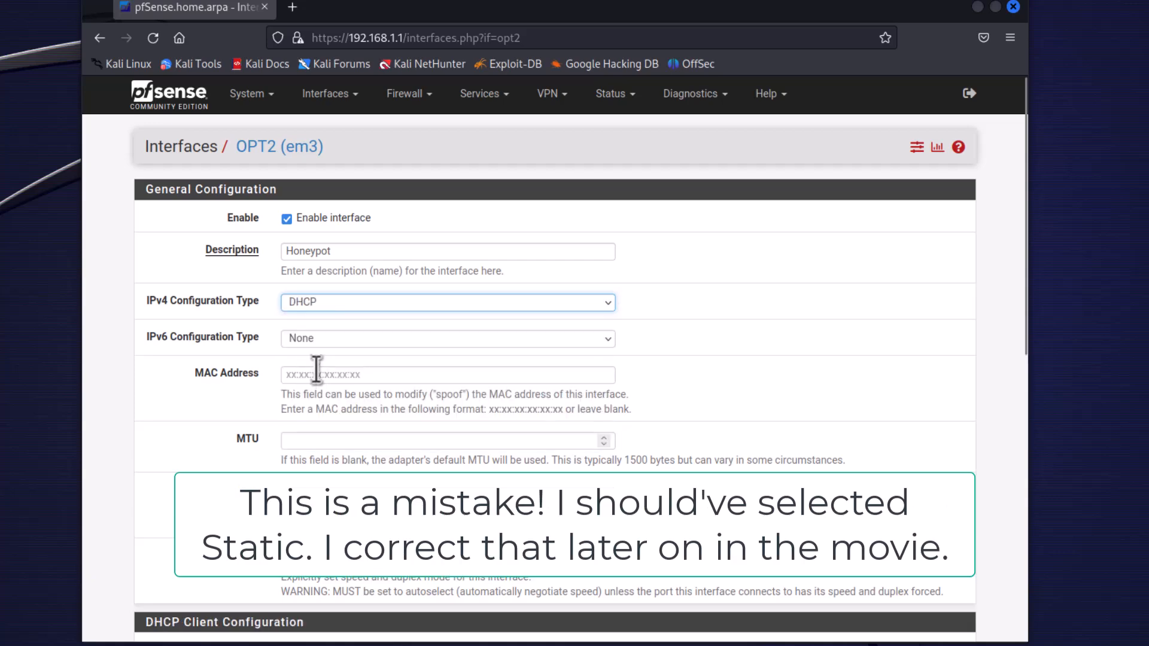
Save the Honeypot interface configuration and apply the changes.
scroll(144, 455, down, 7)
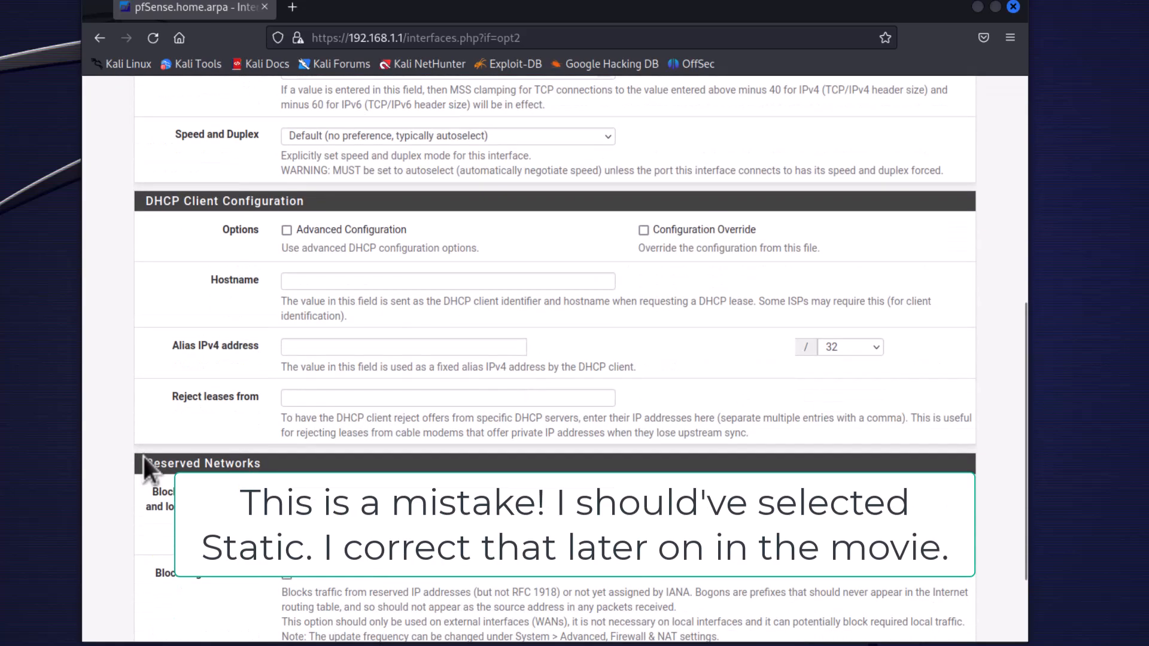
scroll(144, 457, down, 3)
click(320, 583)
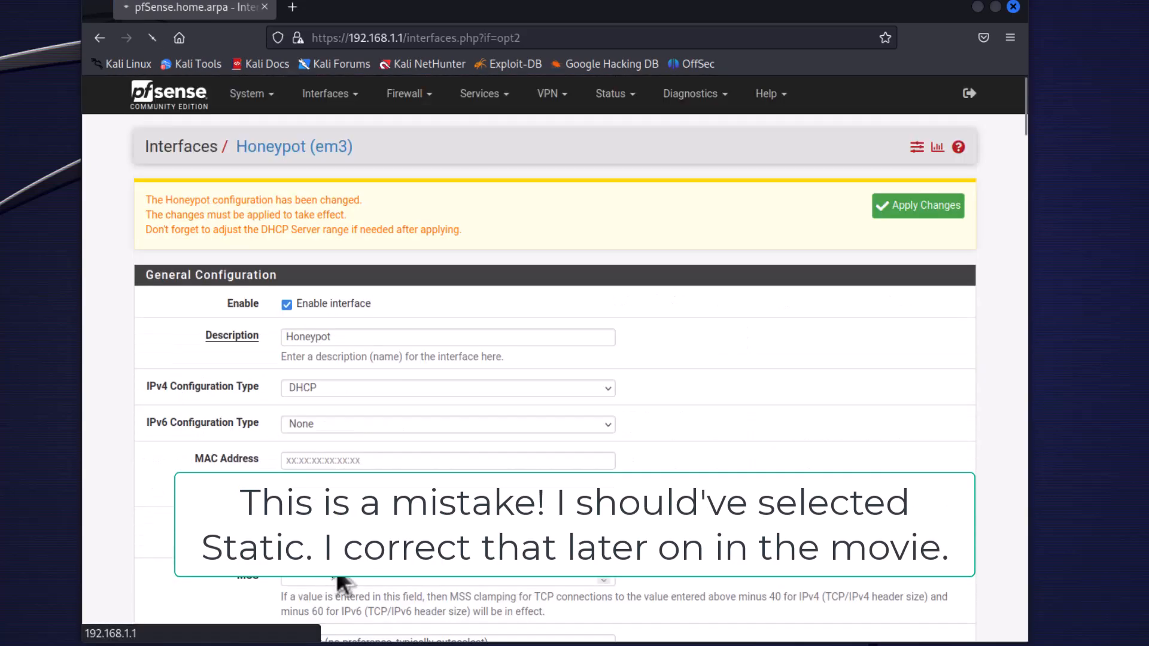
click(908, 211)
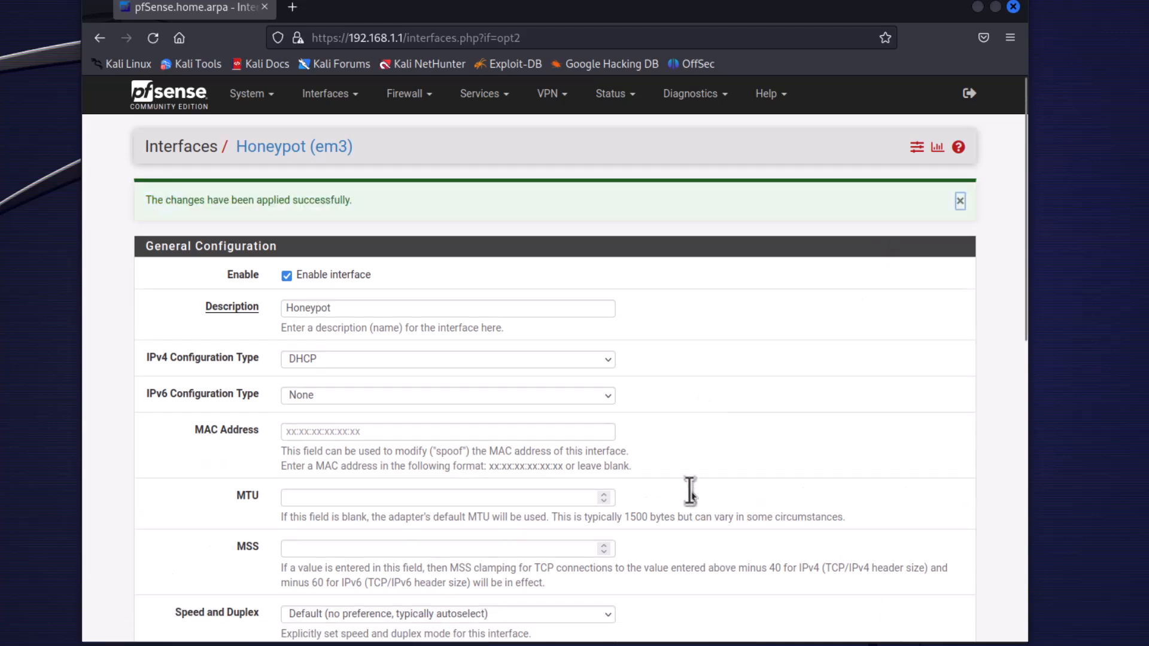
Check the list of configured interfaces and open the DHCP Server settings for LAN.
click(338, 101)
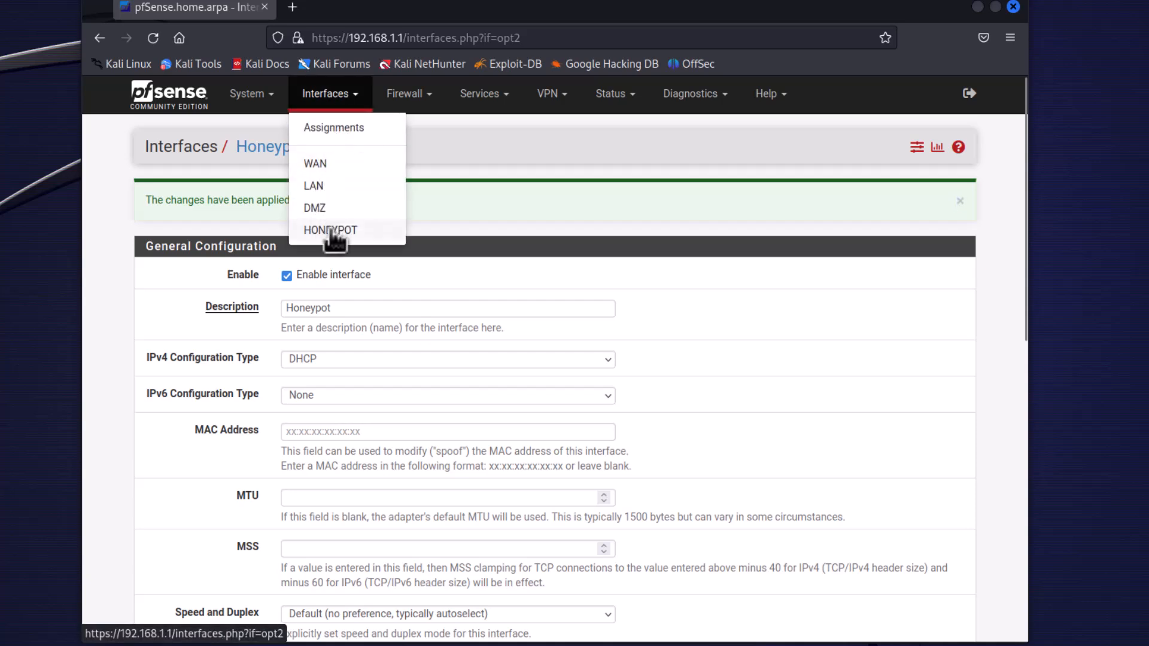
click(516, 121)
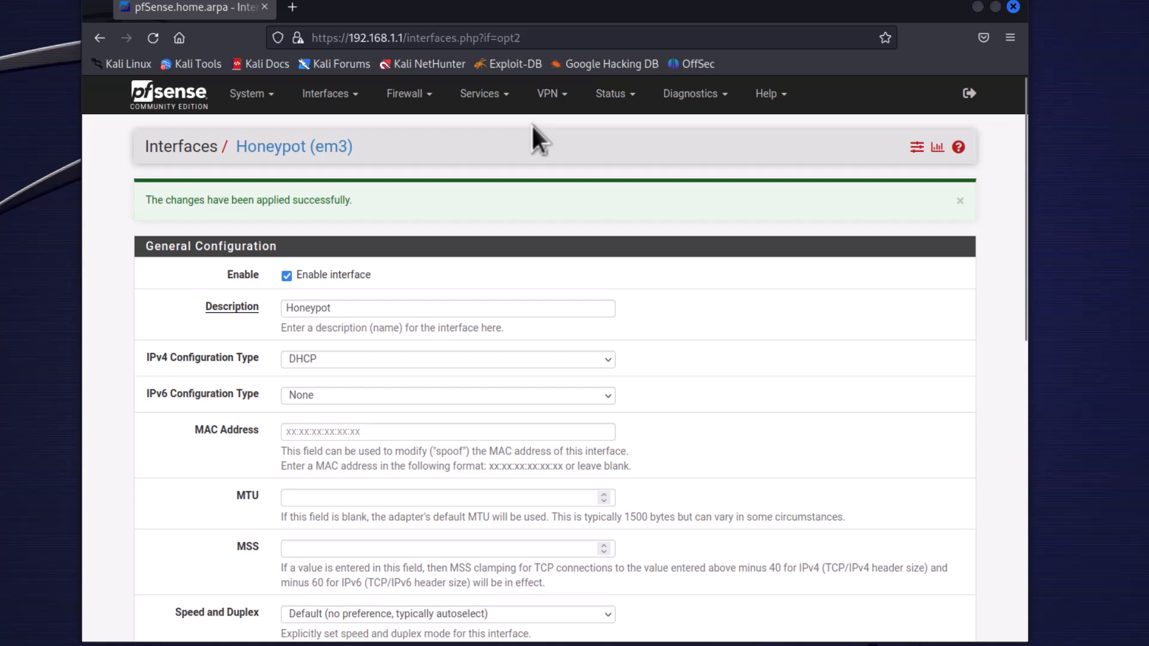
click(504, 100)
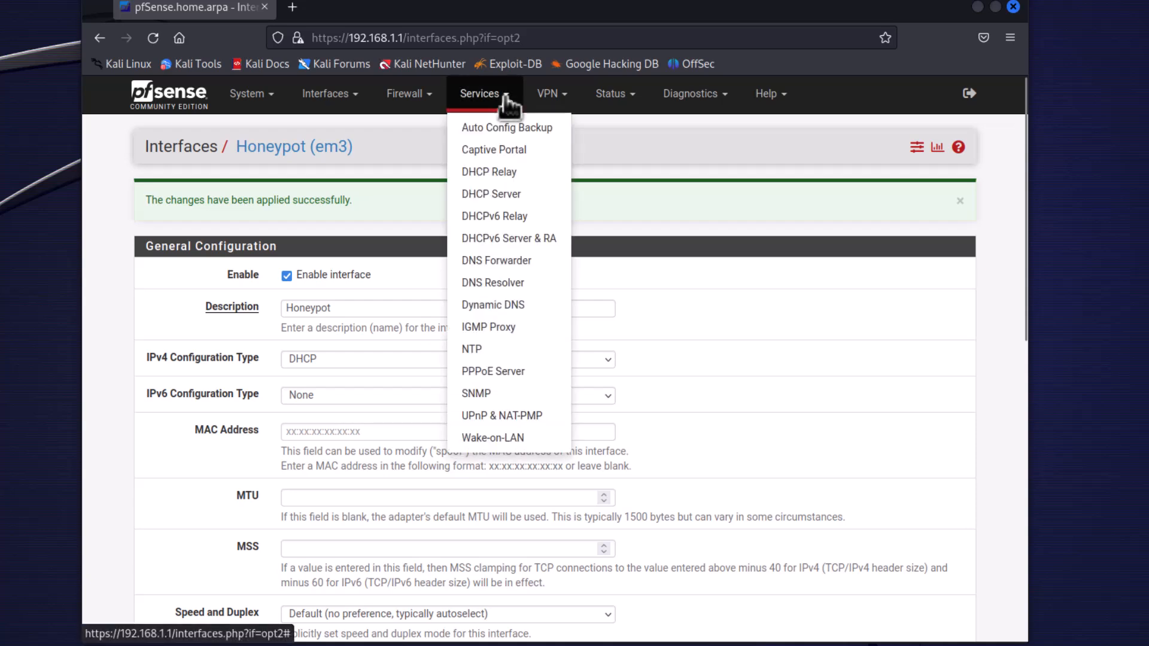
click(488, 193)
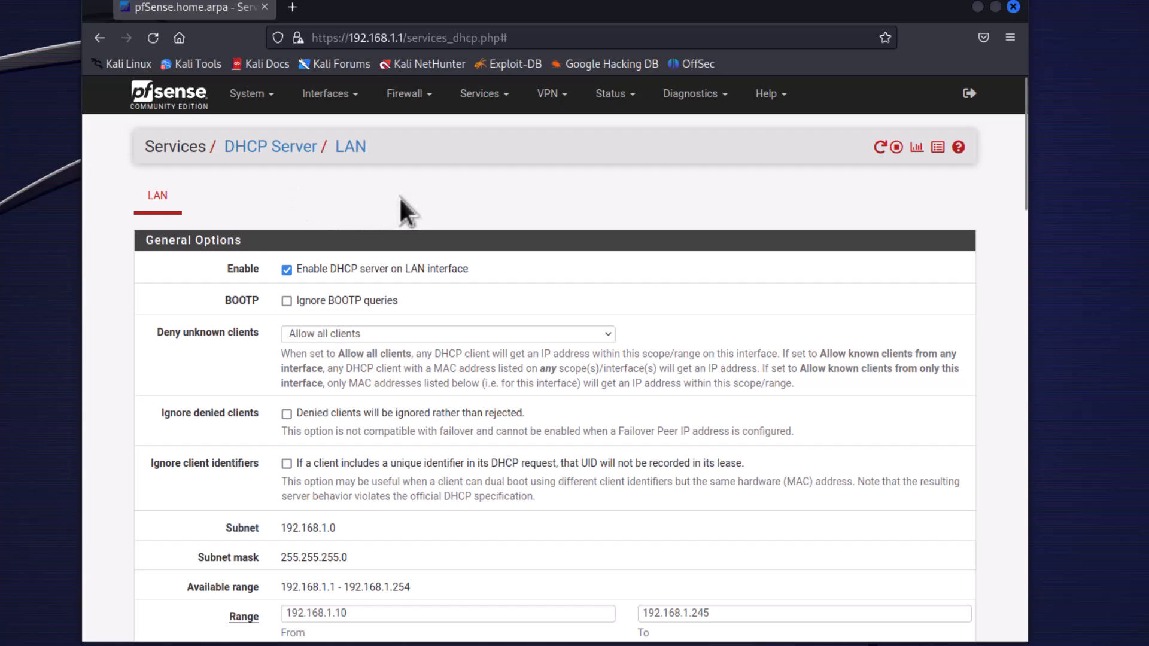
Check the pfSense console's interface list and power off the Kali Linux virtual machine.
mouse_move(937, 643)
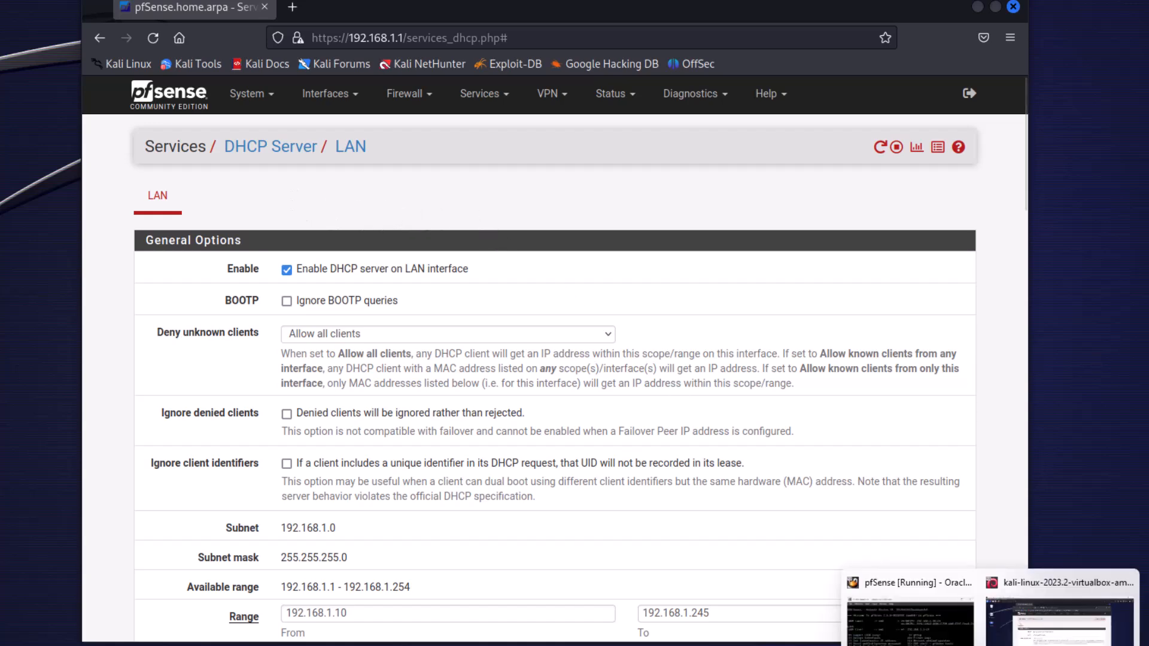
click(924, 609)
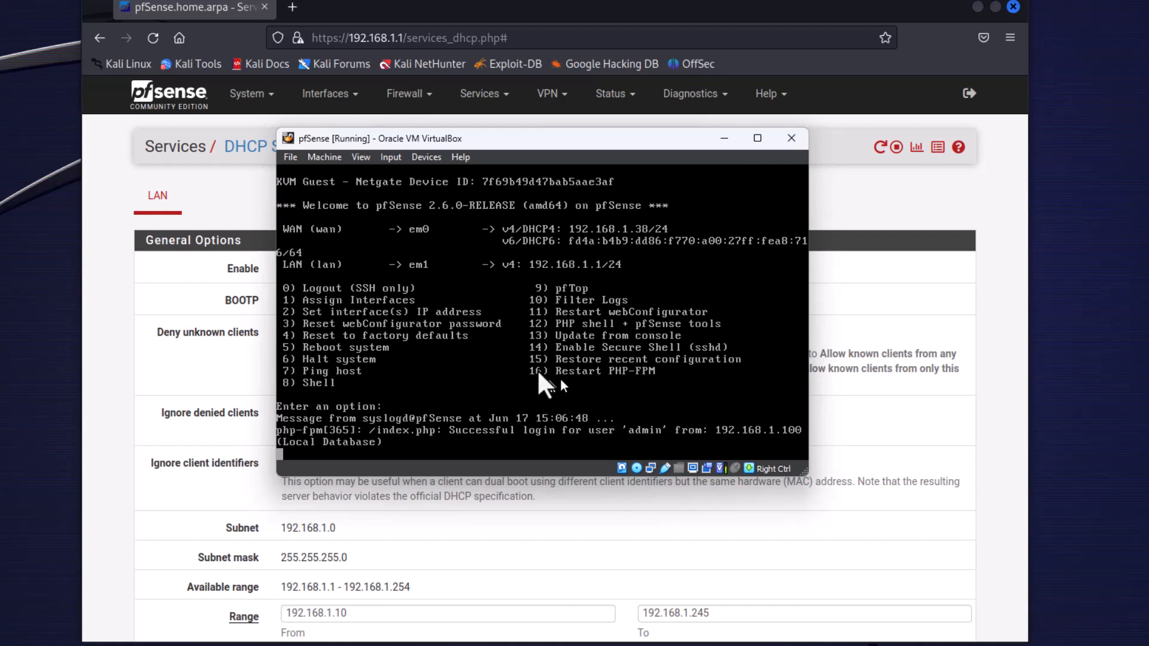
click(101, 1)
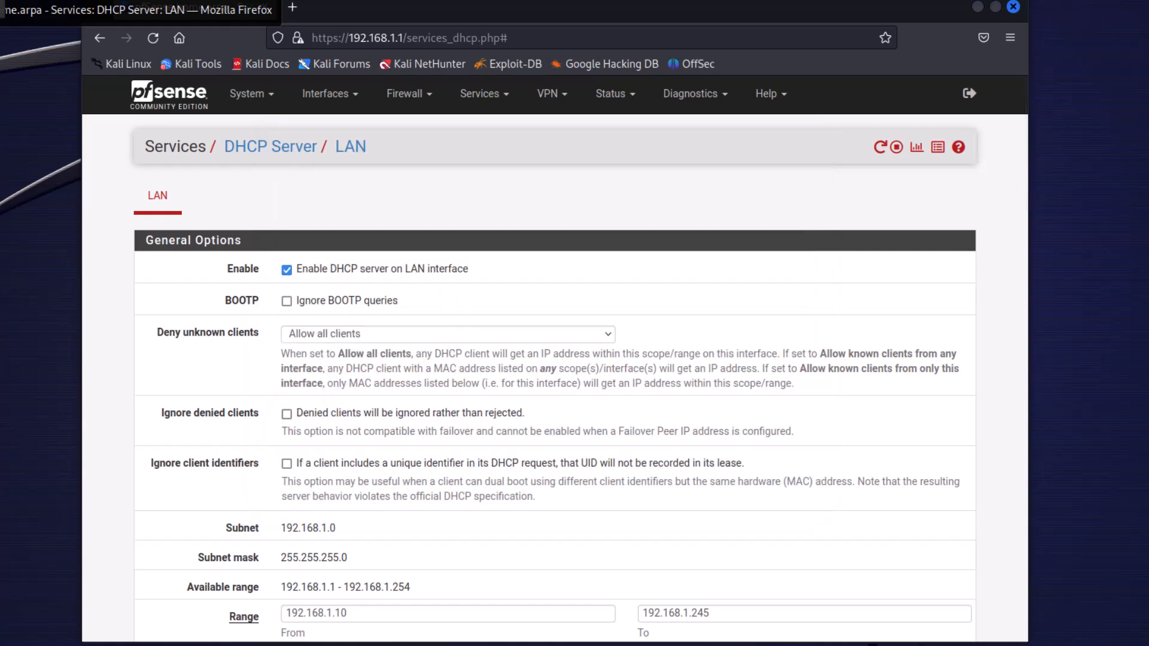
key(ctrl+q)
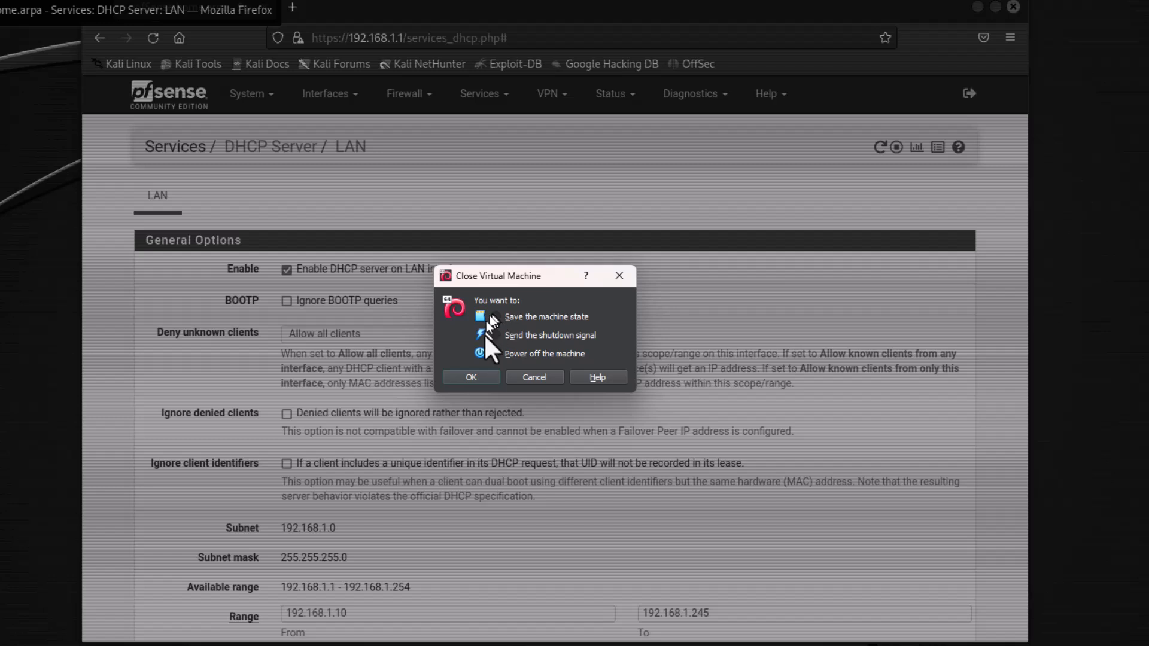
click(471, 377)
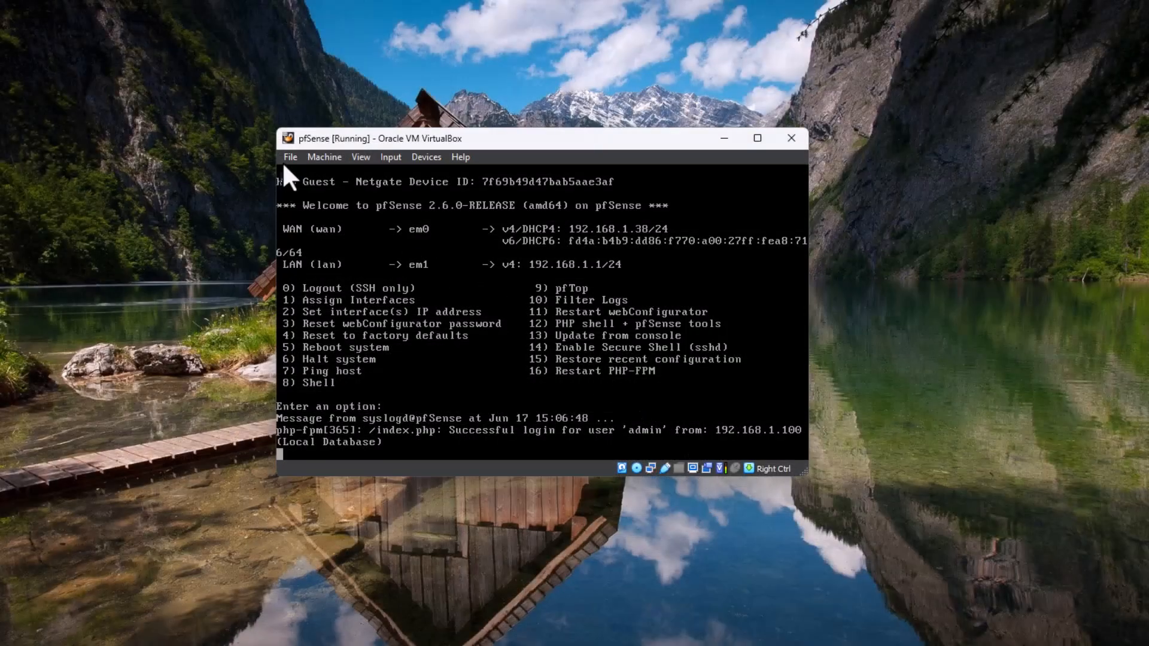
Power off the pfSense virtual machine.
click(288, 158)
click(303, 210)
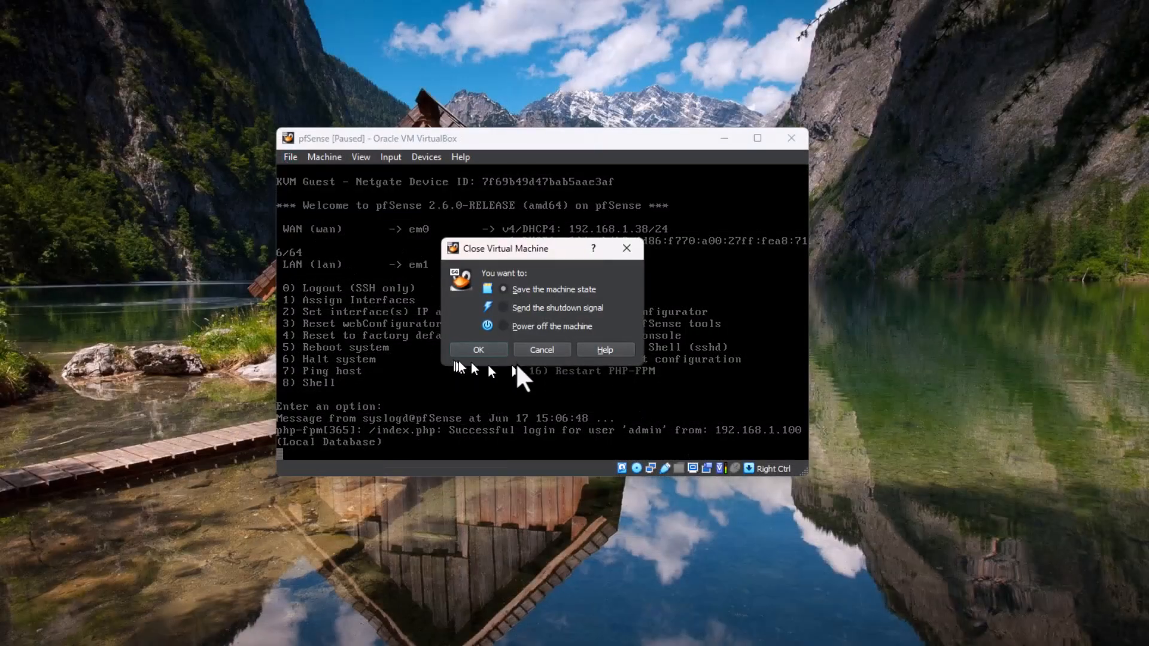
click(486, 345)
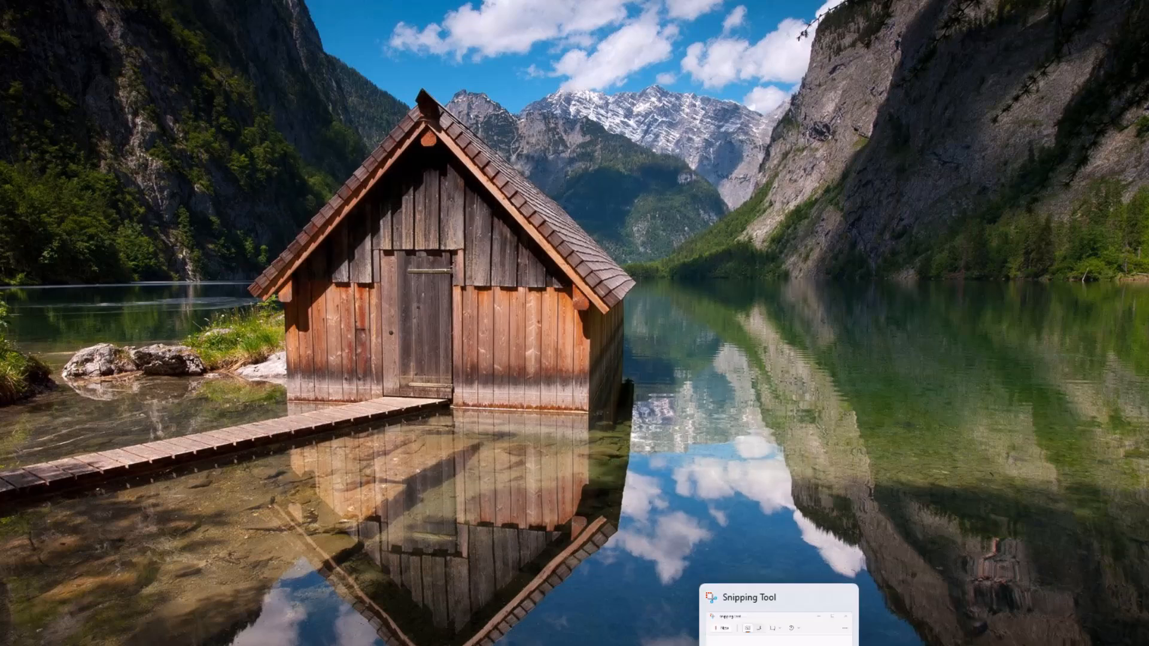
Switch to Oracle VM VirtualBox Manager and start the pfSense virtual machine.
click(949, 644)
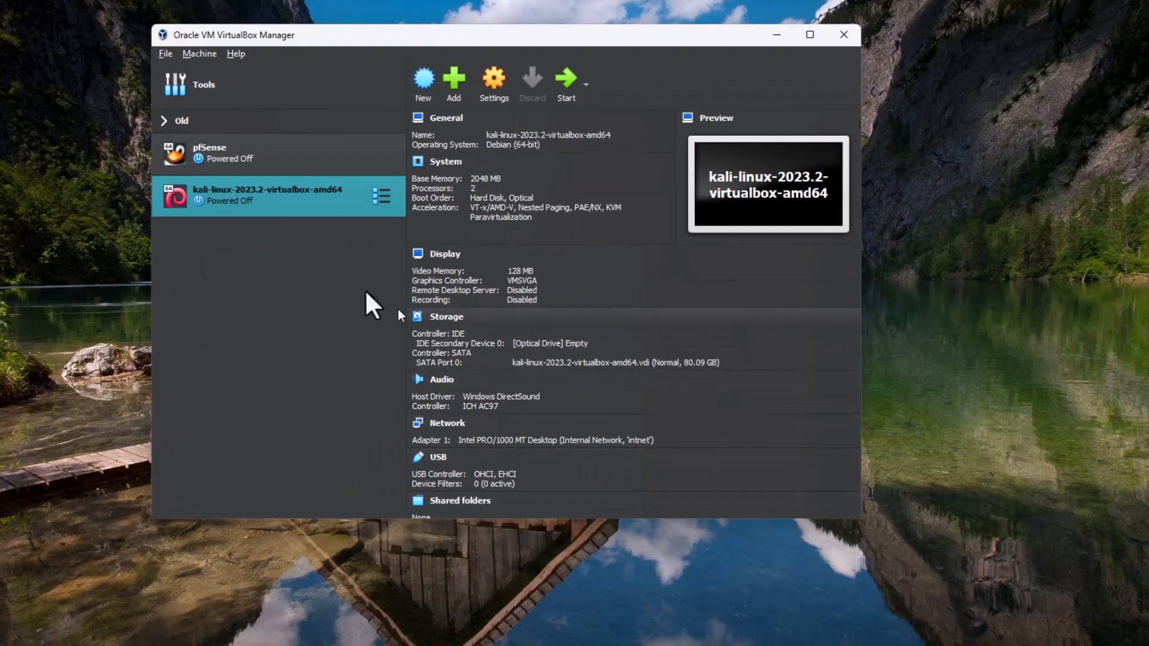
click(252, 152)
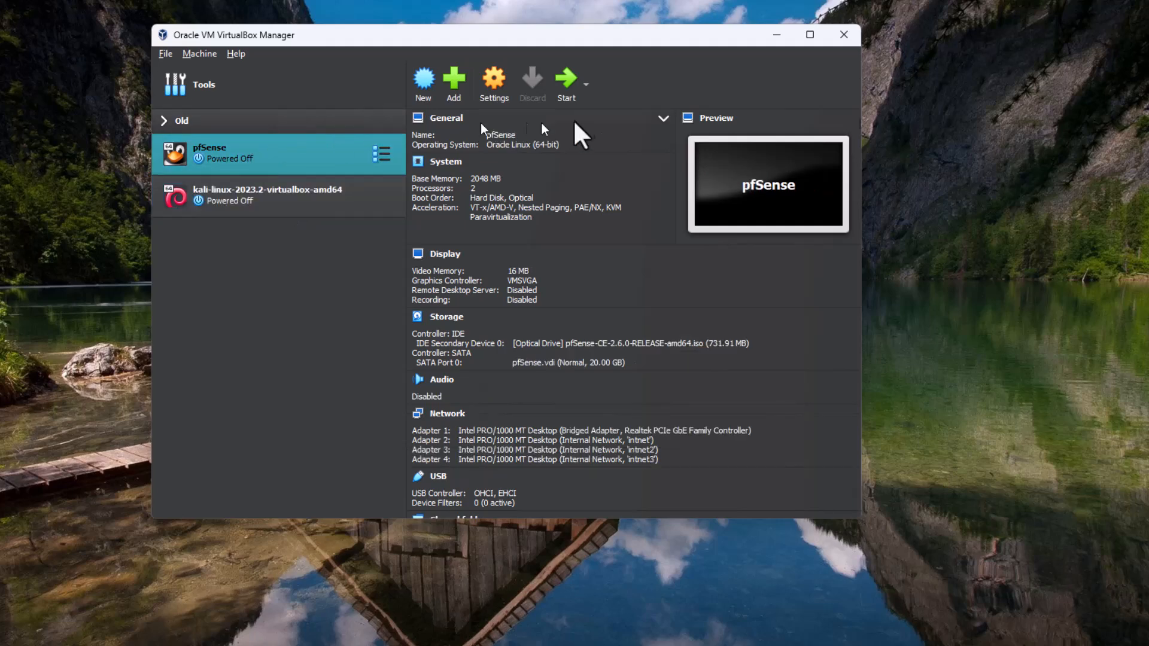
click(559, 81)
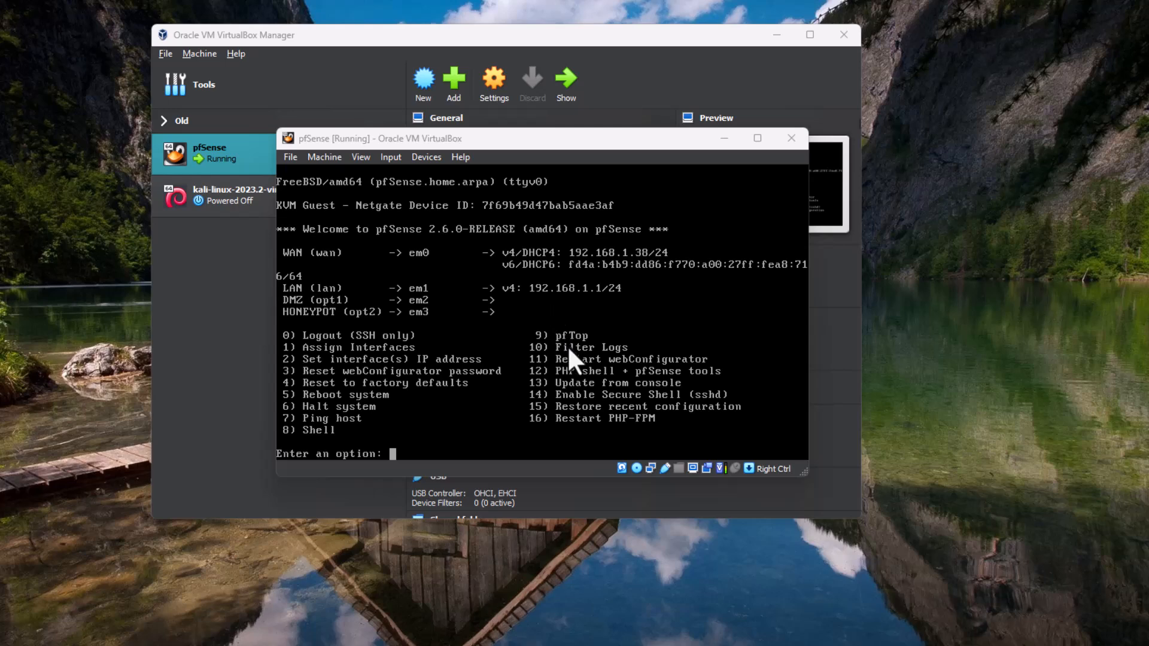
Return to VirtualBox Manager and start the kali-linux-2023.2-virtualbox-amd64 virtual machine.
click(776, 35)
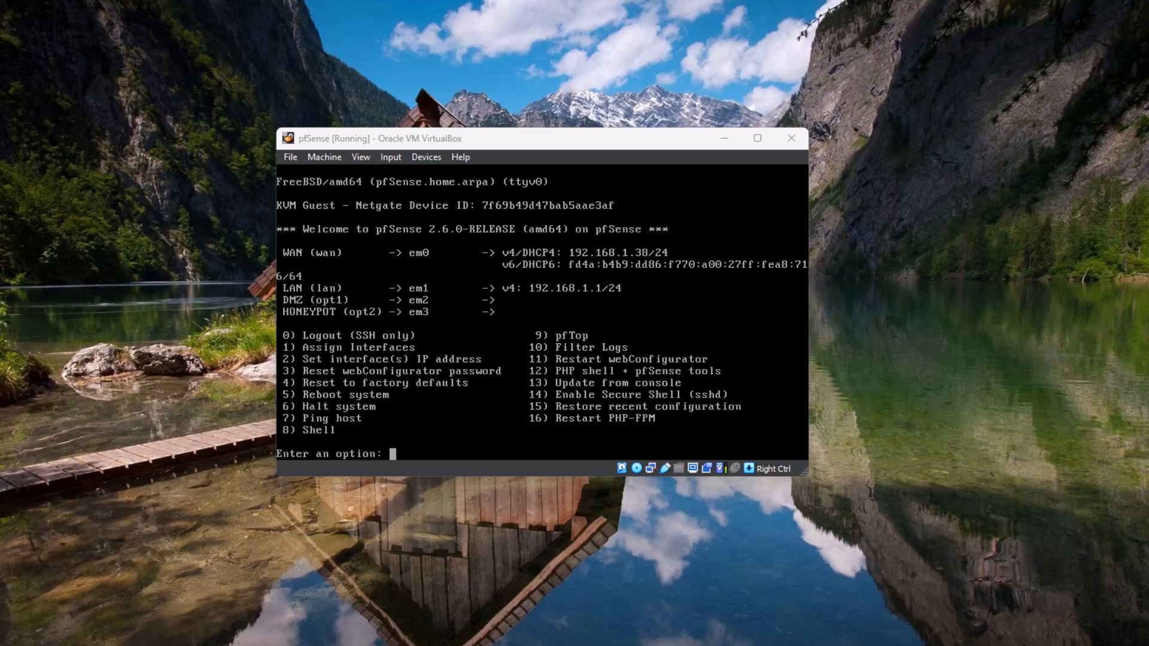
click(801, 644)
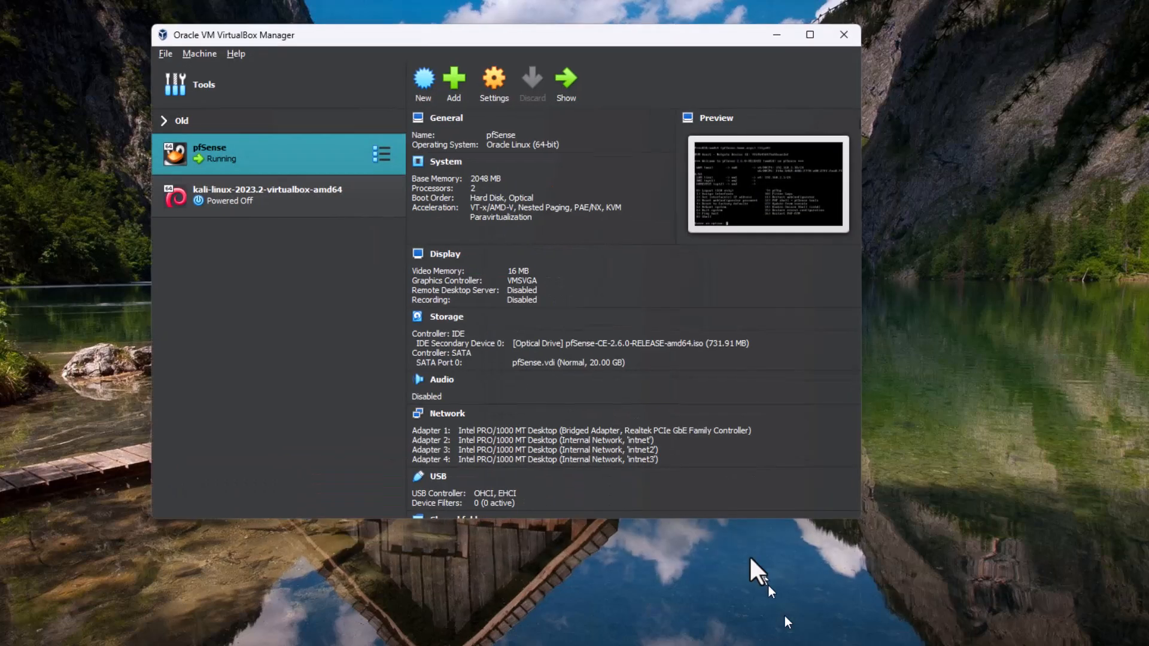
click(247, 190)
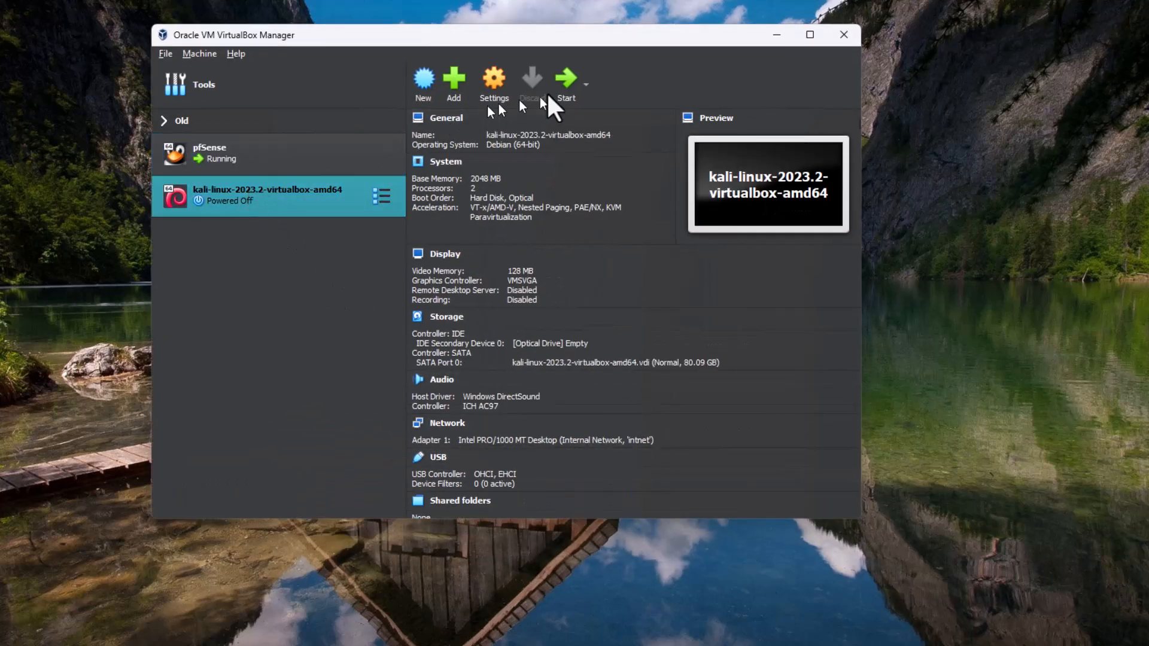
click(561, 80)
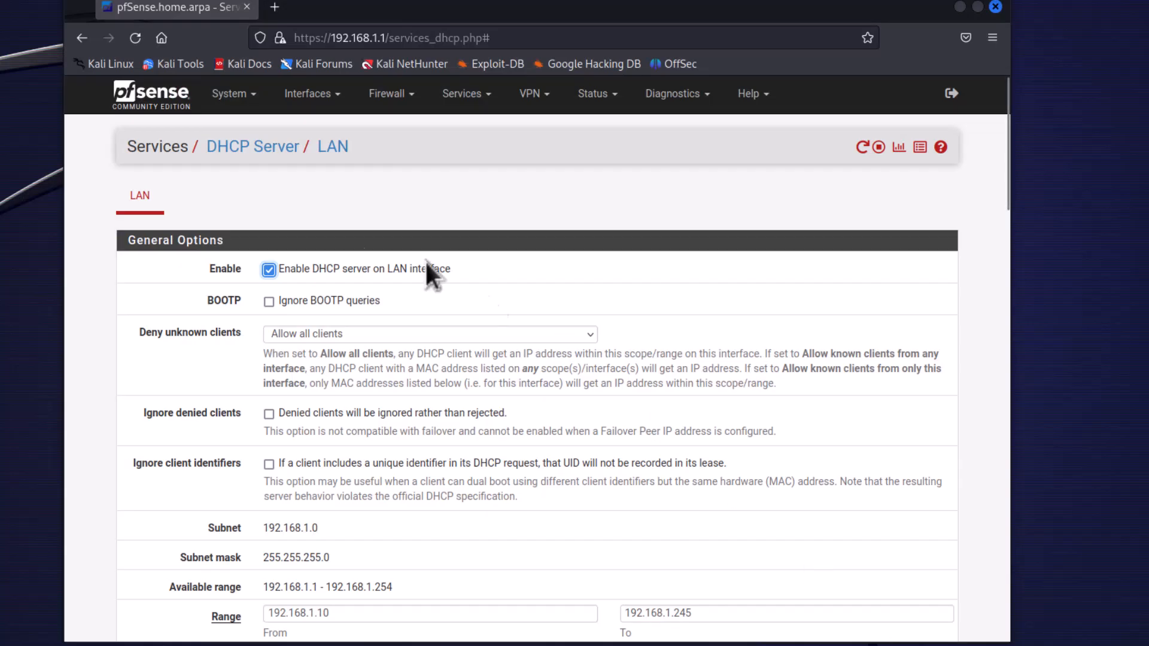
Open the DMZ interface settings and set the IPv4 configuration type to Static IPv4.
click(323, 95)
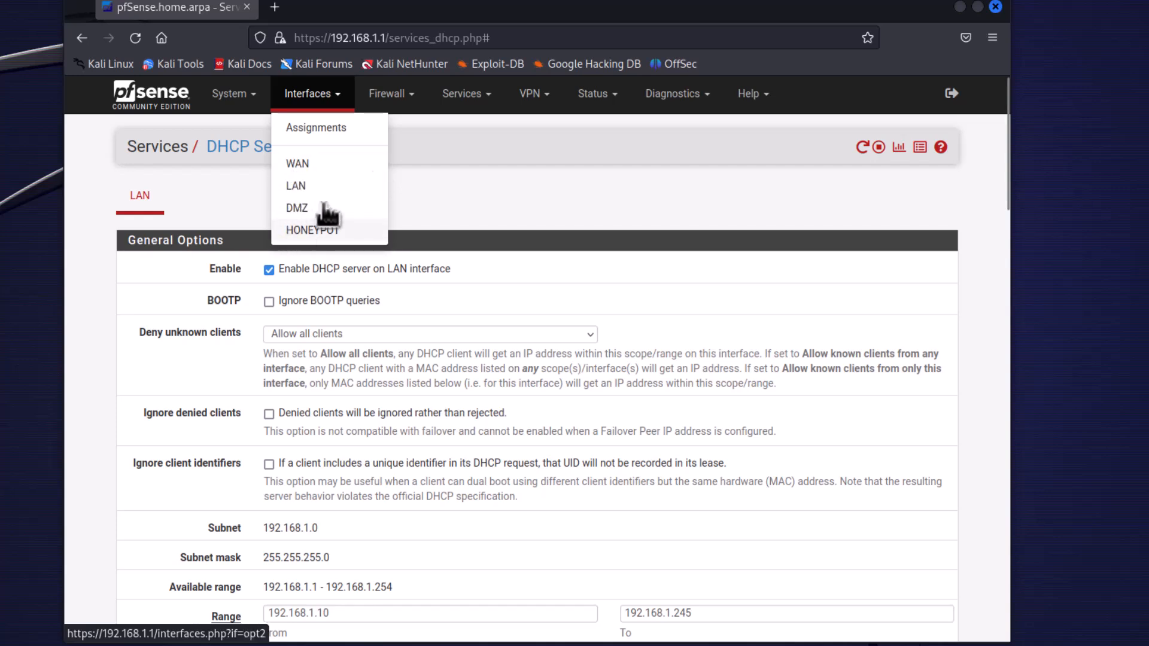
click(158, 106)
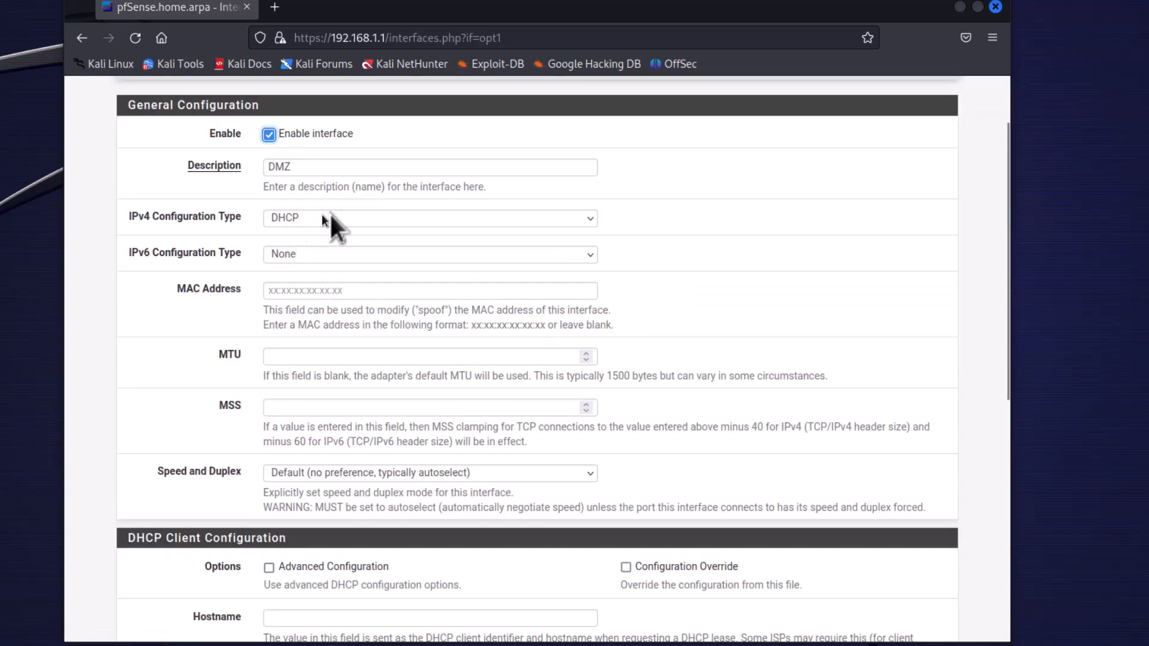
click(298, 217)
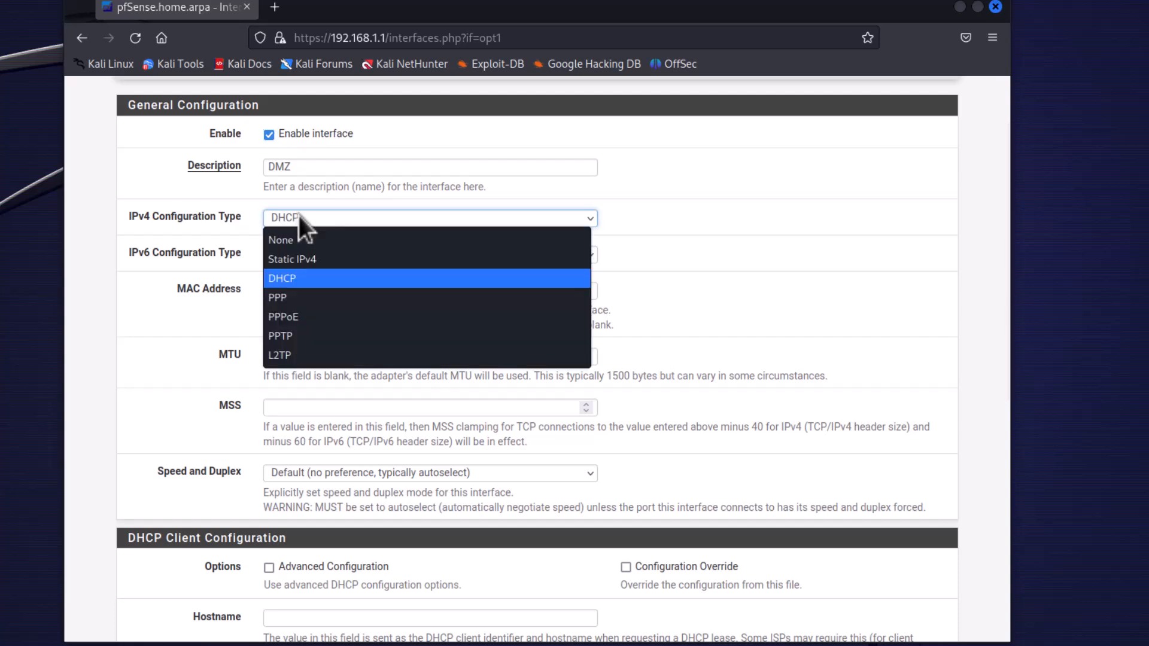
click(293, 258)
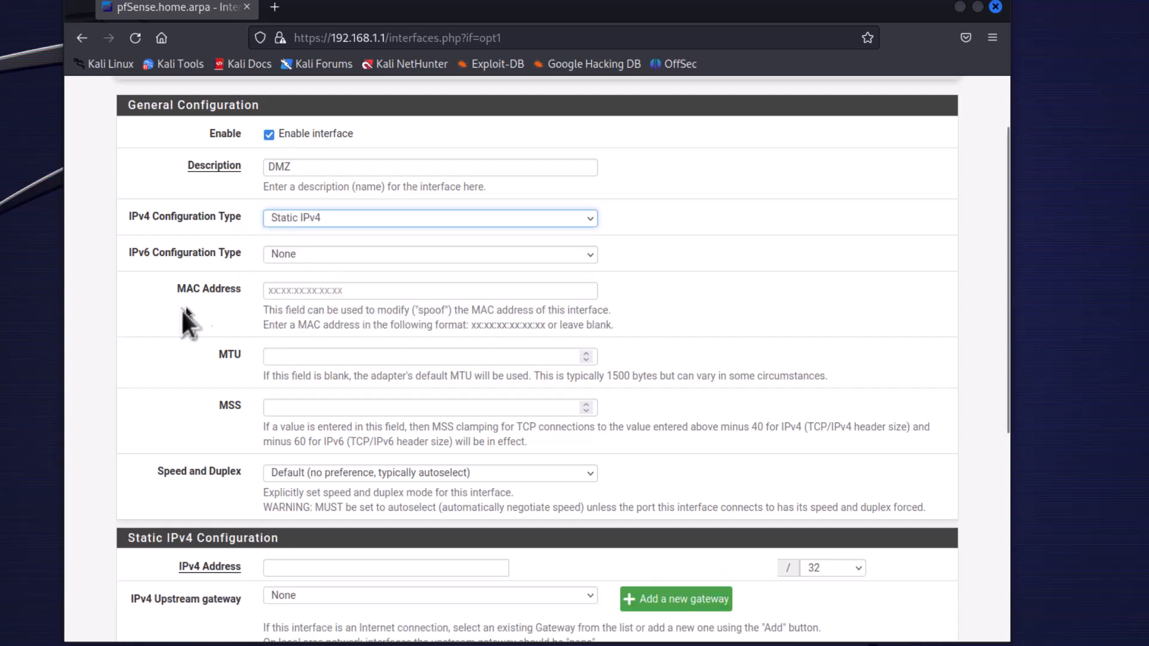
Set the DMZ interface's IPv4 address to 192.168.2.1 with a /24 mask, then save and apply the changes.
scroll(148, 359, down, 5)
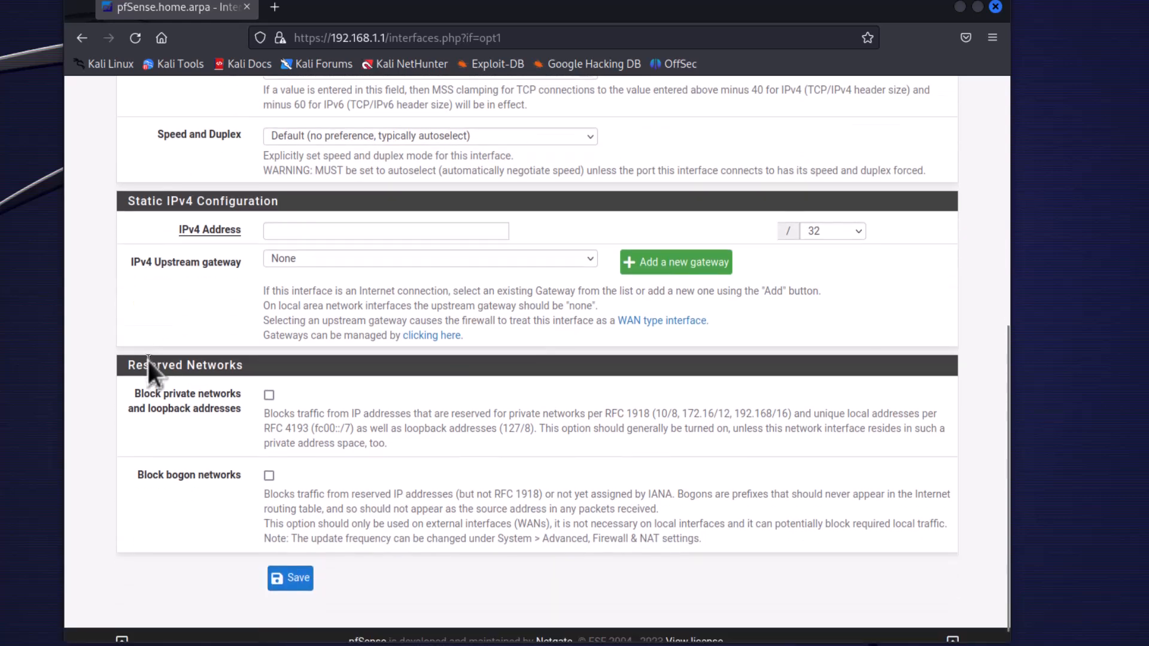
click(311, 232)
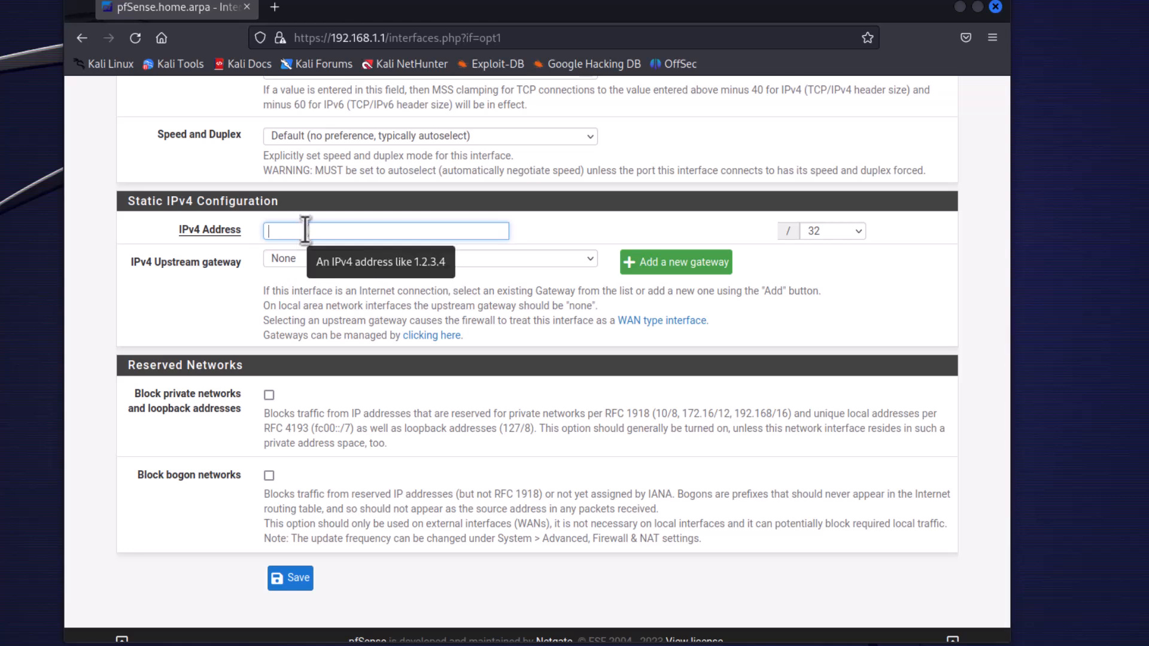
text(192.168)
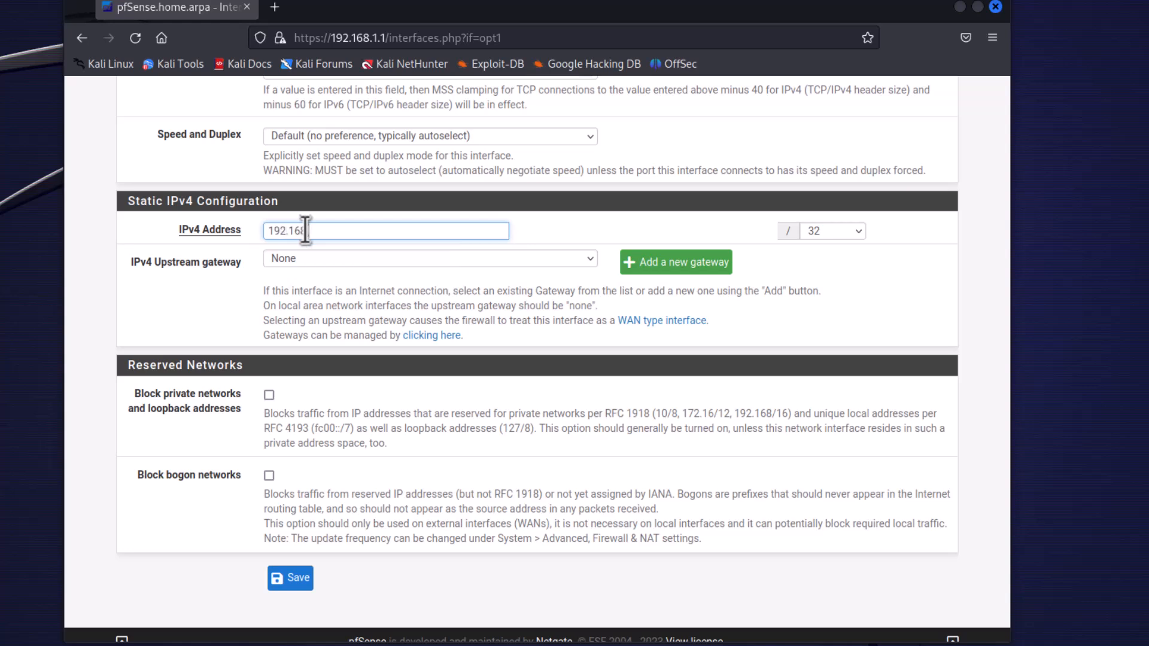
text(.2.1)
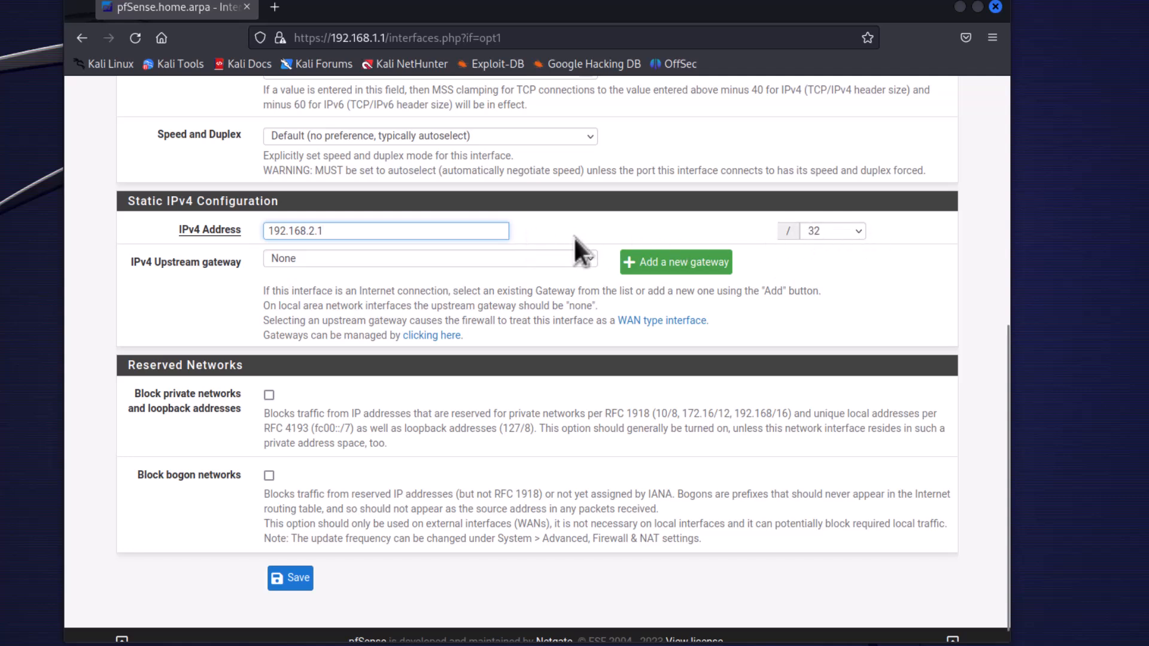
click(856, 234)
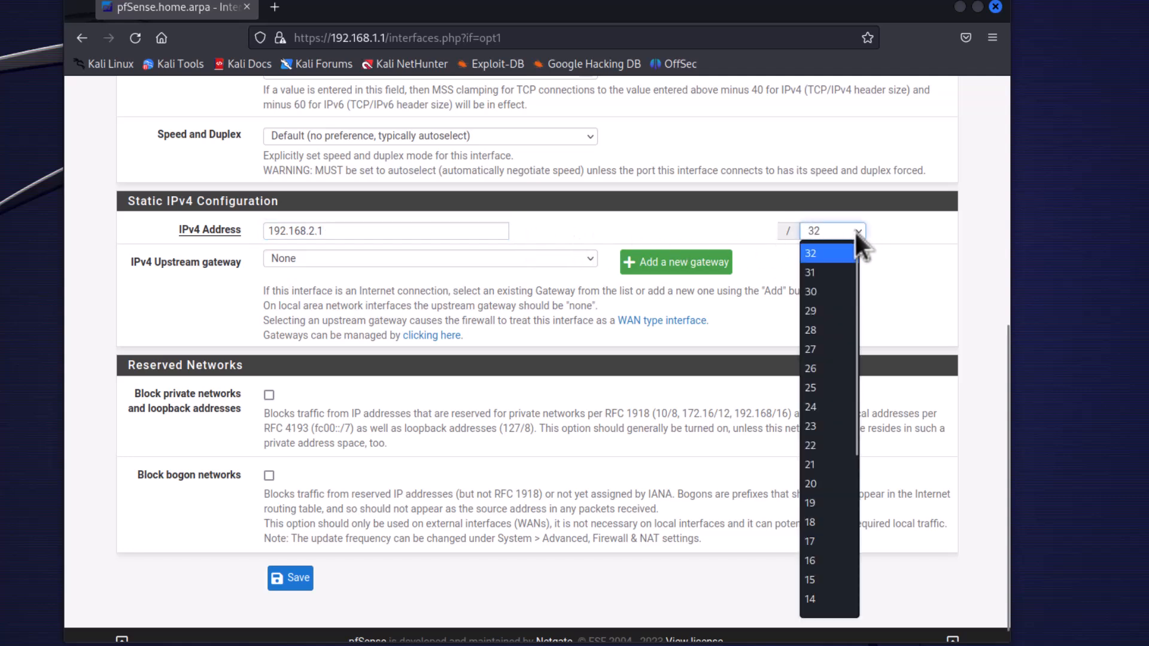
click(817, 409)
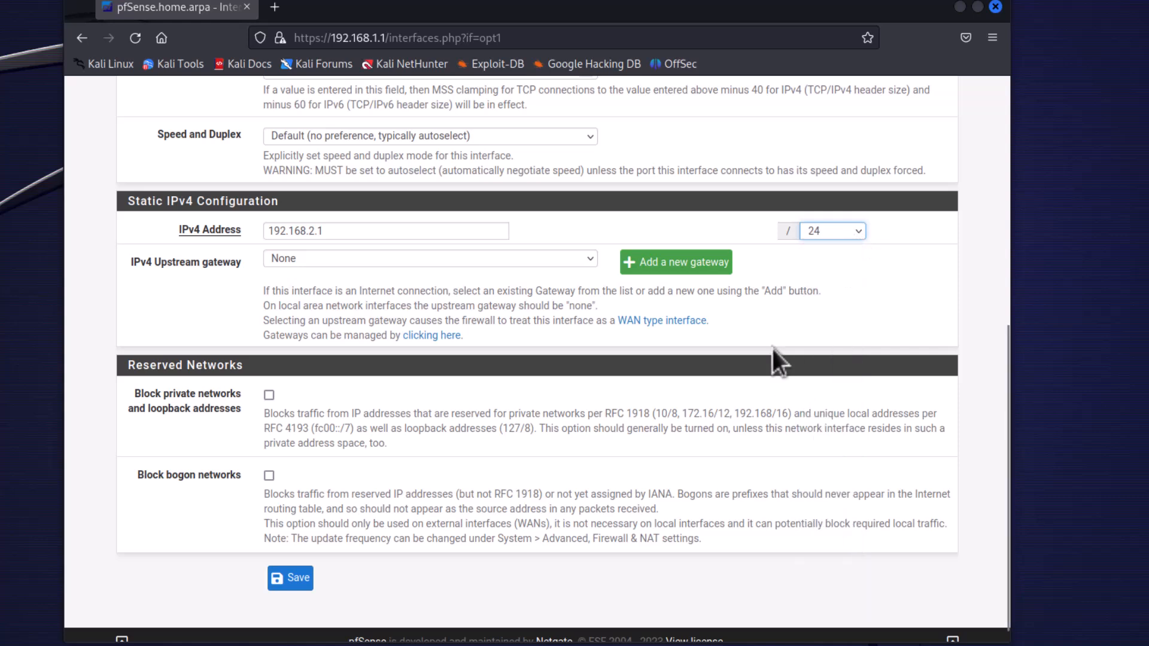
click(294, 578)
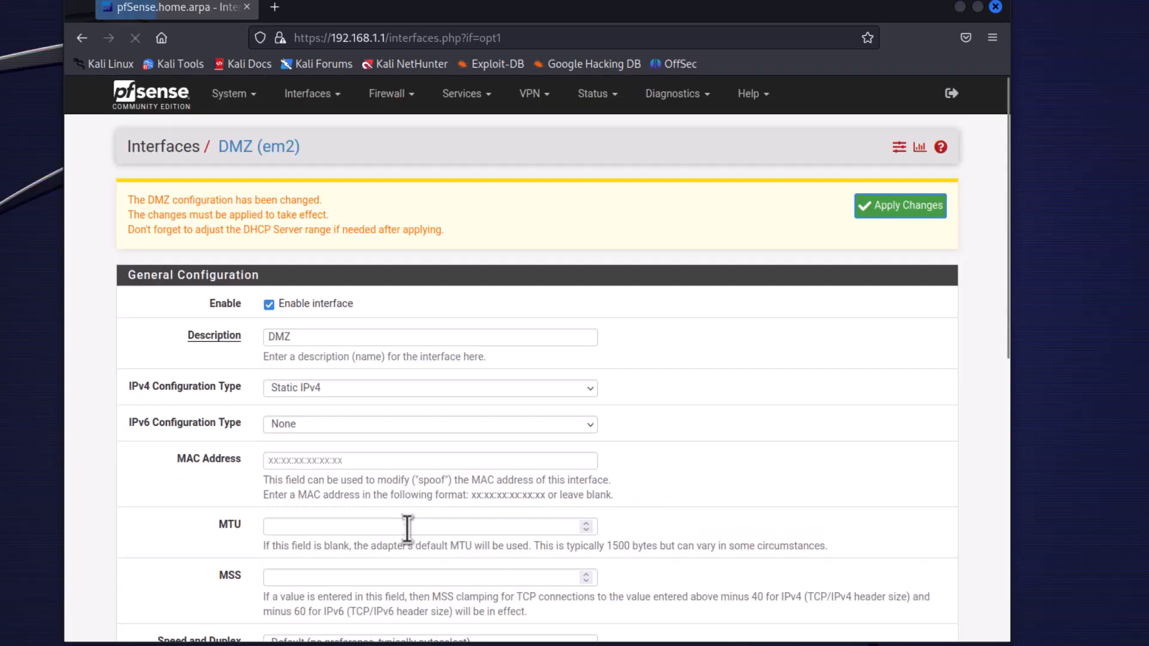
click(891, 213)
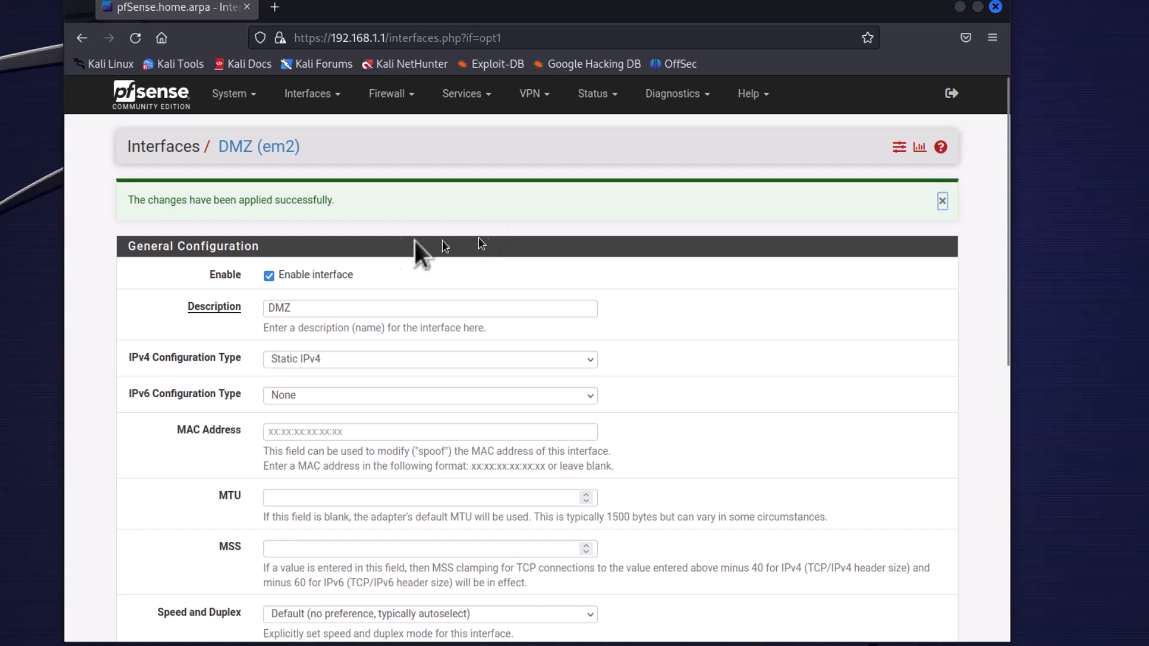
Open the Honeypot interface settings and set the IPv4 configuration type to Static IPv4.
click(311, 95)
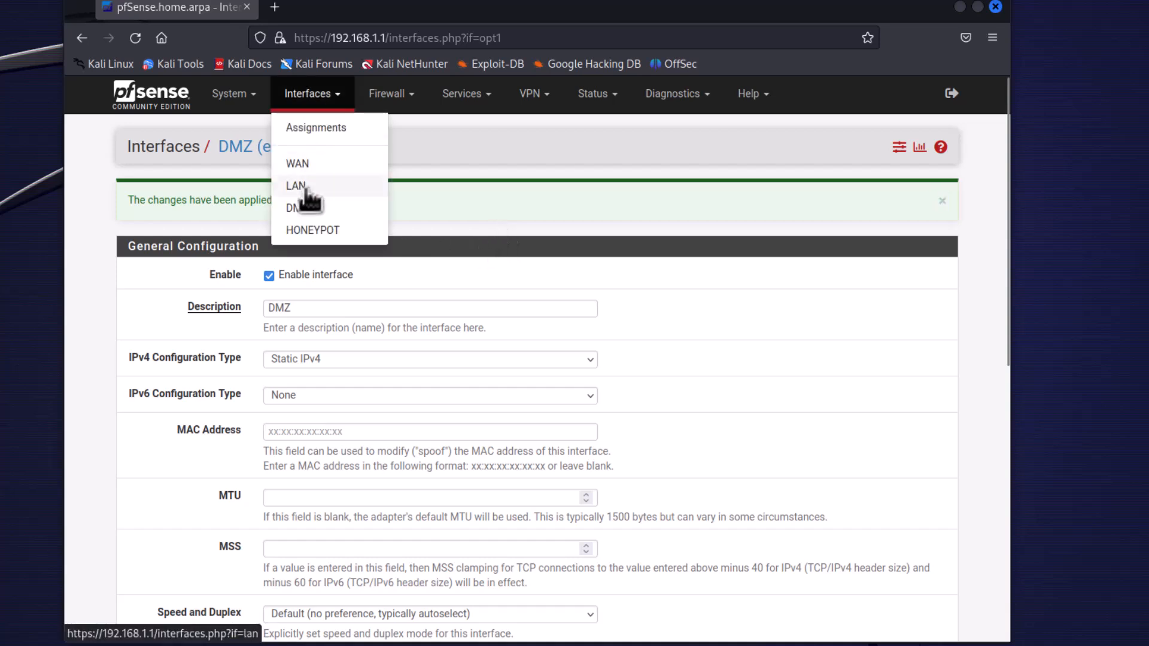
click(323, 234)
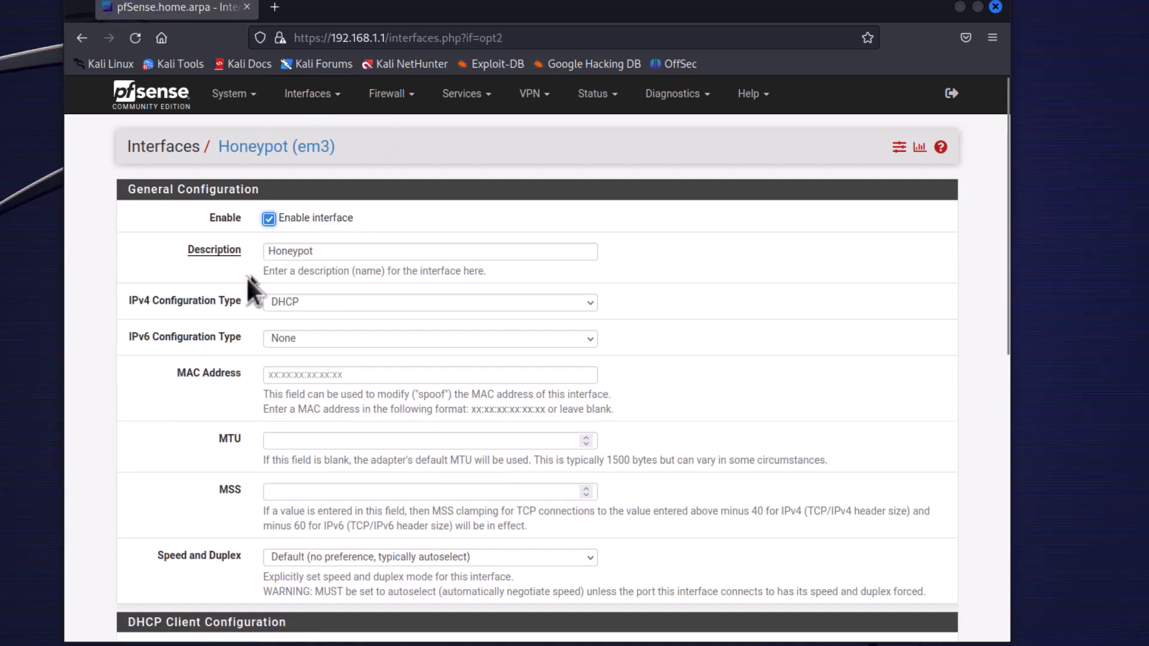
click(279, 301)
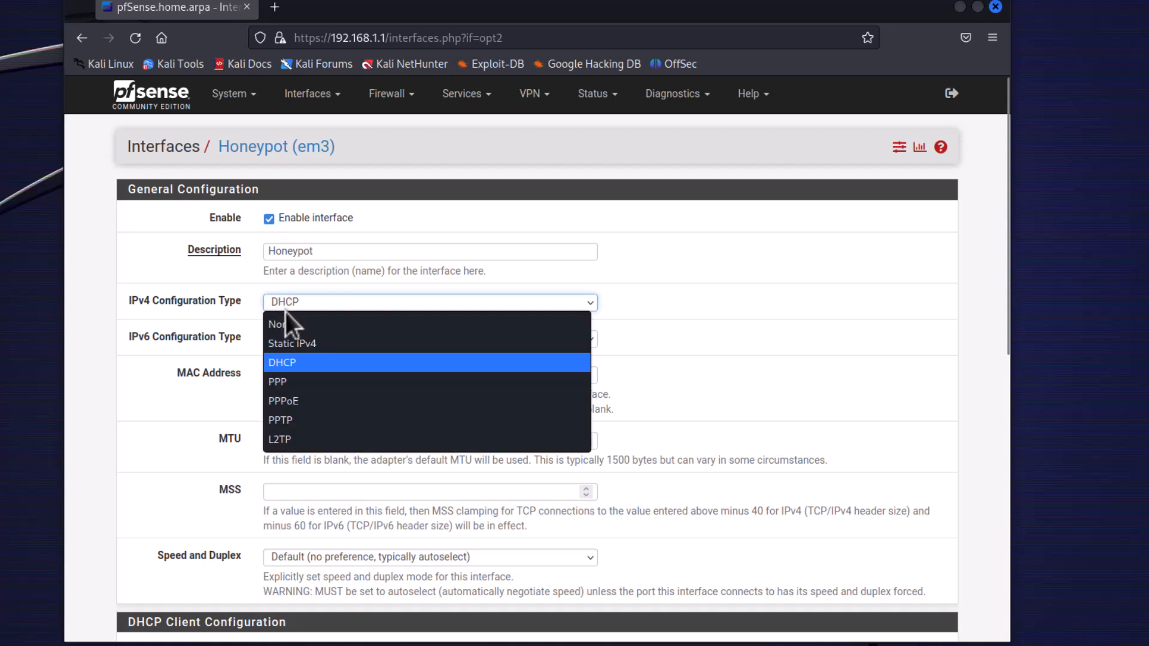
click(285, 344)
Set the Honeypot interface's IPv4 address to 192.168.3.1 with a /24 mask.
scroll(142, 377, down, 10)
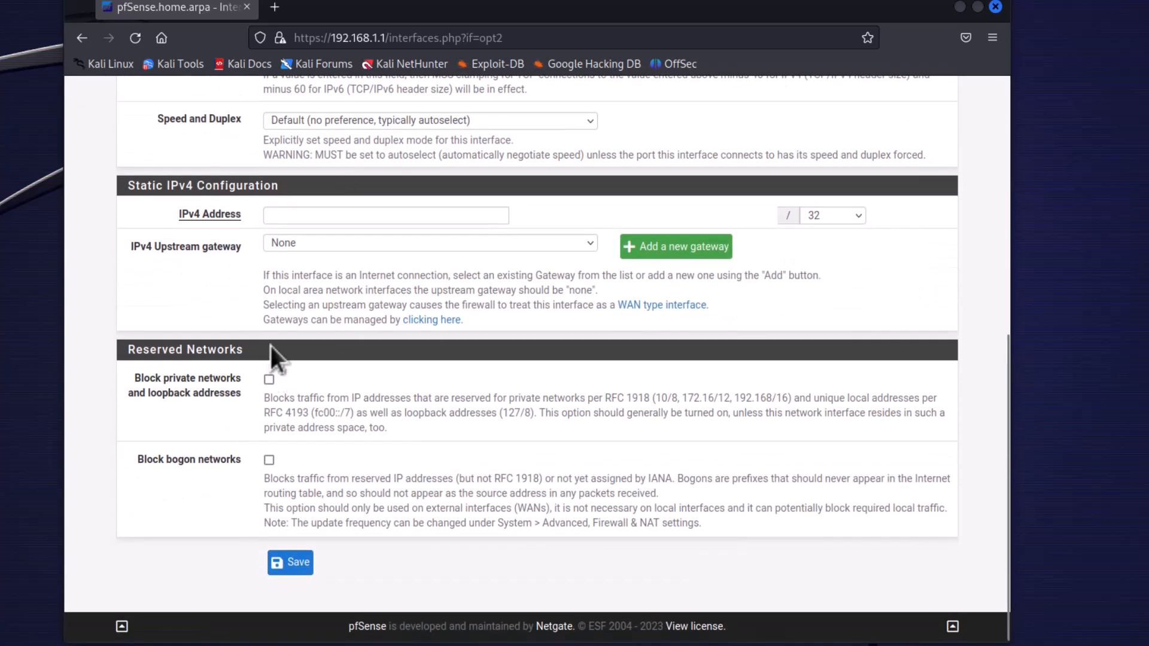
click(288, 218)
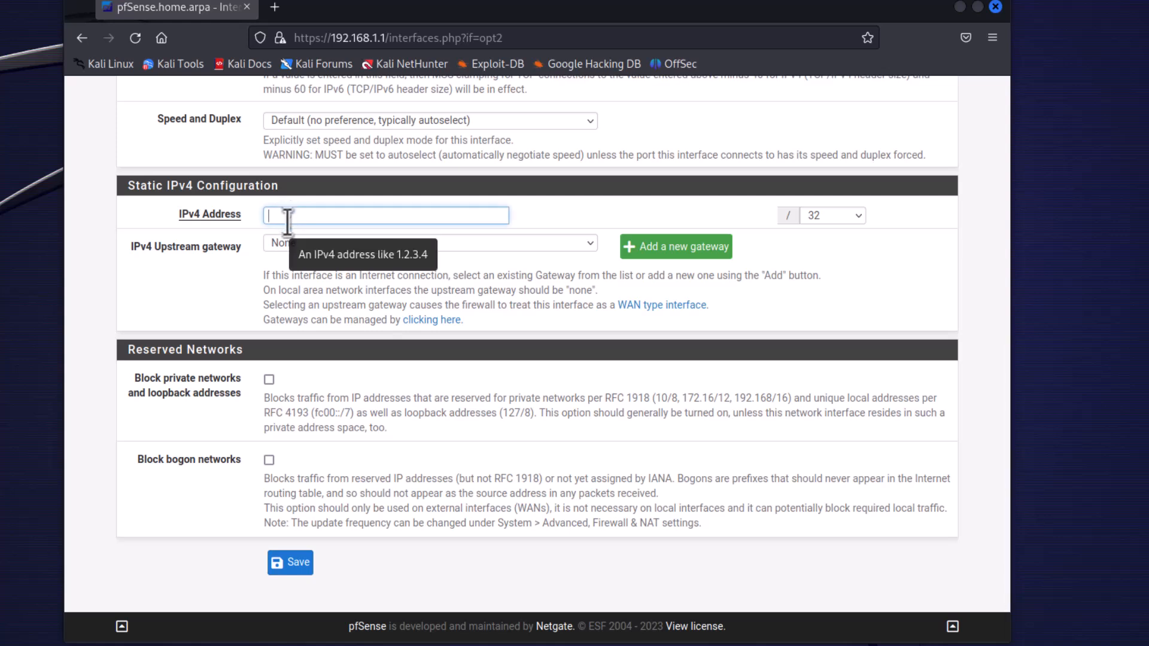
text(192.1)
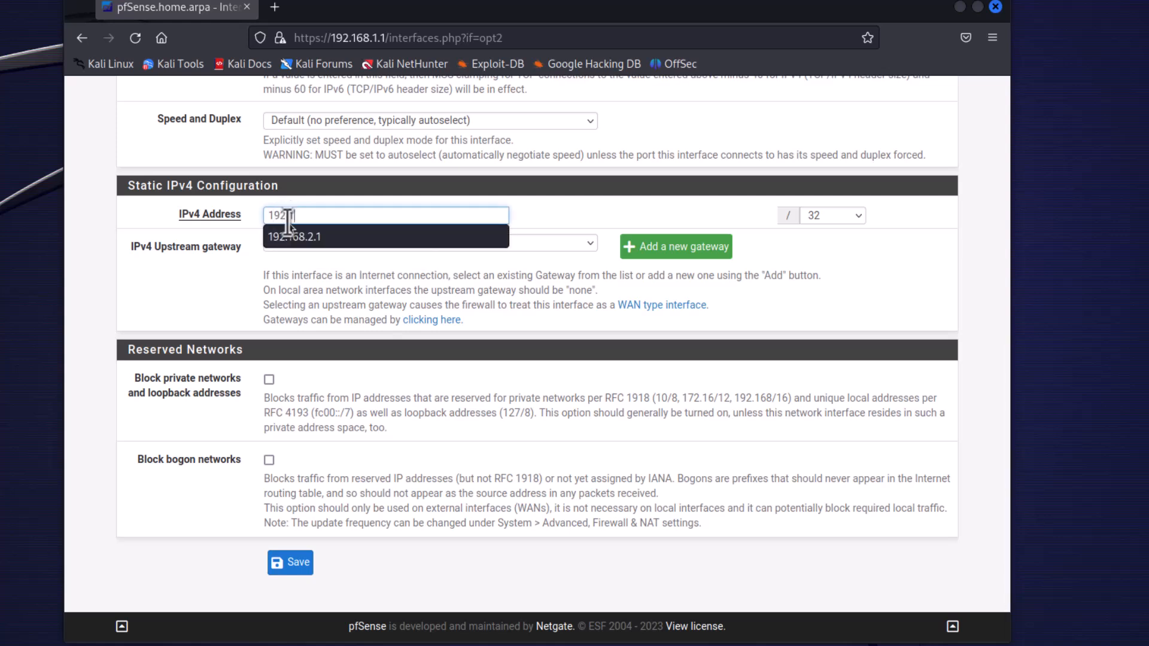
text(68.3.1)
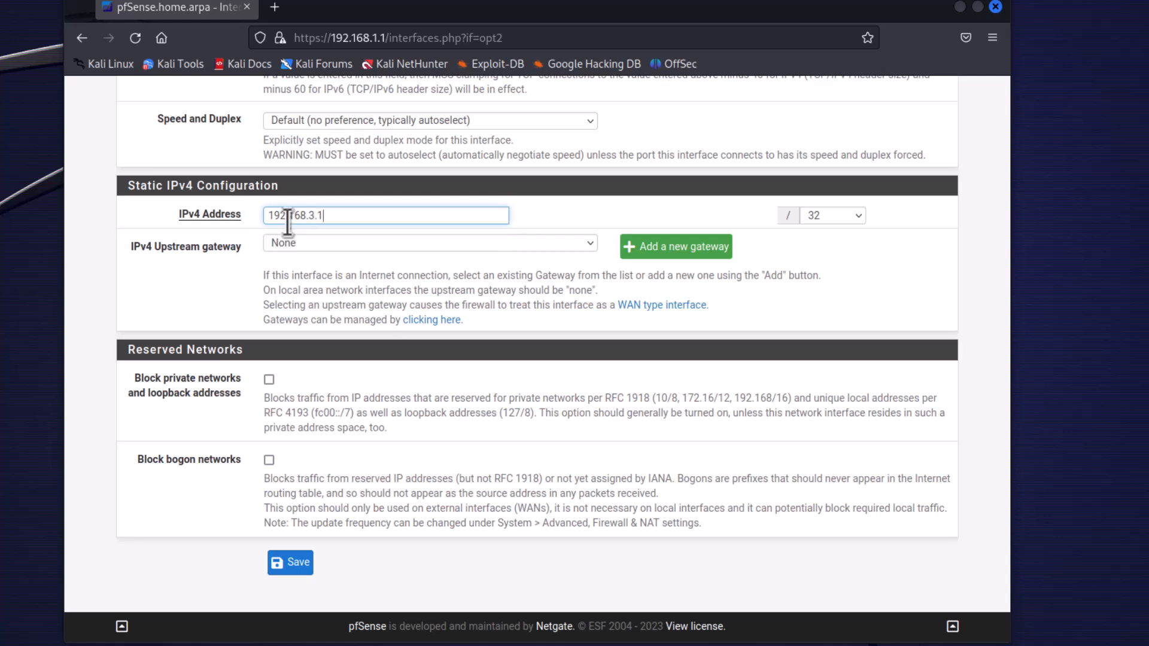
click(861, 214)
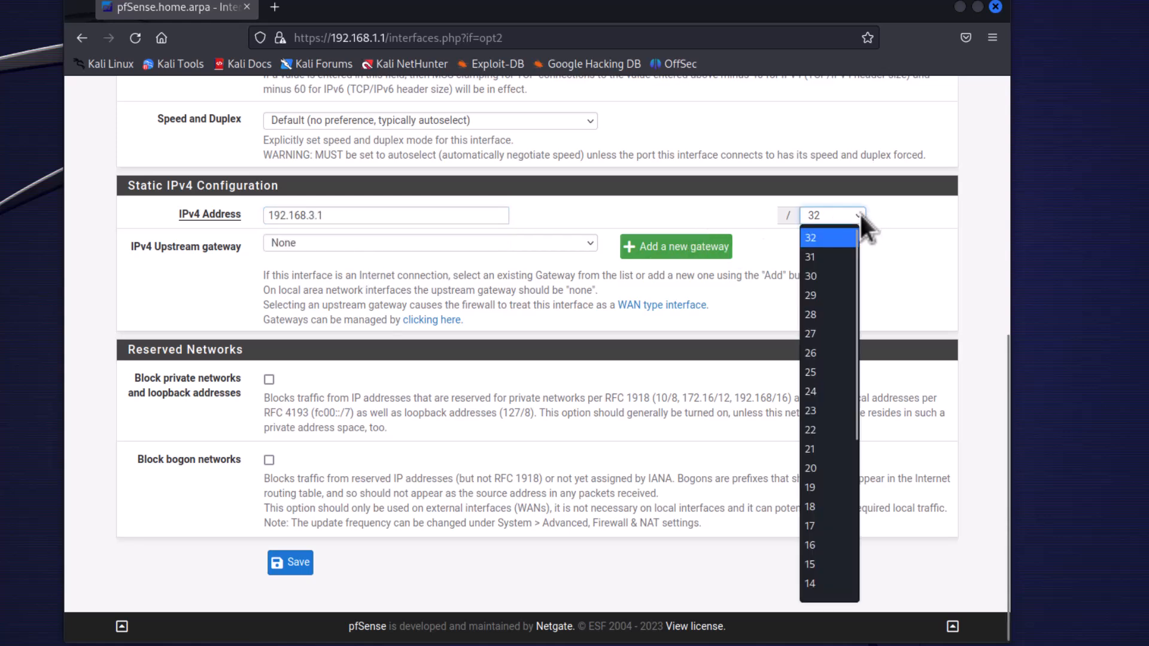
click(808, 390)
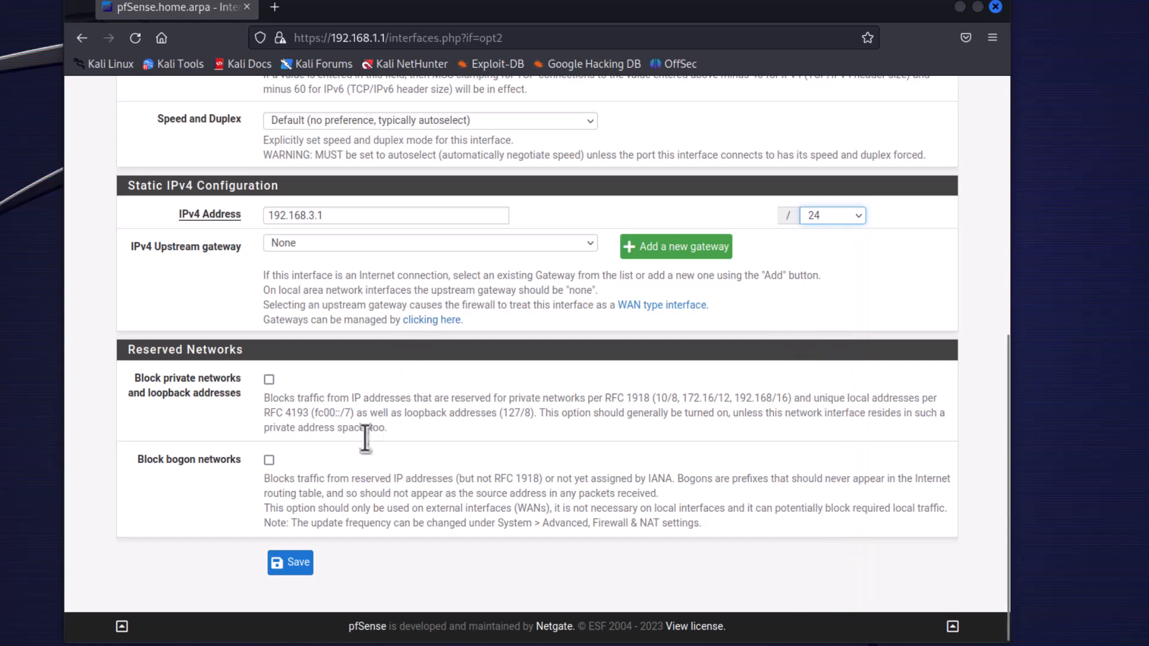
Save and apply the Honeypot interface changes, and return to the dashboard.
click(290, 566)
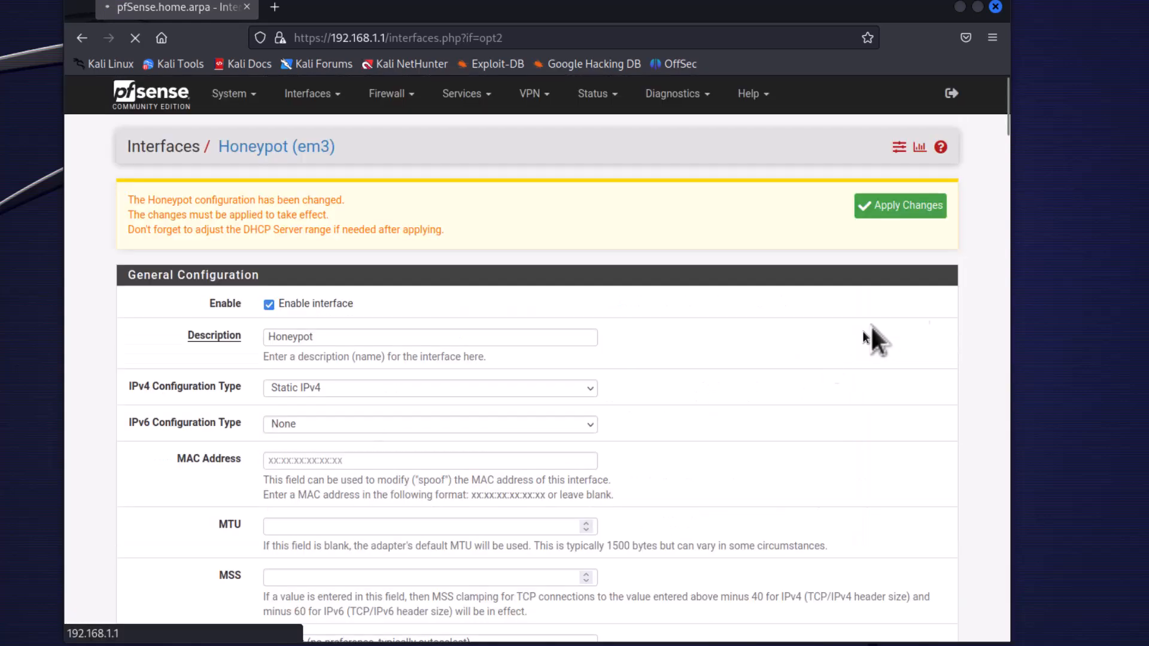
click(896, 208)
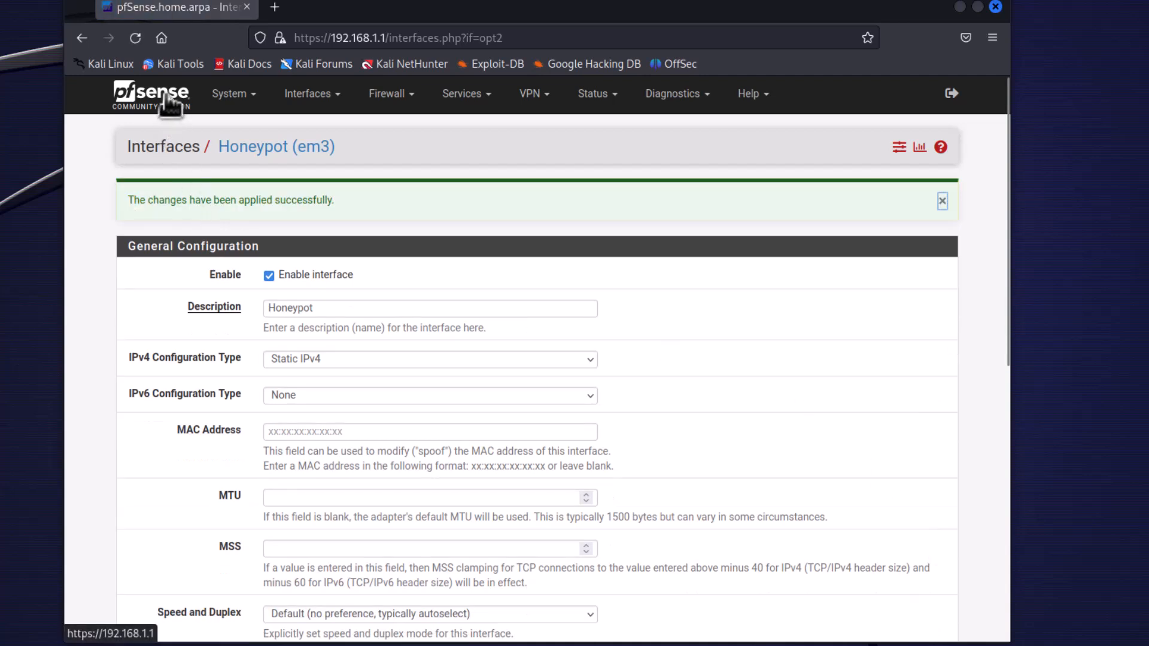
click(169, 100)
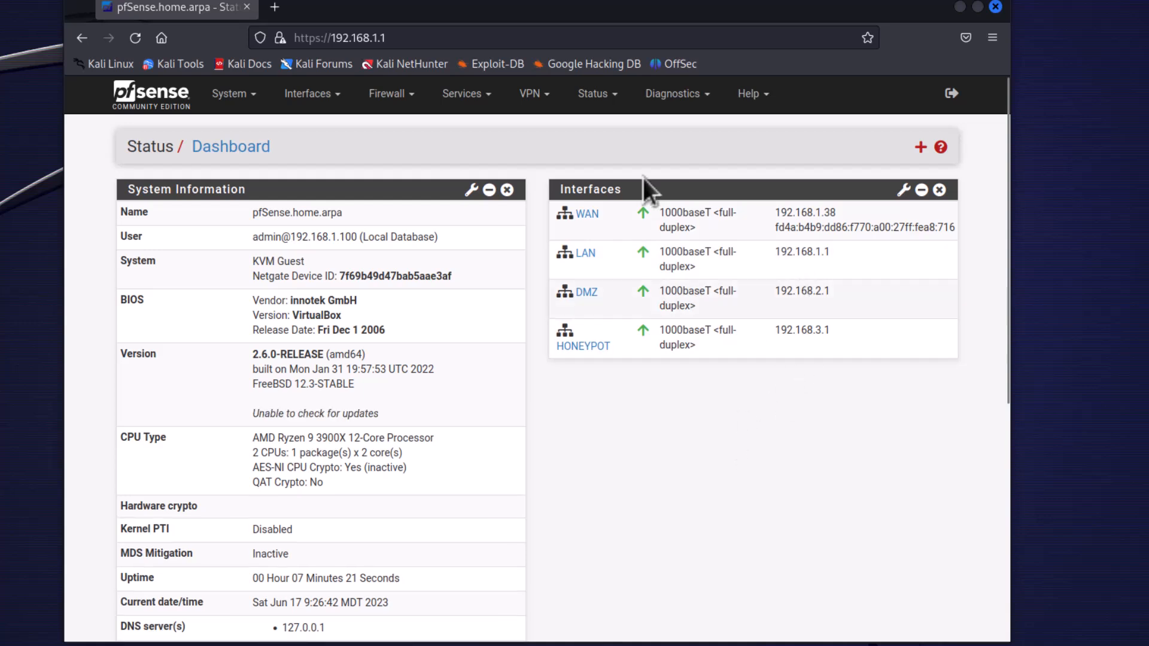
Open the DHCP server settings for the DMZ interface and enable the DHCP server on it.
click(467, 94)
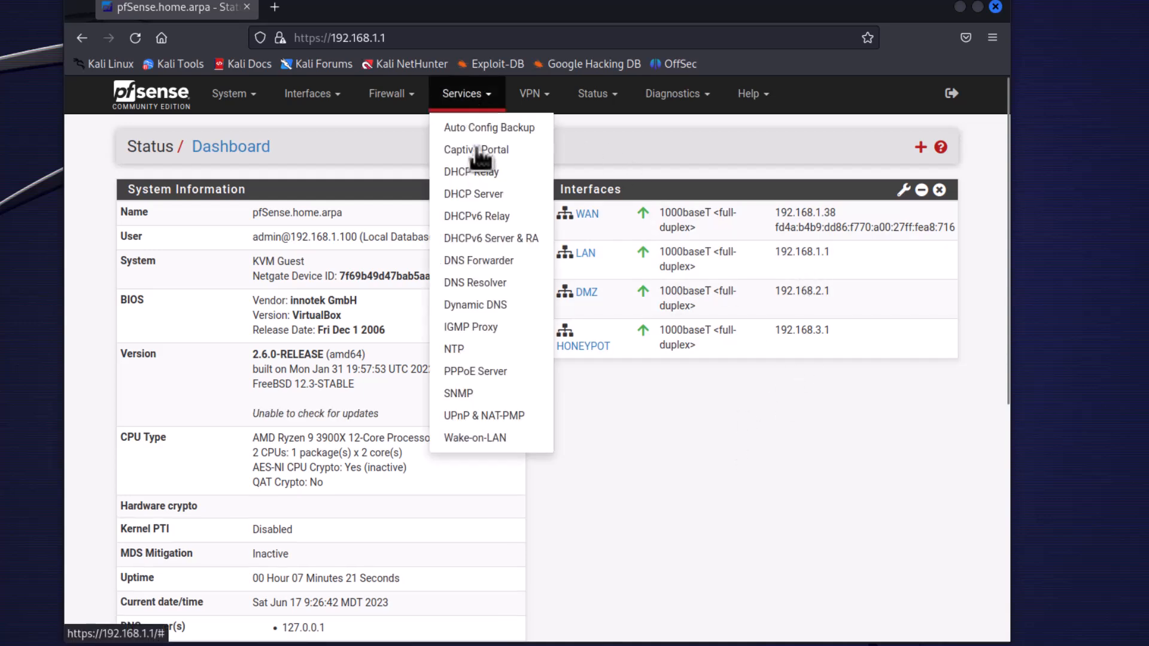
click(477, 193)
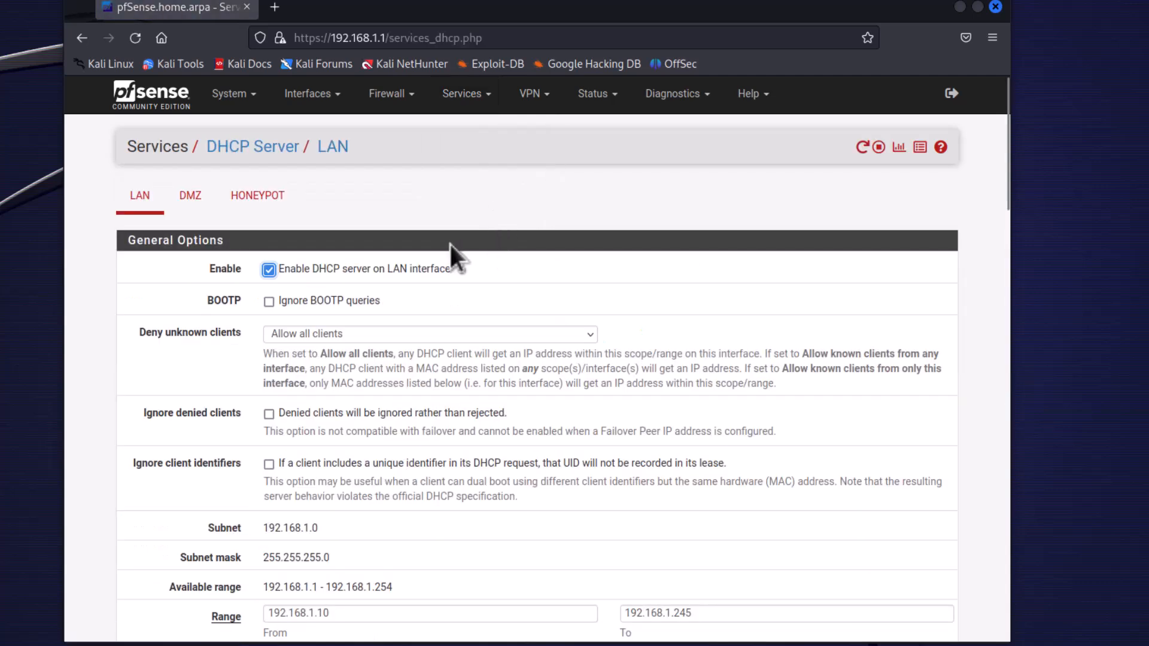
click(192, 203)
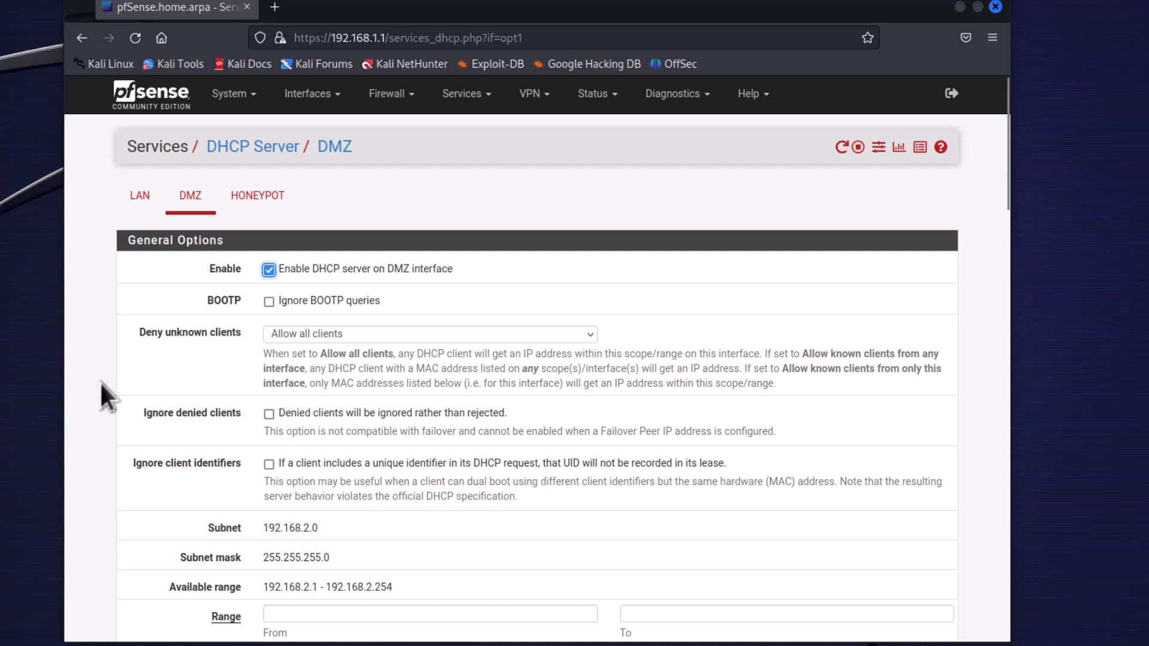
Set the DMZ's DHCP address range from 192.168.2.100 to 192.168.2.199 and save the settings.
scroll(102, 381, down, 5)
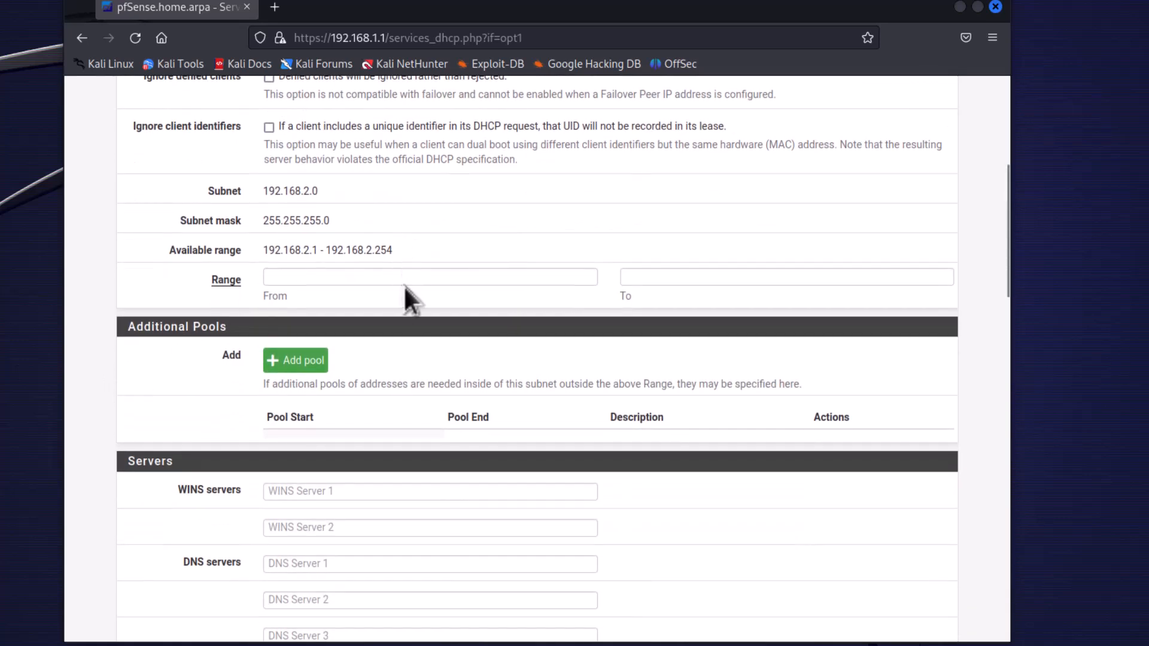
click(345, 276)
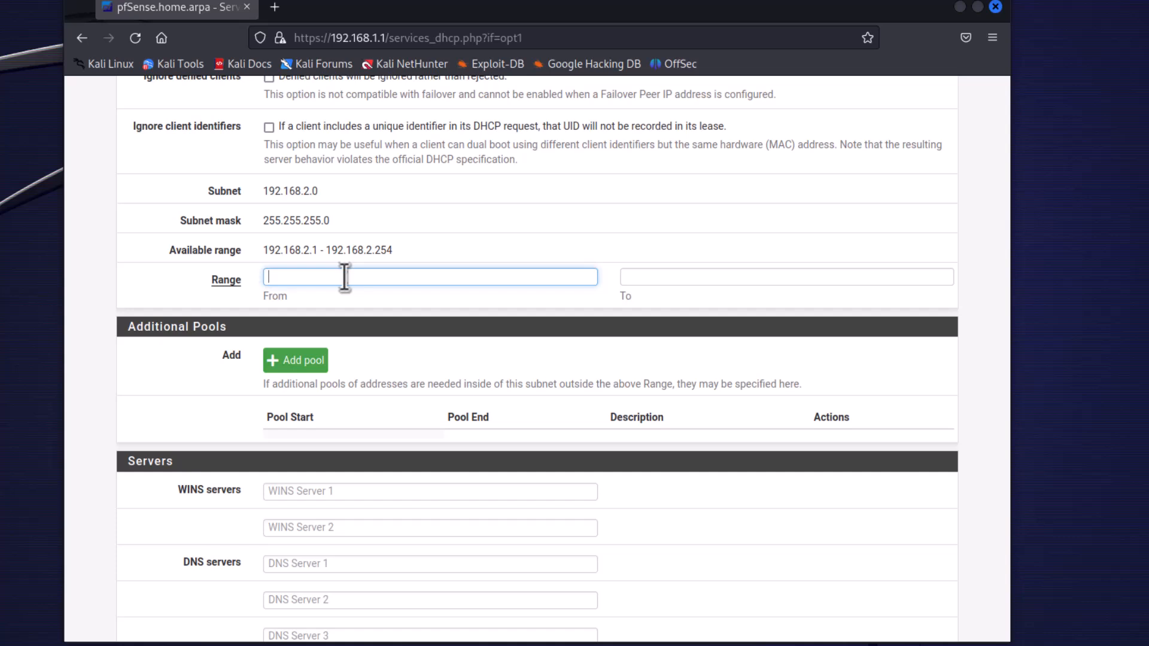
text(192.168.2.100)
key(Tab)
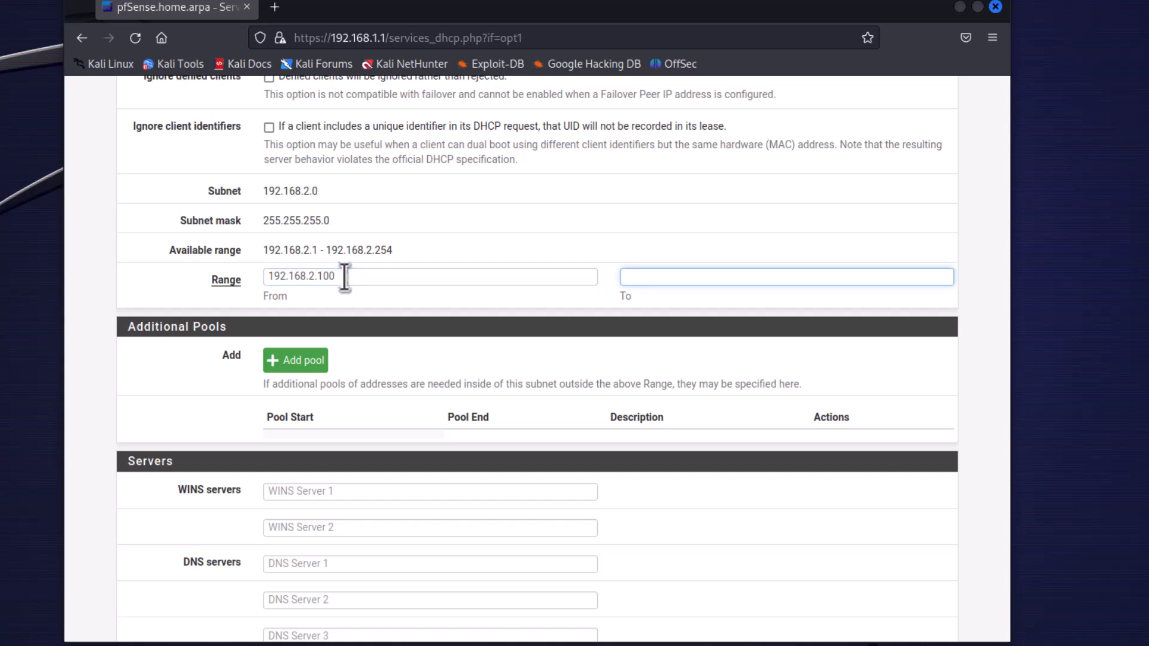
text(192.168.2.199)
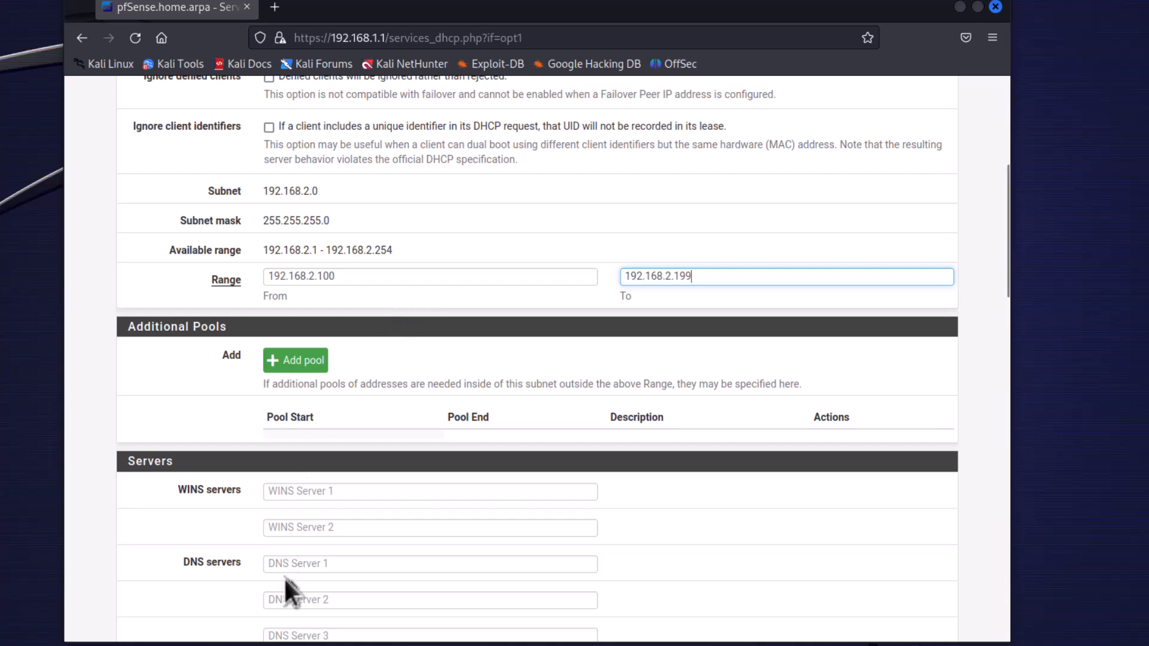
scroll(122, 563, down, 8)
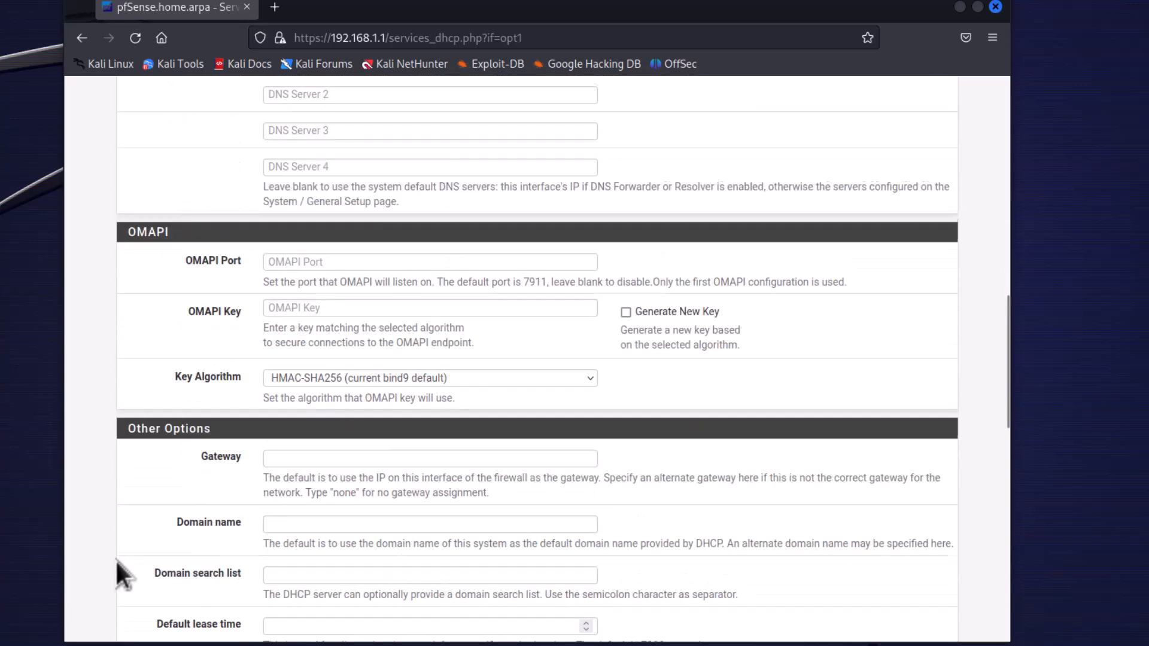
scroll(114, 559, down, 12)
scroll(116, 559, down, 5)
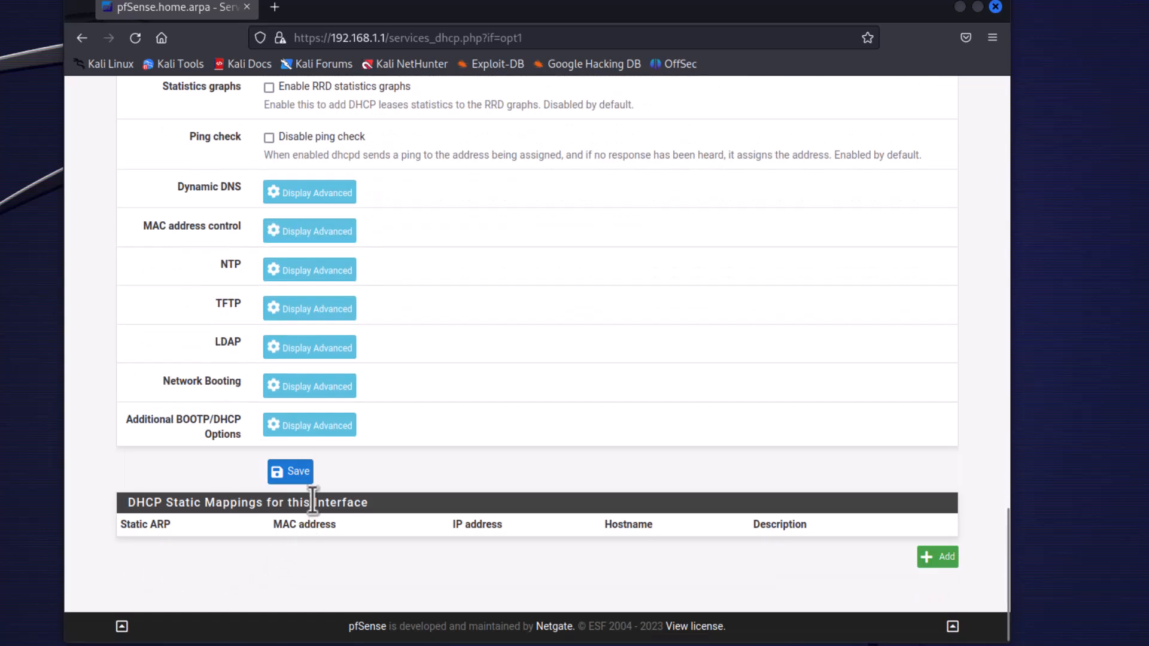
click(299, 478)
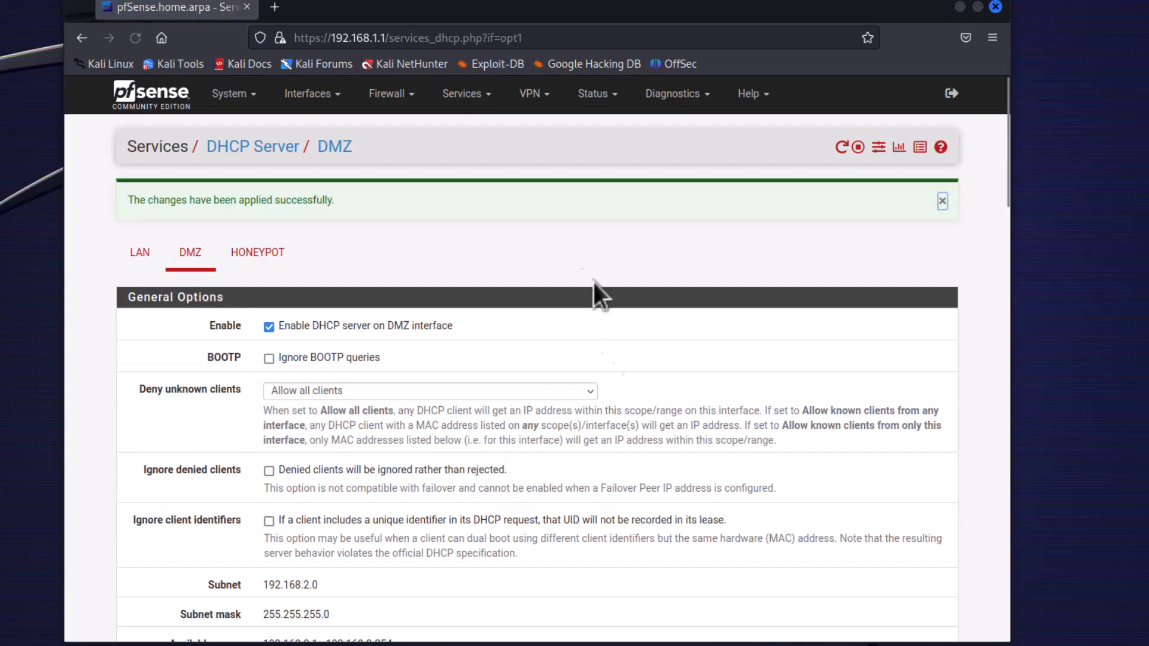
Open the DHCP server settings for the Honeypot interface and enable the DHCP server on it.
click(485, 95)
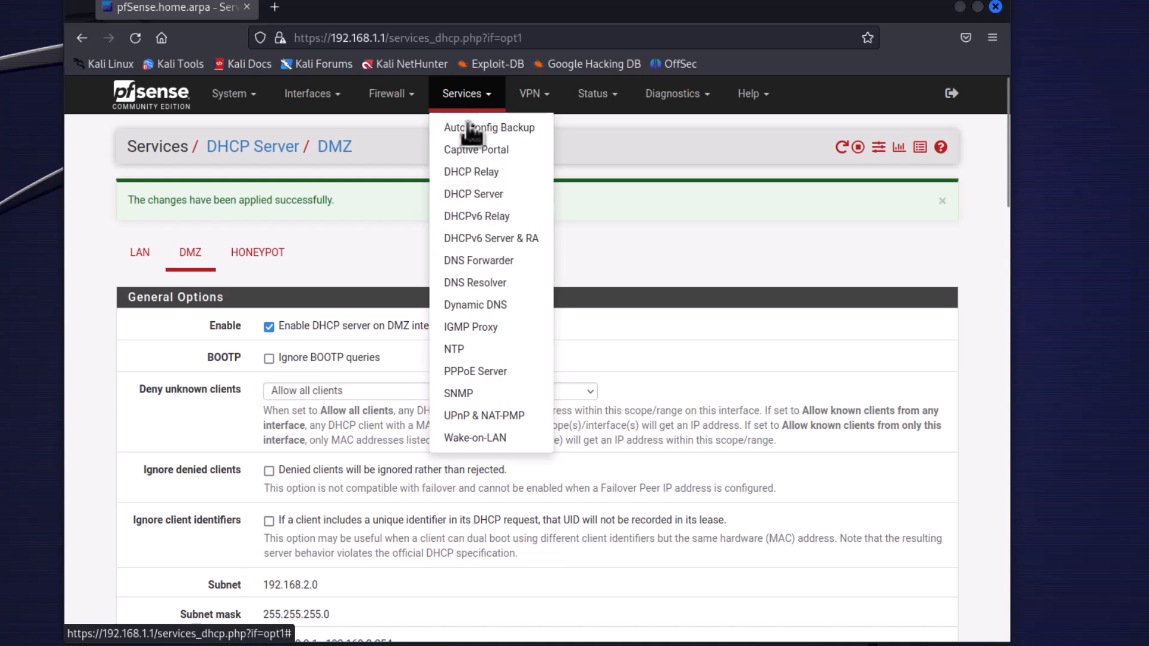
click(468, 195)
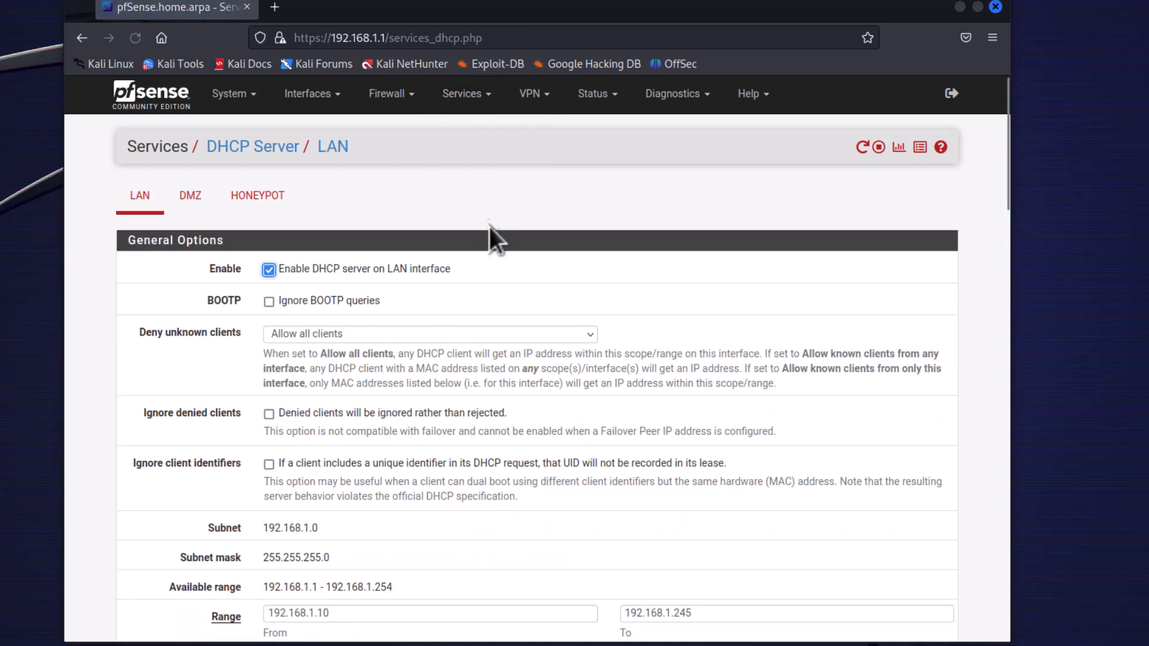
click(280, 210)
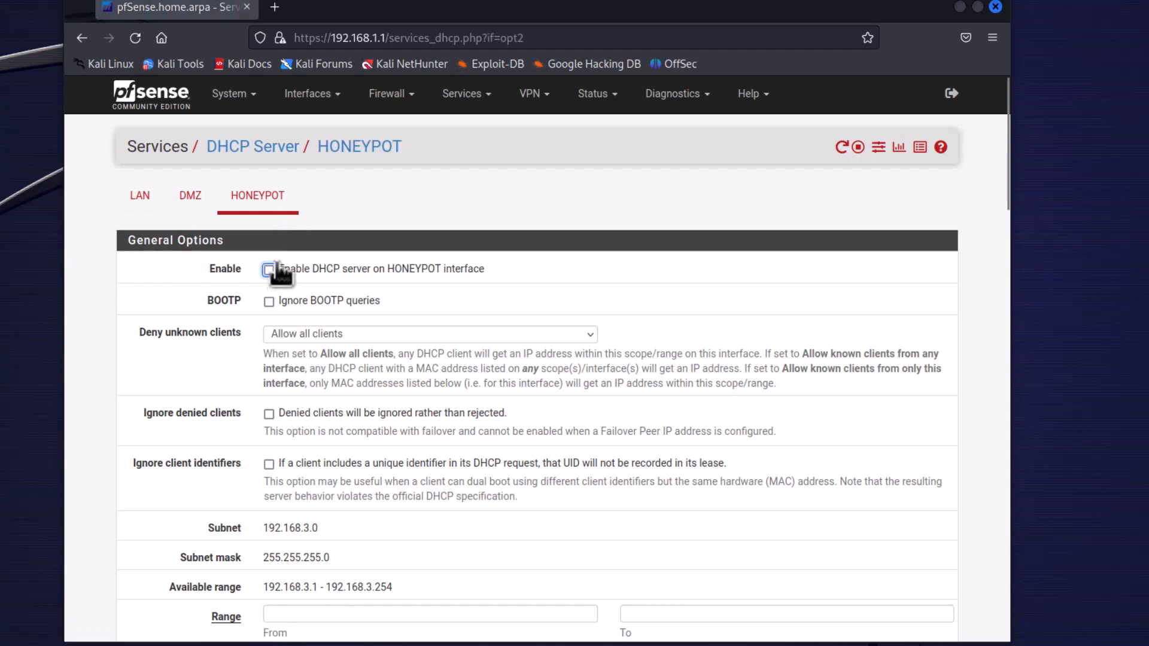
click(270, 271)
Set the Honeypot's DHCP address range from 192.168.3.100 to 192.168.3.199 and save the settings.
scroll(180, 383, down, 5)
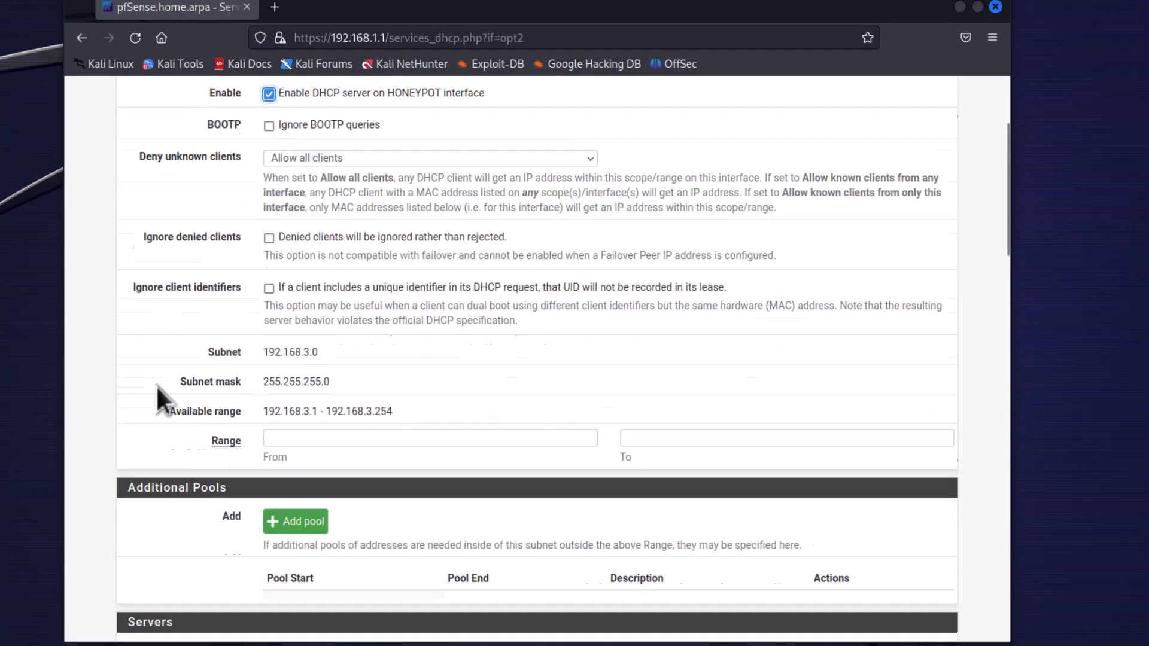
click(288, 279)
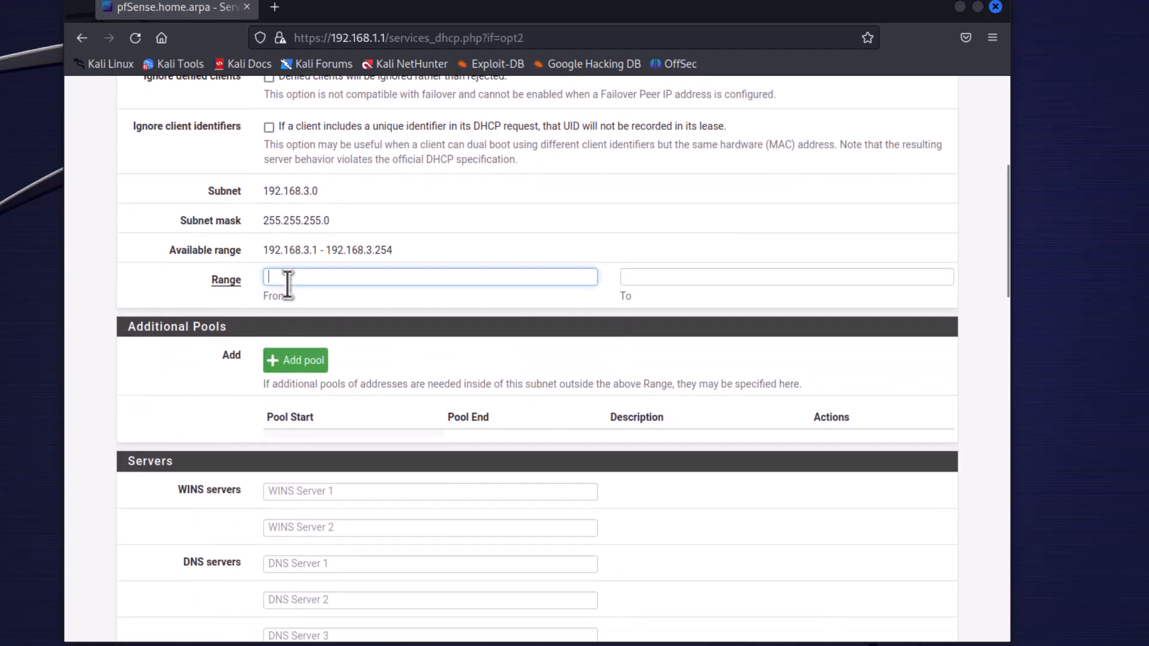
text(192.16)
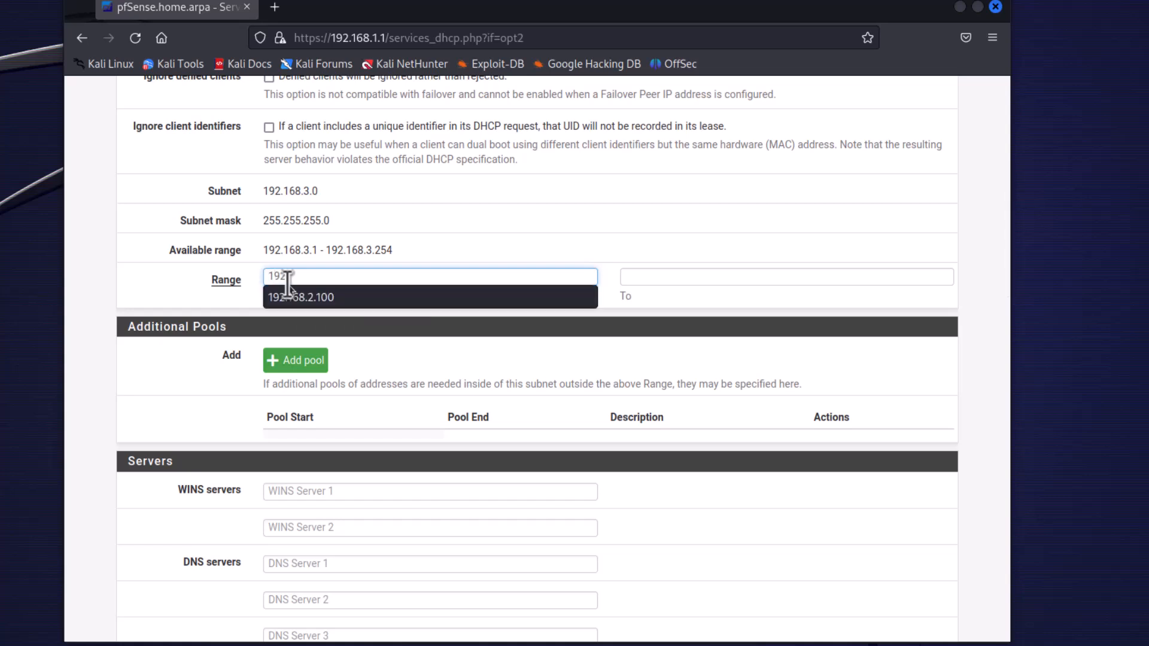
text(8.3.100)
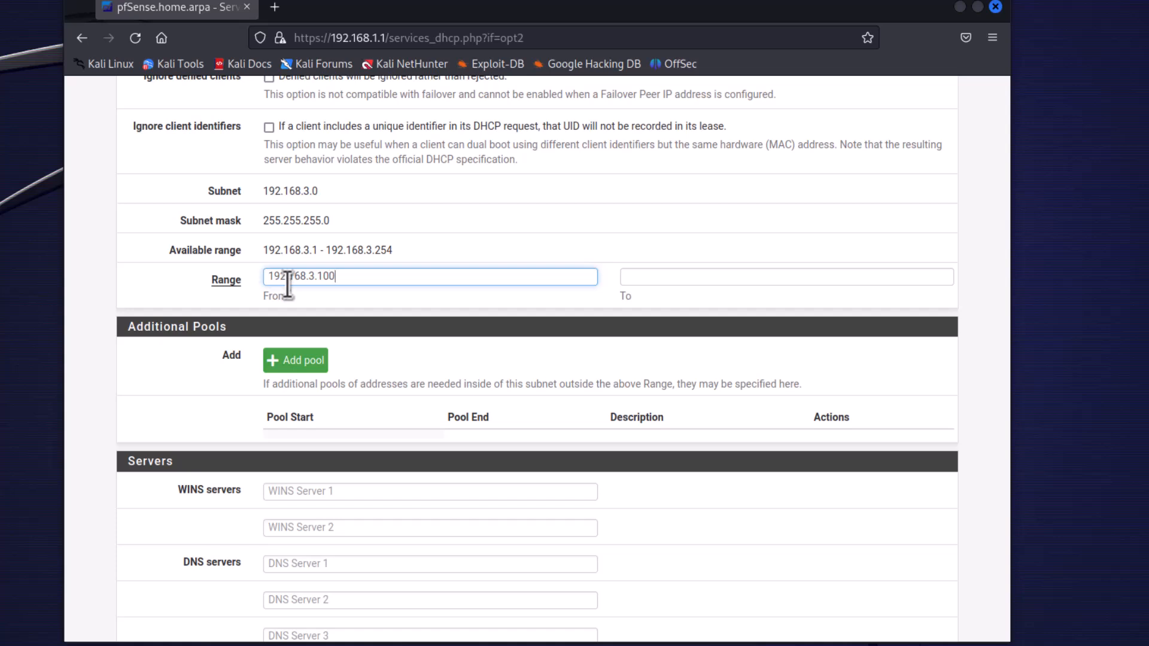
click(639, 282)
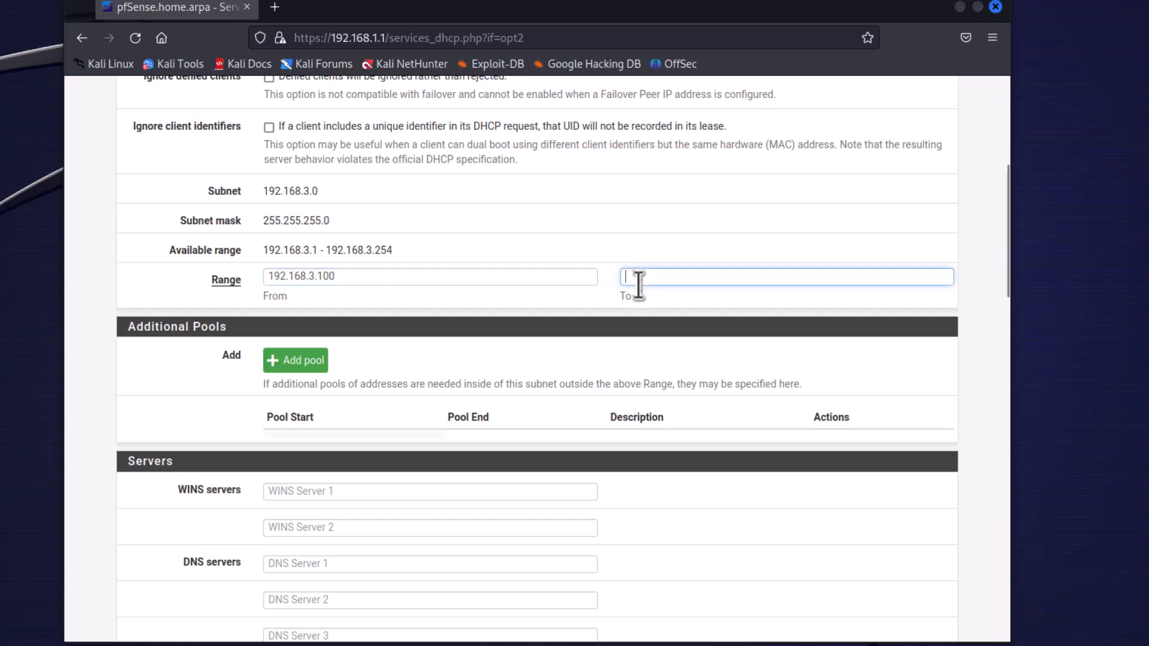
text(192.1)
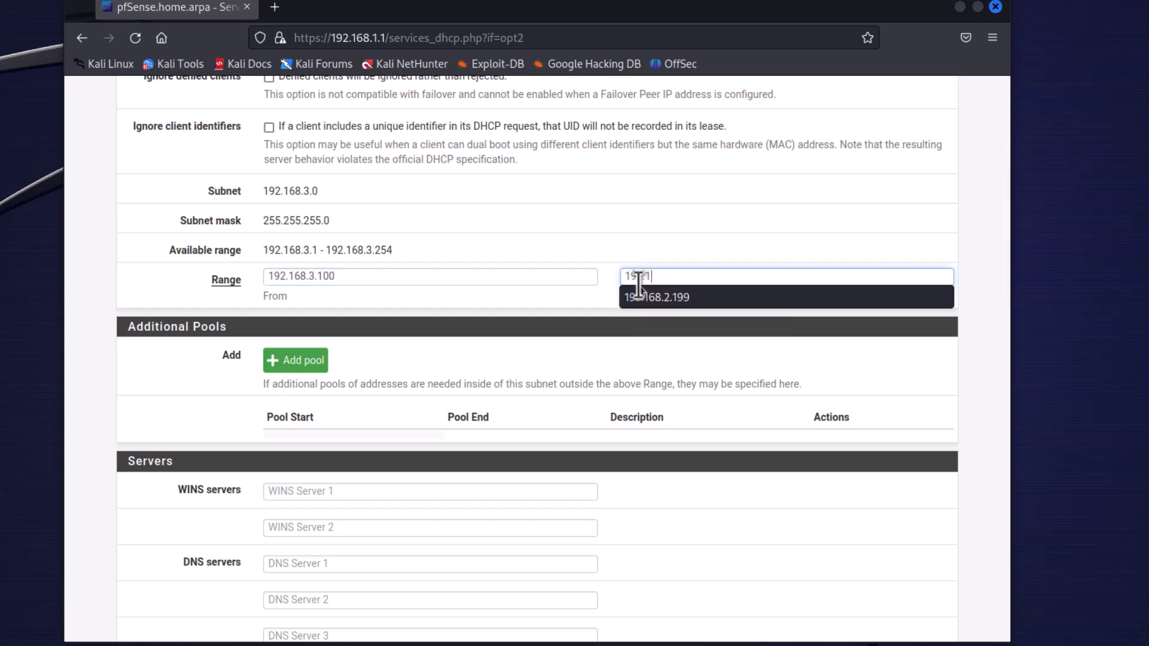
text(68.3.199)
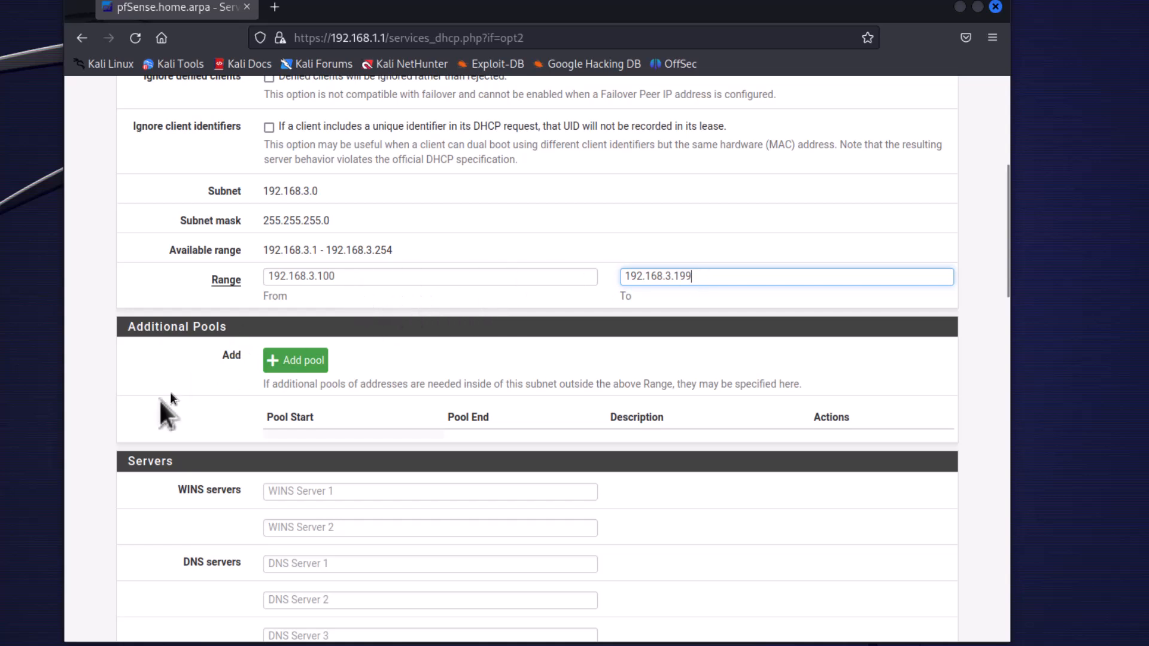
scroll(99, 446, down, 12)
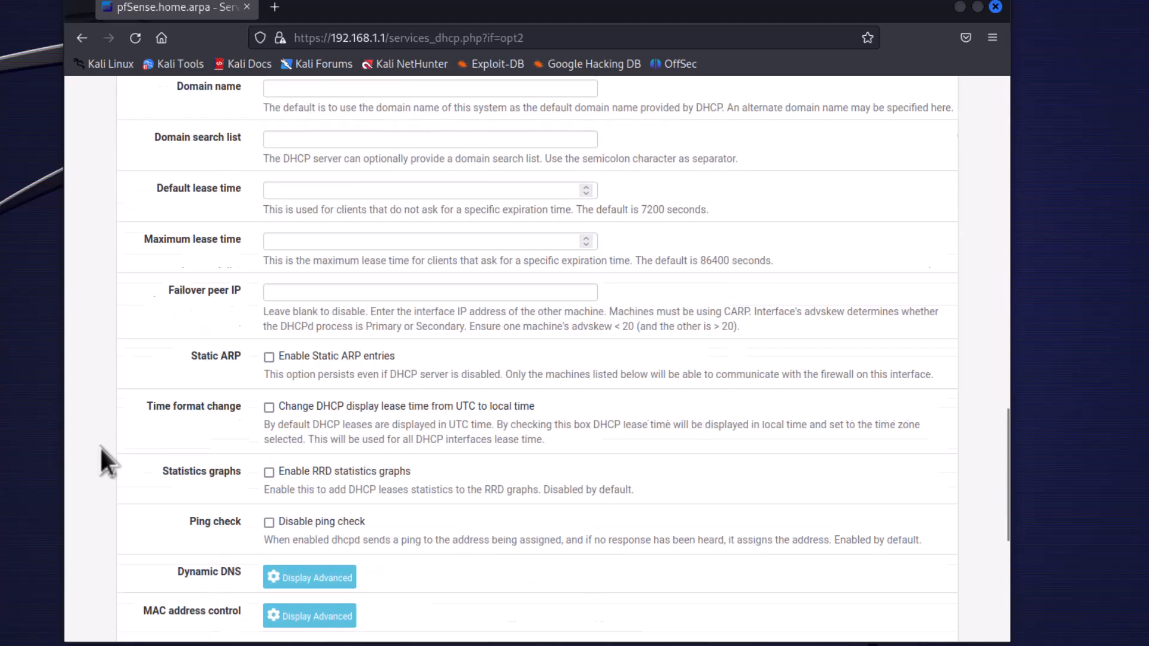
click(293, 473)
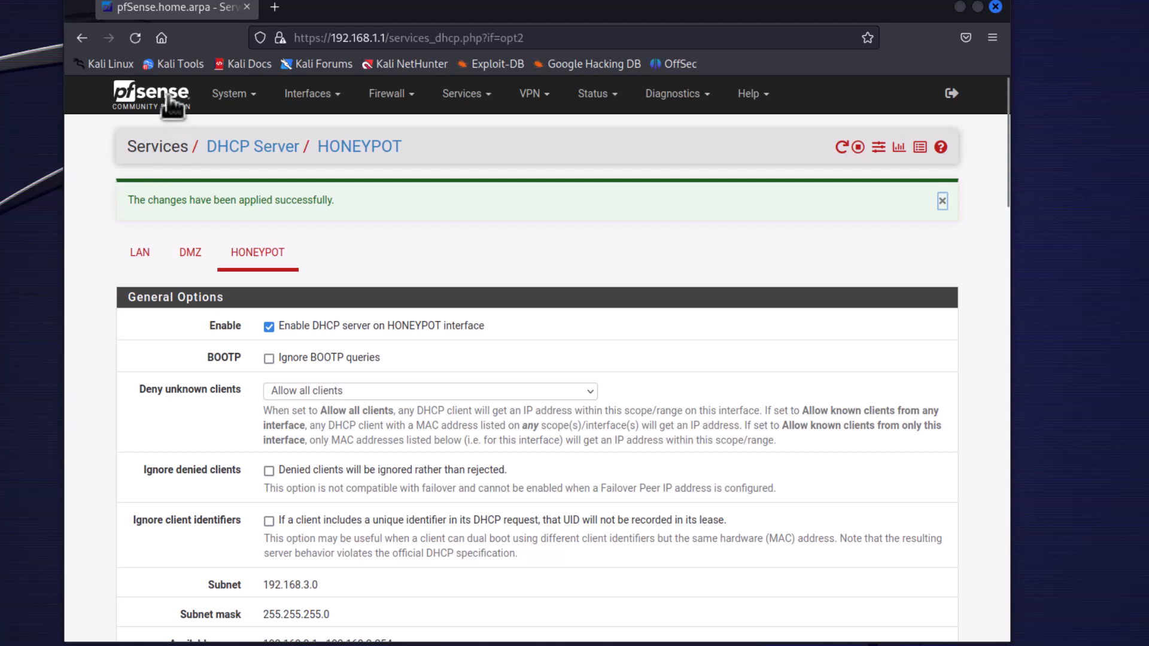
Return to the dashboard and switch to the pfSense VM's console to check the interface addresses.
click(168, 97)
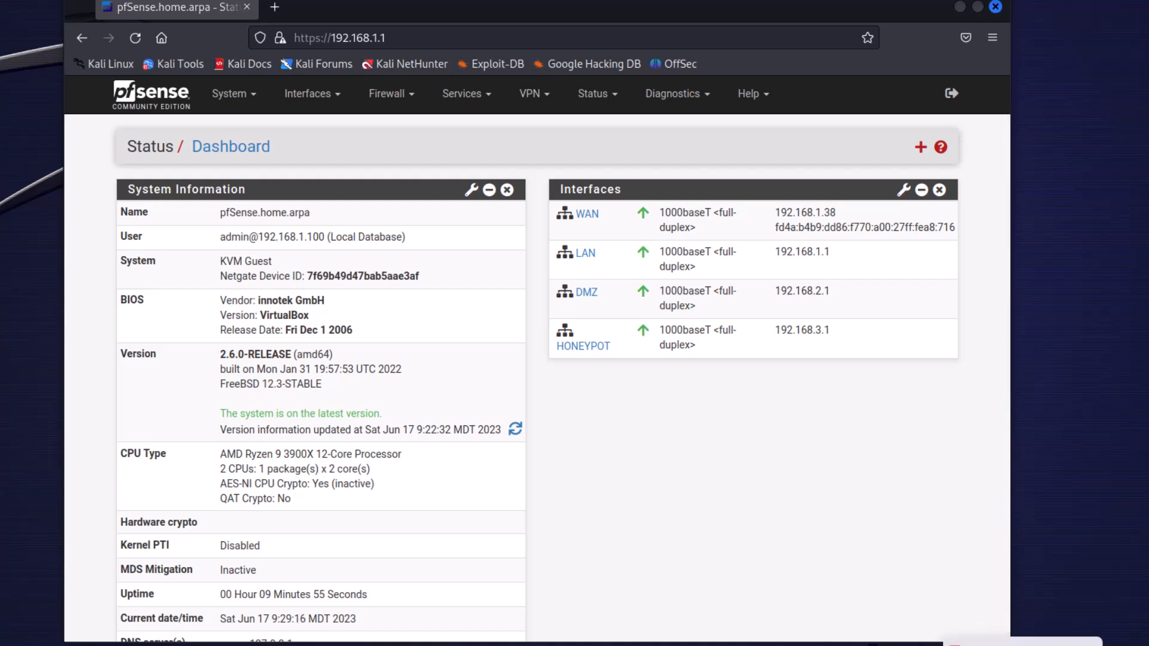
mouse_move(1055, 645)
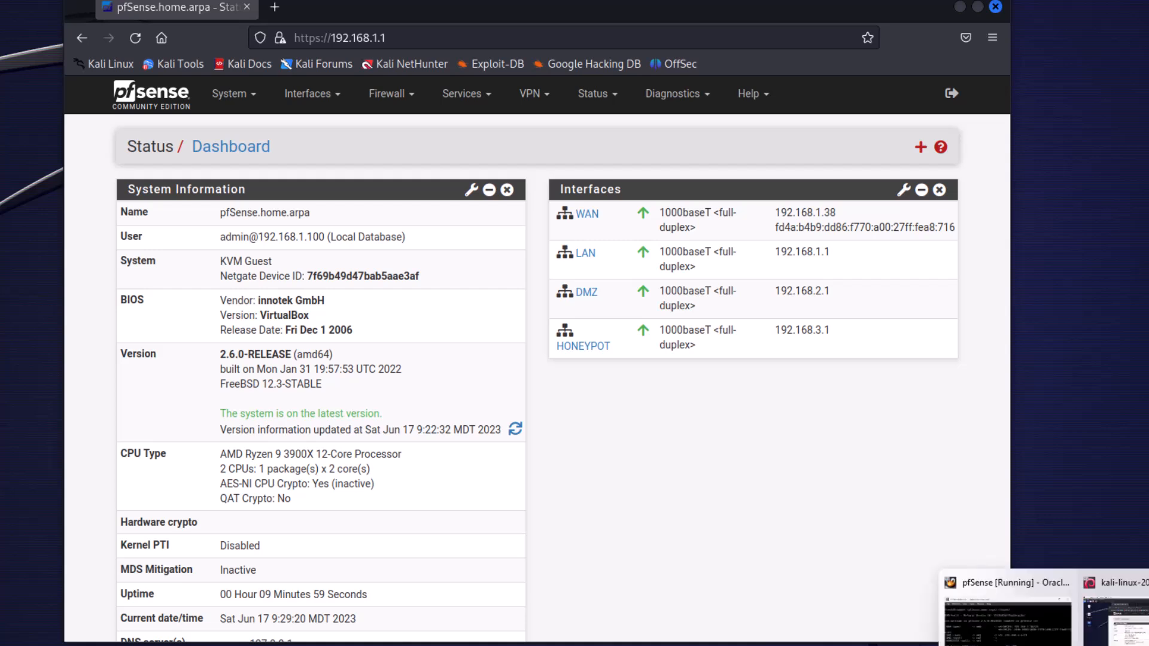
click(1006, 619)
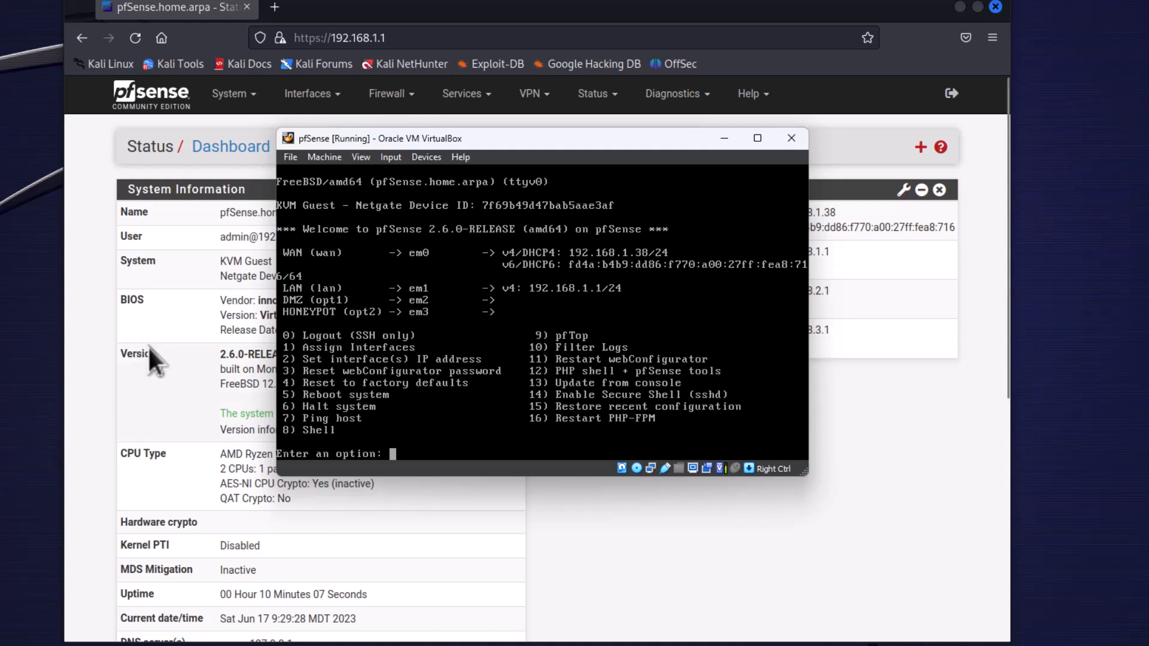
Close the Kali Linux VM, saving its machine state.
click(9, 350)
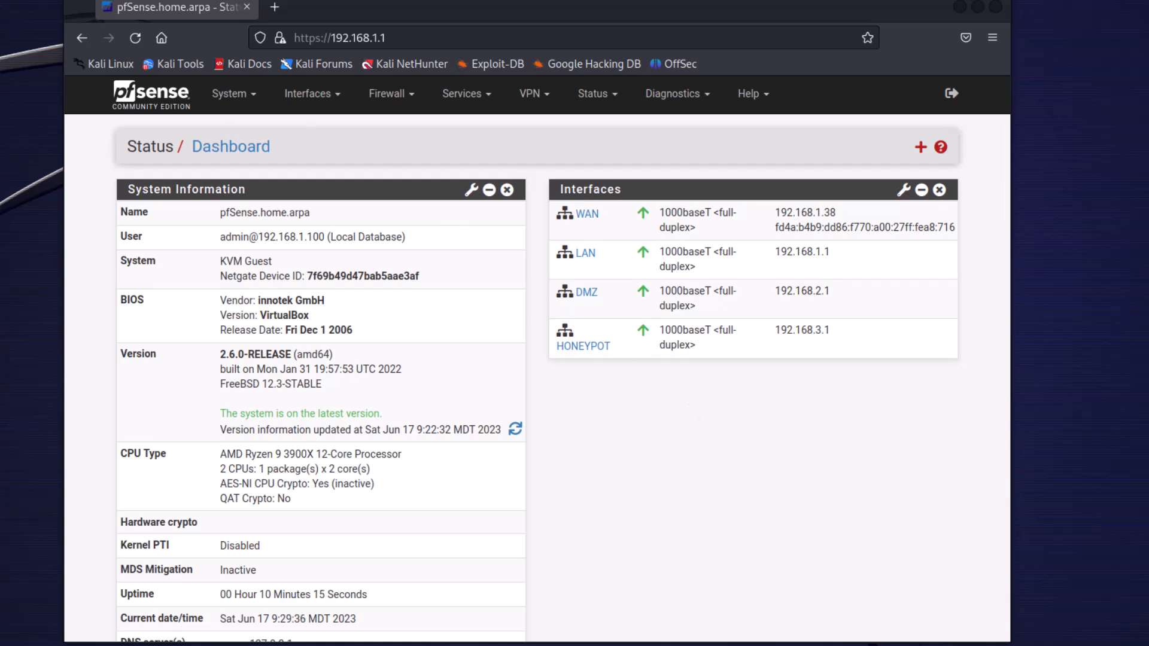
click(2, 139)
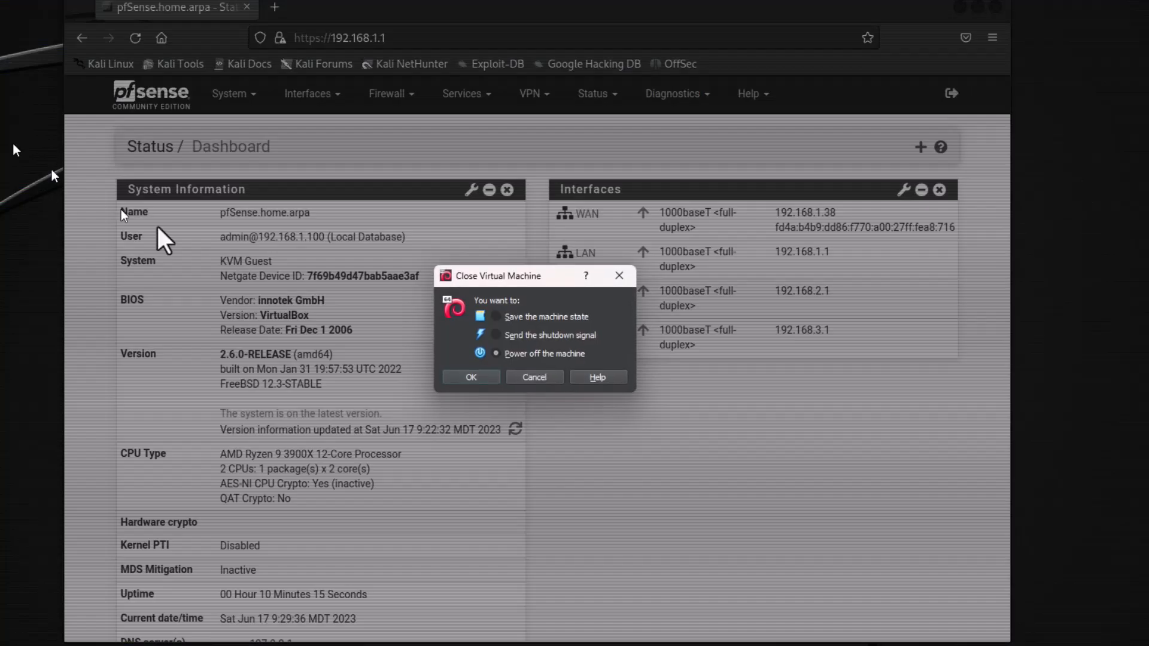
click(495, 316)
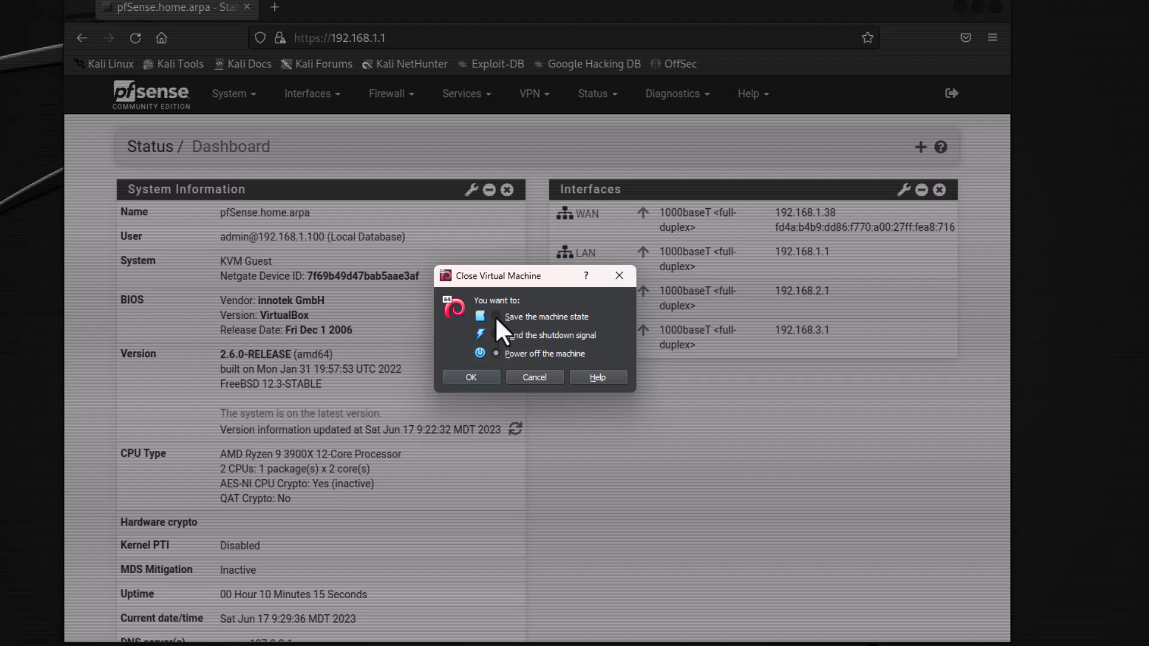
click(480, 376)
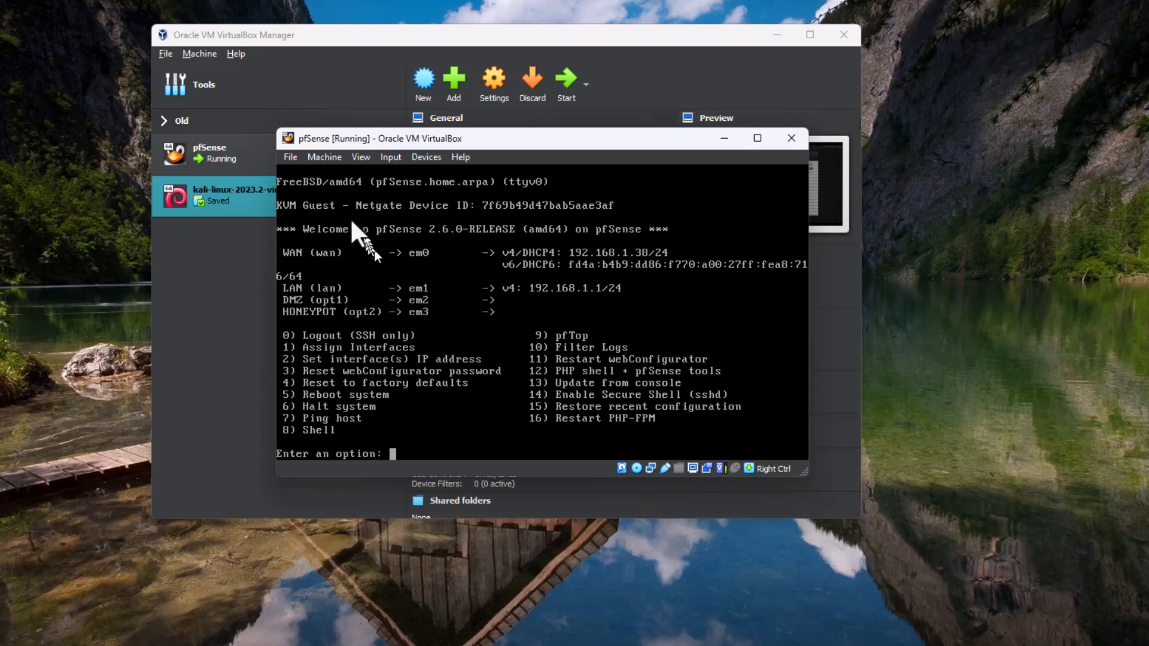
Power off the pfSense VM and start it again from the VirtualBox Manager.
click(297, 156)
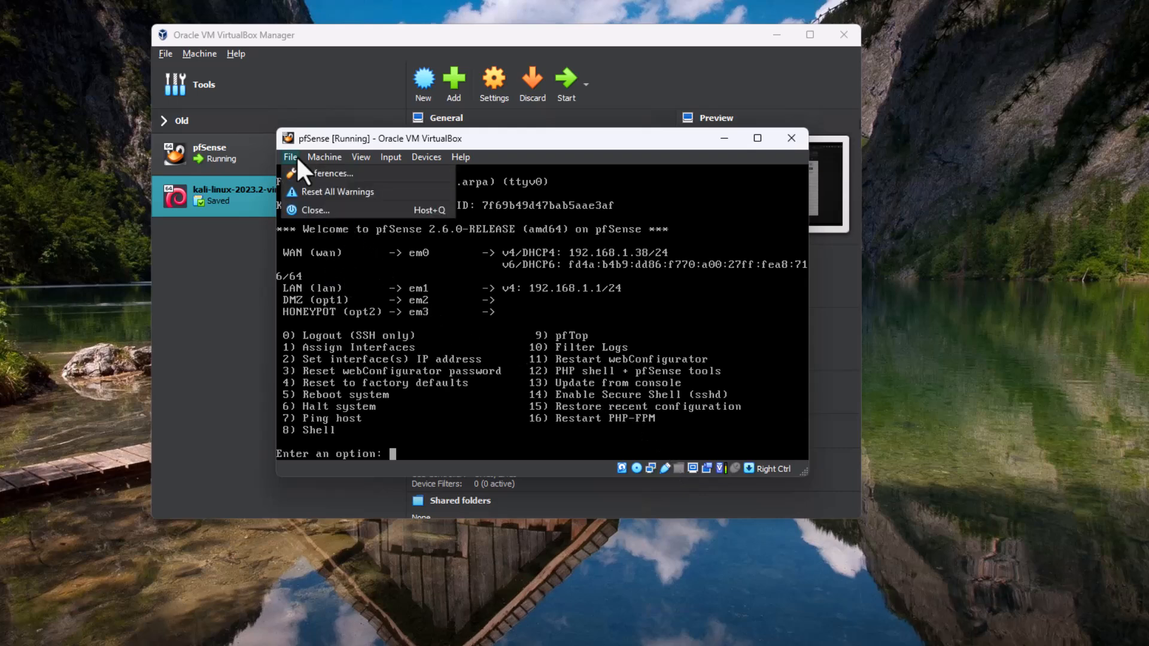
click(297, 208)
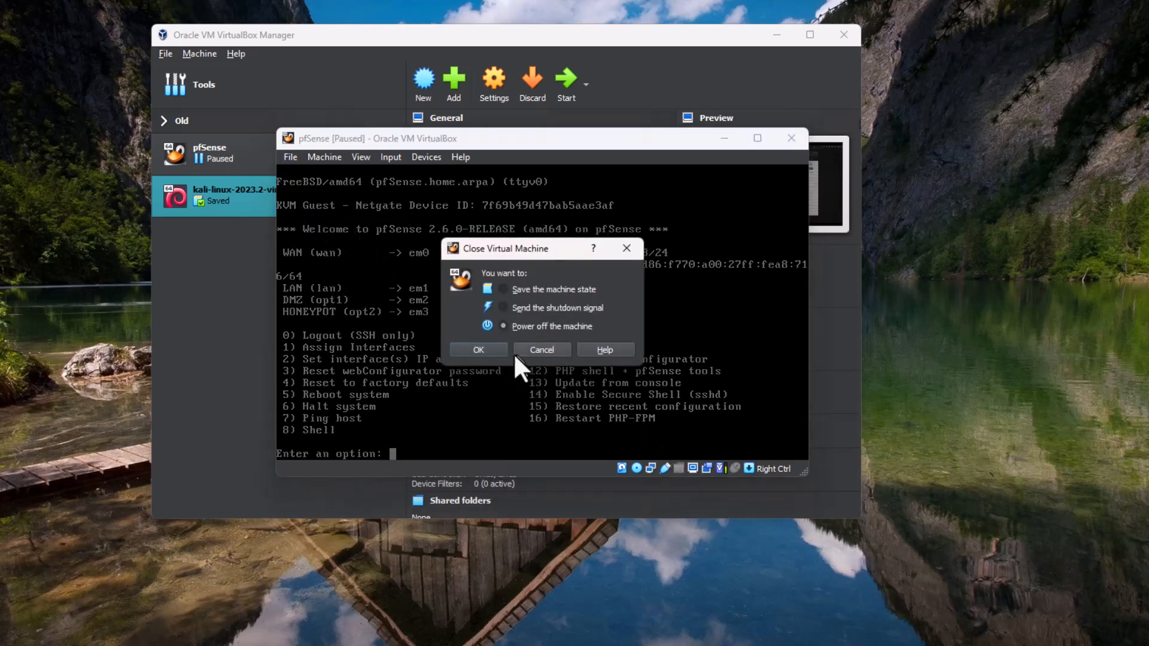
click(478, 350)
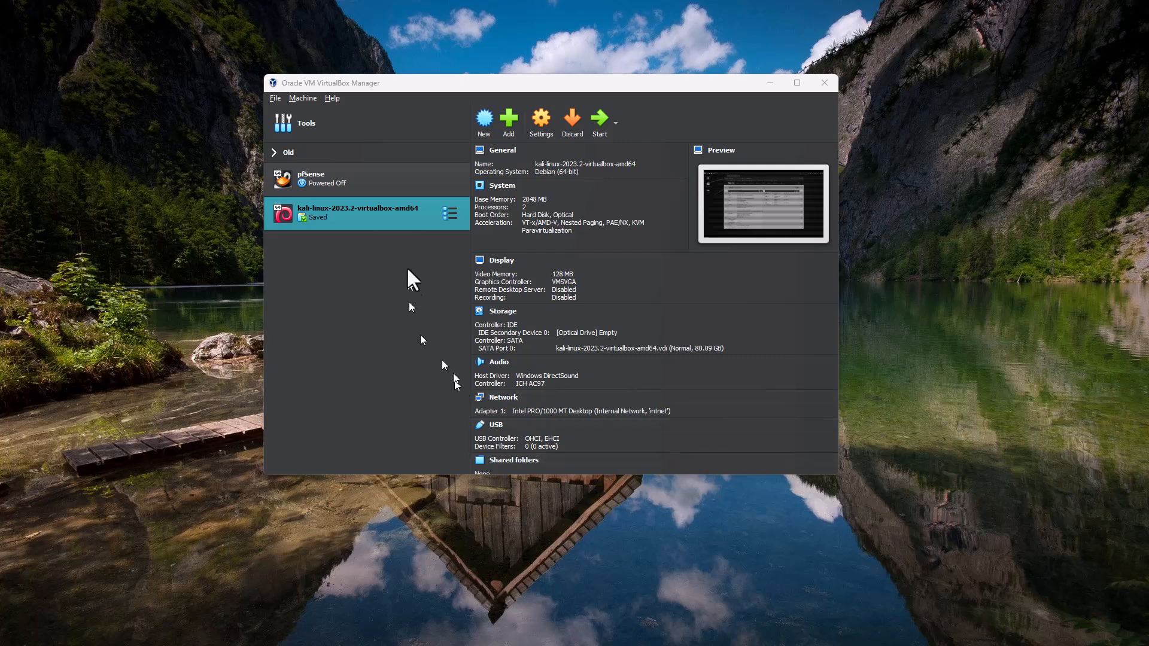
click(360, 186)
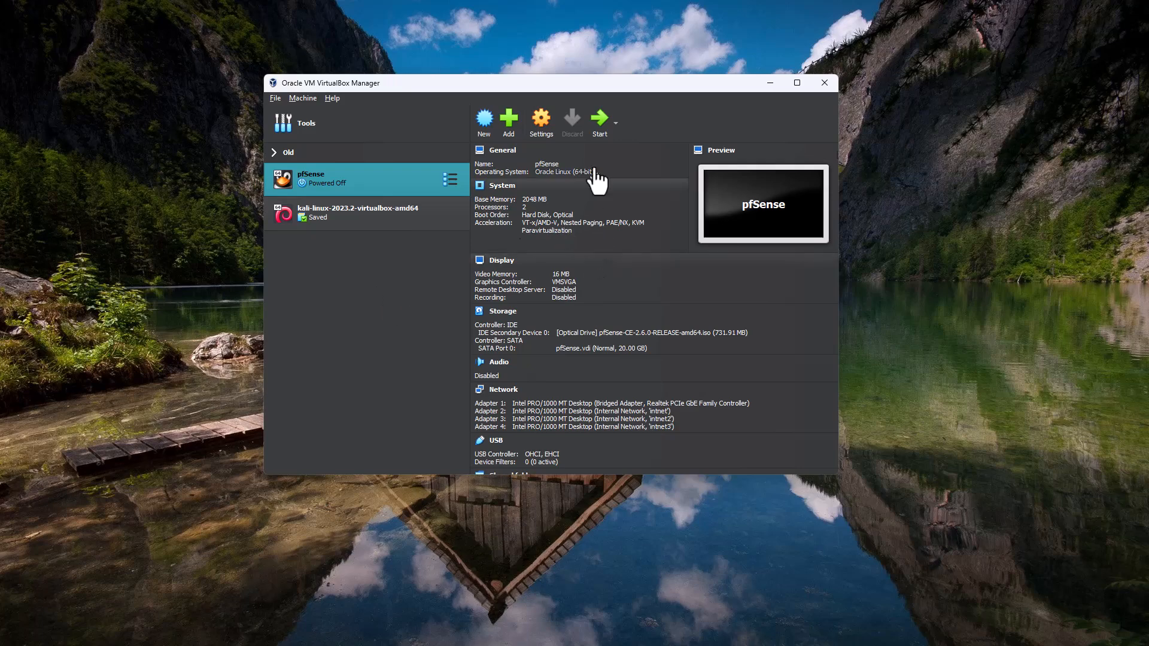
click(599, 122)
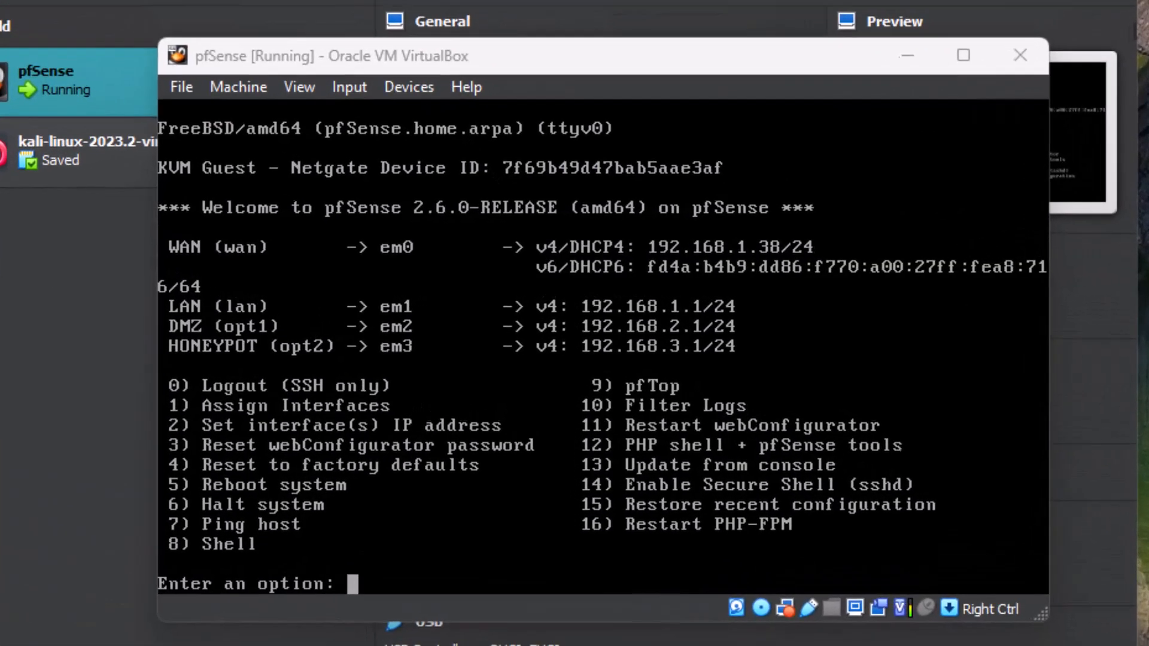